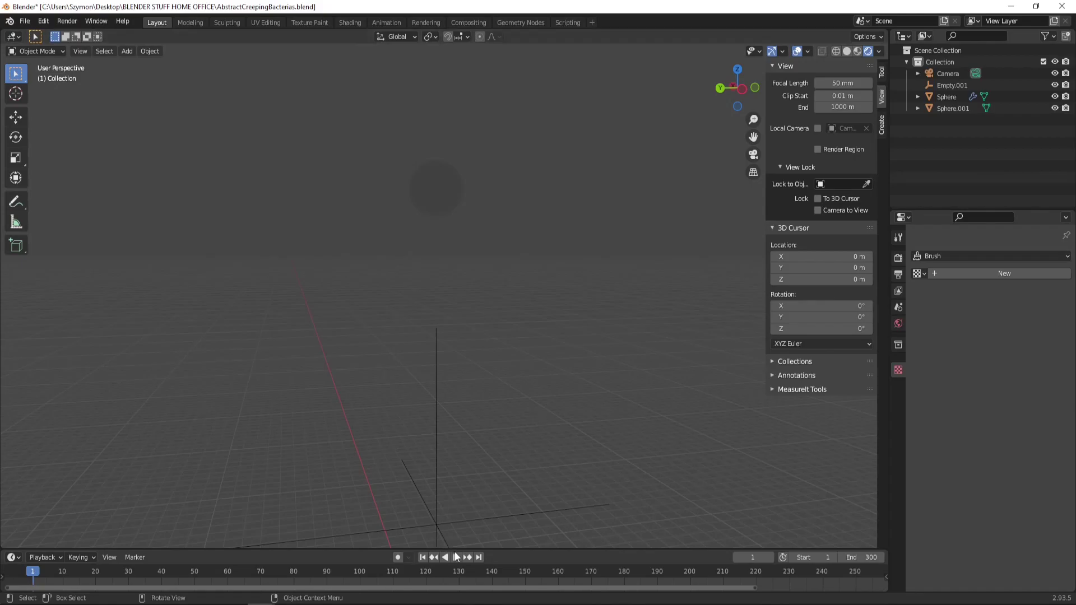
Step: Play the finished creeping bacteria animation and examine the glowing red effect from several angles
key(space)
middle_drag(485, 296, 511, 310)
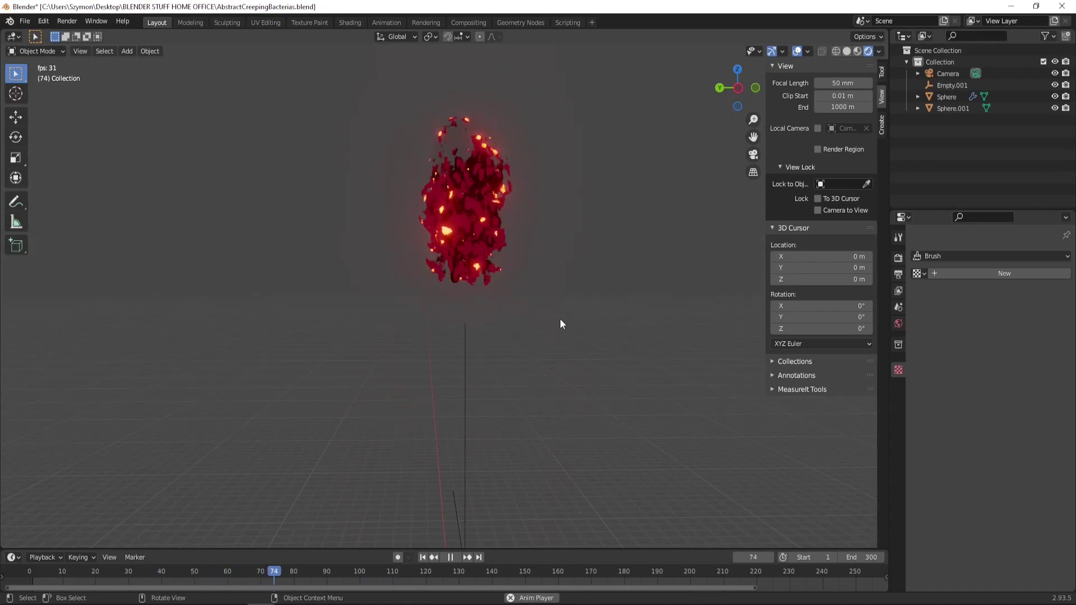
middle_drag(556, 313, 560, 320)
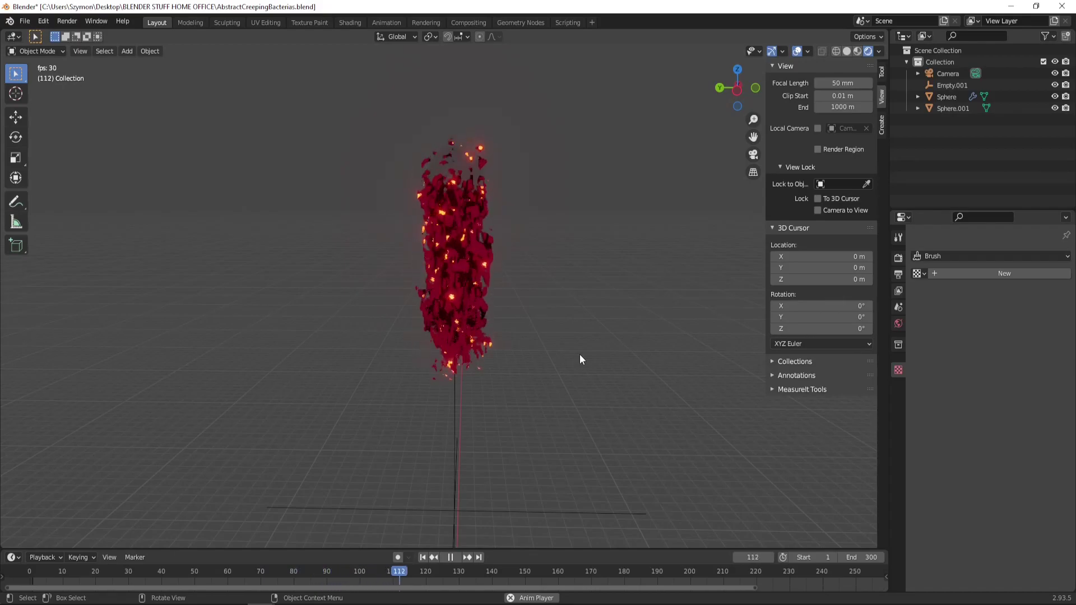
scroll(550, 319, up, 1)
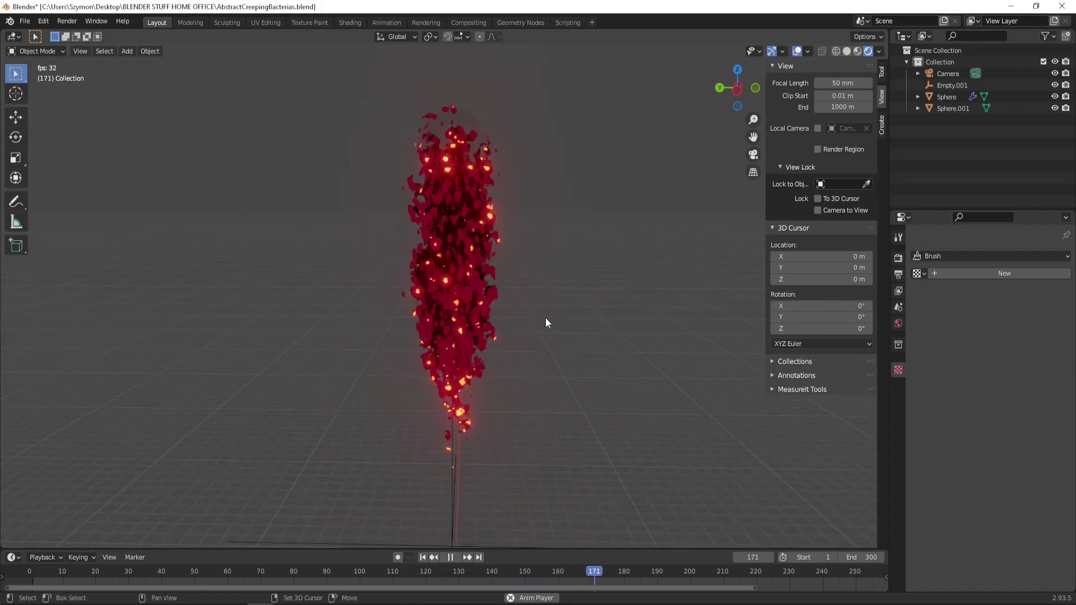
middle_drag(546, 317, 460, 315)
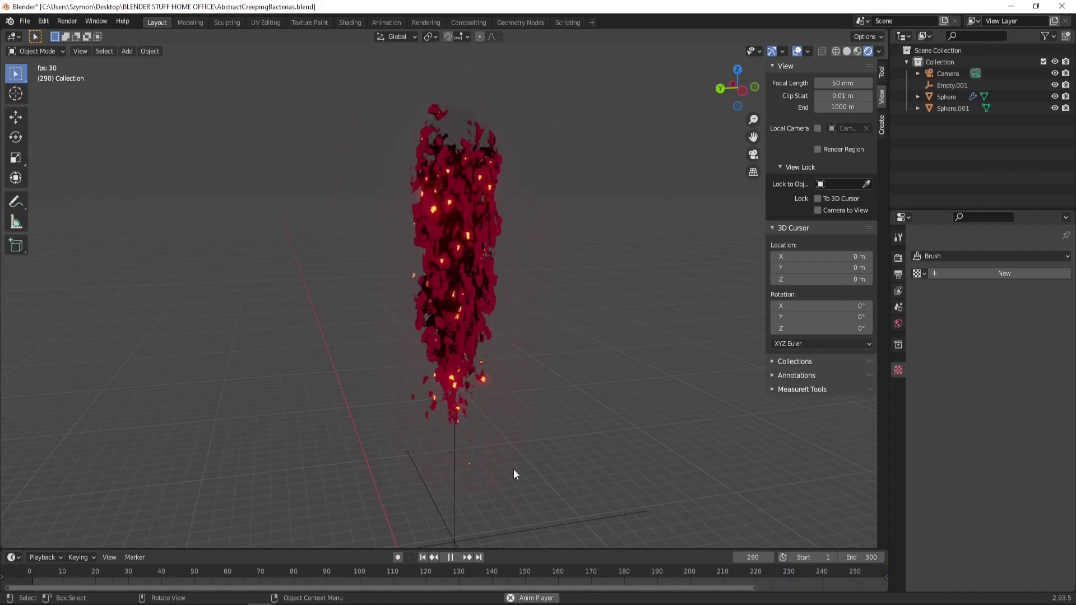
mouse_move(585, 355)
middle_down()
mouse_move(539, 348)
mouse_move(538, 360)
mouse_move(594, 362)
middle_up()
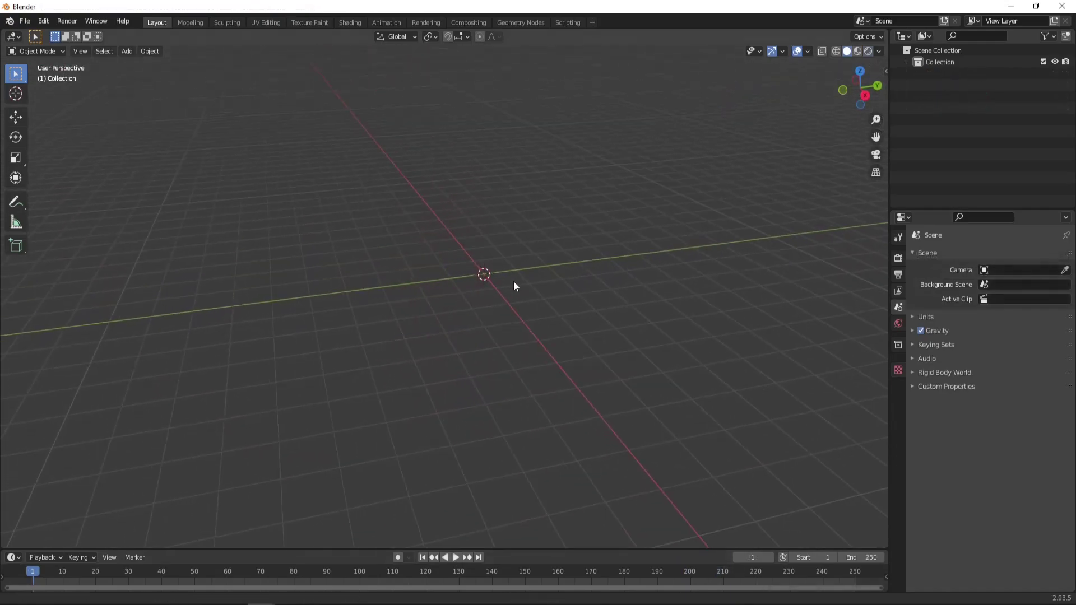
Step: Add a UV sphere at the origin of the empty scene and shade it smooth
middle_drag(514, 281, 510, 300)
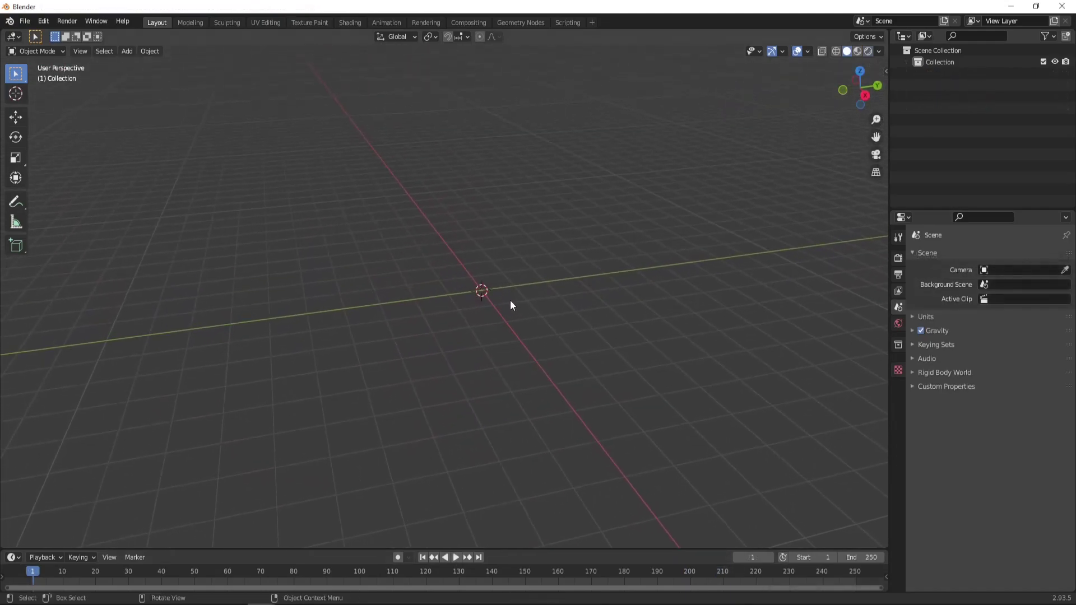
key(shift+a)
mouse_move(482, 280)
click(551, 314)
middle_drag(551, 315, 455, 297)
scroll(492, 304, down, 3)
right_click(482, 294)
click(483, 293)
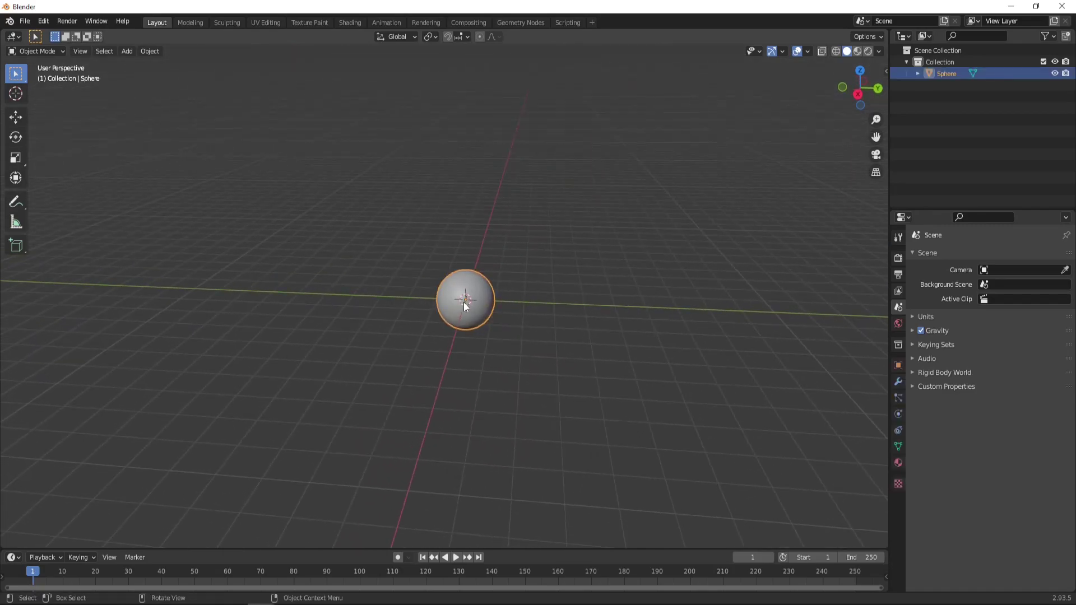
Step: Try moving the sphere away from the origin along the Y axis
scroll(464, 304, up, 1)
shift+middle_drag(475, 322, 492, 328)
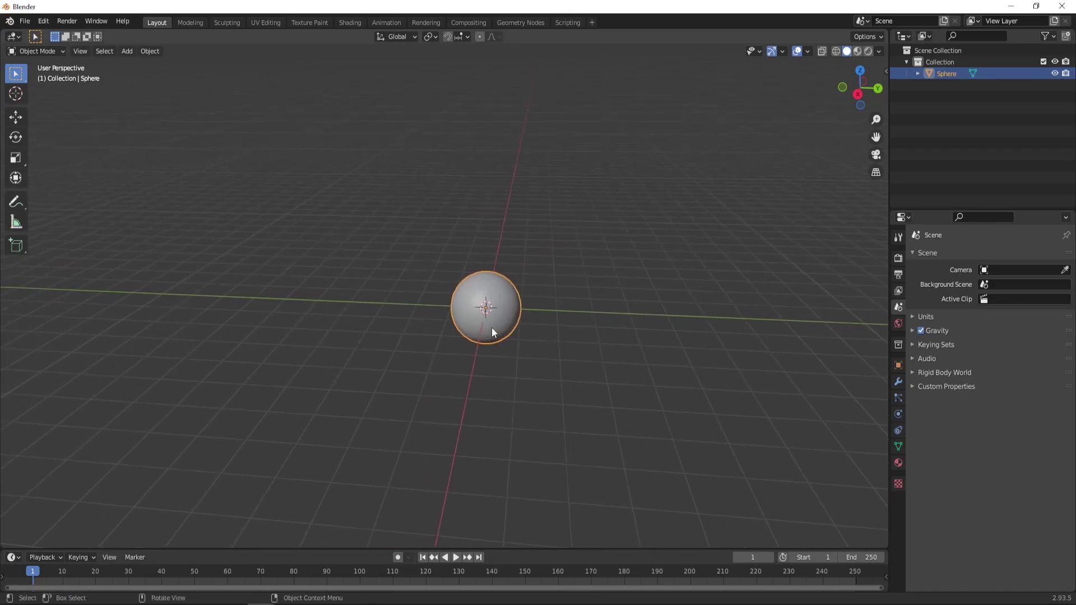
key(g)
click(162, 314)
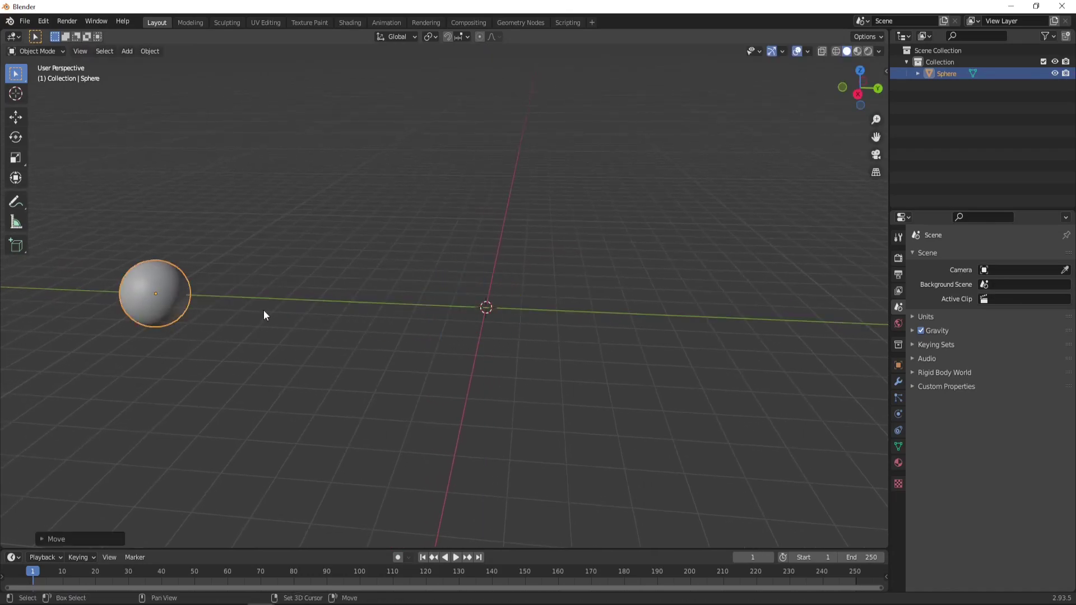
shift+middle_drag(263, 311, 395, 301)
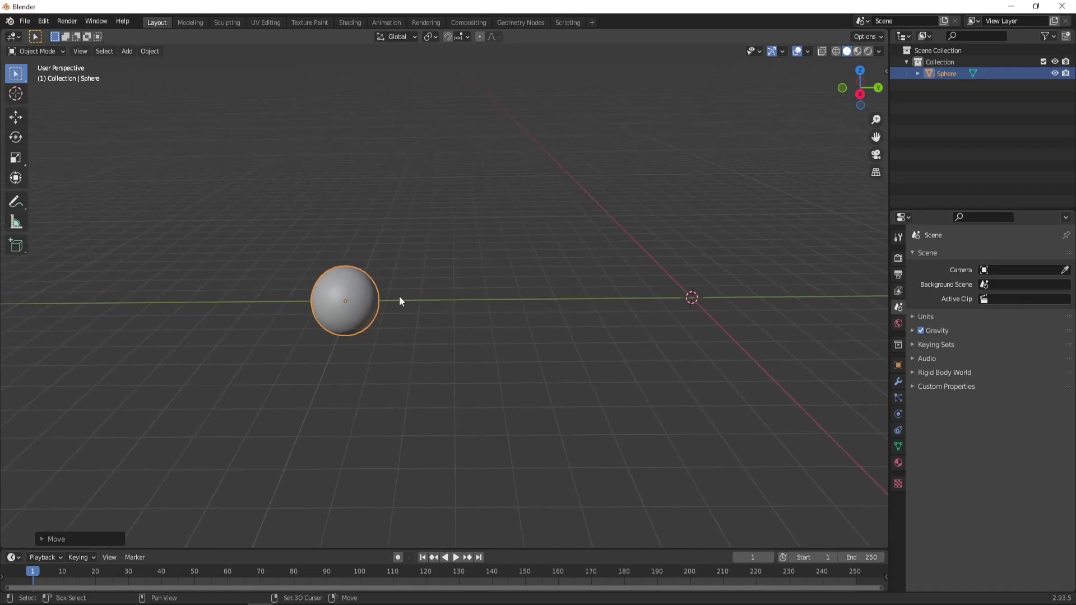
scroll(352, 300, up, 1)
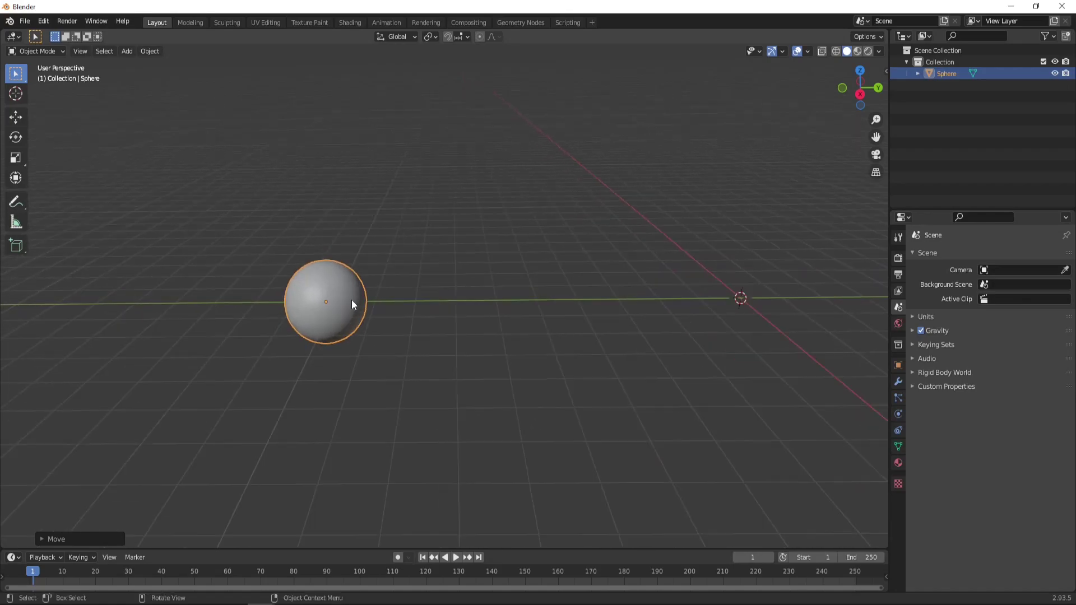
Step: Switch to the Shading workspace and lower the viewport's HDRI world opacity until the background is plain gray
click(347, 22)
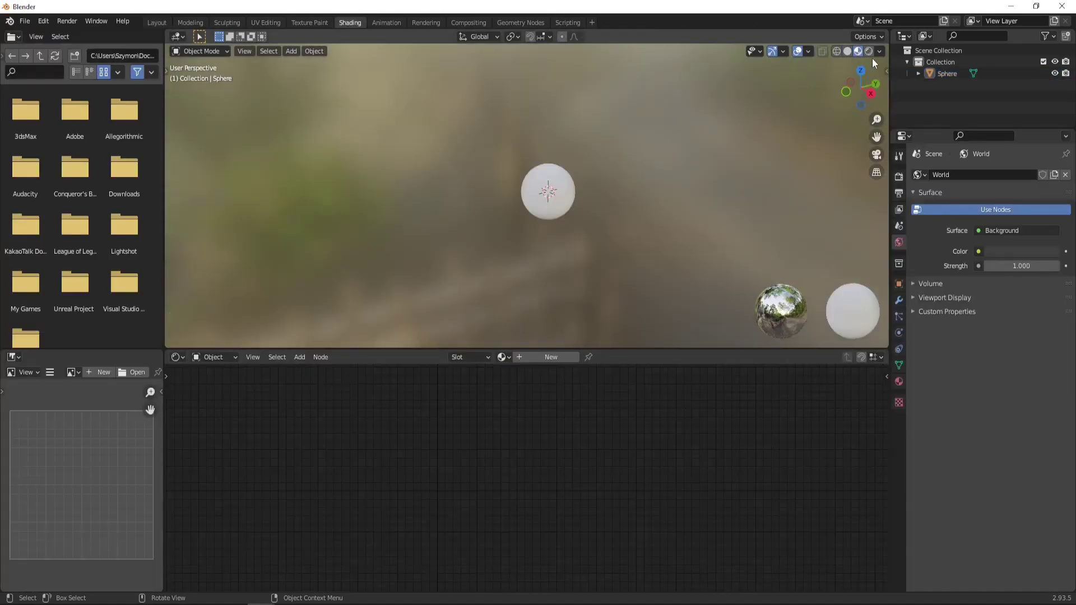
click(879, 51)
drag(903, 202, 738, 194)
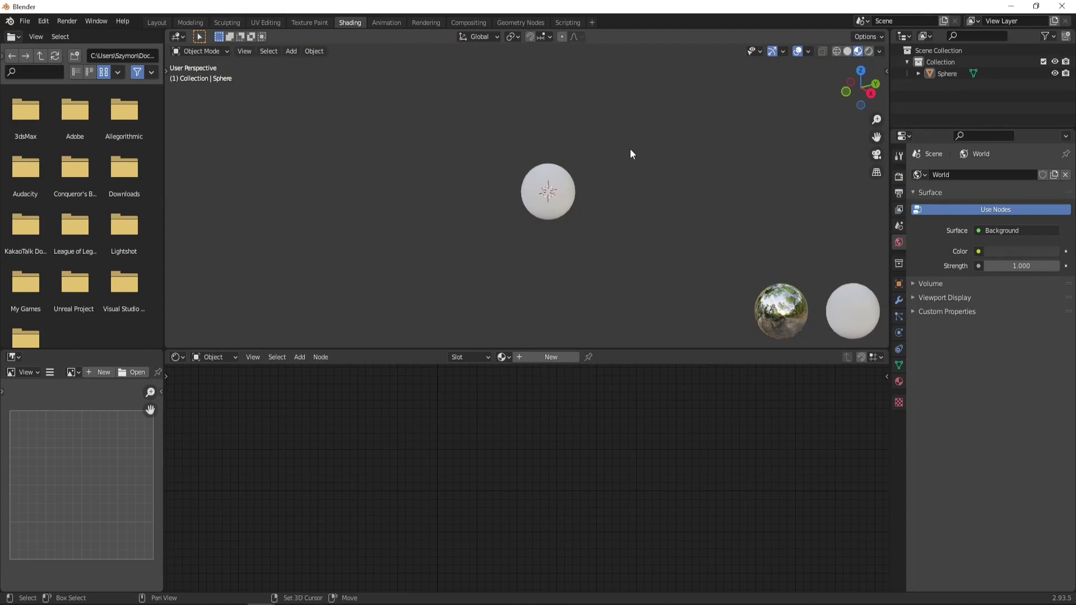
shift+middle_drag(611, 169, 581, 184)
scroll(547, 204, up, 1)
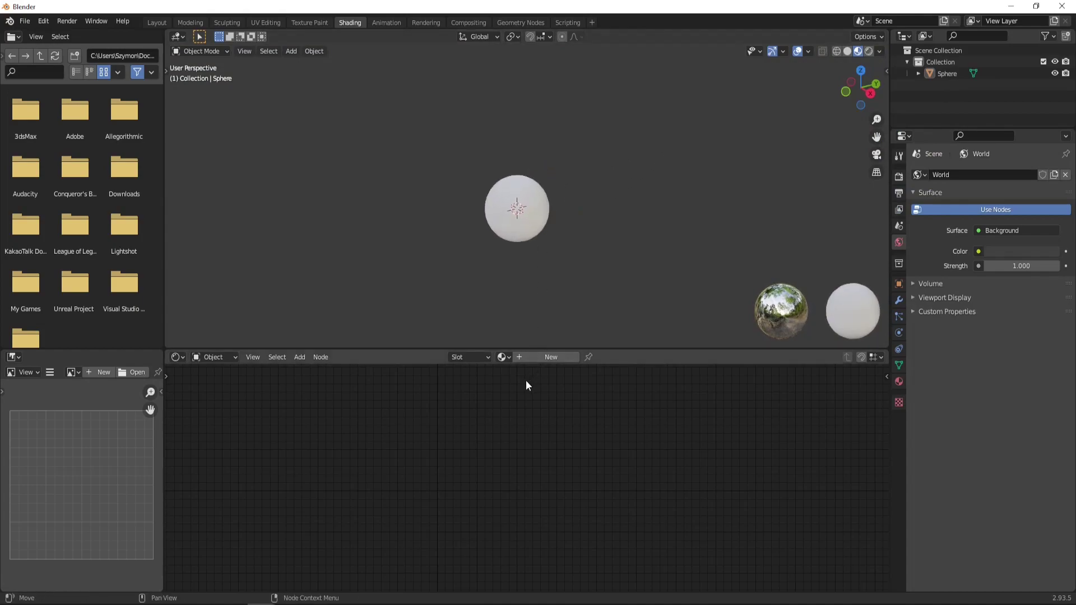
Step: Create a new material on the sphere and name it SUBSCRIBE
click(549, 357)
click(540, 360)
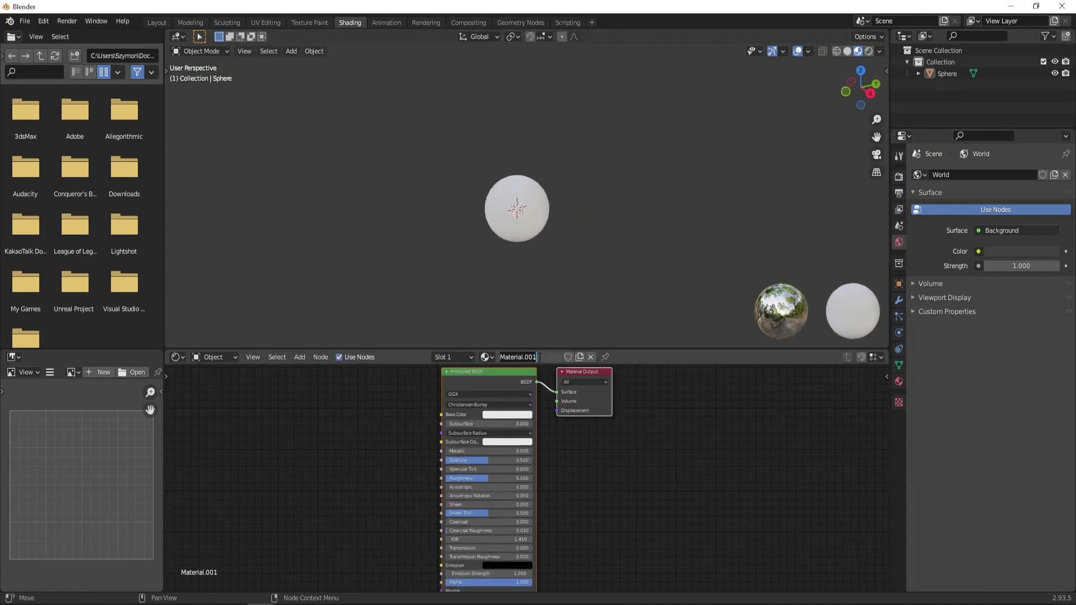
text(SUBSCRIBE)
key(Return)
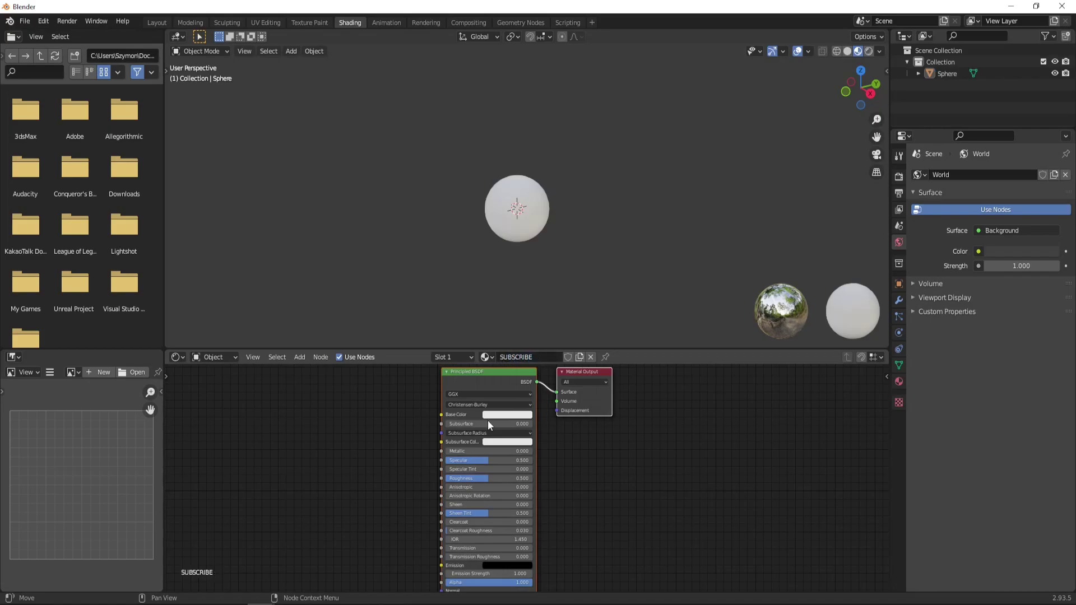
Step: Delete the Principled BSDF node from the SUBSCRIBE material, keeping only the Material Output
scroll(362, 456, up, 1)
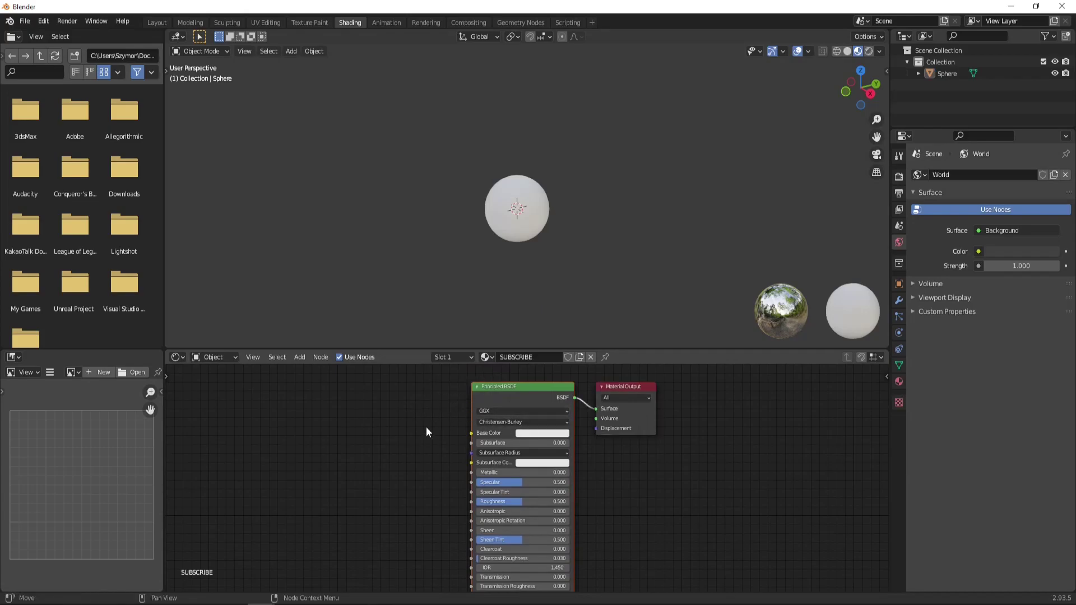
key(x)
middle_drag(445, 388, 495, 412)
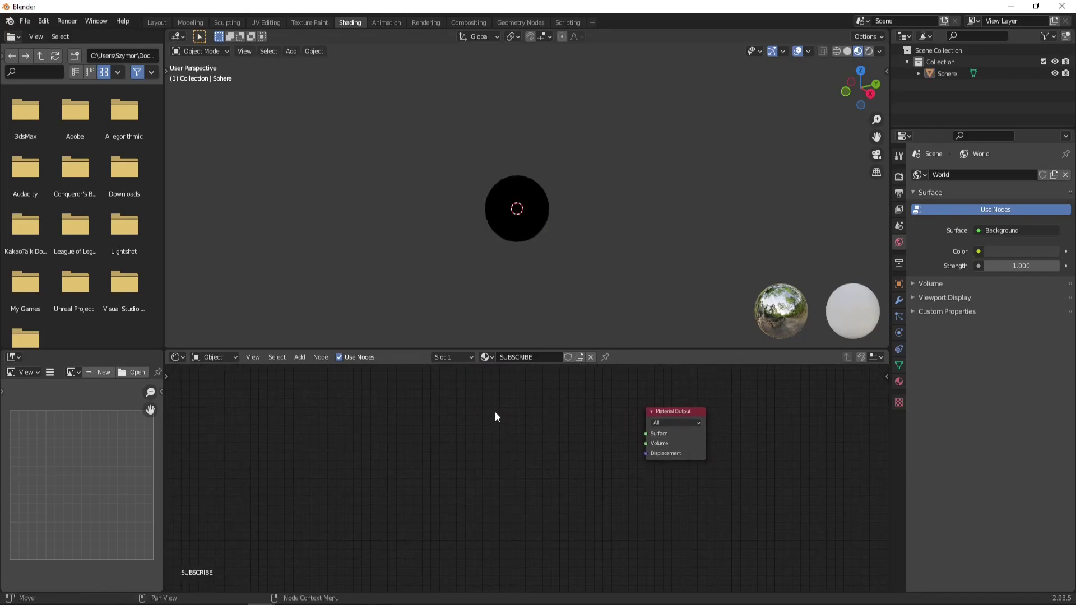
Step: Add an Emission node and place a Transparent BSDF node directly below it
right_click(495, 411)
key(Escape)
key(F3)
text(emi)
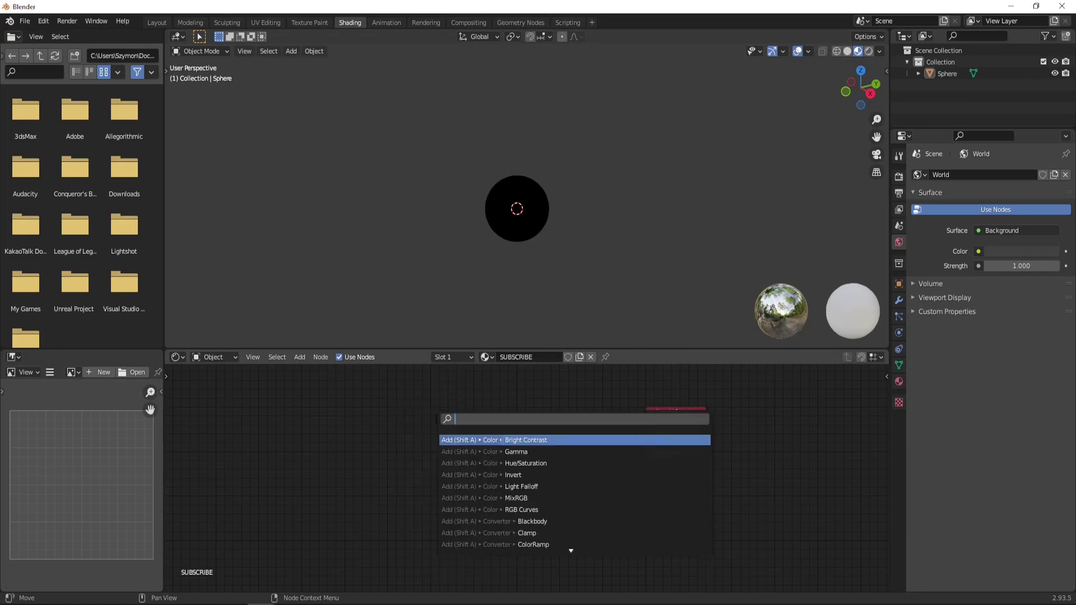
text(ssion)
key(Return)
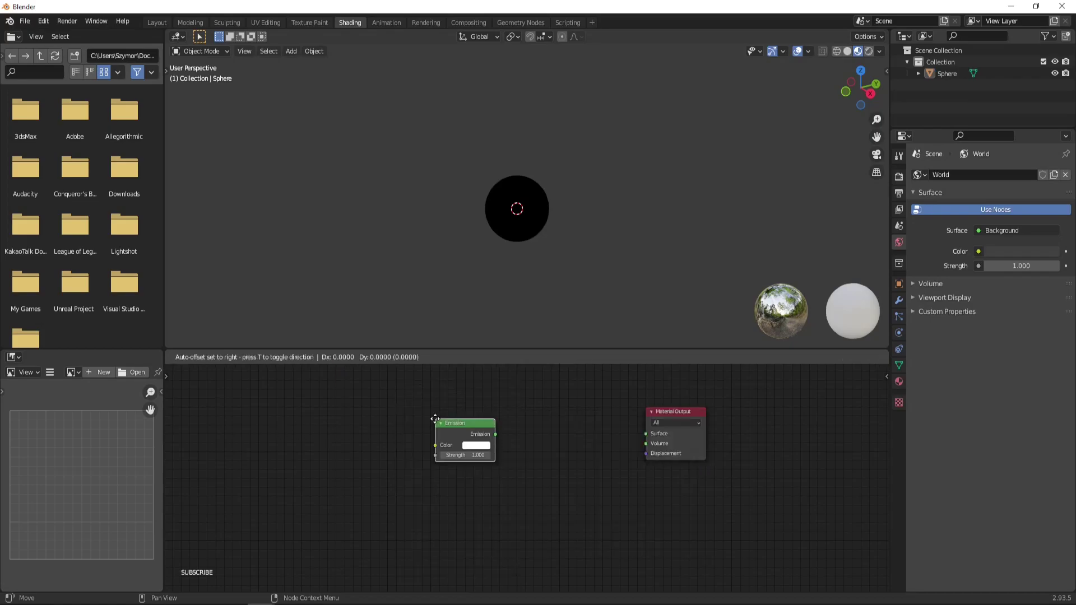
click(458, 392)
key(F3)
text(trnasp)
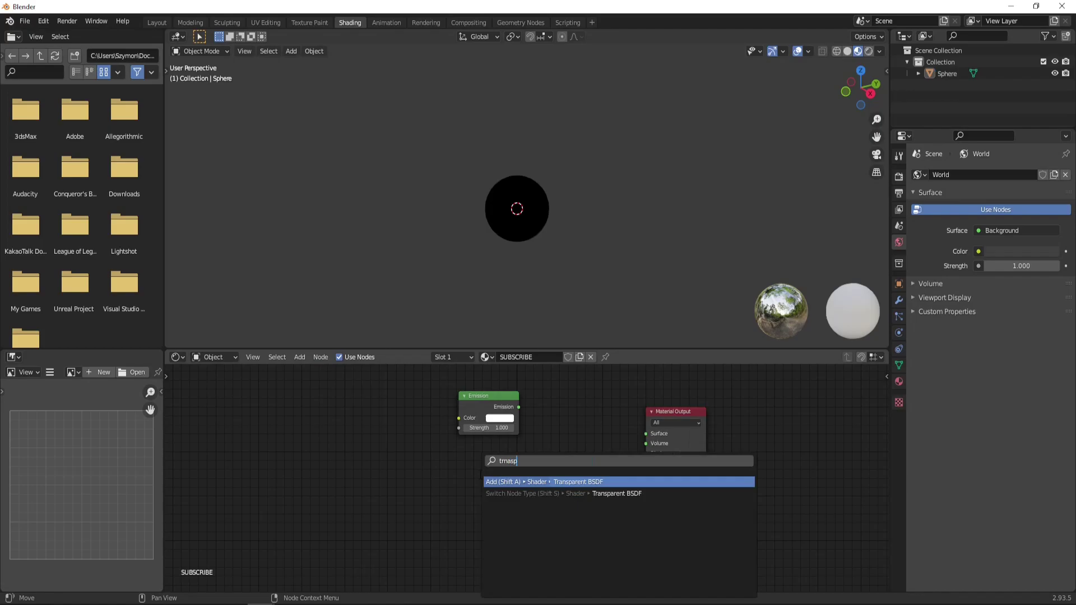
key(Return)
click(455, 454)
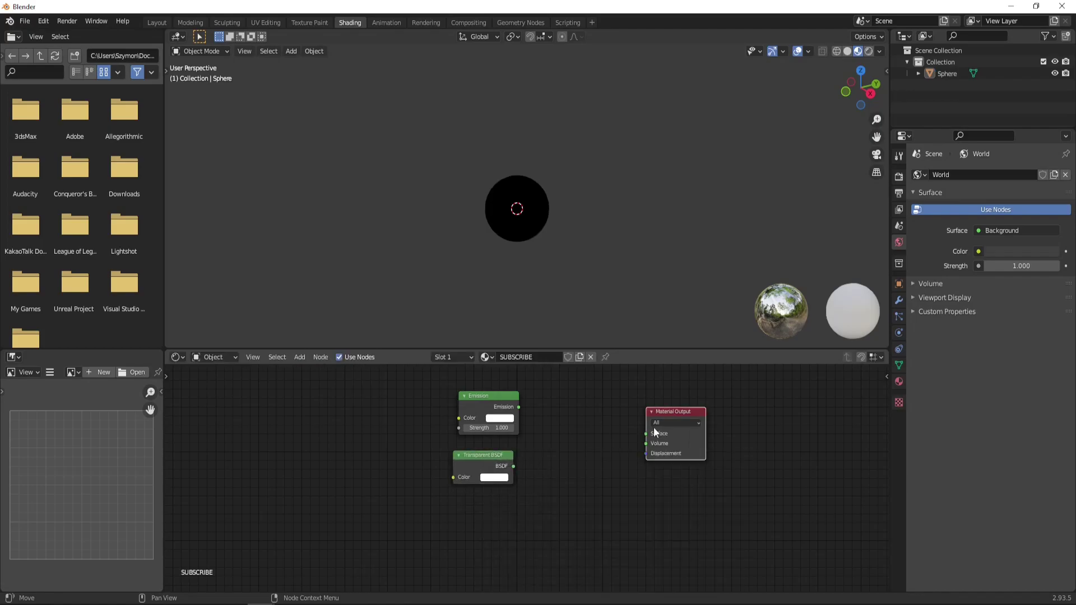
Step: Add a Mix Shader node between the Emission and Transparent BSDF nodes and the Material Output
key(F3)
text(mixh)
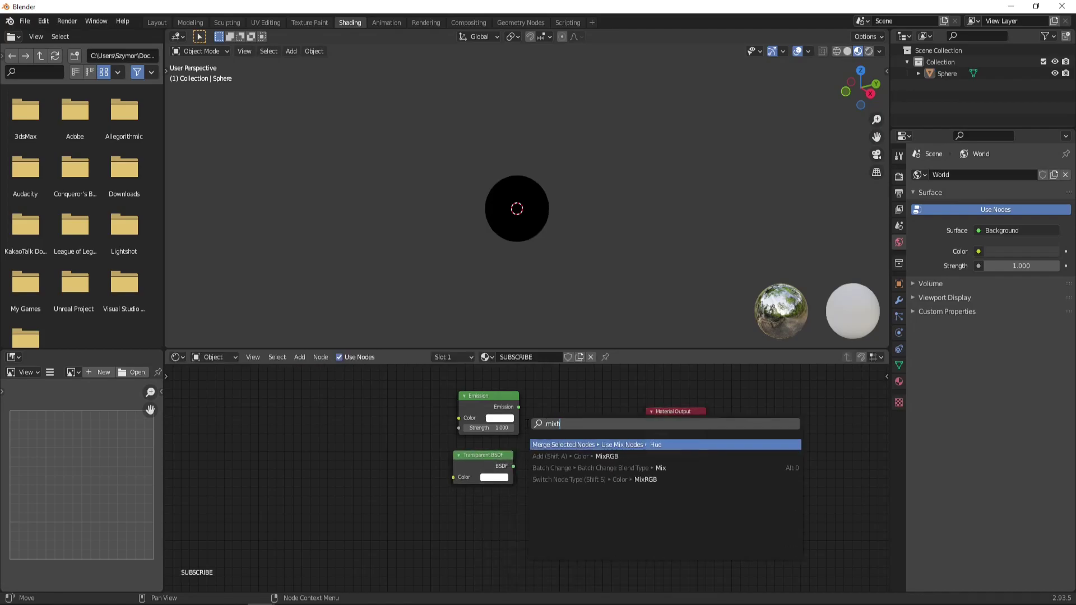
key(Down)
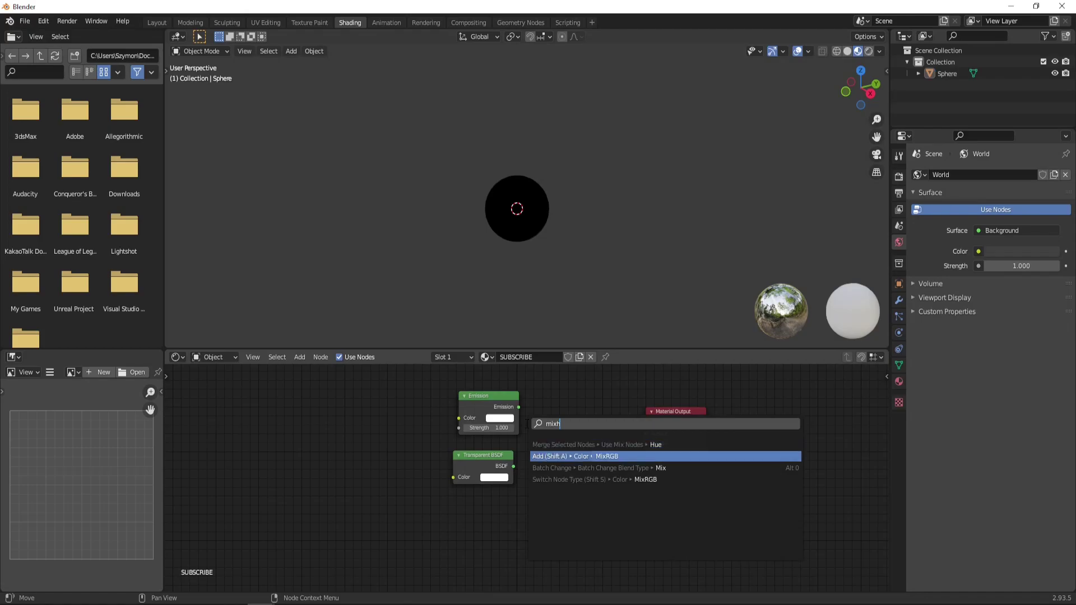
key(Up)
key(BackSpace)
text(sha)
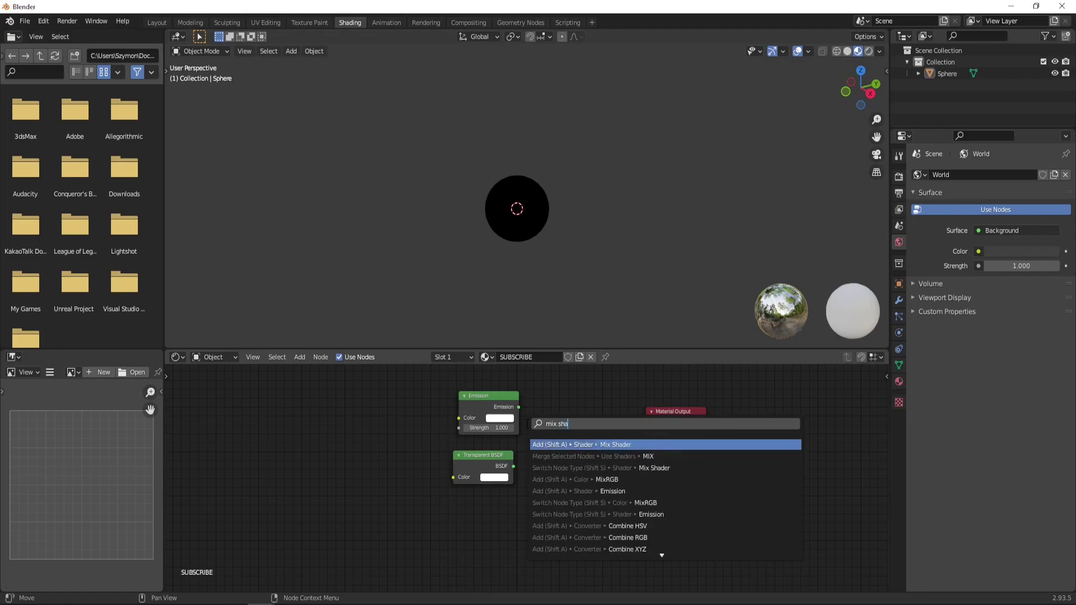
key(Return)
click(546, 415)
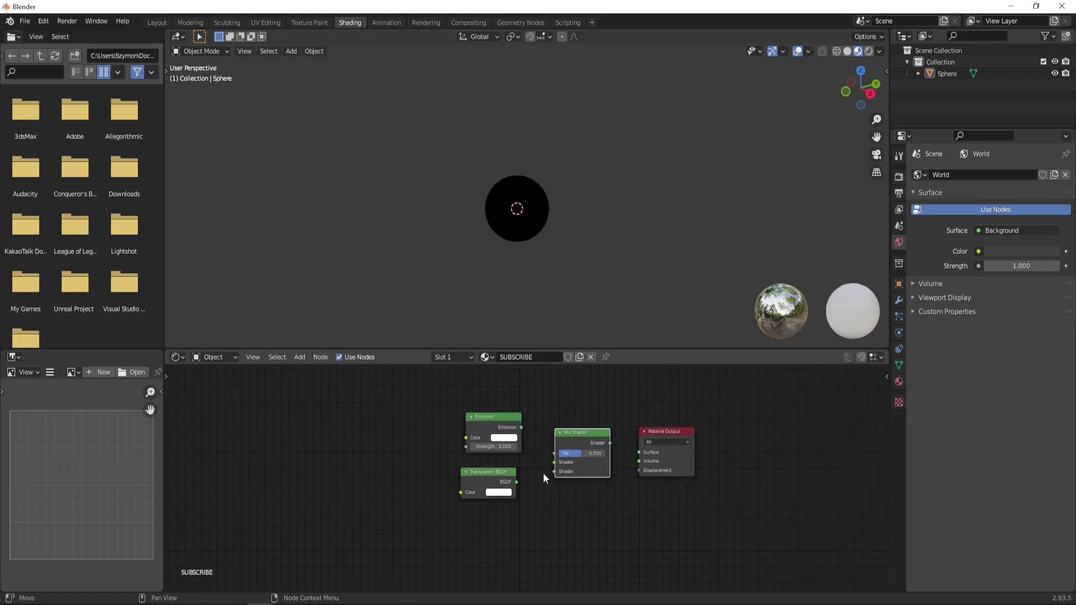
Step: Connect Emission to the Mix Shader's first Shader input and Transparent BSDF to the second, and line up the nodes
scroll(543, 473, up, 1)
drag(513, 490, 564, 476)
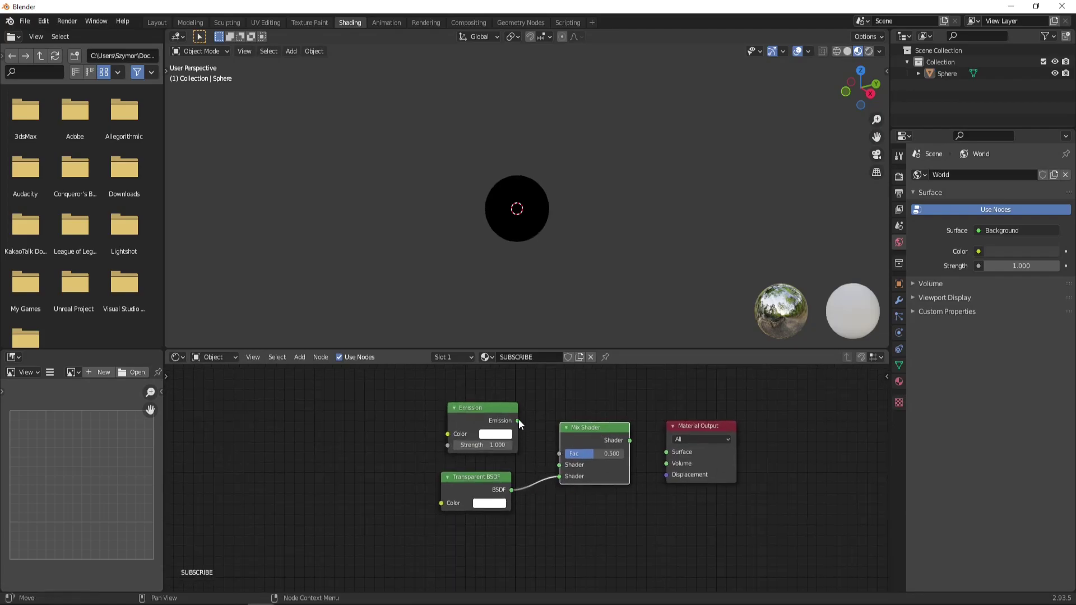
drag(518, 421, 587, 409)
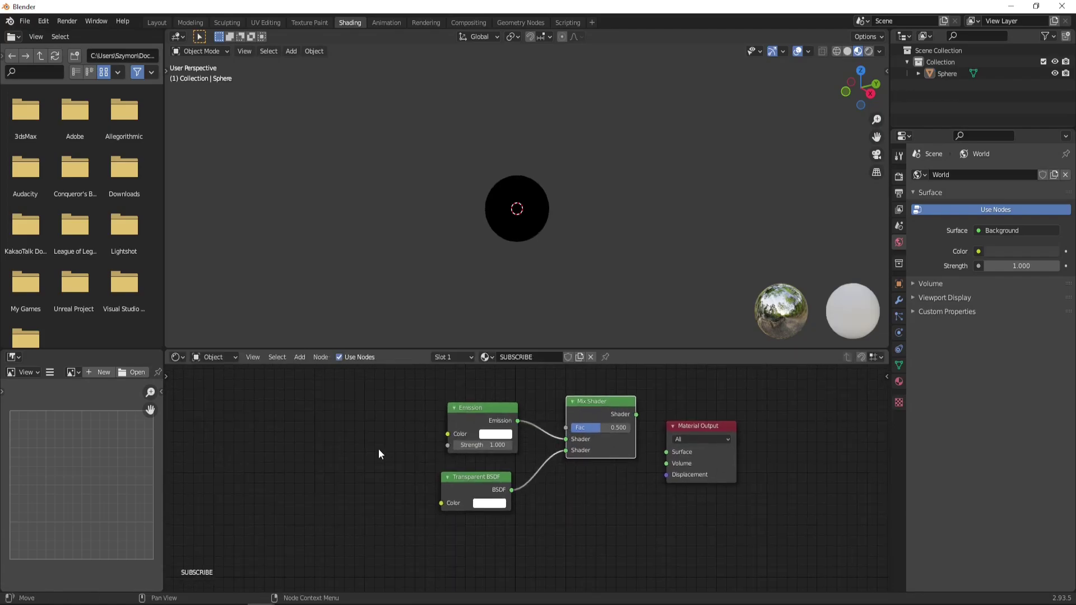
middle_drag(379, 449, 420, 449)
drag(516, 478, 531, 479)
drag(518, 413, 525, 425)
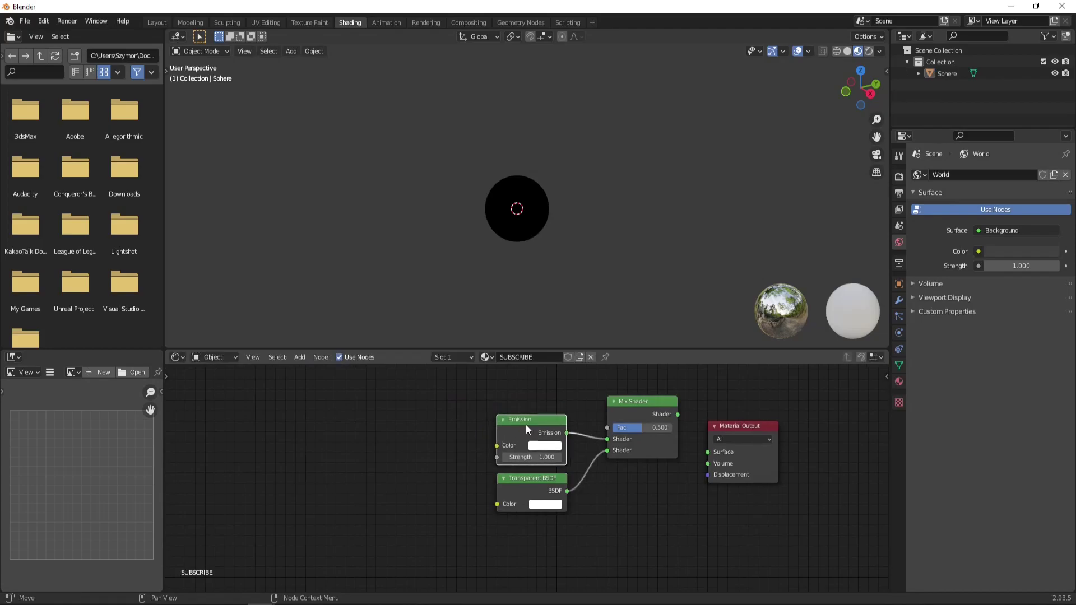
Step: Add a Musgrave Texture node in the free space to the left of the Emission and Transparent BSDF nodes
middle_drag(404, 438, 468, 442)
scroll(495, 449, down, 1)
key(F3)
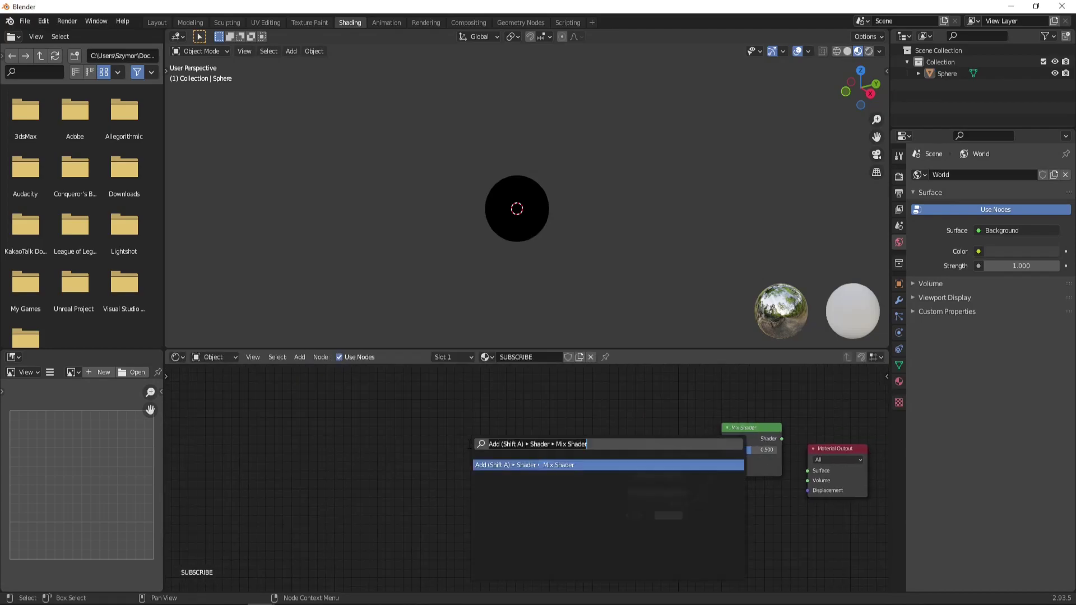
text(musg)
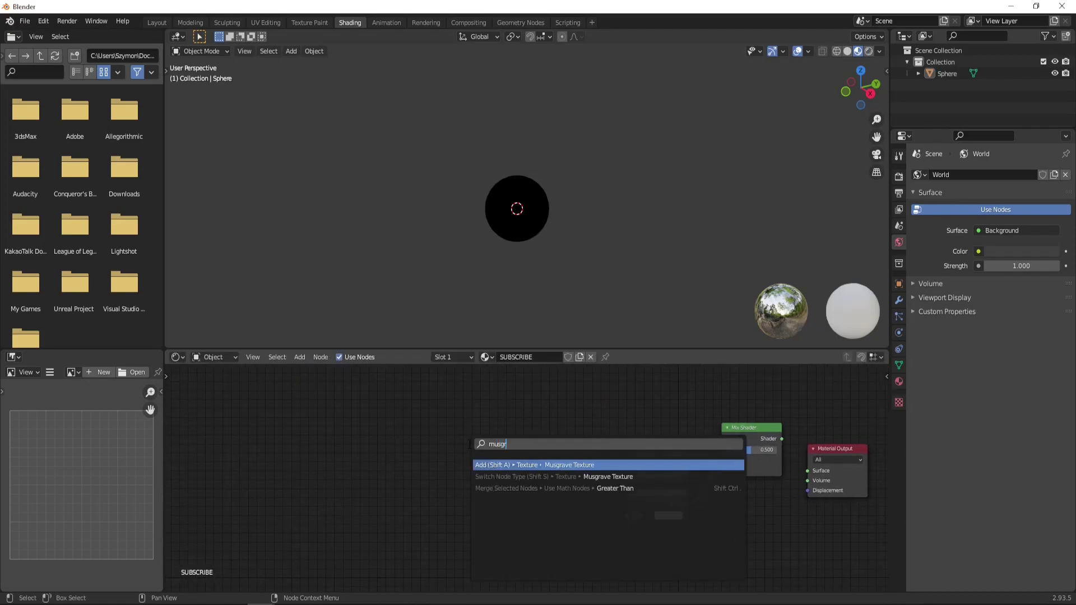
text(r)
key(Return)
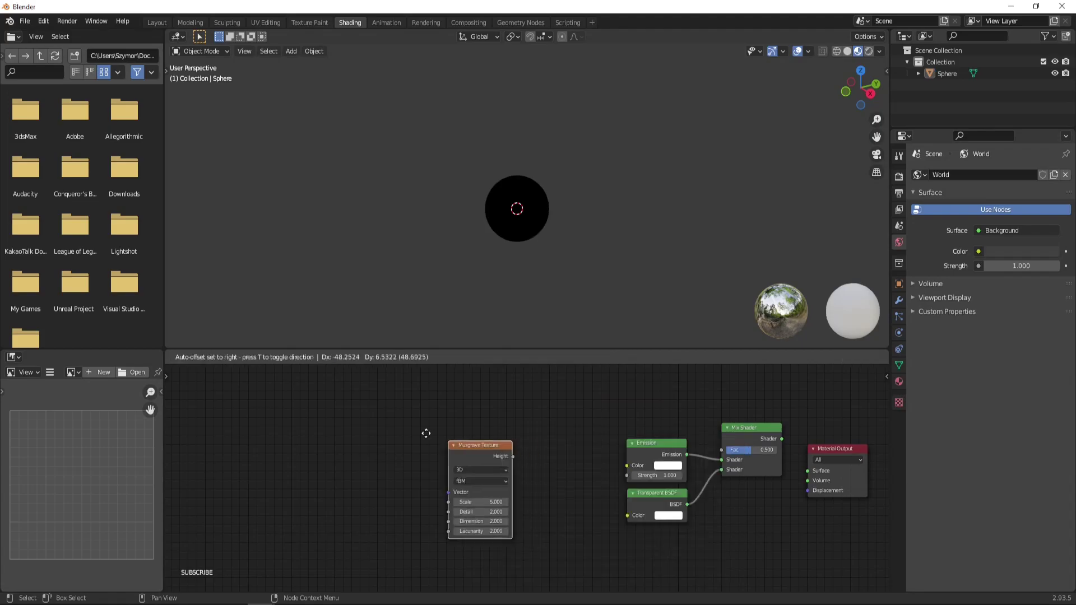
key(Escape)
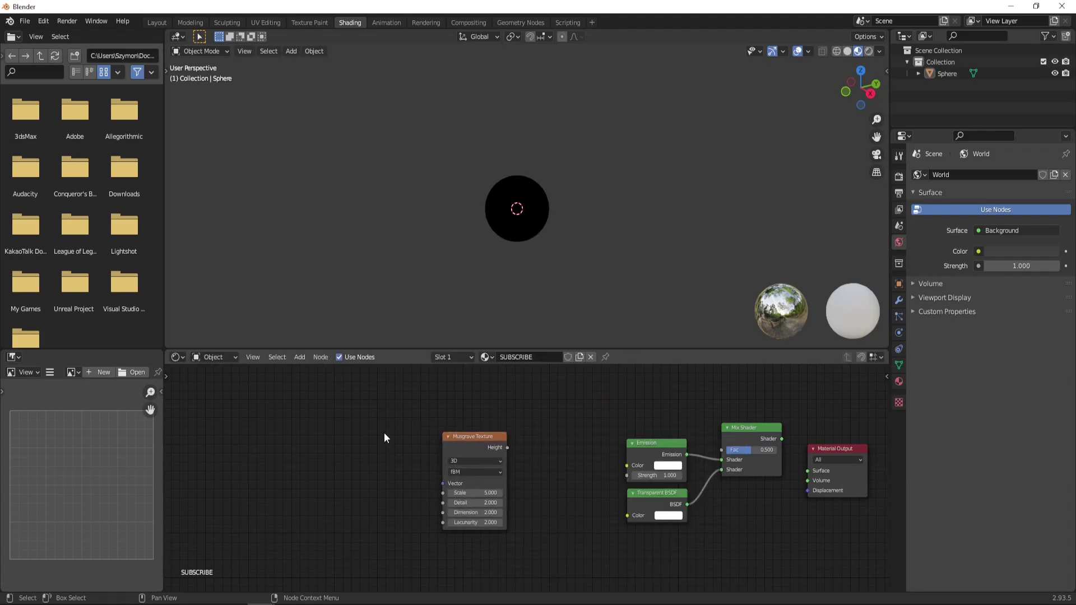
key(F3)
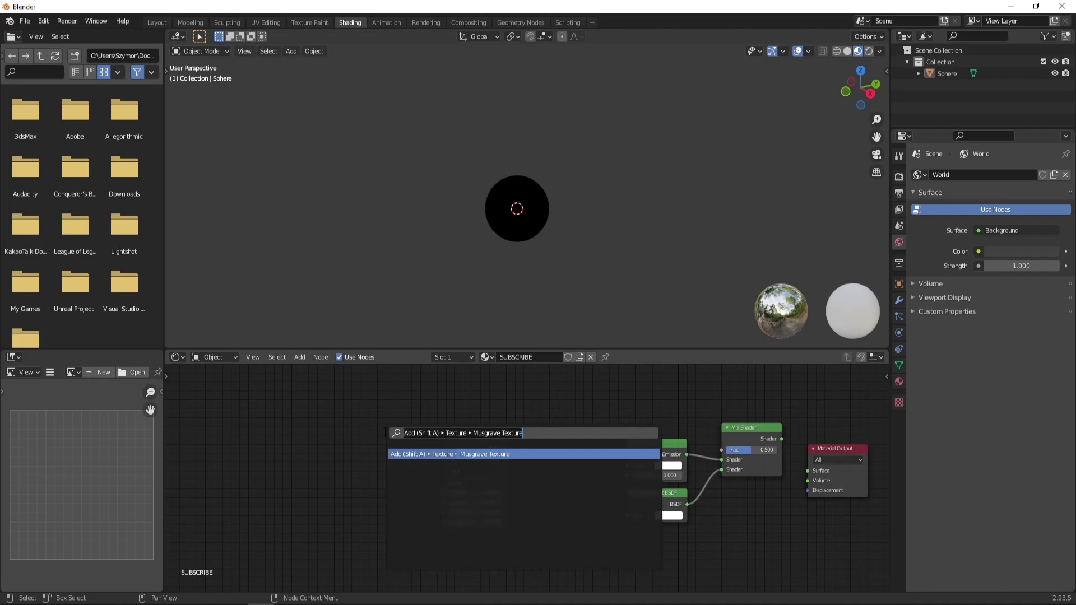
key(Escape)
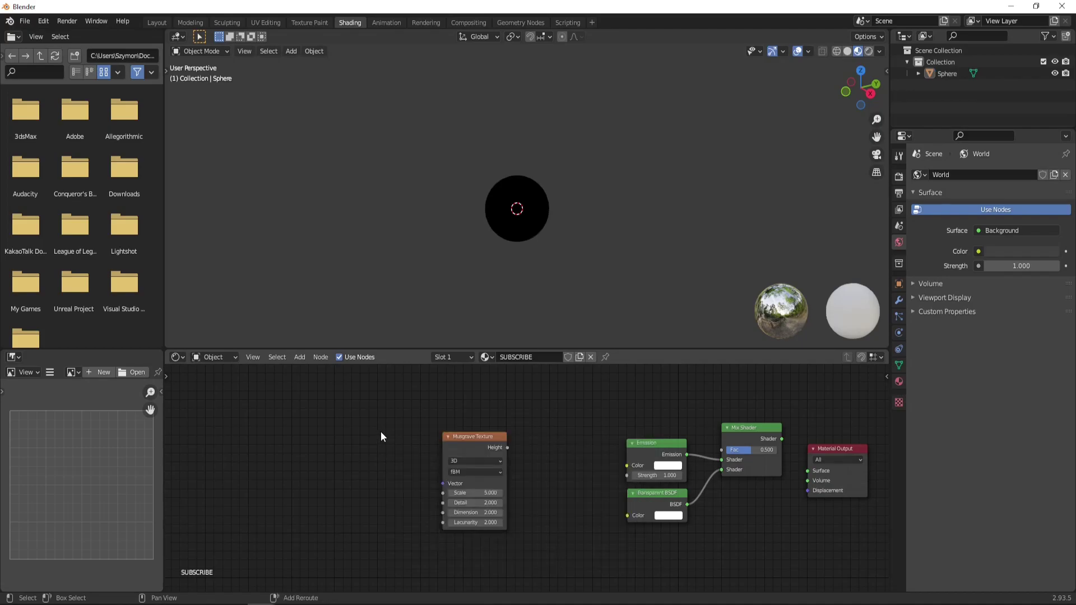
key(shift+a)
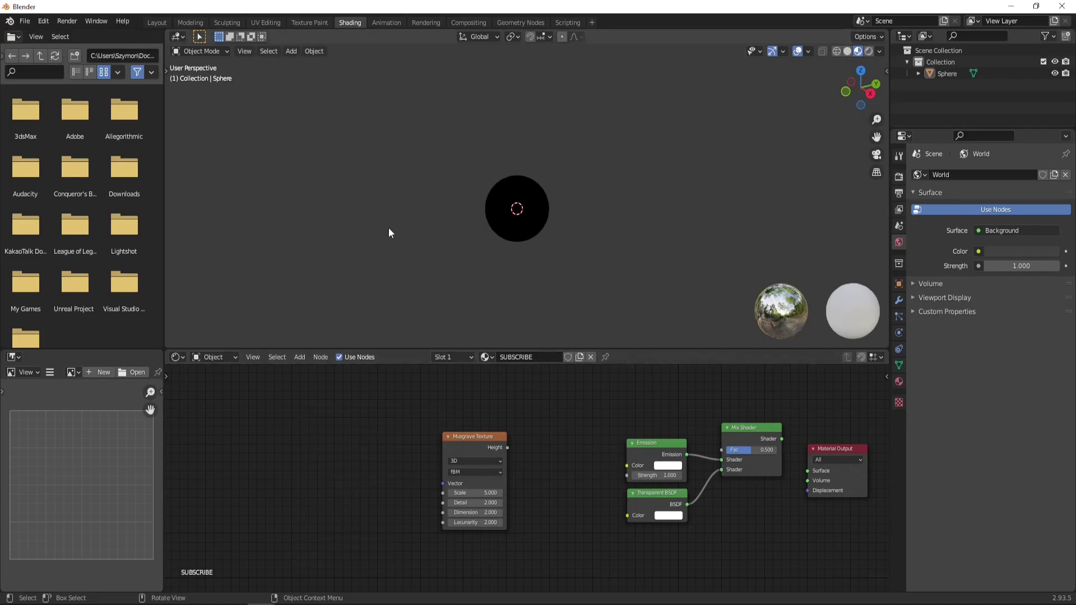
key(shift+a)
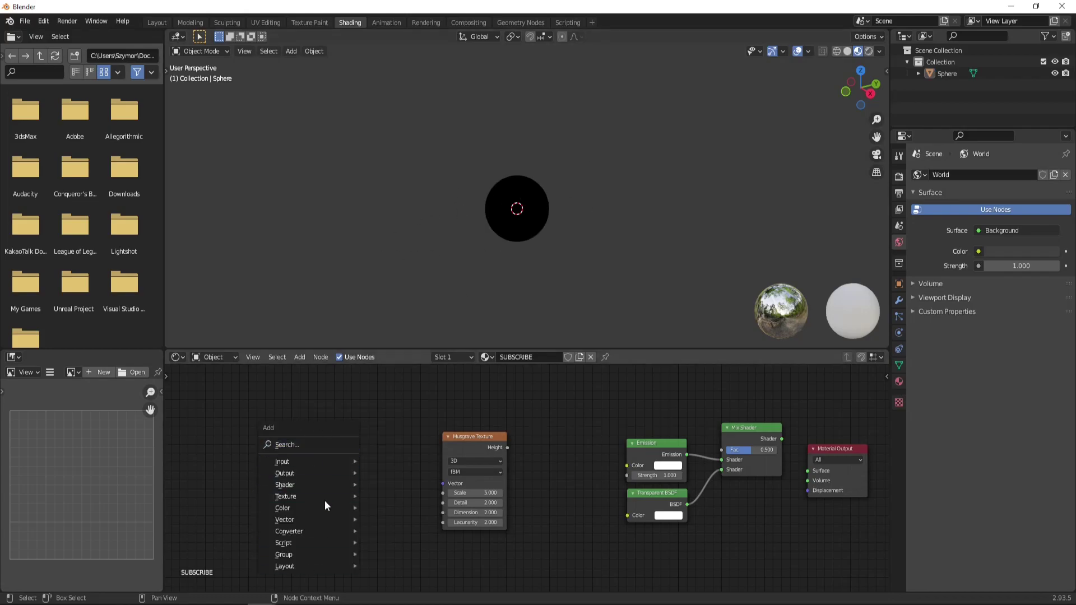
mouse_move(317, 496)
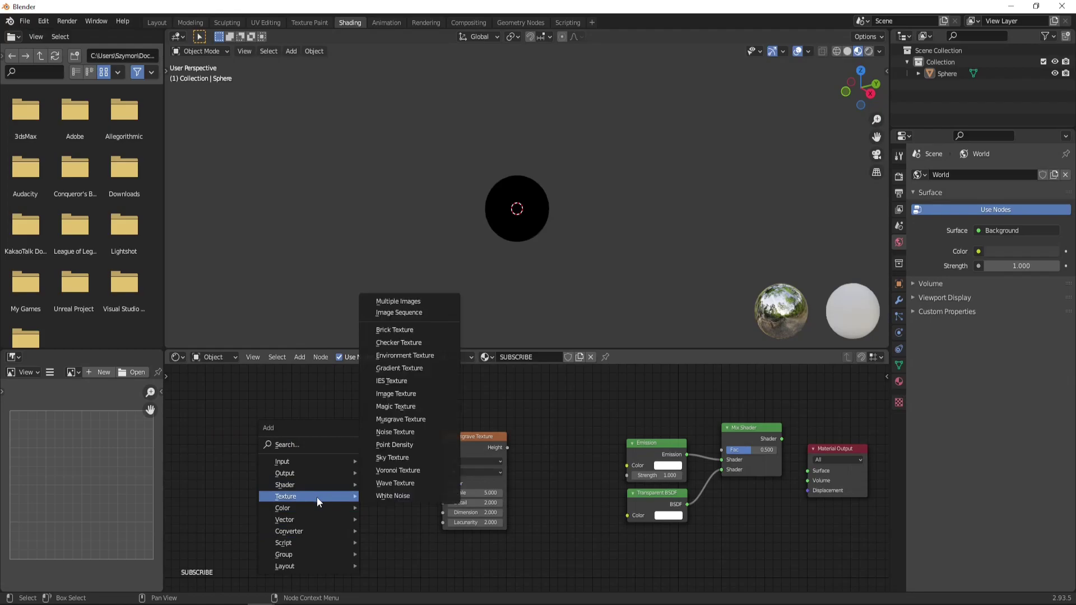
click(393, 420)
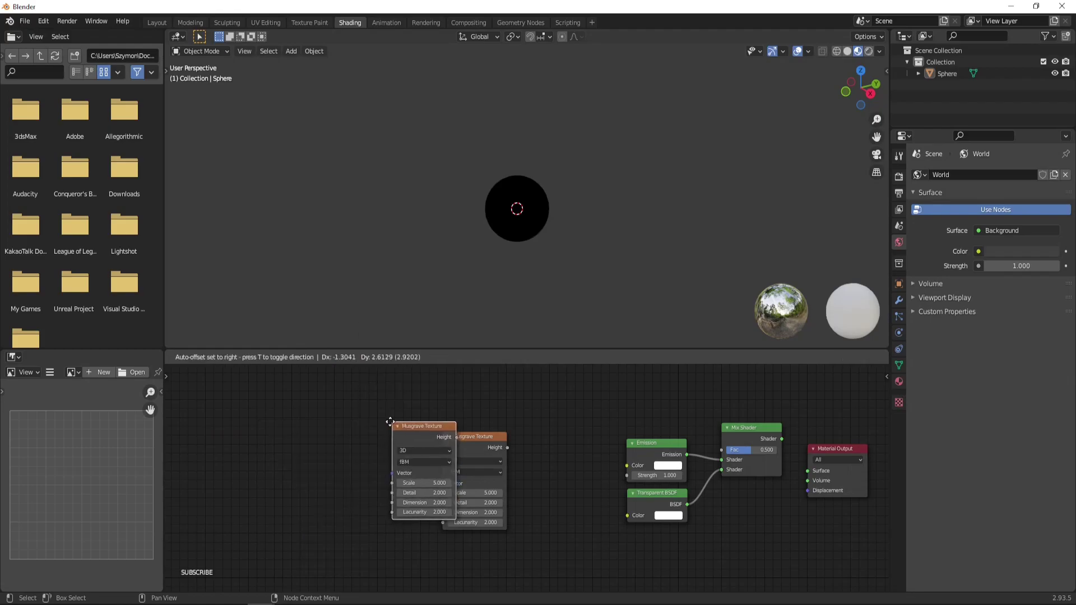
click(288, 412)
key(x)
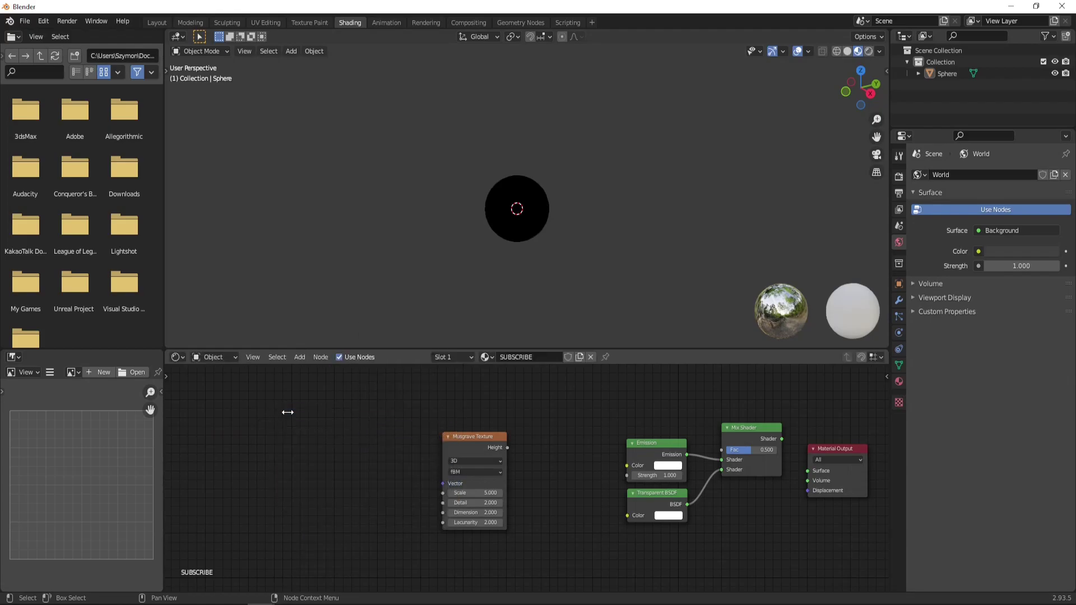
Step: Add Texture Coordinate and Mapping nodes ahead of the Musgrave Texture and feed the Mapping vector from the Object output
click(460, 441)
middle_drag(460, 445, 589, 444)
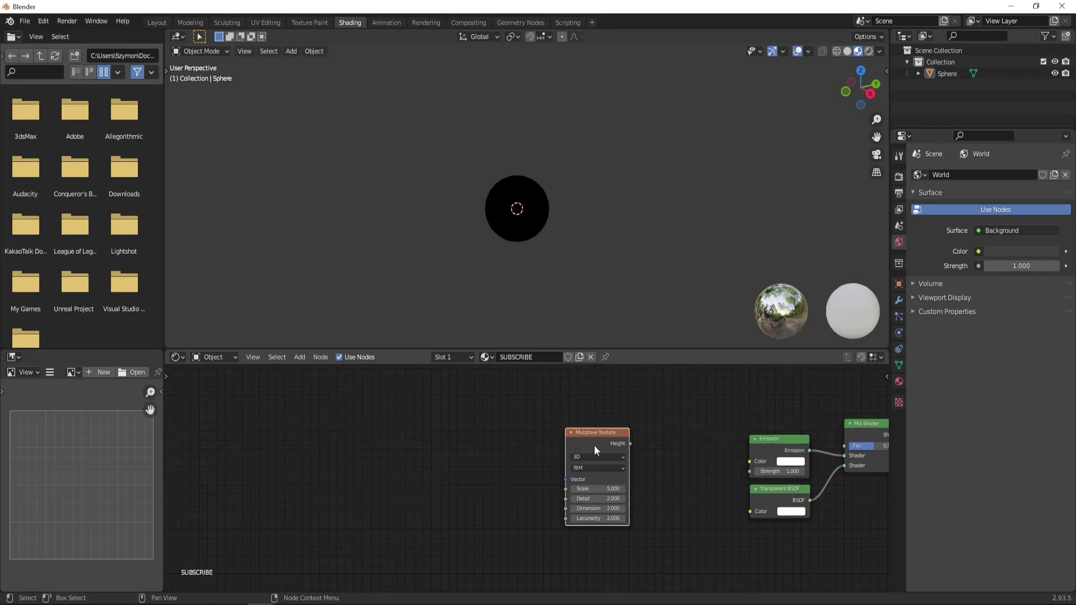
scroll(597, 442, up, 1)
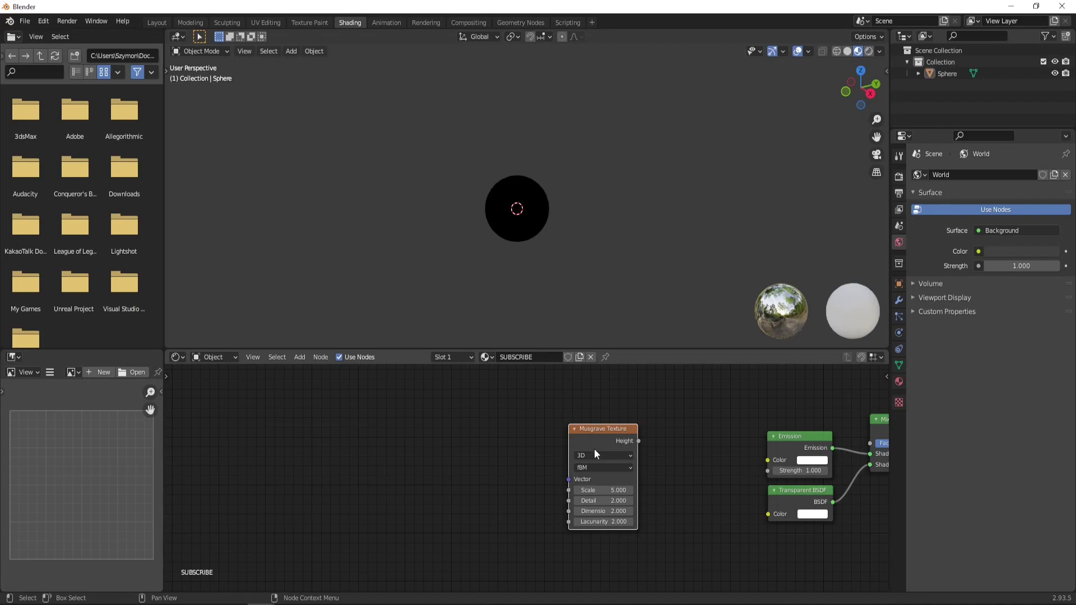
drag(591, 439, 588, 430)
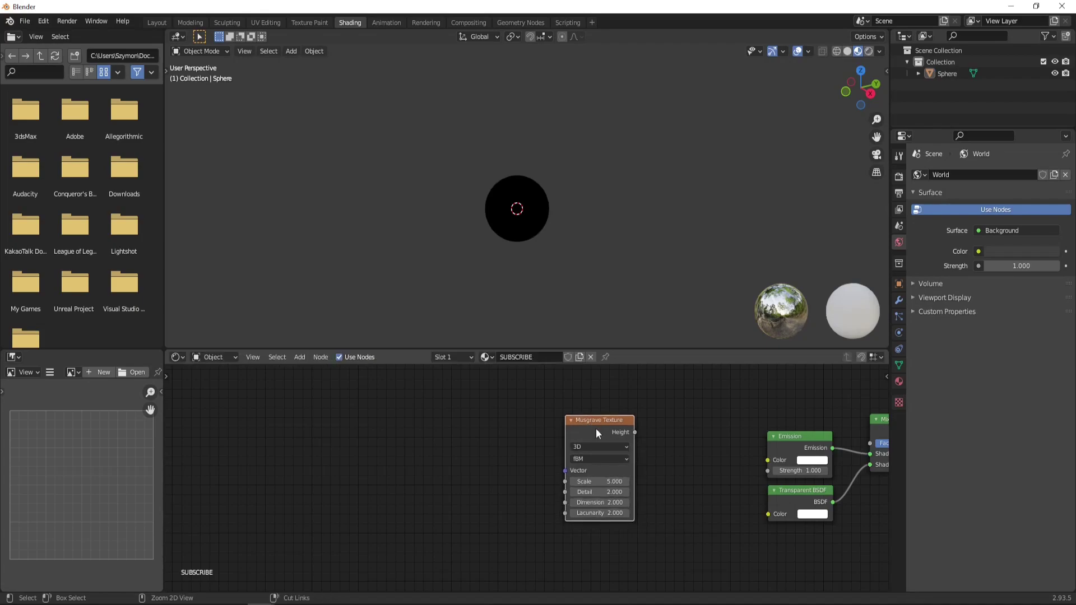
key(ctrl+t)
middle_drag(509, 423, 530, 425)
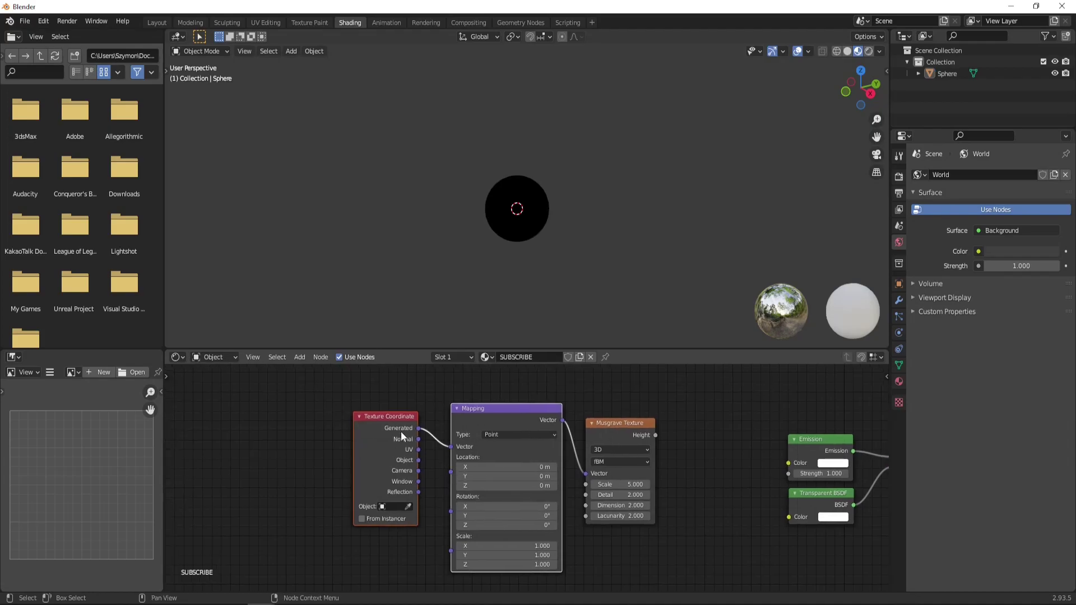
scroll(401, 437, up, 2)
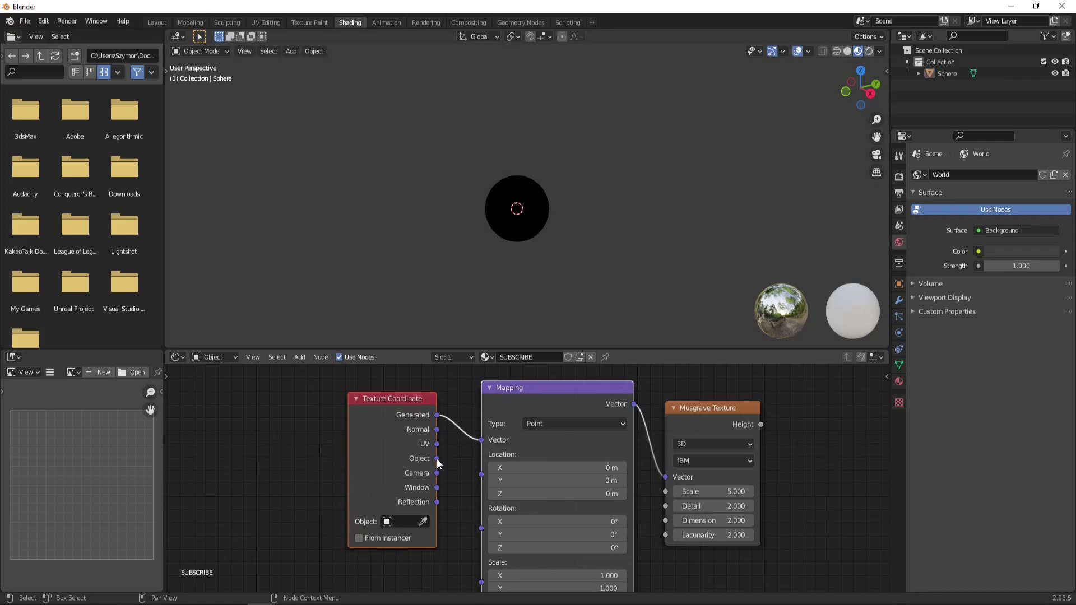
drag(437, 458, 482, 439)
Step: Set the Musgrave Texture's dimensions to 4D
scroll(493, 445, up, 1)
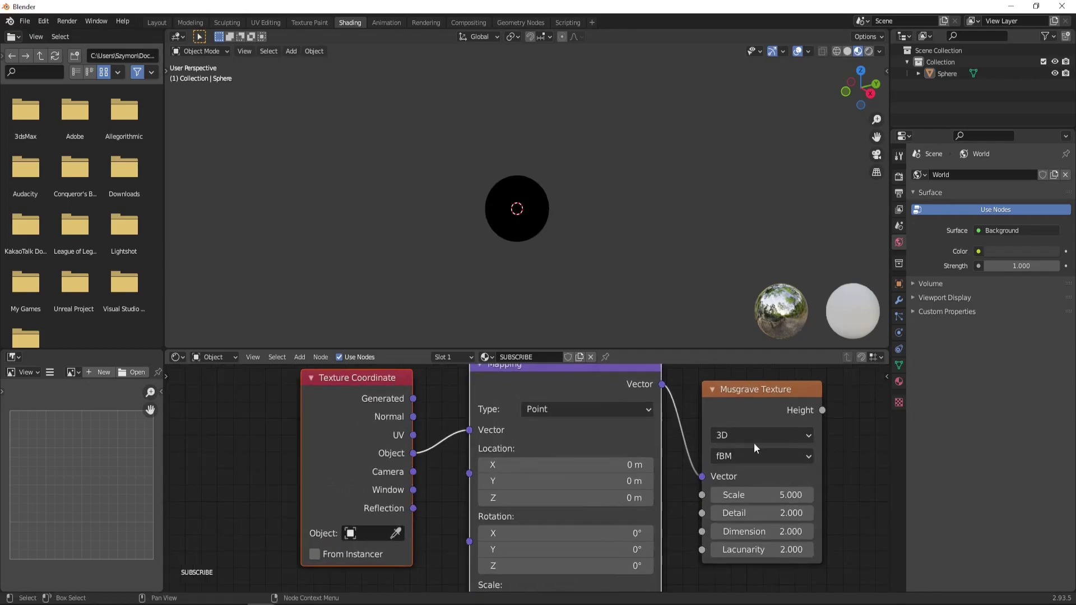
middle_drag(755, 442, 643, 452)
click(631, 450)
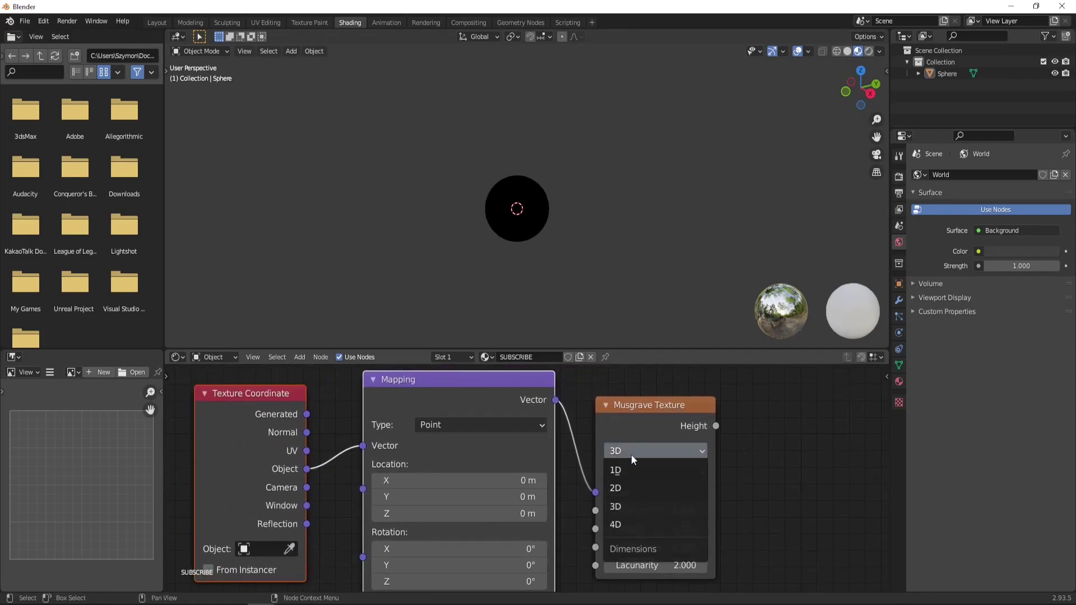
click(635, 522)
scroll(647, 446, down, 1)
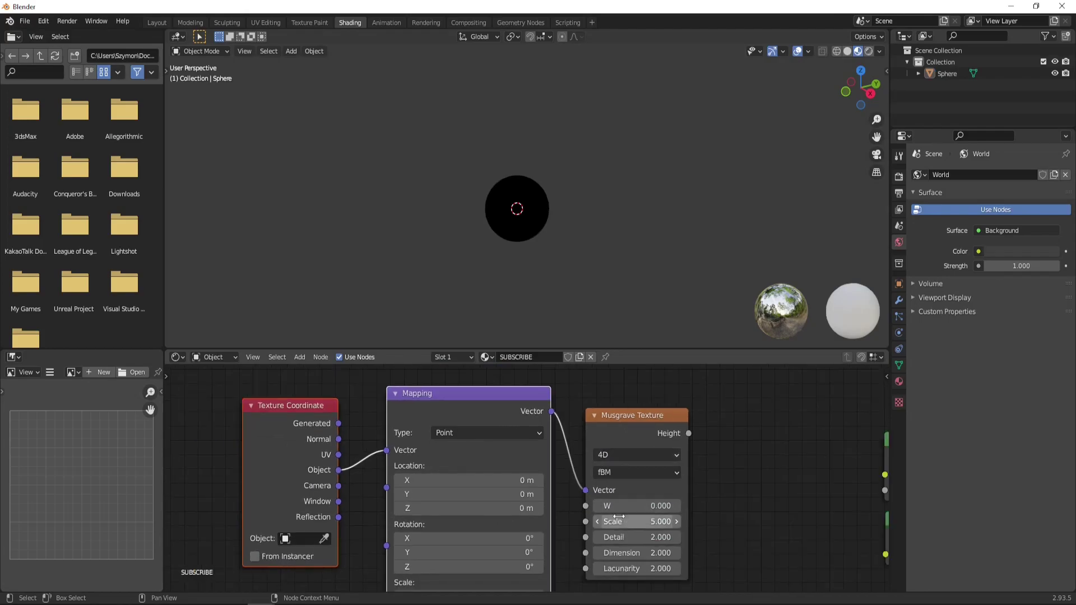
scroll(628, 505, down, 2)
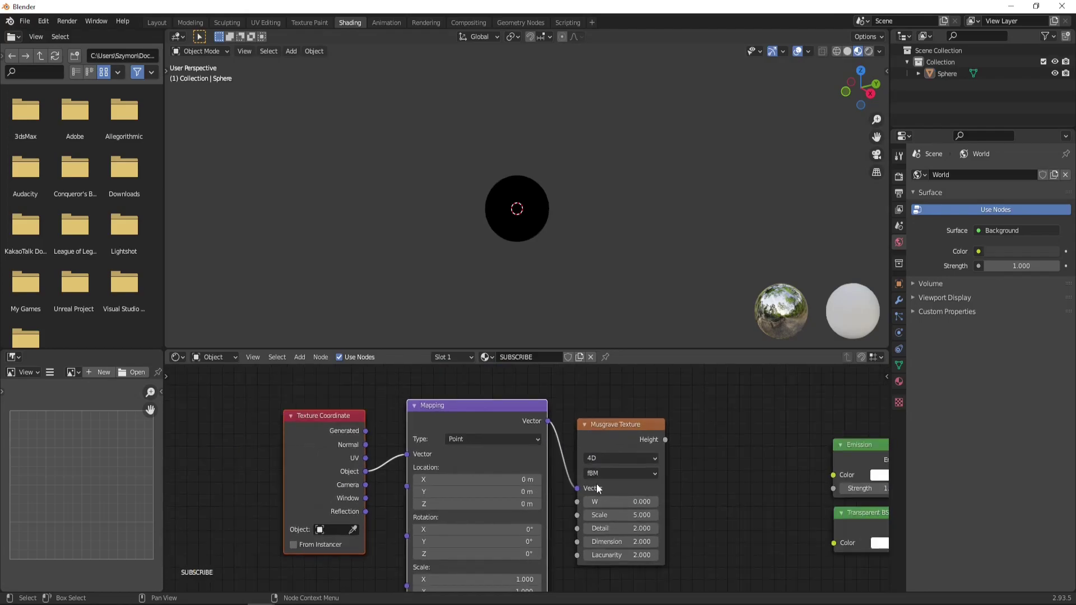
Step: Move the Texture Coordinate and Mapping nodes up and away from the Musgrave Texture to free space below them
middle_drag(577, 486, 582, 474)
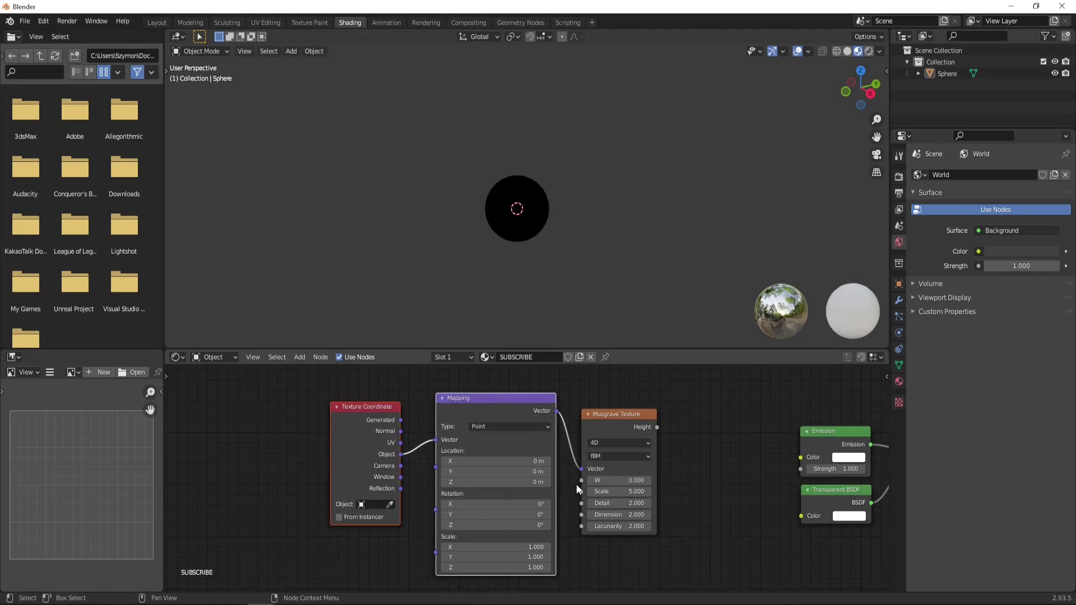
scroll(575, 485, down, 2)
drag(580, 436, 530, 387)
middle_drag(500, 490, 514, 475)
Step: Add an Object Info node in the free space below the Texture Coordinate node
click(482, 489)
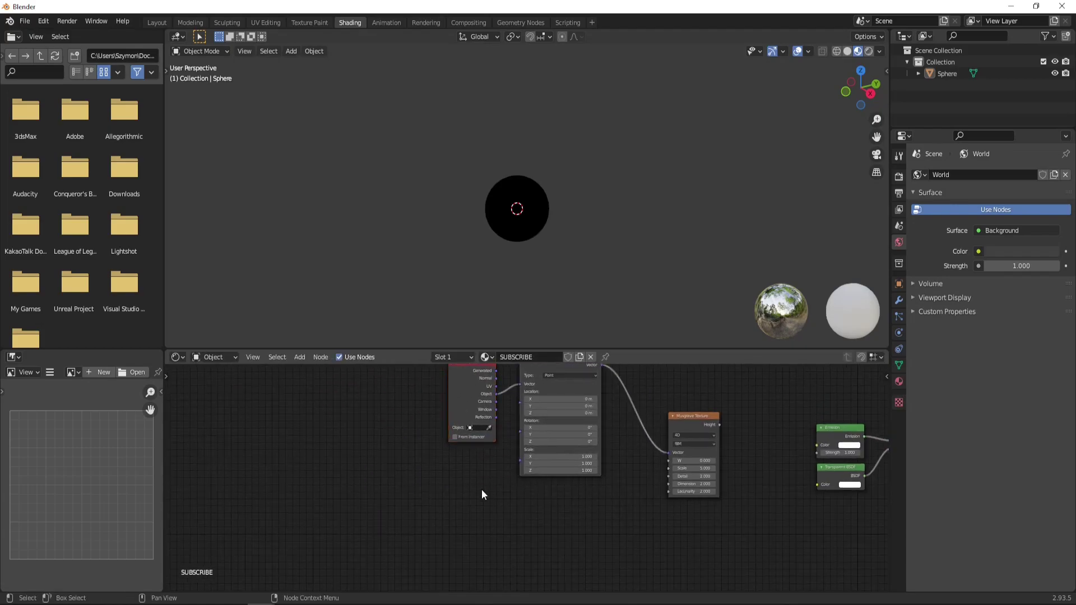
key(F3)
text(object)
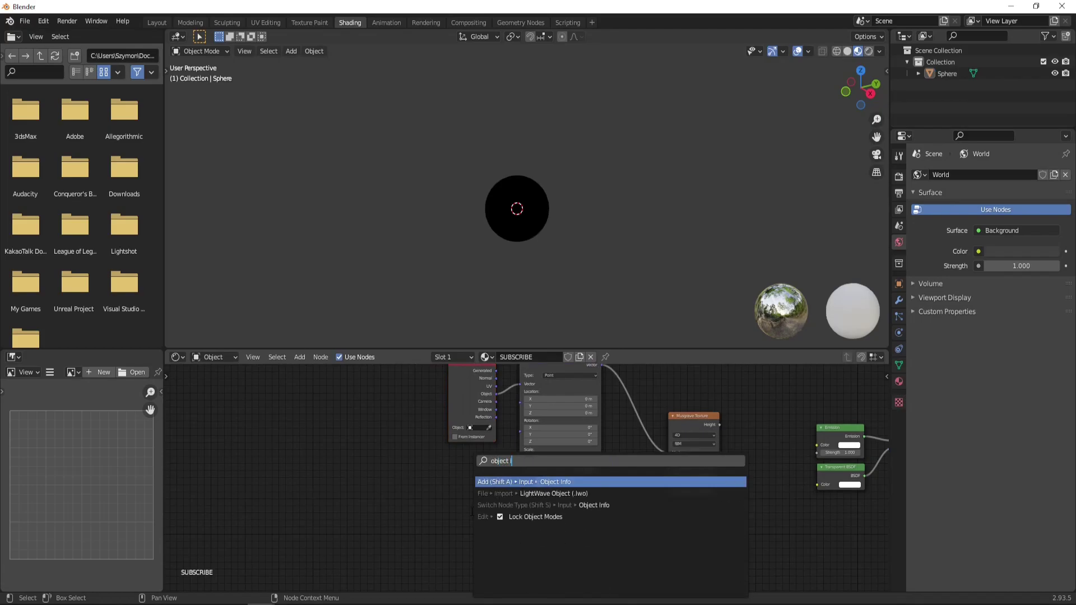
key(Return)
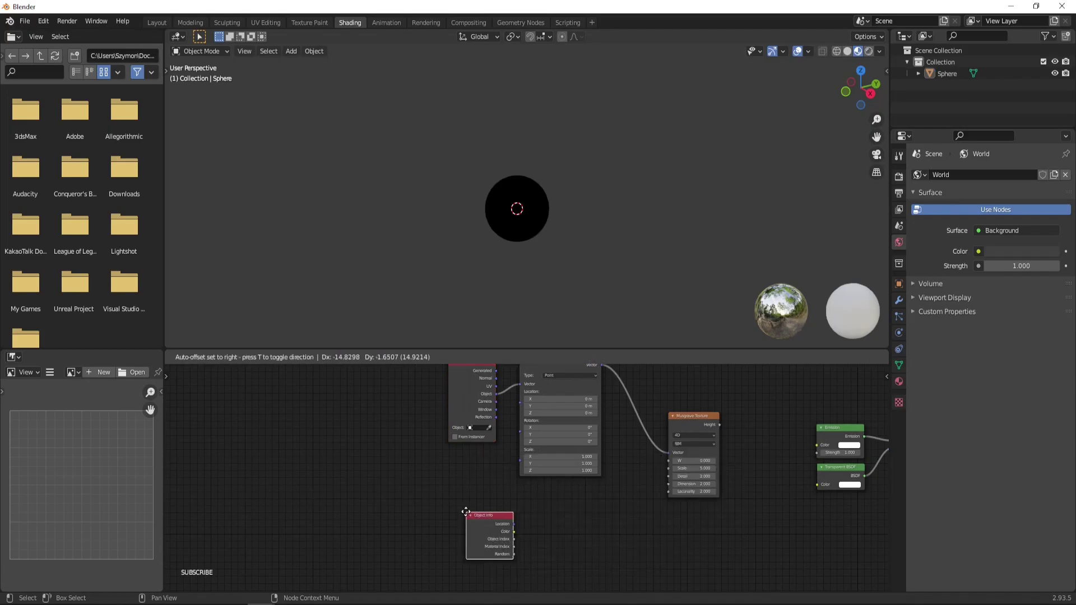
click(461, 493)
Step: Add a Math node to the right of the Object Info node
key(F3)
text(math)
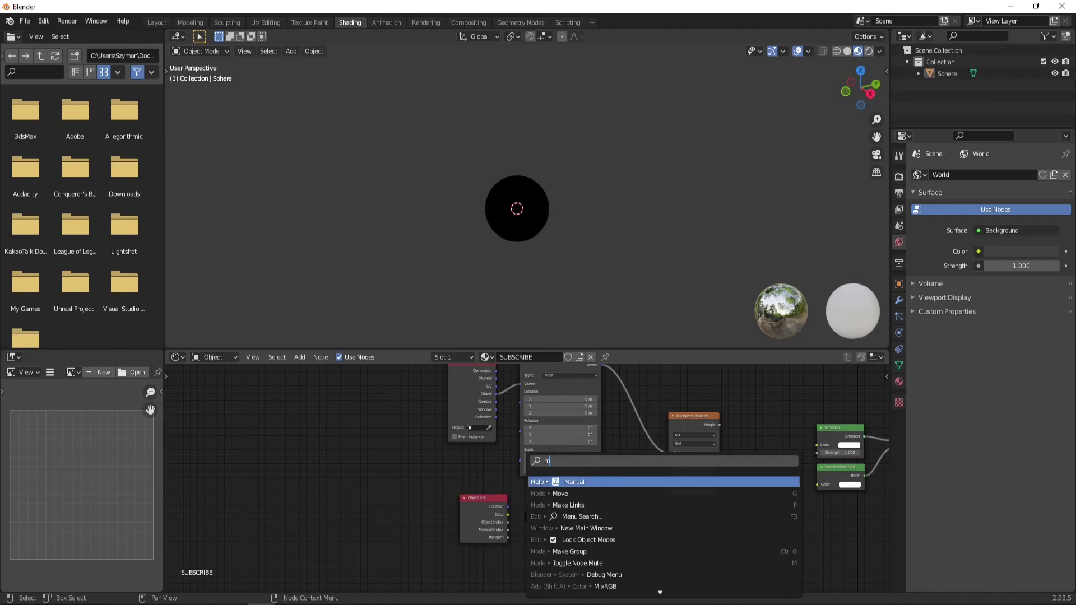
key(Return)
click(524, 517)
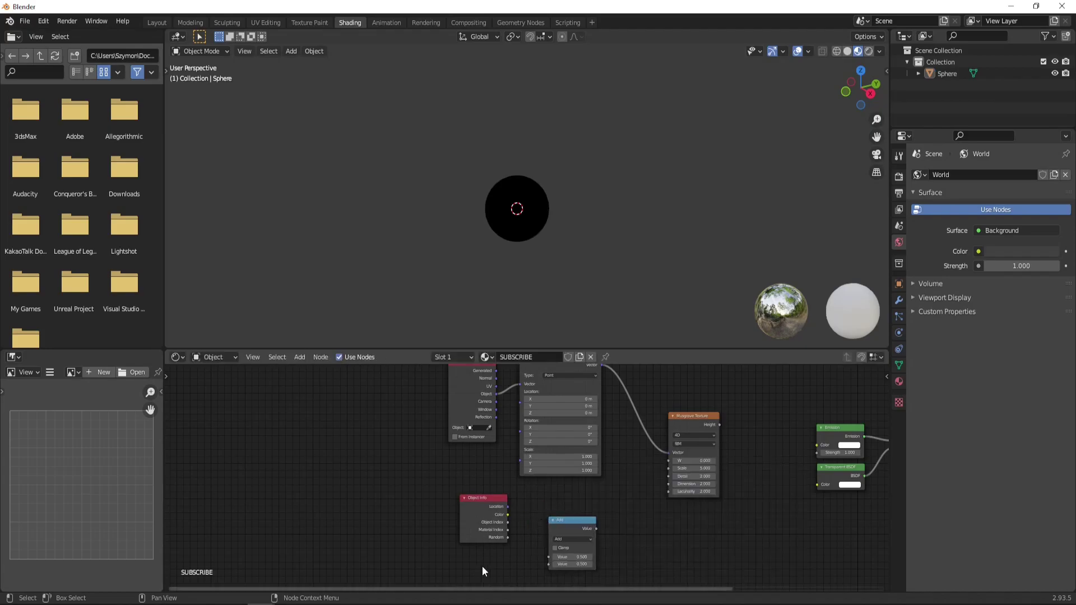
Step: Add a Value node directly below the Object Info node
key(F3)
text(valu)
key(Return)
scroll(539, 513, up, 3)
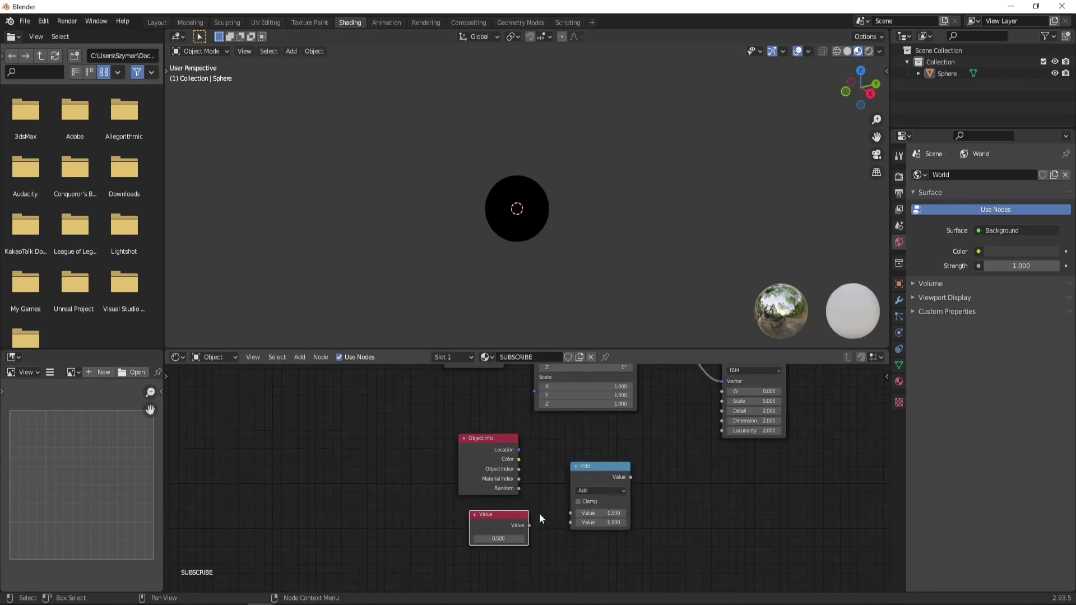
Step: Connect Object Info's Random output to the Add node's first Value input and the Value node to the second, aligning the Value node under Object Info
middle_drag(539, 481, 535, 467)
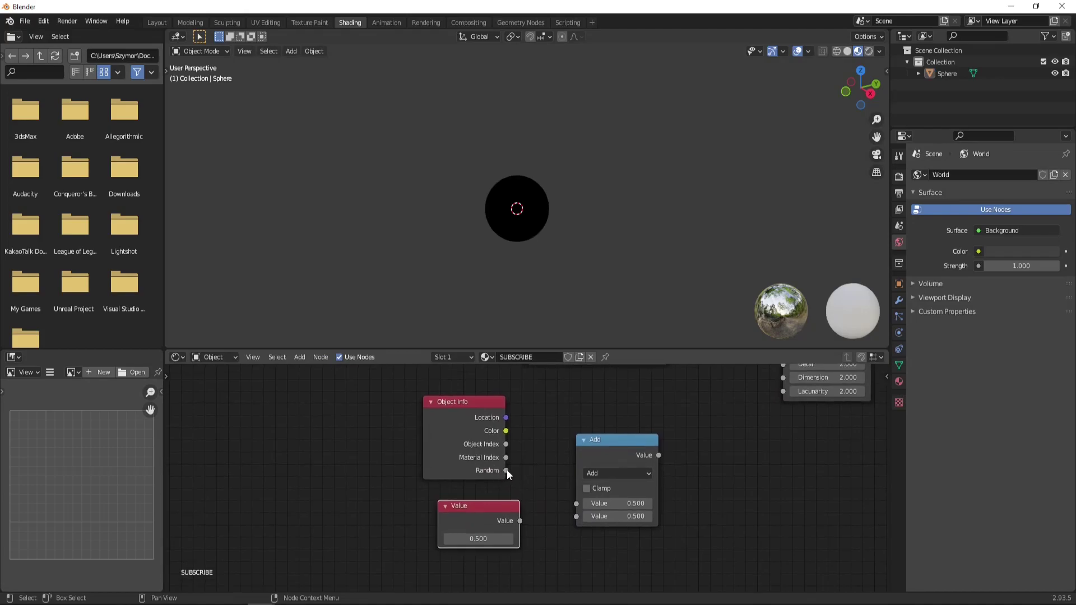
drag(506, 472, 576, 503)
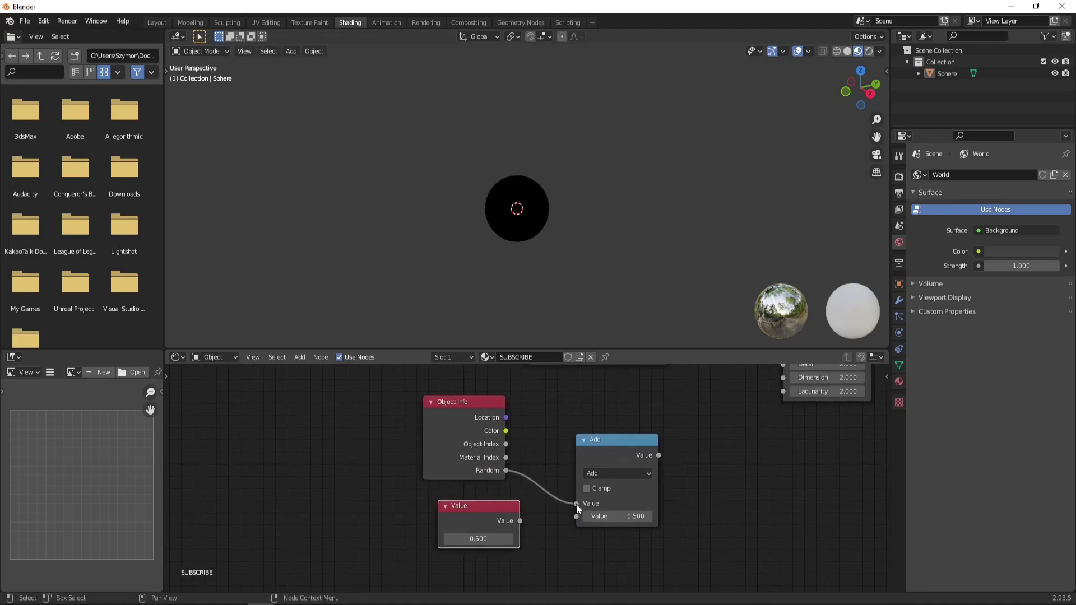
drag(486, 509, 578, 514)
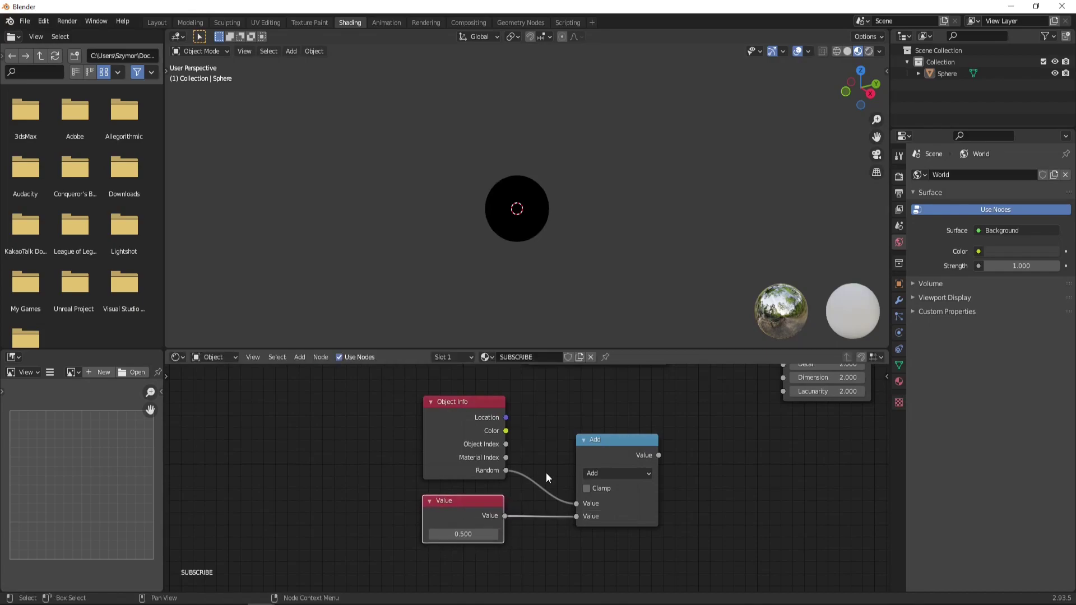
Step: Connect the Add node's Value output to the W input of the Musgrave Texture
scroll(554, 462, down, 1)
middle_drag(619, 423, 549, 474)
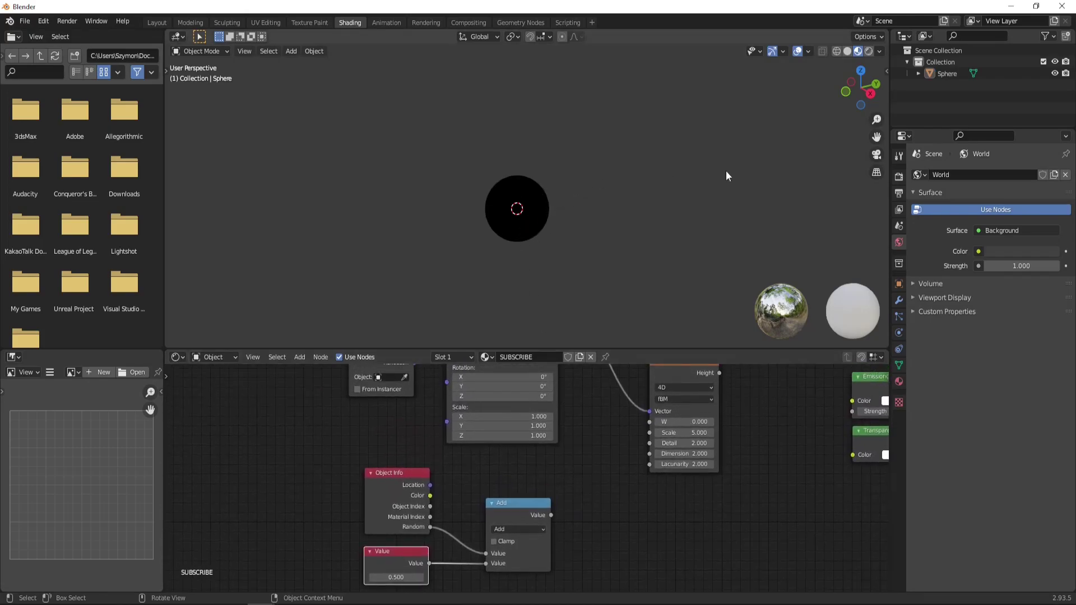
middle_drag(586, 463, 582, 461)
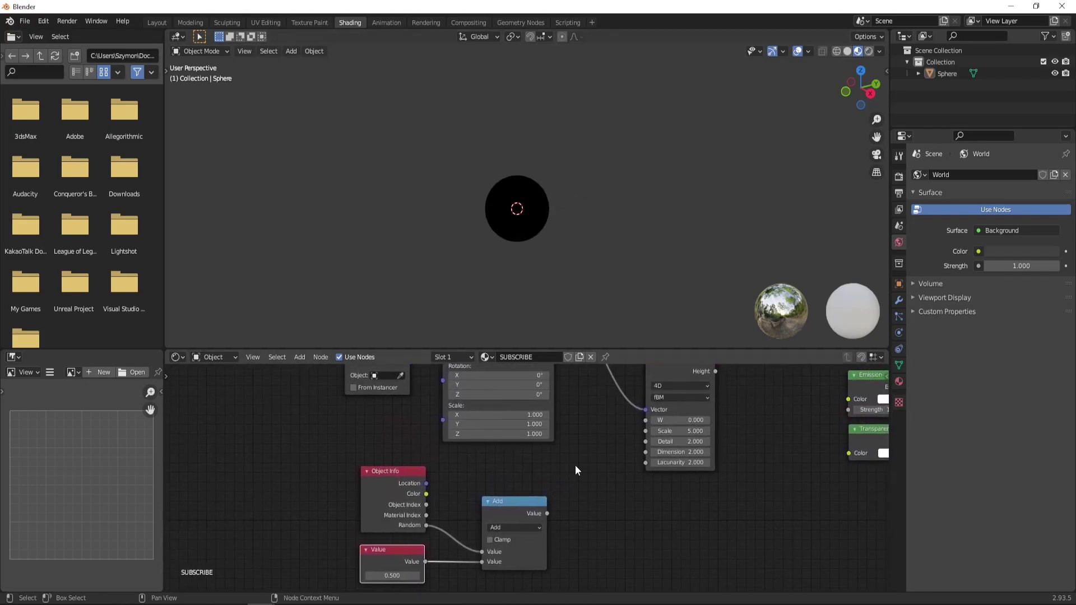
drag(546, 514, 644, 420)
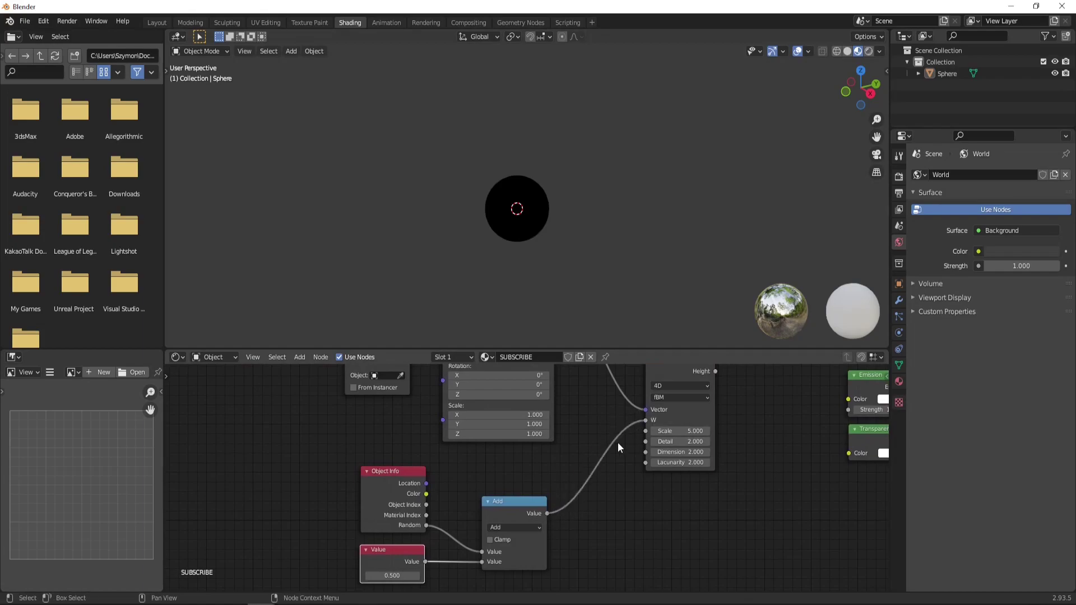
Step: Preview the Musgrave Texture's output directly on the sphere and examine its pattern and the nodes driving W
middle_drag(601, 416, 534, 468)
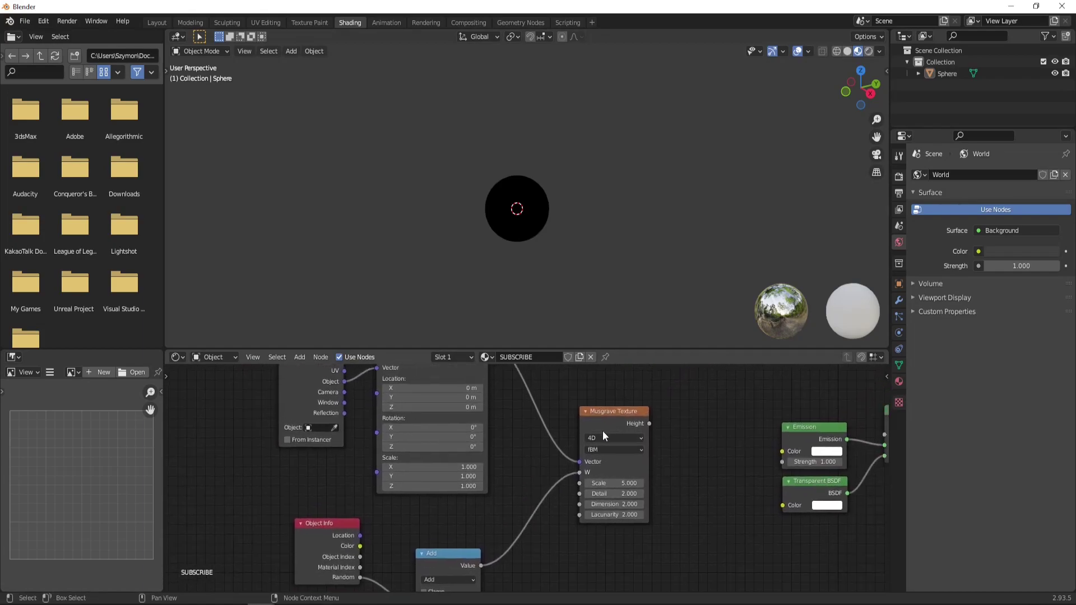
click(607, 420)
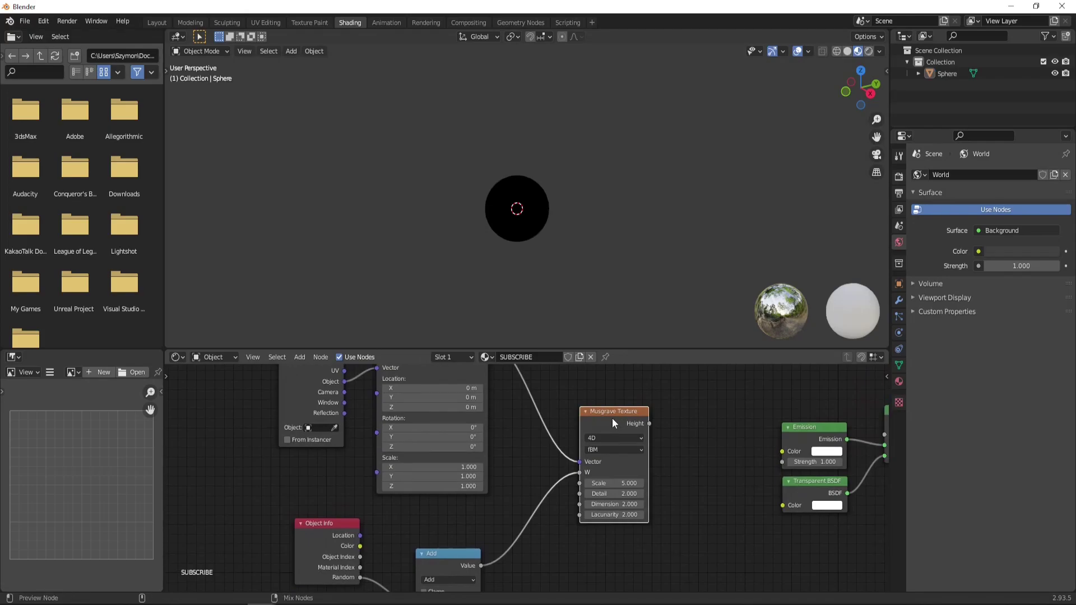
ctrl+shift+click(612, 418)
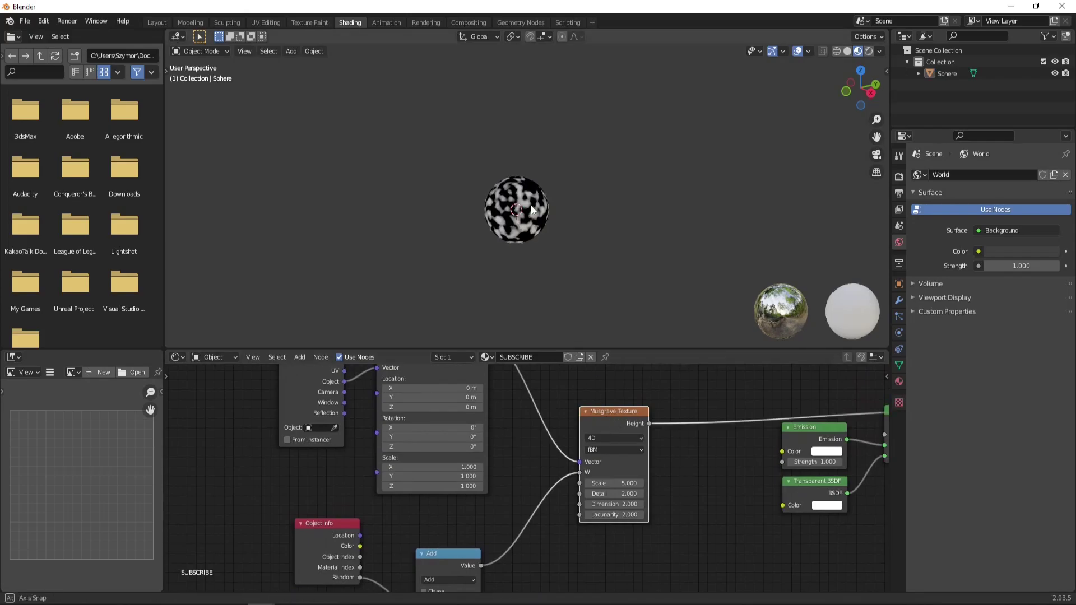
scroll(518, 208, up, 2)
middle_drag(512, 216, 503, 221)
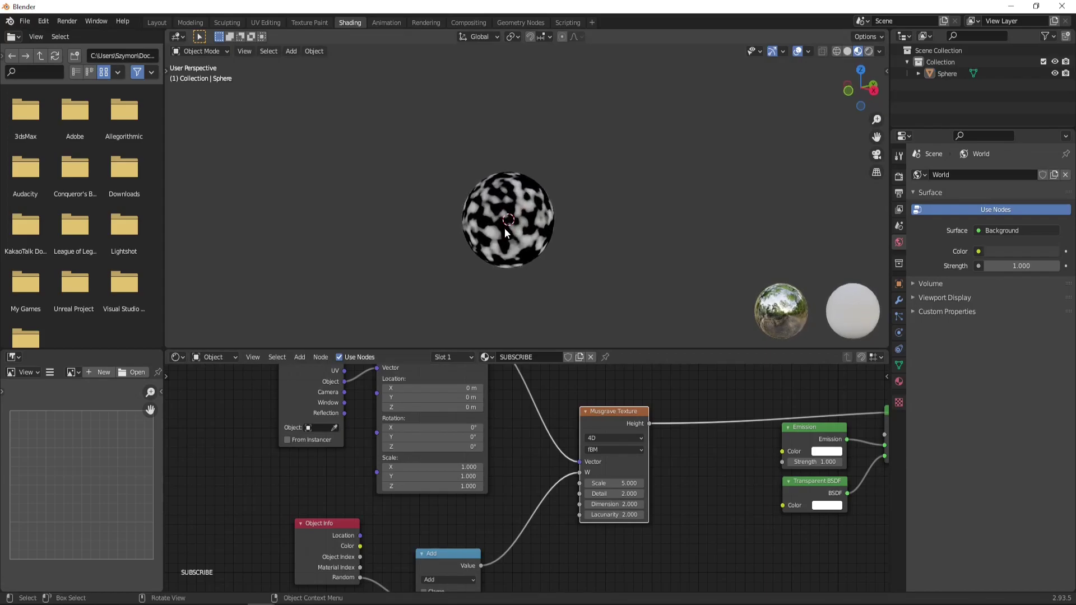
scroll(504, 228, down, 3)
scroll(513, 224, up, 2)
middle_drag(460, 540, 550, 433)
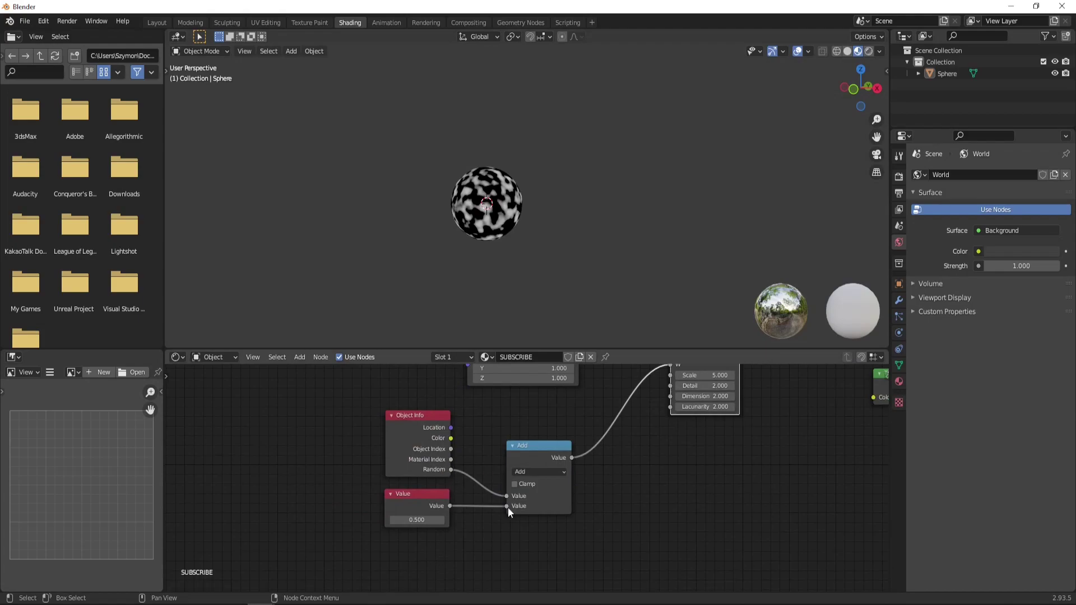
middle_drag(554, 418, 474, 465)
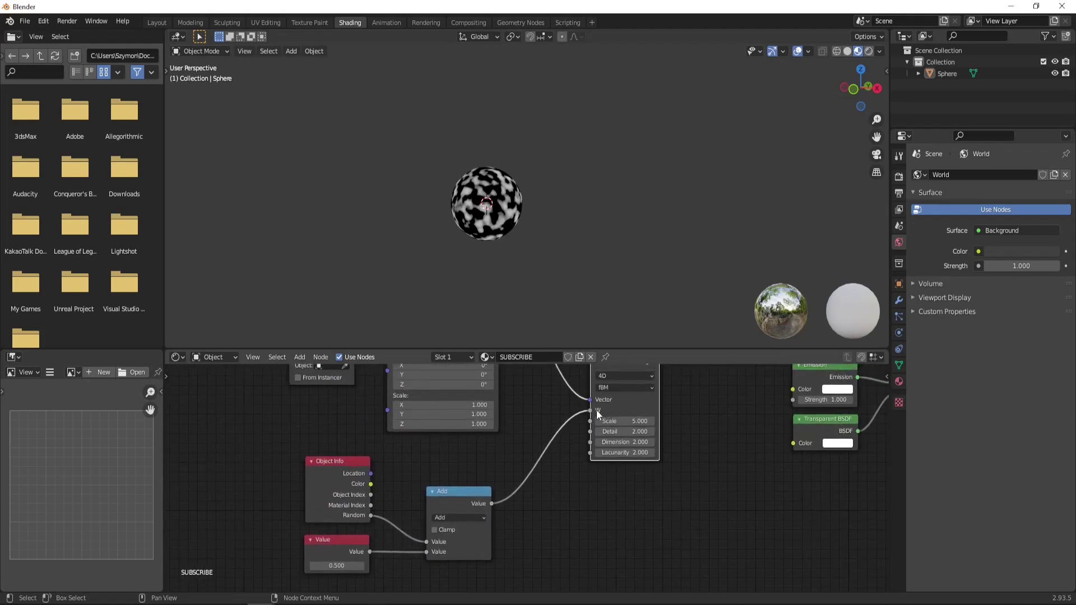
Step: Add a cube mesh to the scene at the sphere's location
key(shift+a)
mouse_move(579, 235)
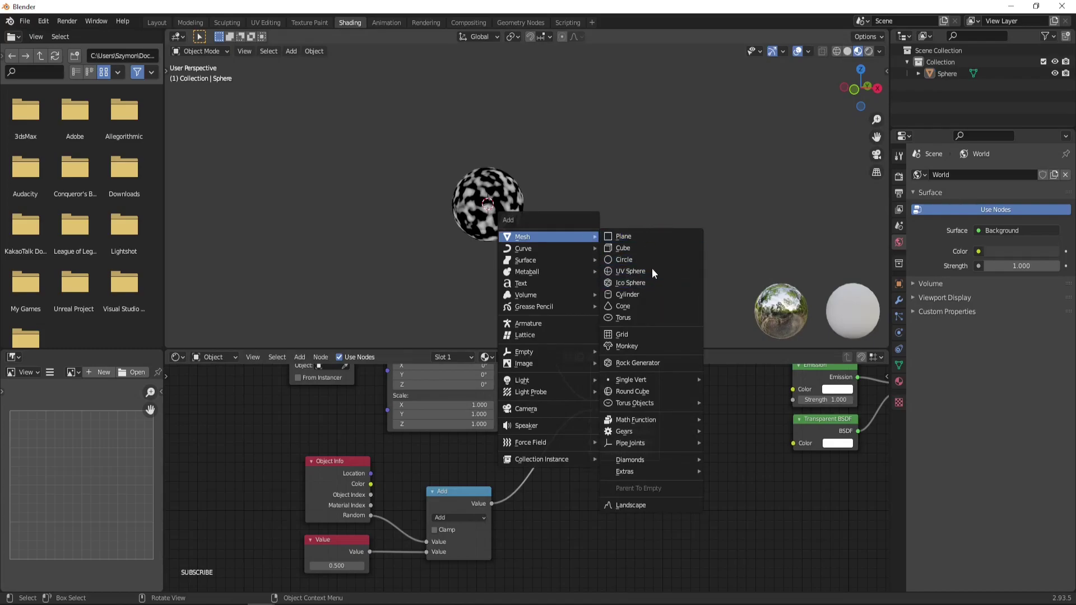
click(651, 248)
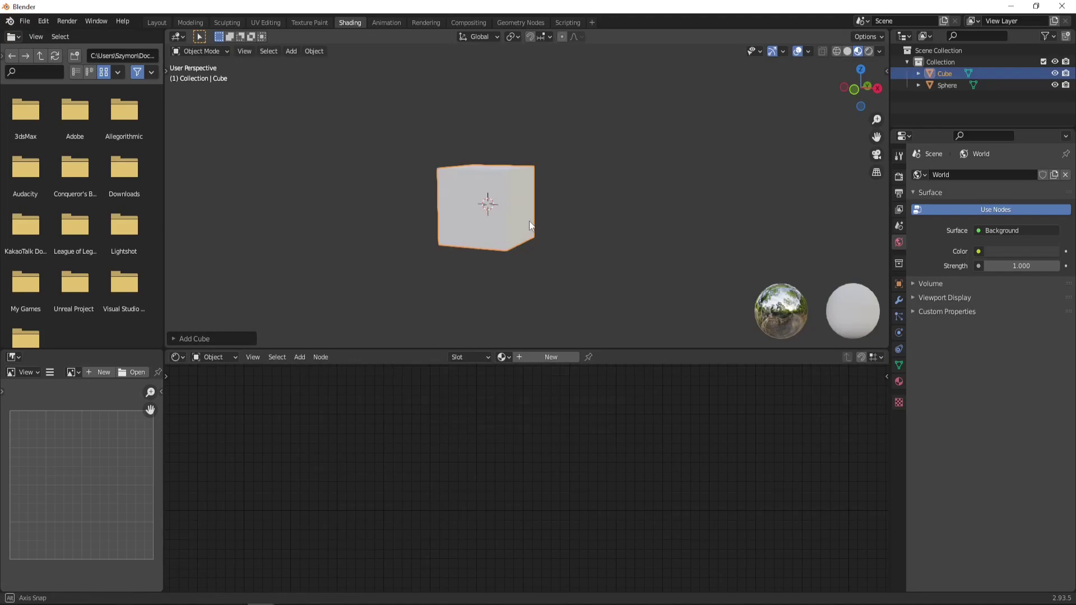
Step: Move the cube up along the Z axis above the sphere, and shift the sphere aside in the negative X direction
key(g)
key(z)
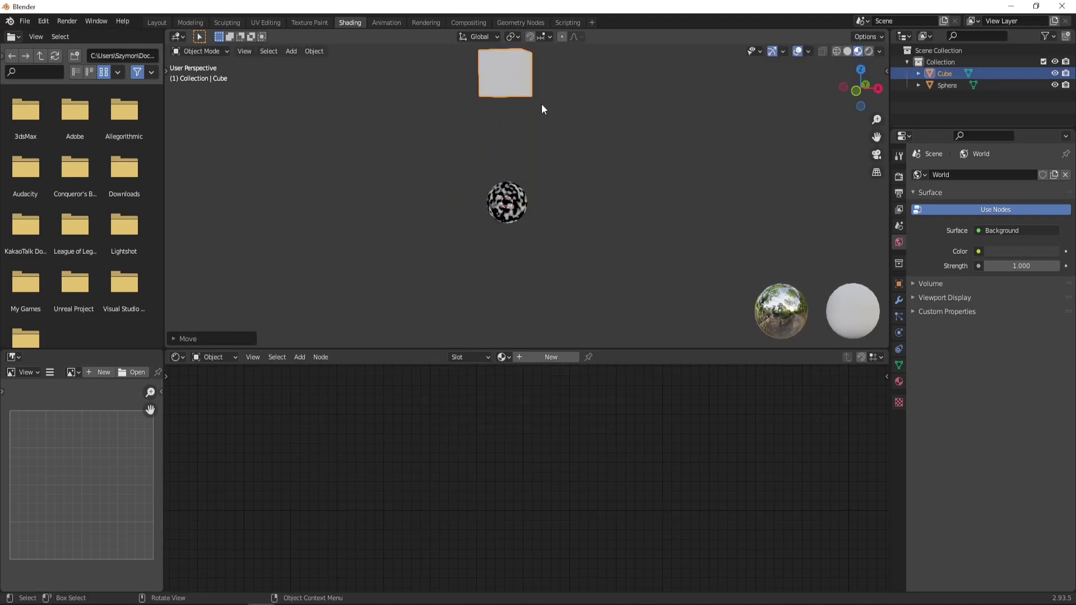
click(518, 248)
key(g)
key(x)
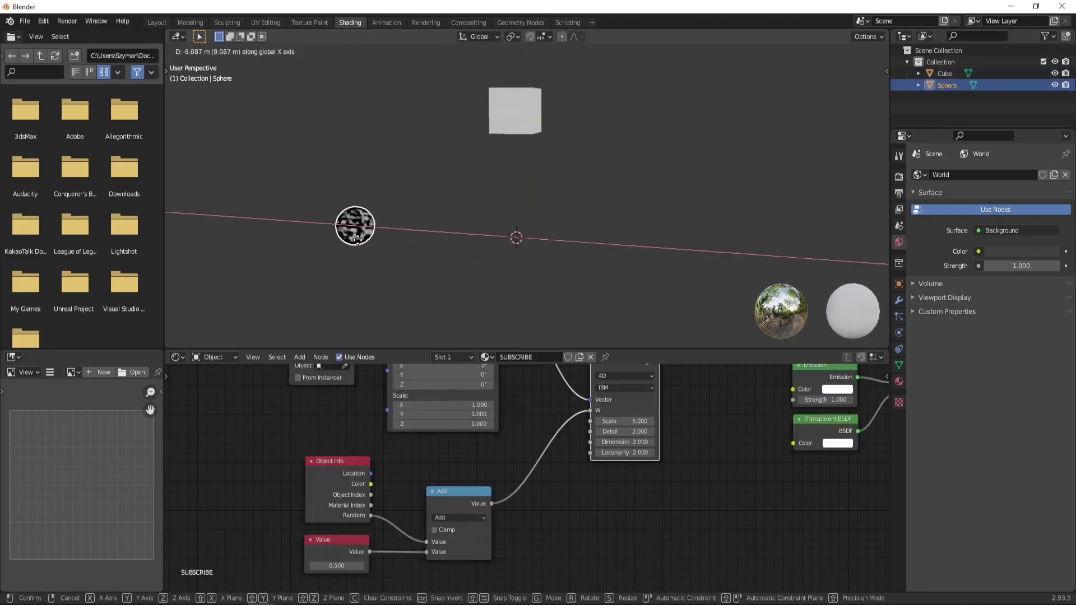
click(336, 236)
Step: Add a particle system to the cube
shift+middle_drag(529, 165, 519, 226)
click(505, 167)
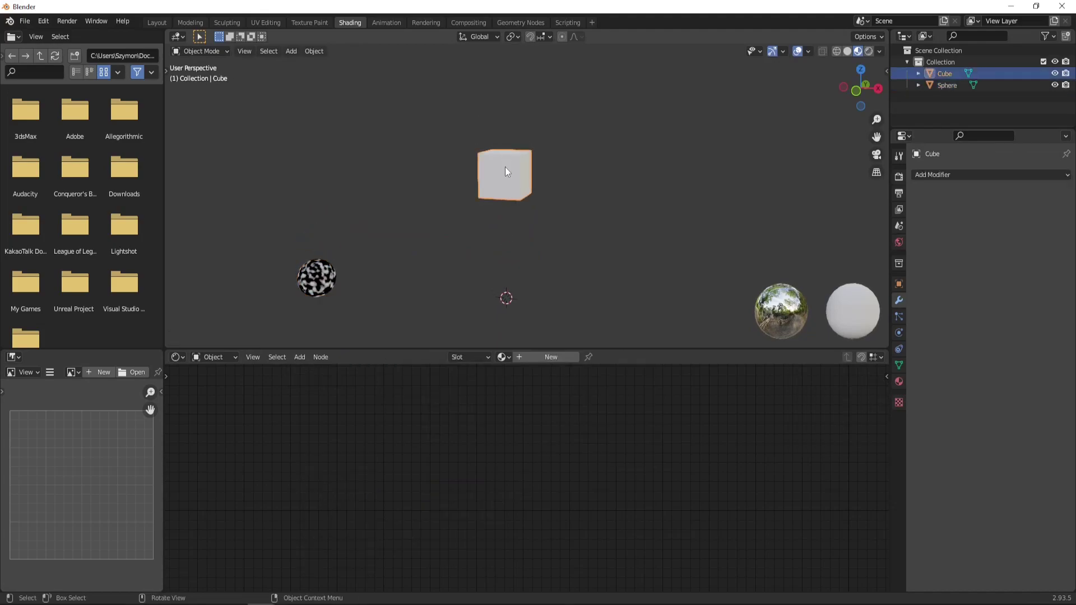
click(898, 317)
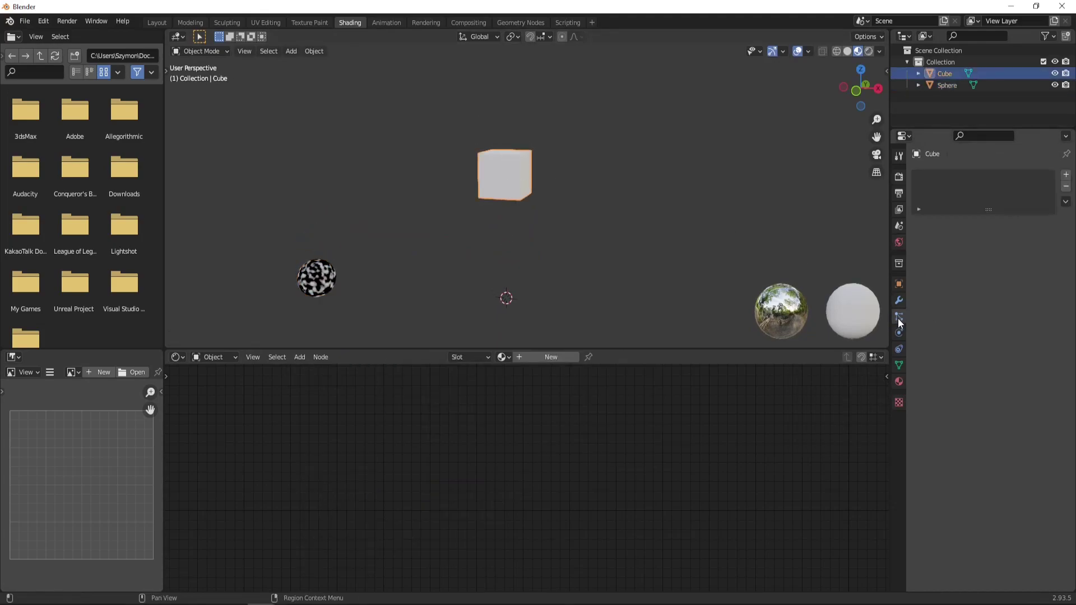
click(1065, 175)
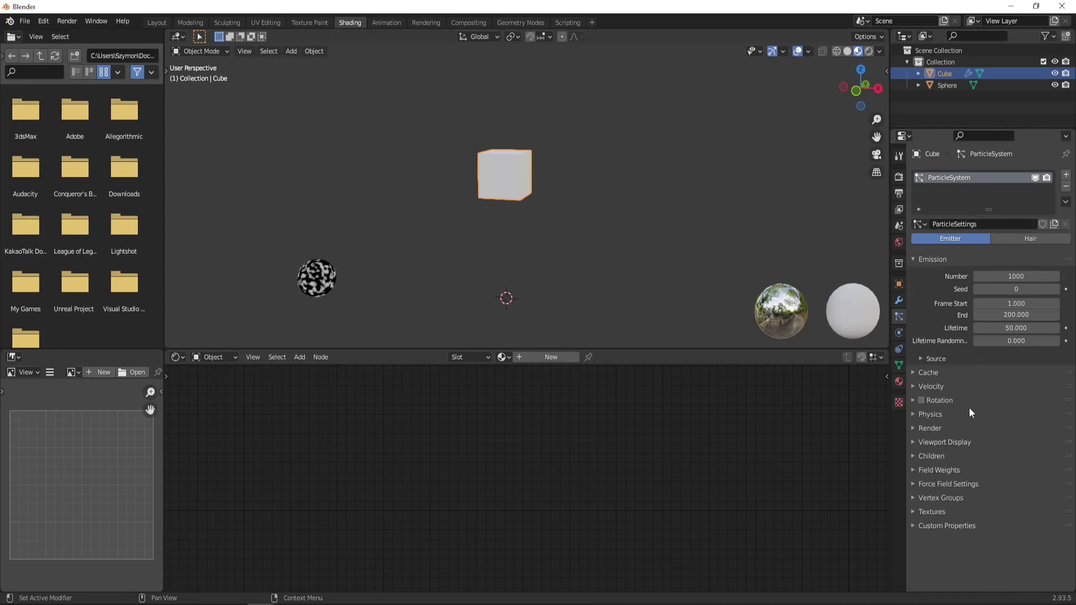
Step: Render the cube's particles as Object, with the sphere as the instance object
click(914, 428)
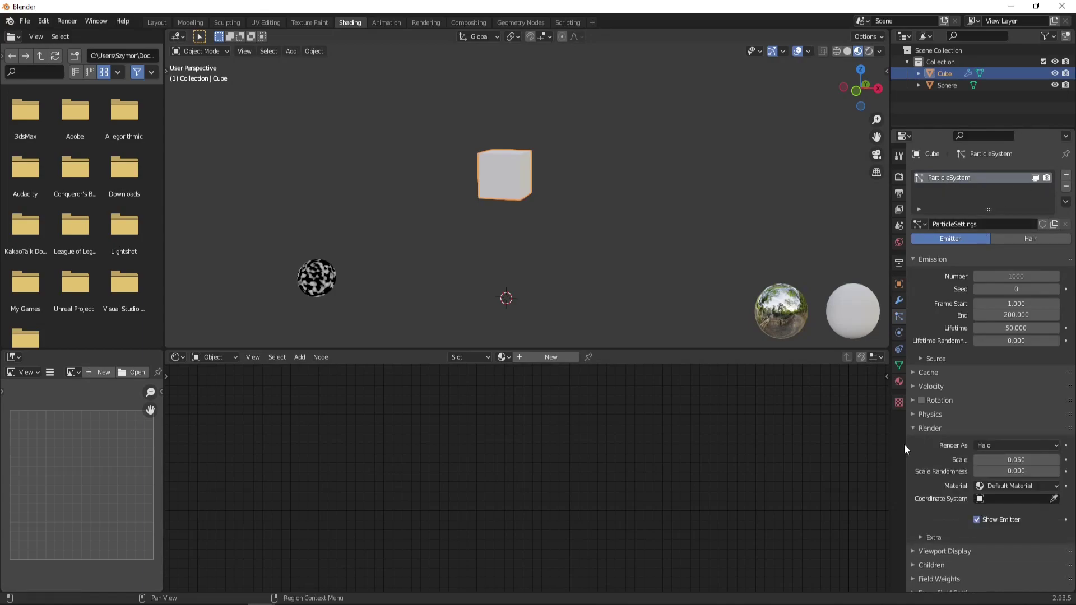
click(997, 445)
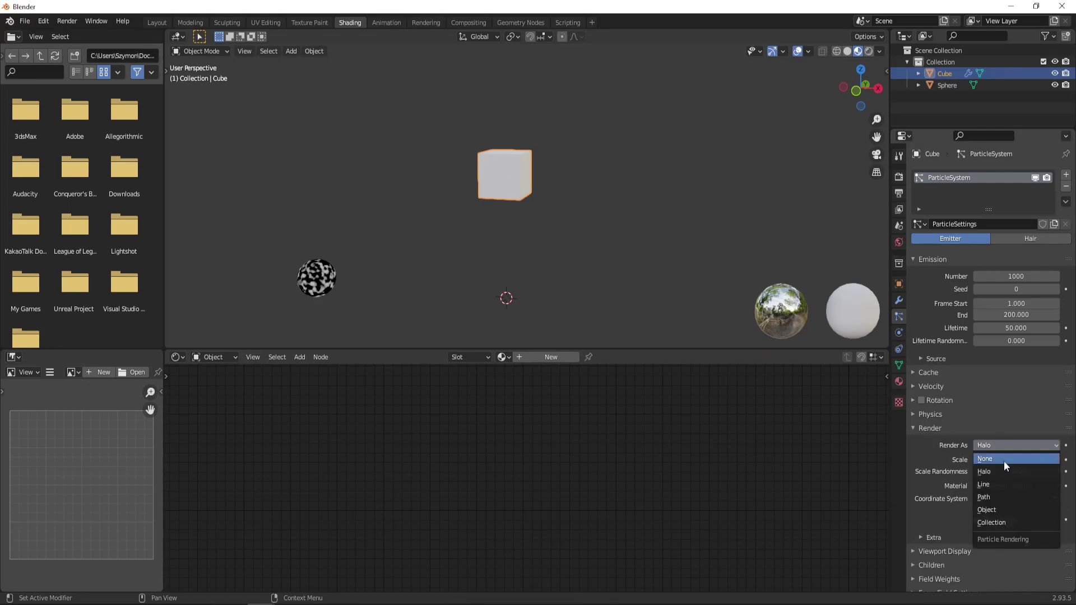
click(1009, 509)
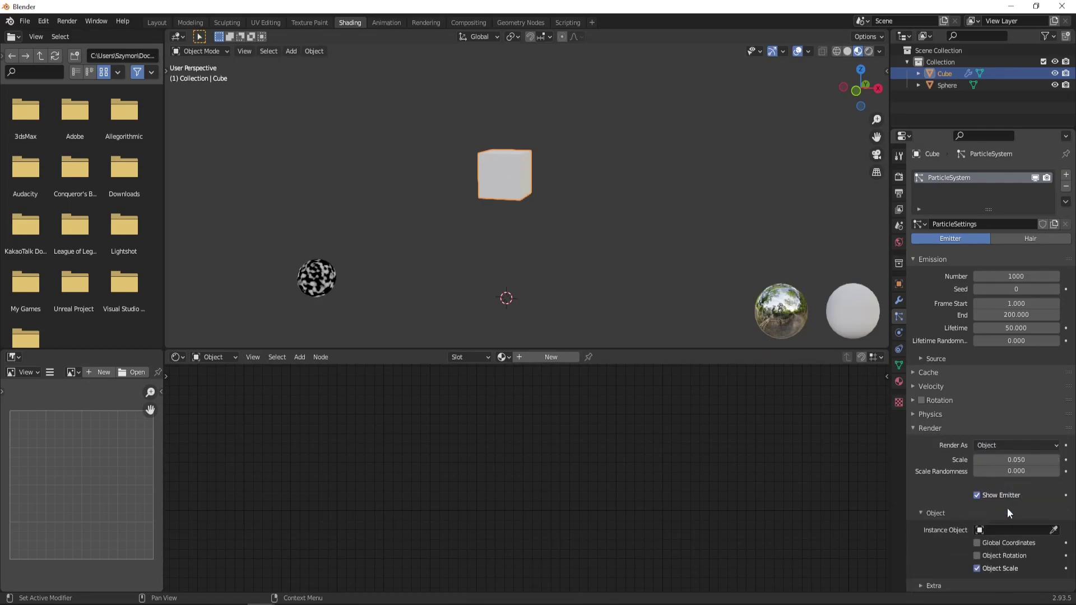
click(1053, 530)
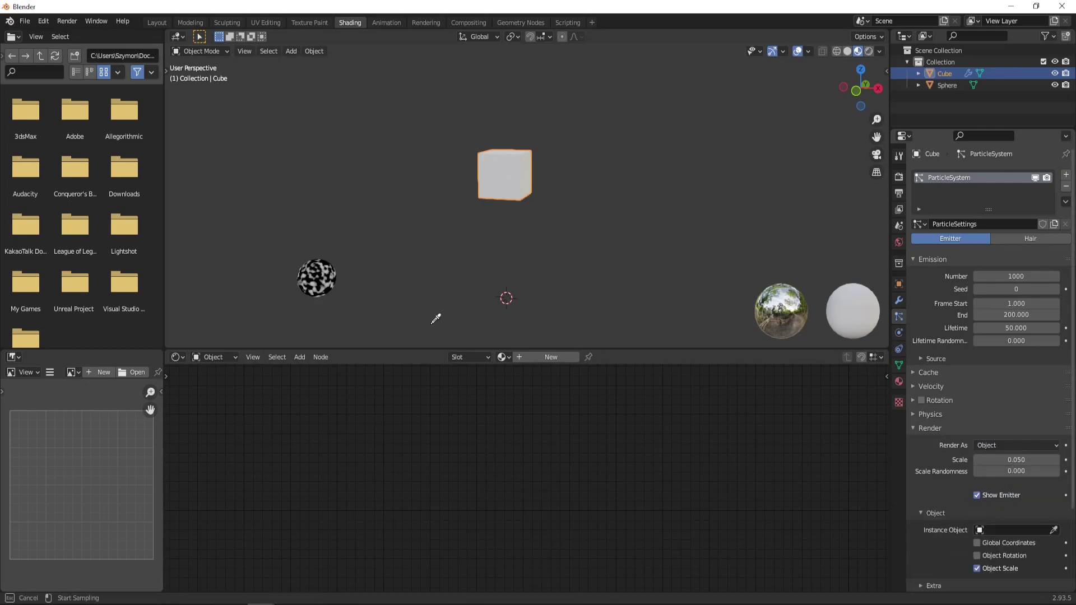
click(322, 276)
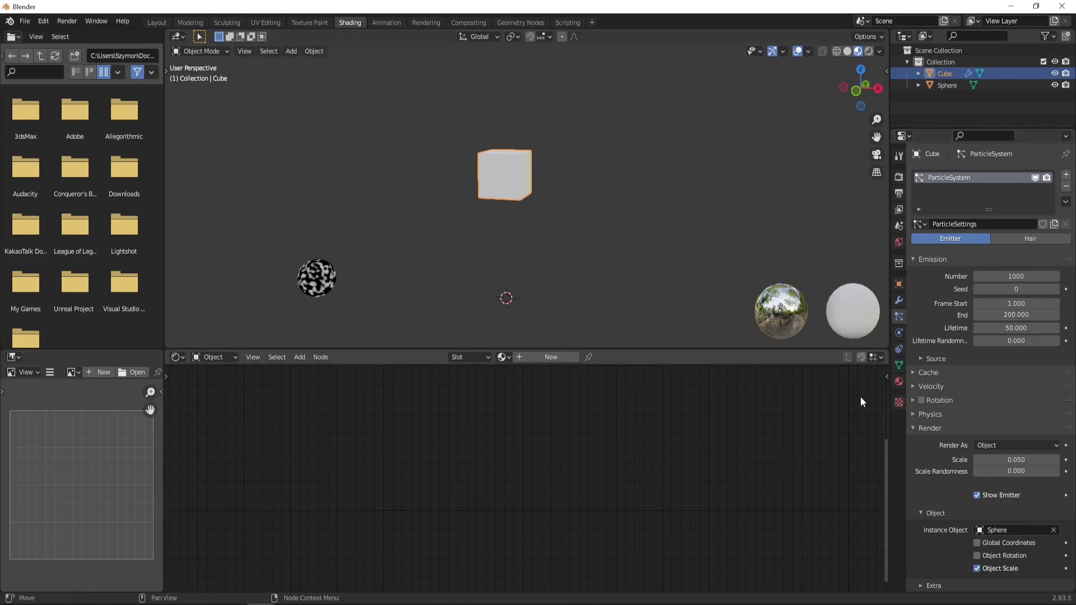
Step: Split off a Timeline beneath the 3D viewport and play the particle animation up to frame 95
drag(169, 336, 171, 311)
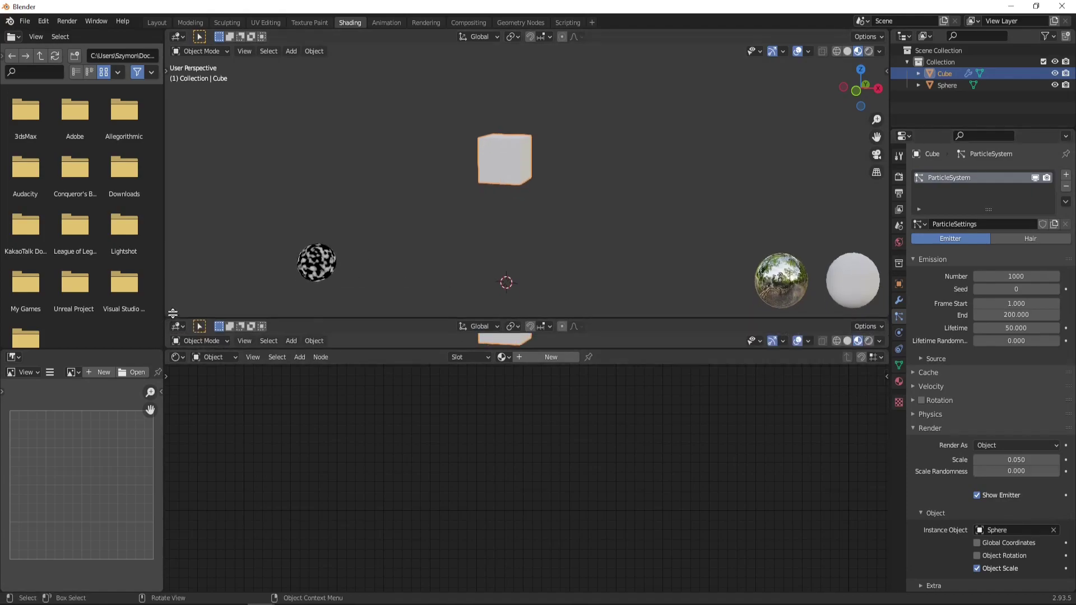
click(176, 318)
click(314, 363)
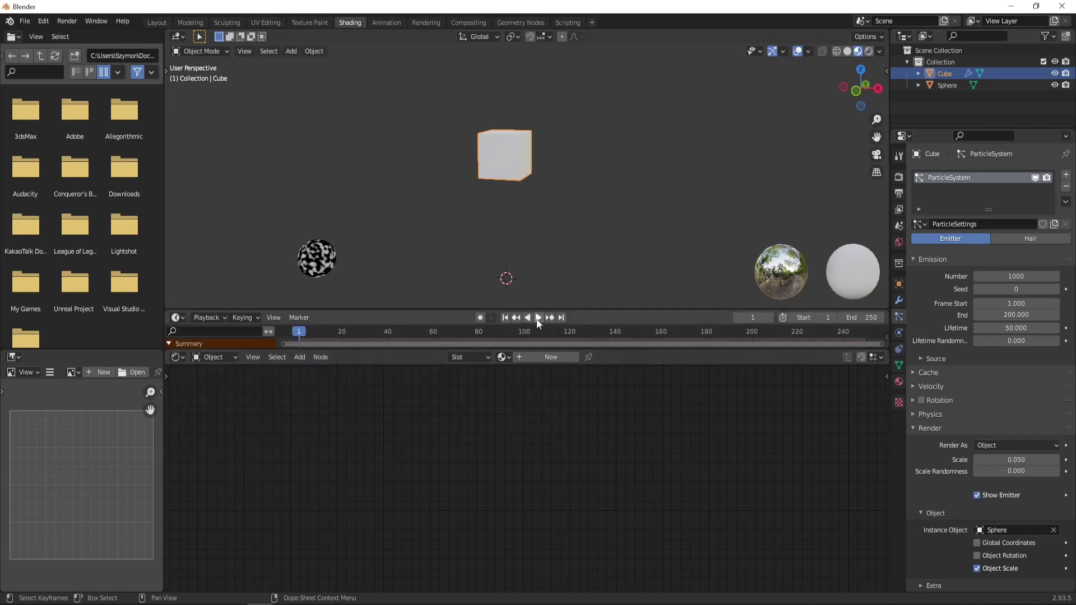
click(533, 317)
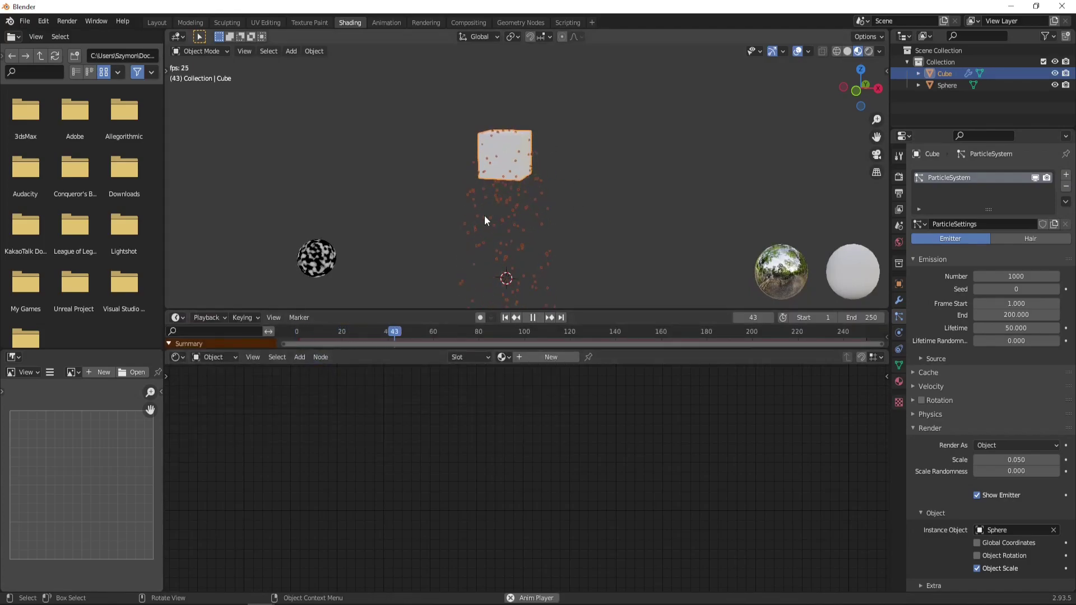
click(534, 318)
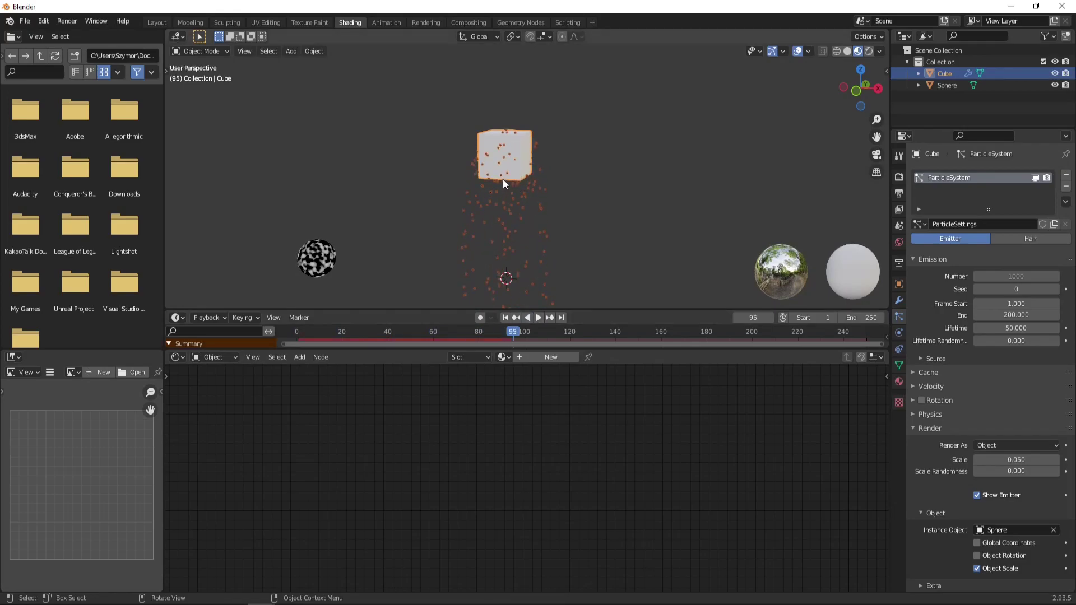
Step: Set the particles' render scale to 1 and their scale randomness to about 0.513
scroll(959, 440, down, 1)
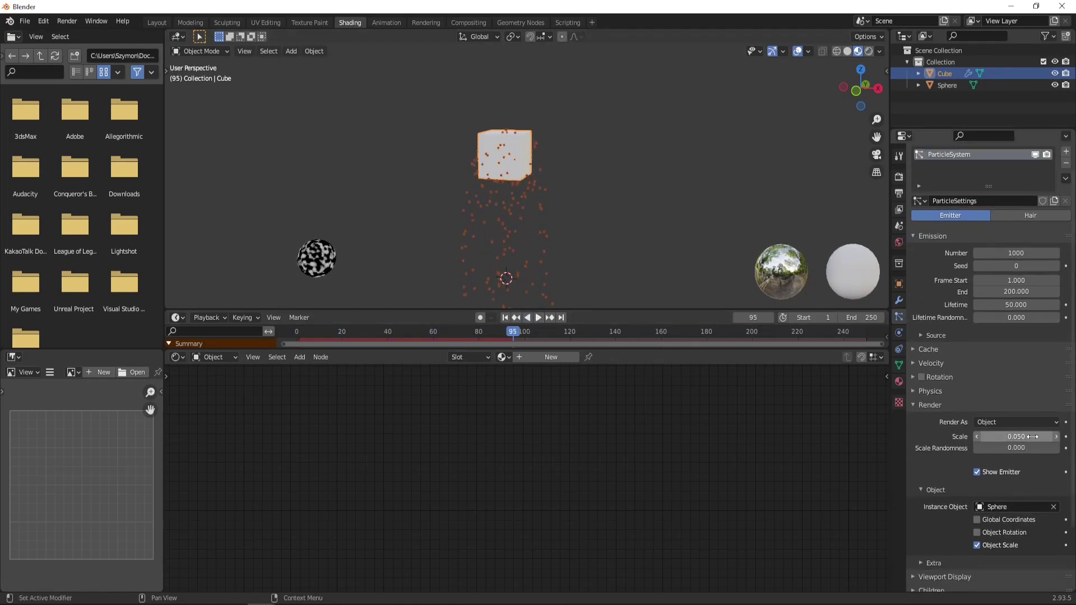
click(1003, 436)
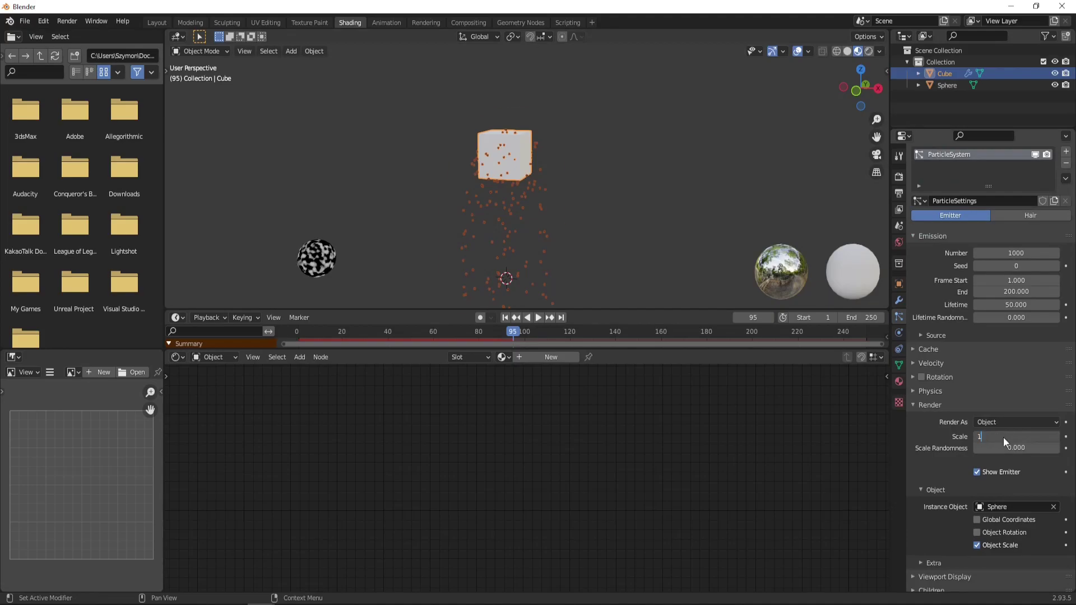
text(1)
key(Return)
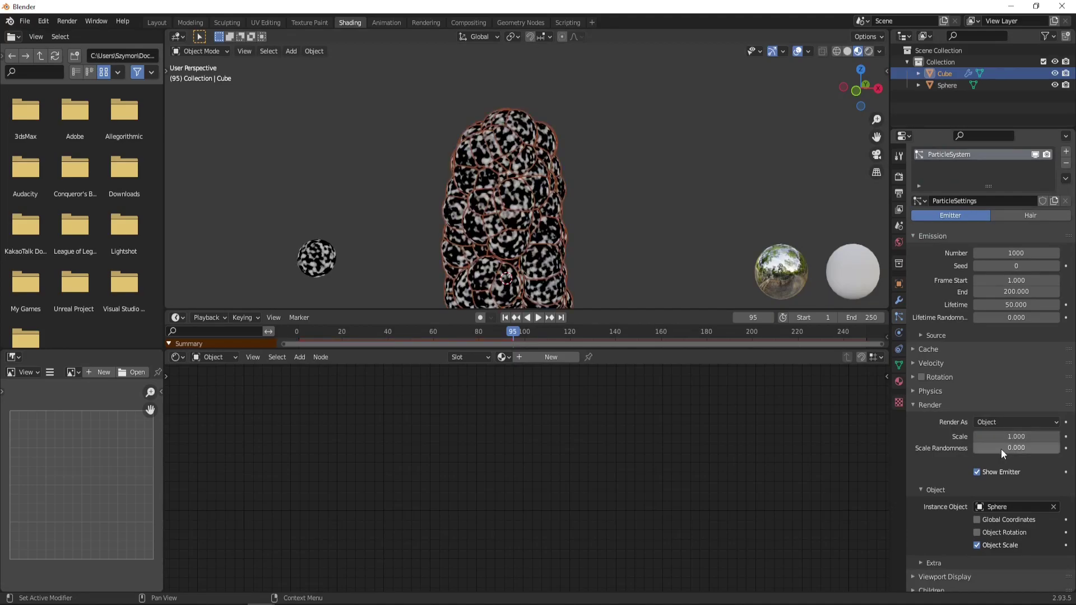
mouse_move(990, 448)
mouse_down()
mouse_move(1025, 448)
mouse_move(995, 448)
mouse_up()
drag(994, 448, 1001, 448)
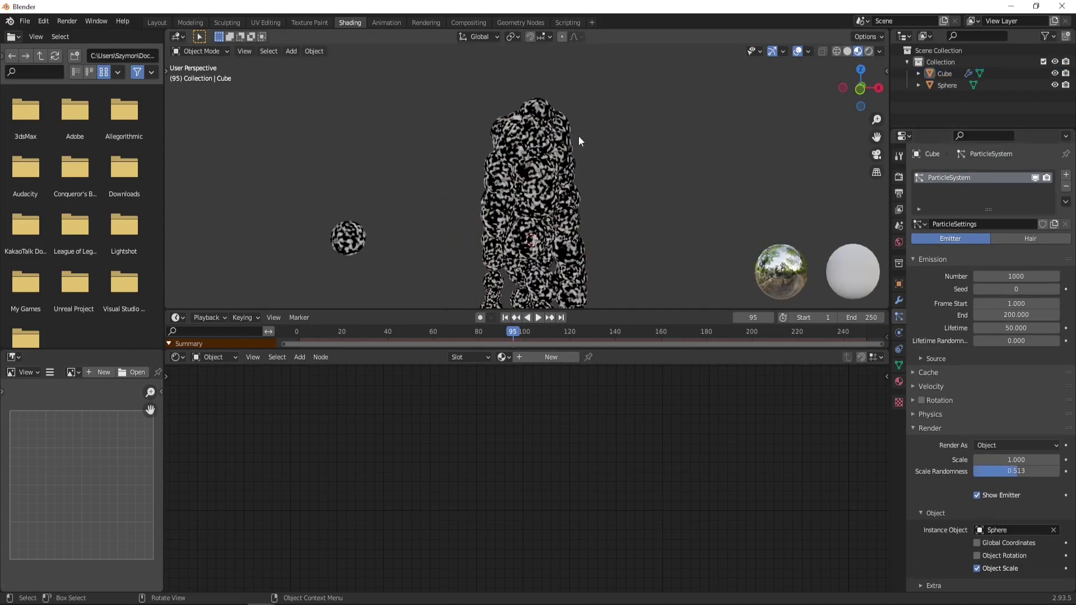
Step: Select the original sphere to bring up its material nodes while viewing the particle column up close
scroll(526, 153, up, 3)
middle_drag(527, 153, 535, 176)
shift+middle_drag(313, 263, 316, 251)
shift+middle_drag(348, 202, 409, 171)
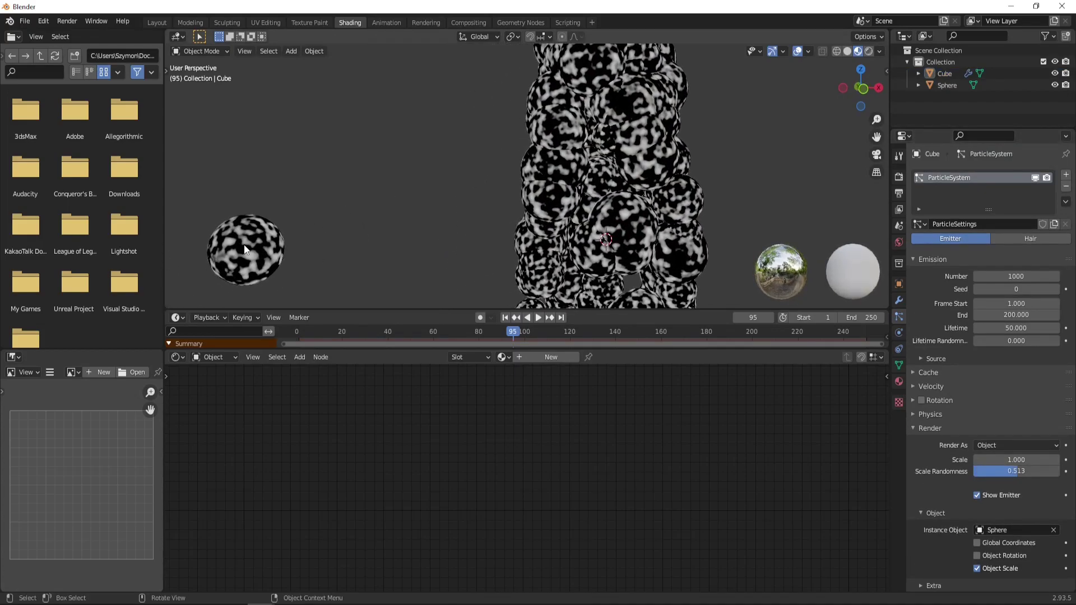
click(244, 250)
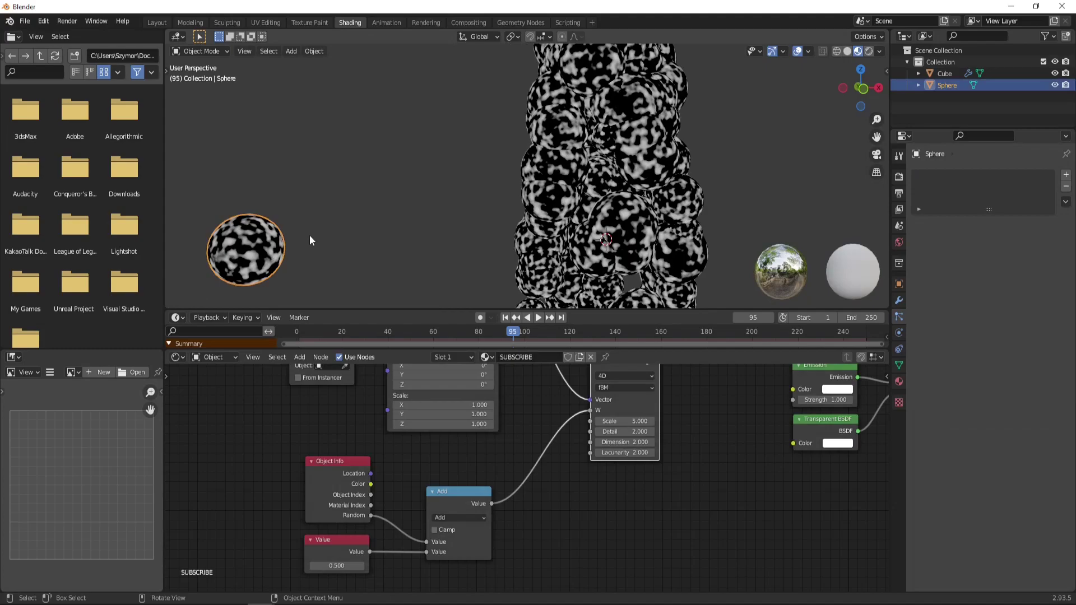
middle_drag(504, 142, 529, 163)
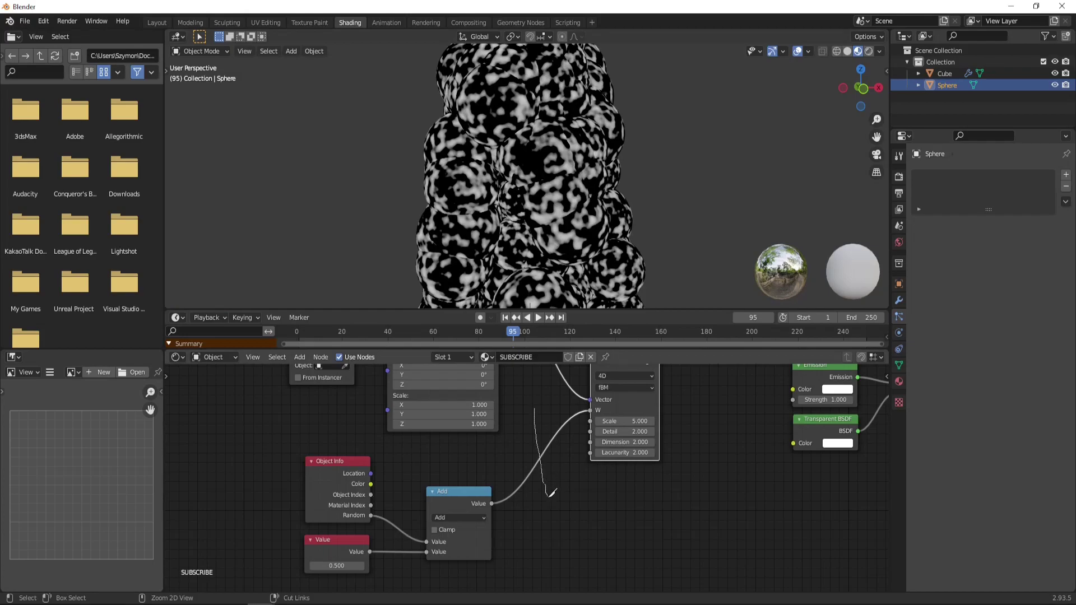
Step: Cut the link from the Add node to the Musgrave Texture's W input and examine the pattern on the particle spheres
ctrl+right_drag(552, 492, 552, 492)
middle_drag(566, 188, 602, 175)
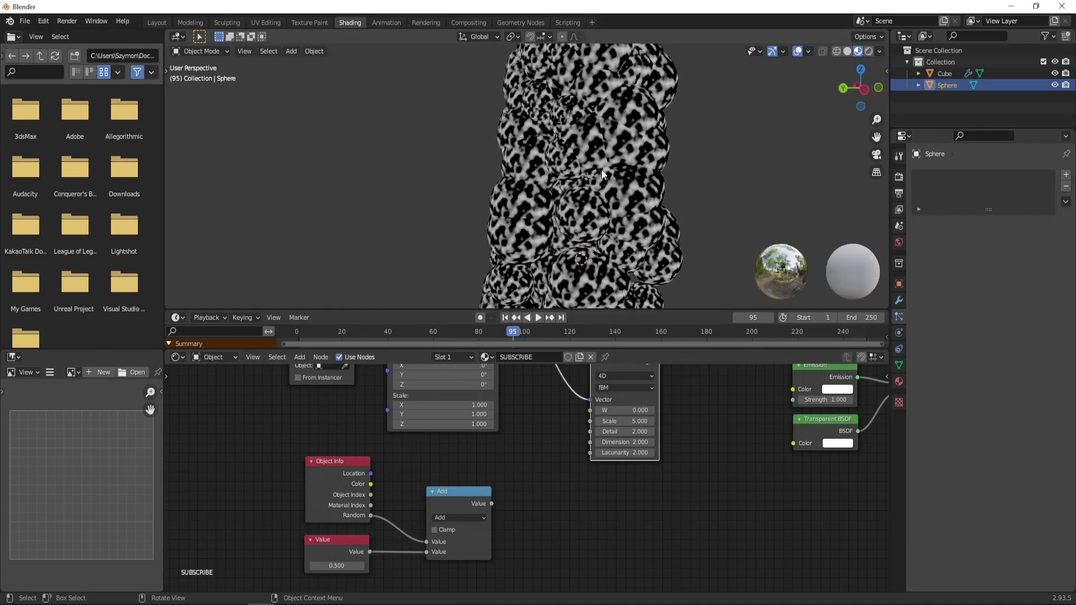
middle_drag(584, 92, 562, 146)
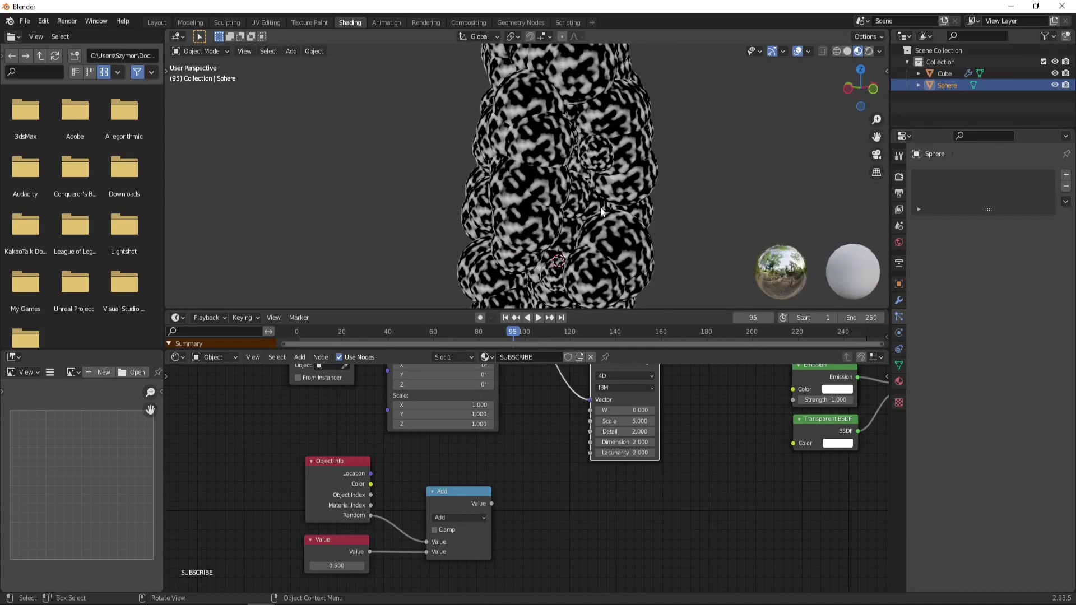
middle_drag(600, 207, 524, 208)
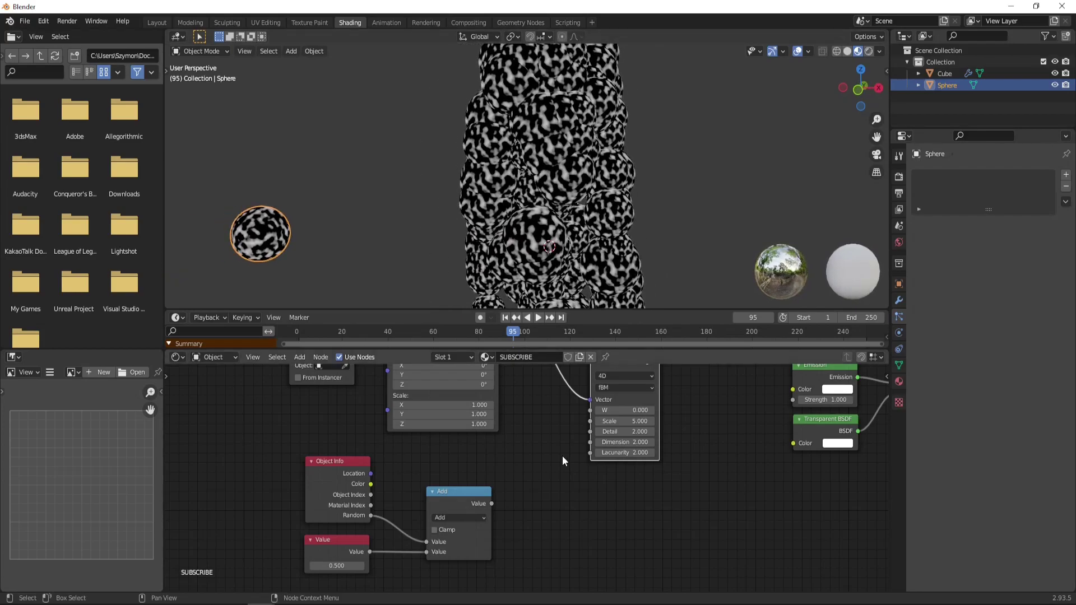
middle_drag(520, 469, 560, 441)
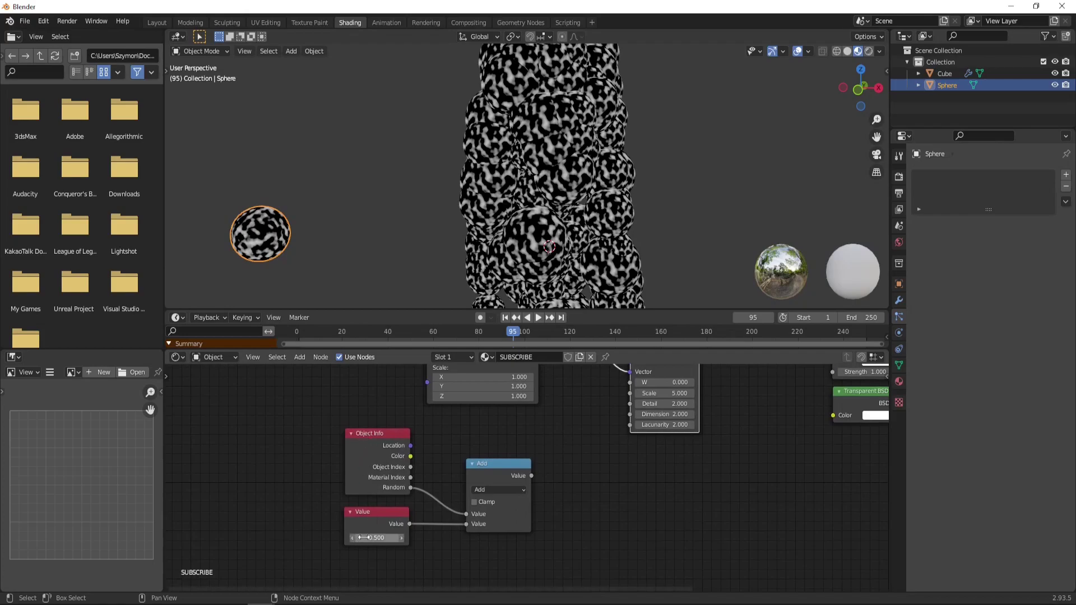
Step: Reconnect the Add node's Value output to the Musgrave Texture's W input and compare the pattern across the particles
middle_drag(564, 437, 559, 473)
drag(529, 518, 629, 424)
middle_drag(515, 261, 553, 164)
scroll(553, 157, up, 1)
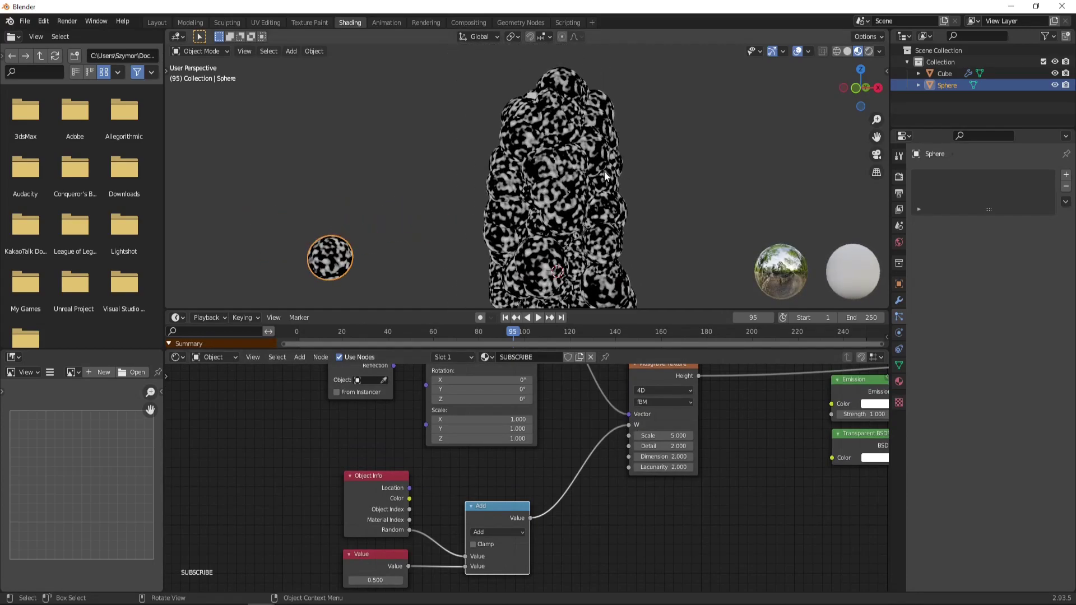
shift+middle_drag(543, 210, 556, 196)
middle_drag(442, 213, 458, 216)
Step: Reduce the Musgrave Texture's Scale to 3.230, checking the larger pattern on the original sphere
shift+middle_drag(444, 237, 594, 180)
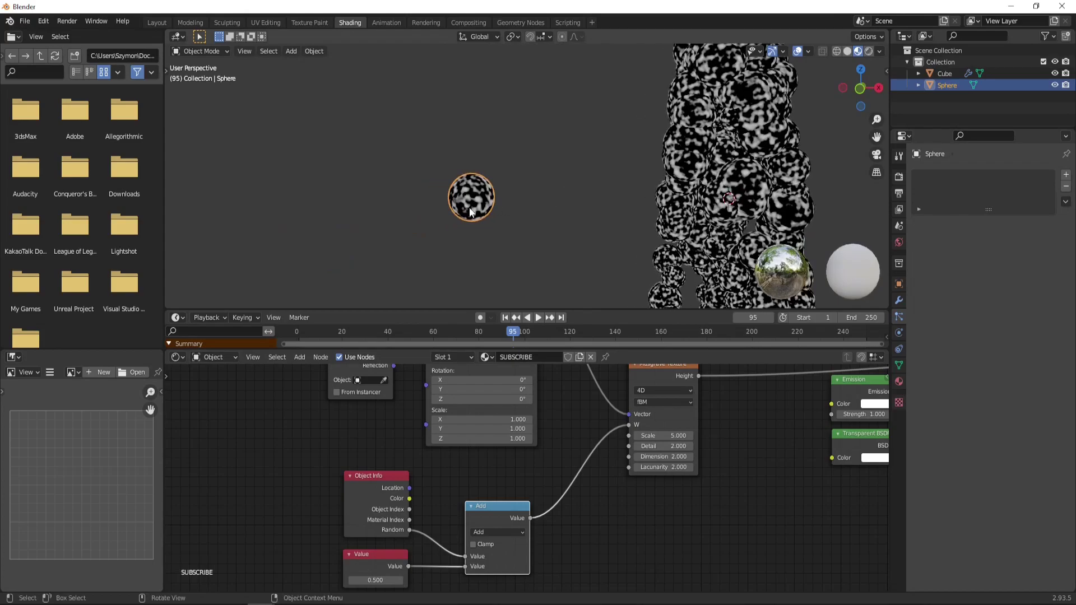
scroll(458, 211, up, 1)
scroll(474, 213, up, 1)
scroll(436, 220, up, 5)
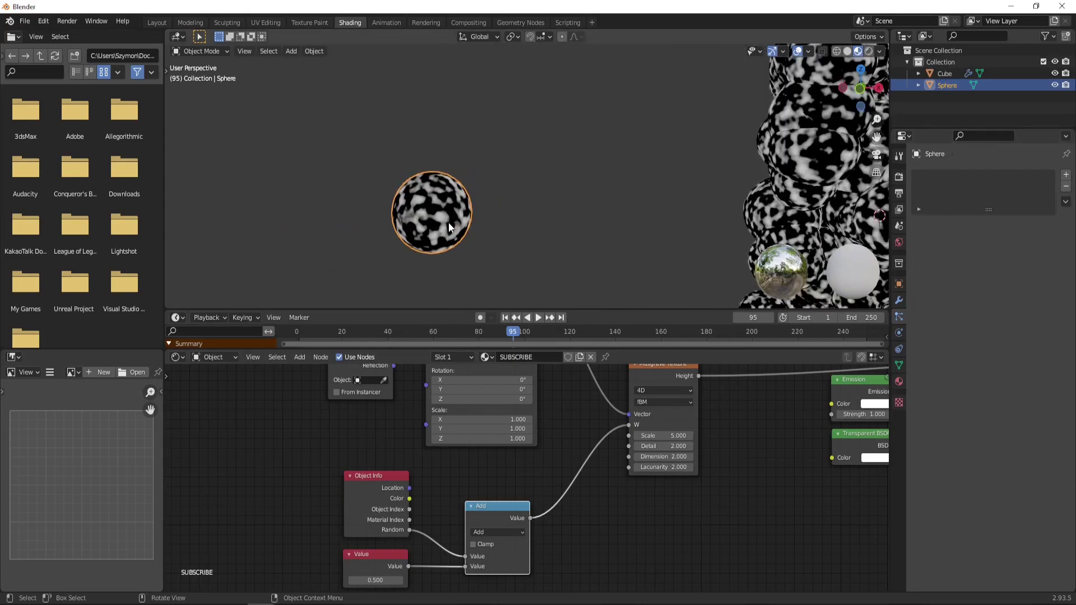
scroll(540, 482, up, 1)
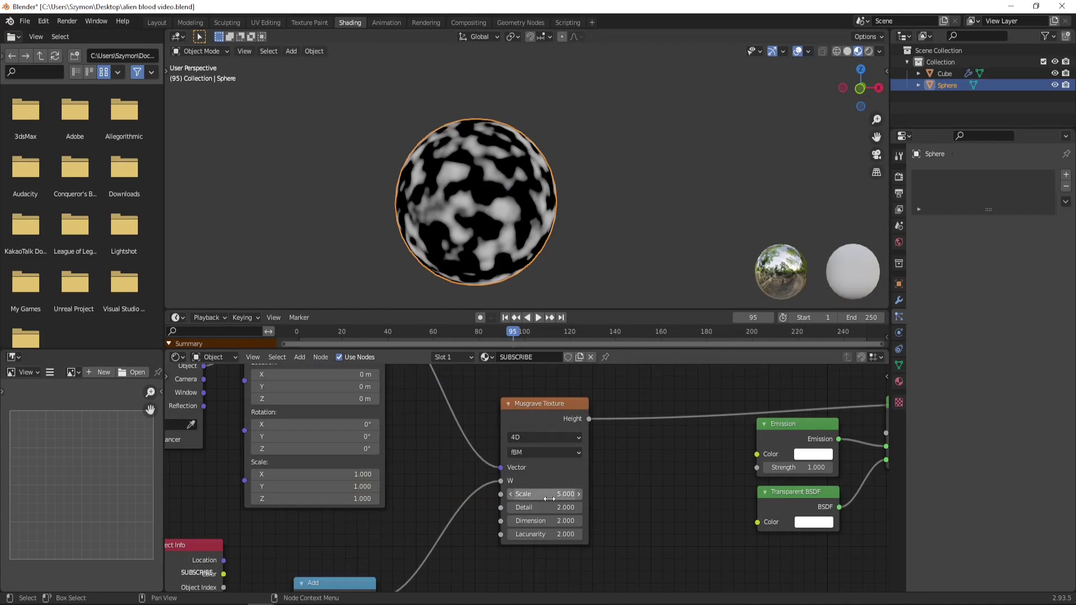
scroll(569, 495, up, 1)
mouse_move(567, 498)
shift+mouse_down()
mouse_move(511, 498)
mouse_move(579, 490)
shift+mouse_up()
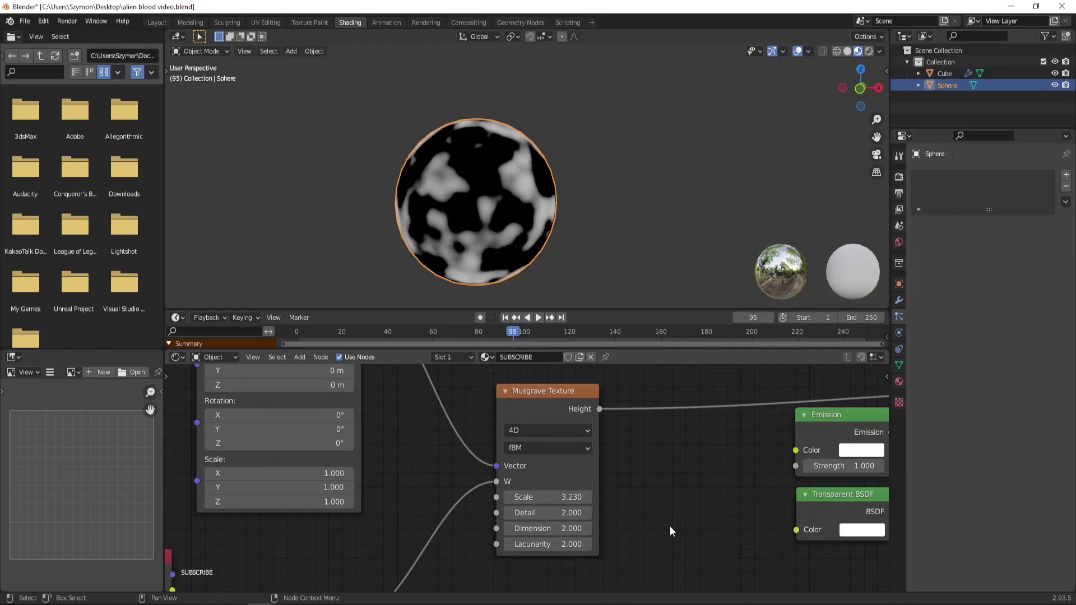
Step: Animate the Value node under Object Info with the driver expression #frame/50
scroll(607, 460, down, 2)
scroll(587, 459, down, 2)
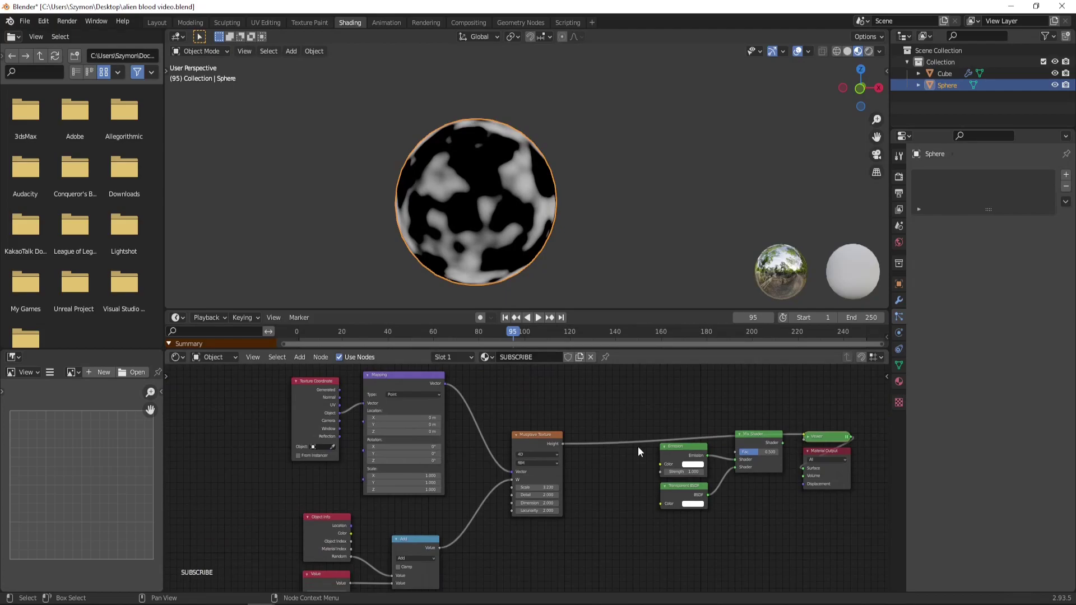
middle_drag(535, 540, 741, 439)
scroll(545, 506, up, 3)
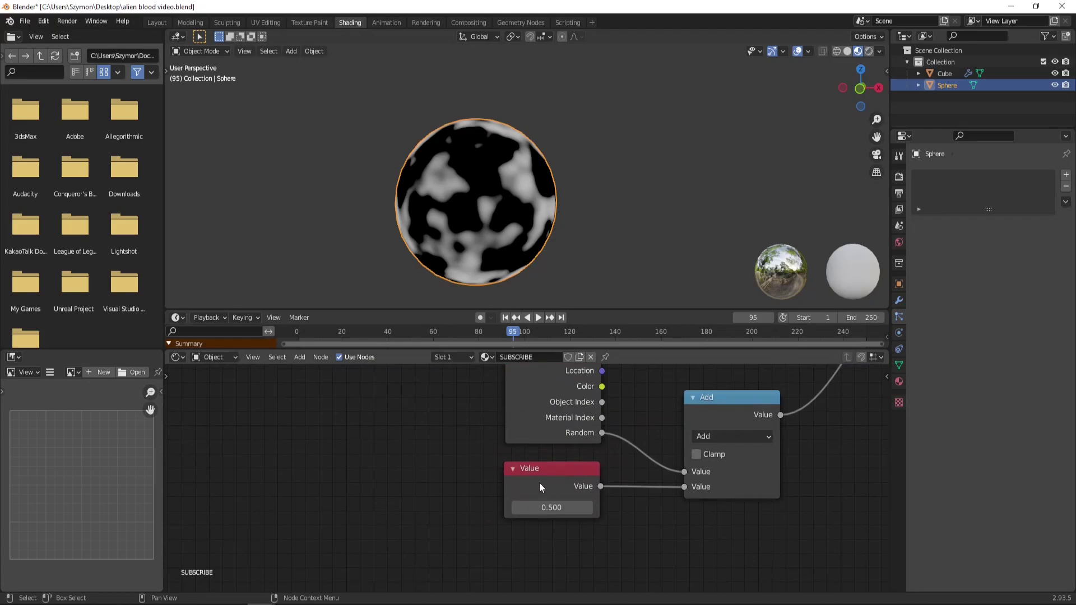
middle_drag(559, 492, 549, 508)
click(547, 521)
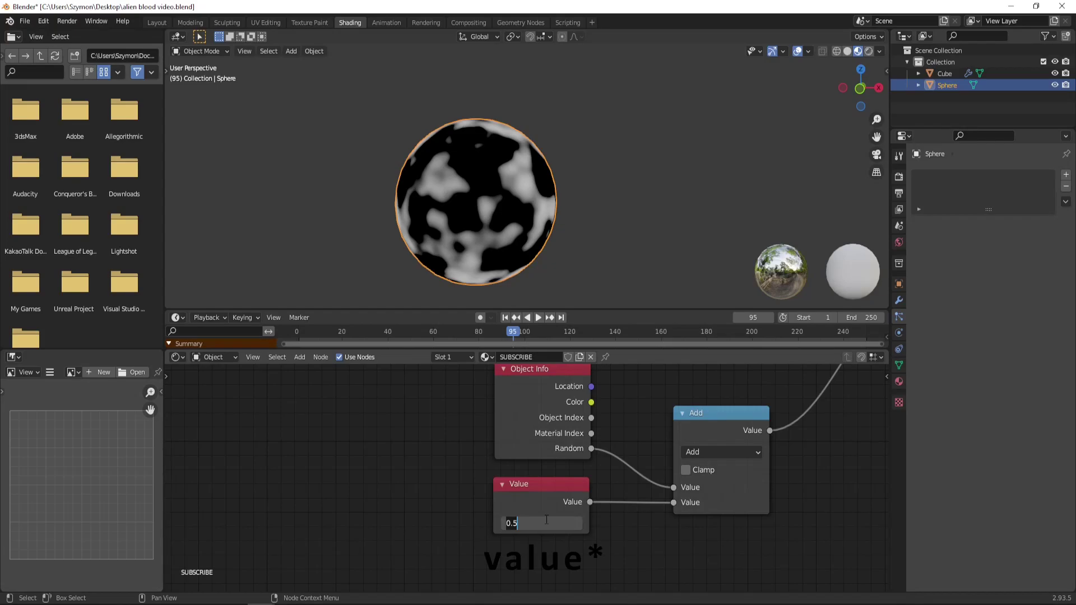
text(#frame/)
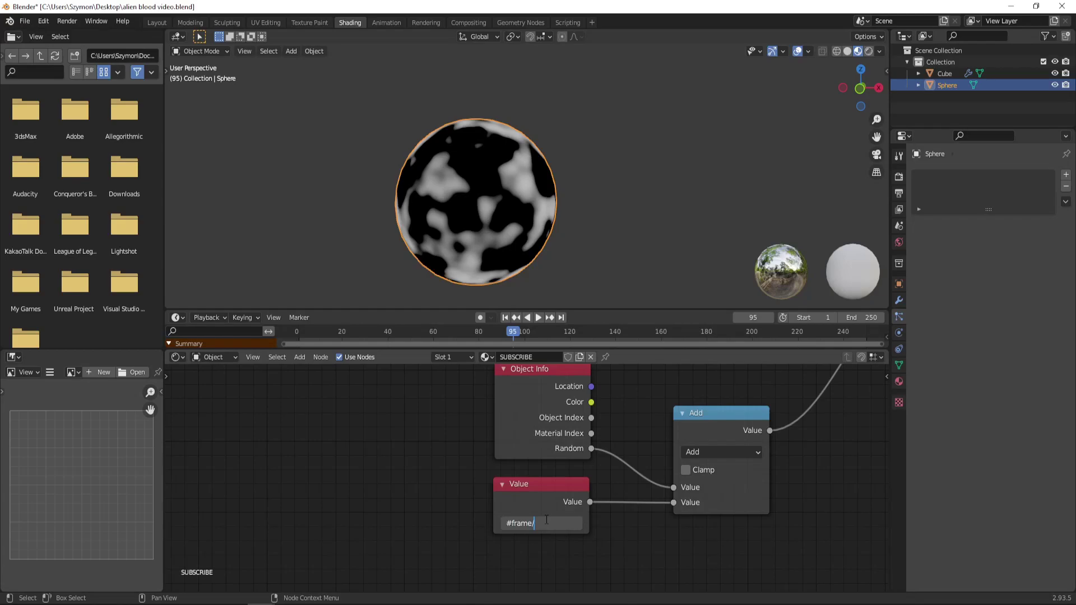
text(50)
key(Return)
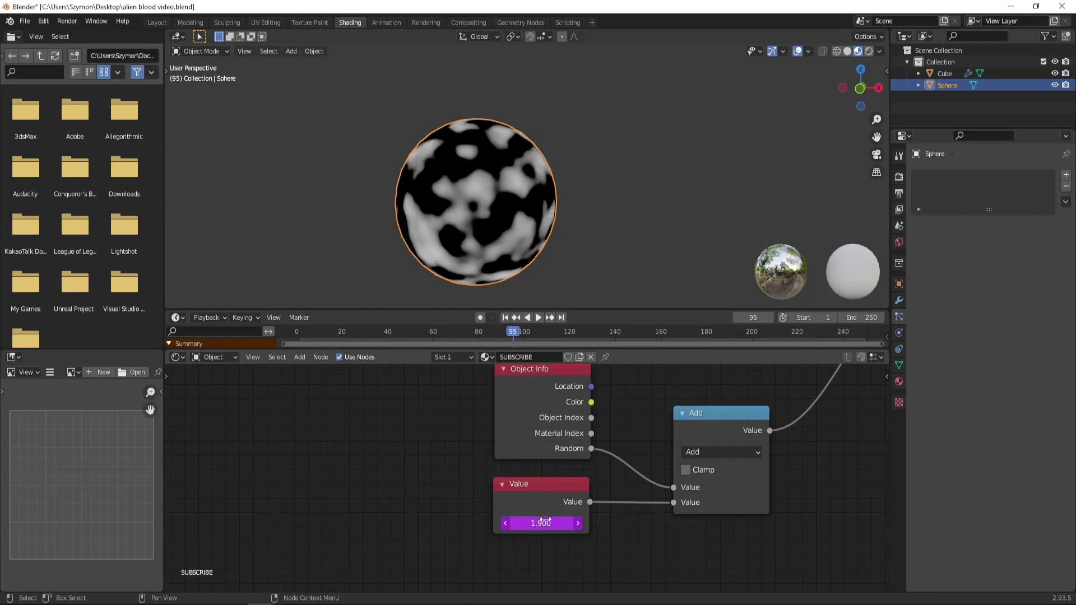
Step: Slow the pattern's motion during playback by raising the divisor in the Value node's frame driver, and return the timeline to frame 1
click(538, 317)
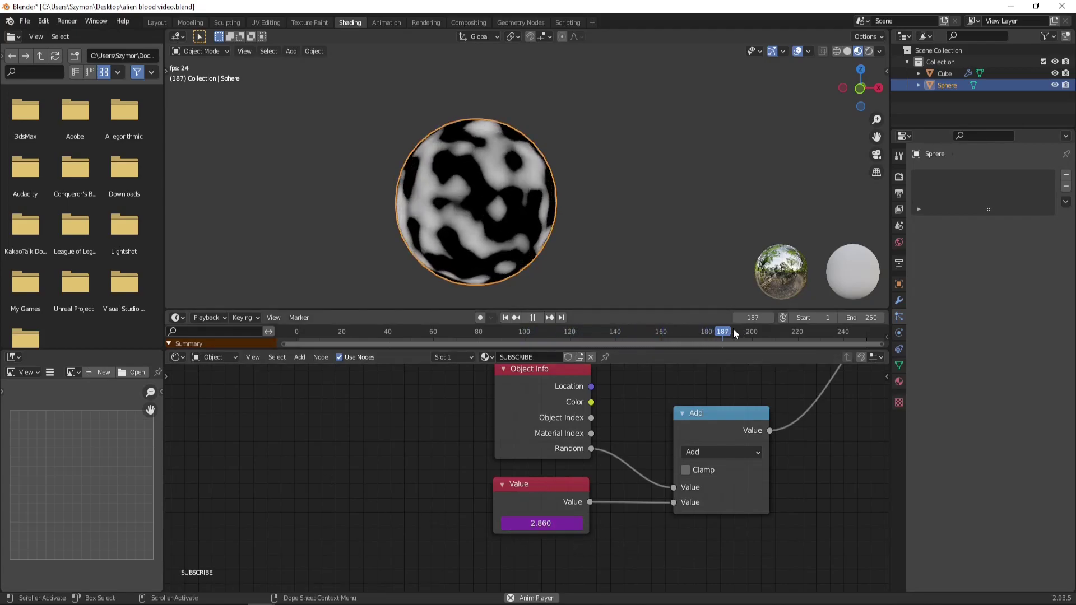
click(548, 524)
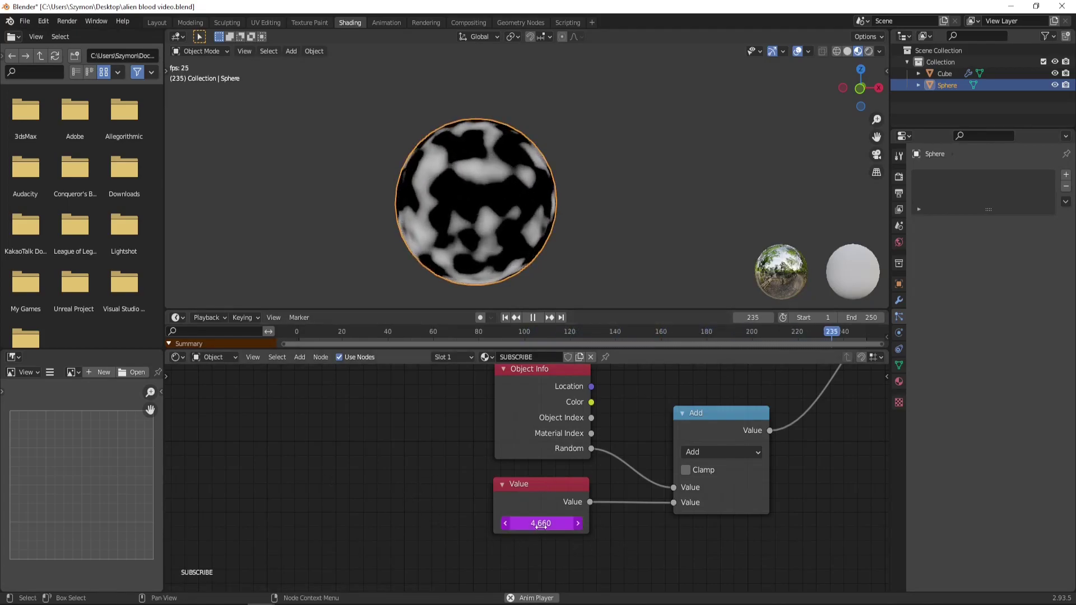
key(BackSpace)
key(BackSpace)
text(20)
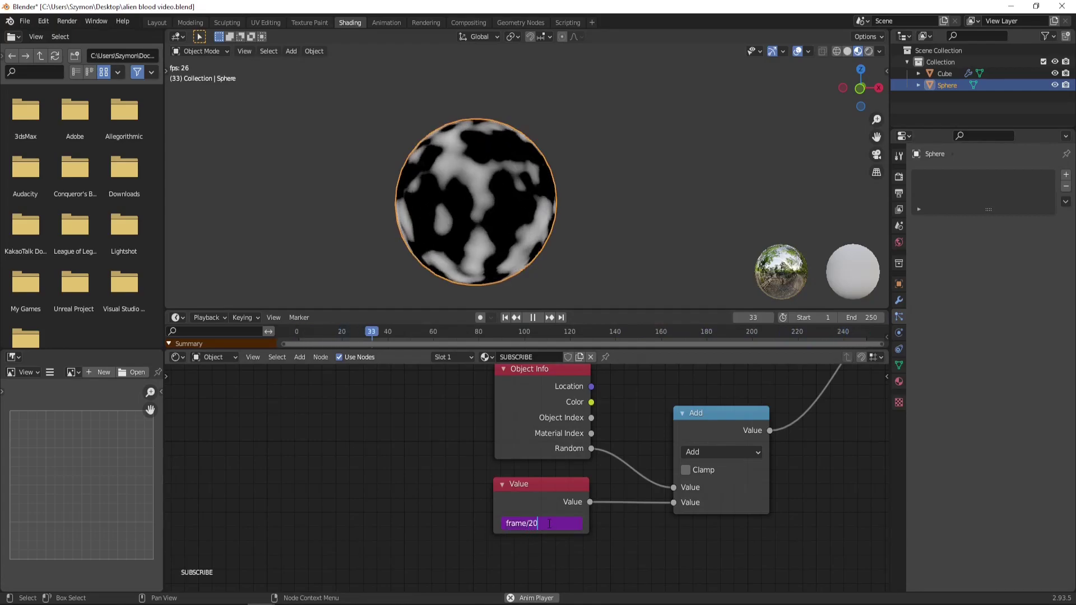
key(Return)
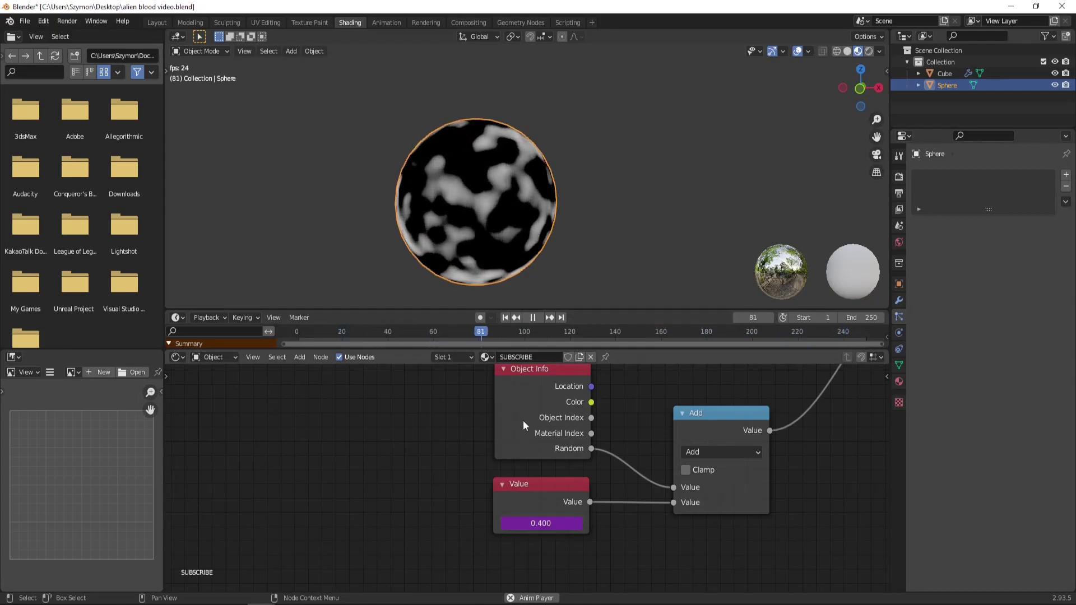
click(555, 522)
text(0)
key(Return)
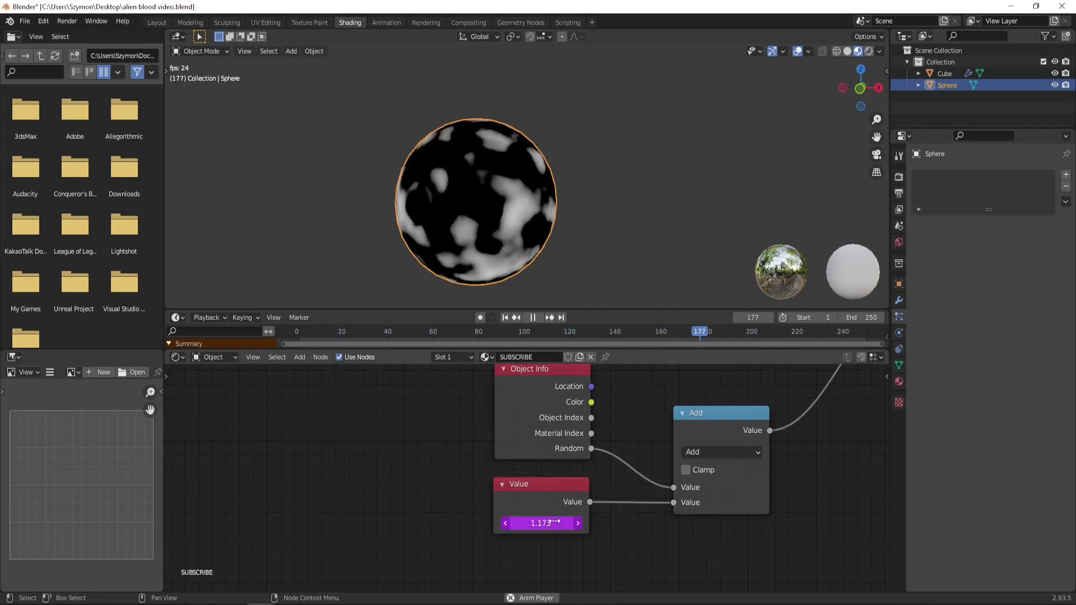
click(533, 317)
click(505, 317)
Step: Add a ColorRamp node above the Musgrave Texture and link the texture's Height output to its Fac input
scroll(452, 462, down, 5)
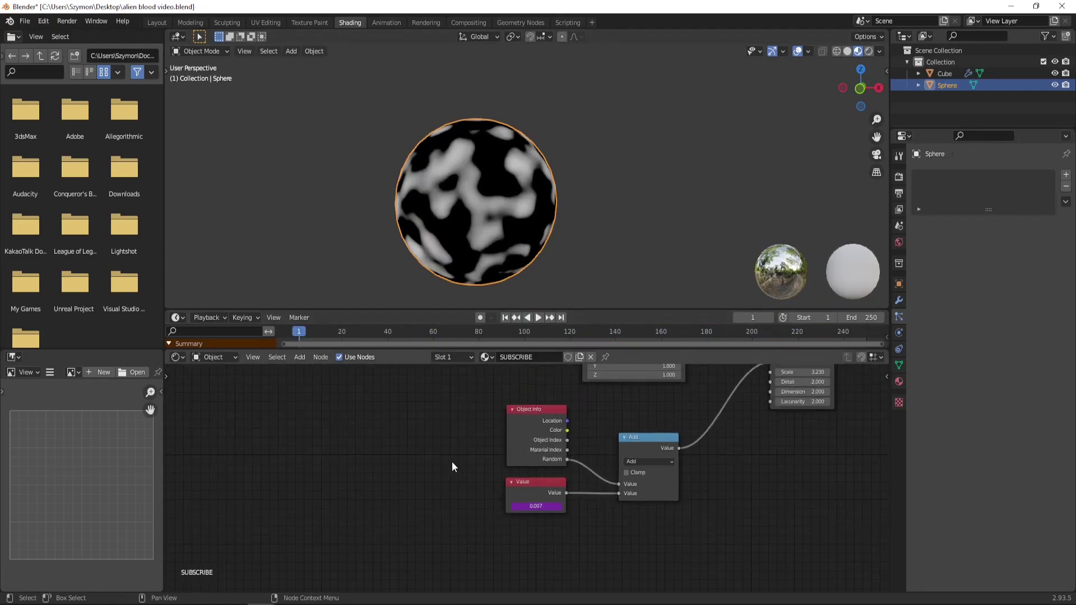
middle_drag(739, 432, 641, 478)
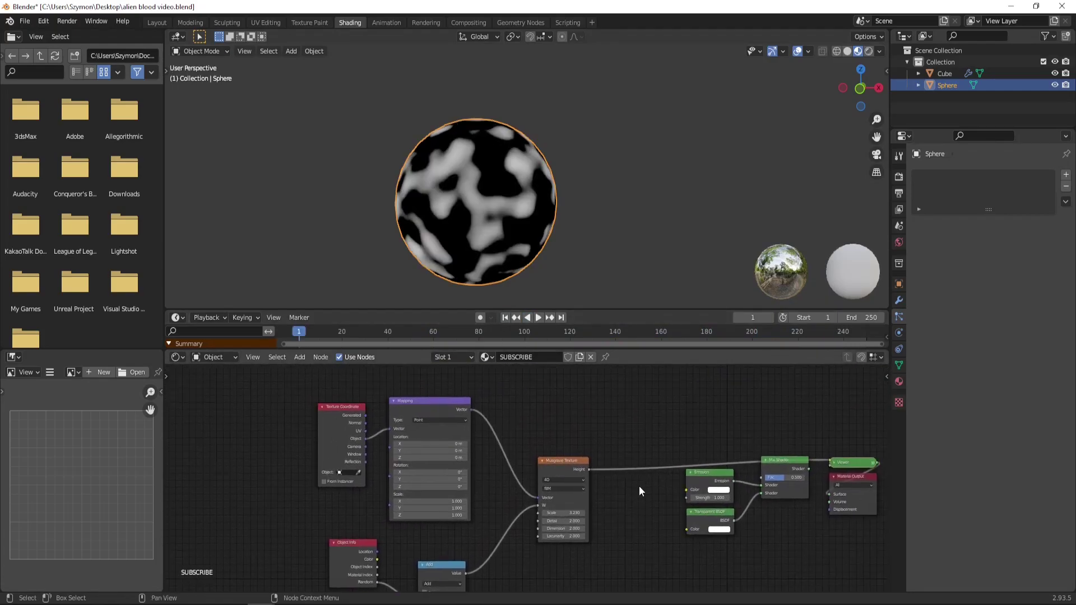
scroll(537, 465, up, 2)
scroll(516, 464, down, 3)
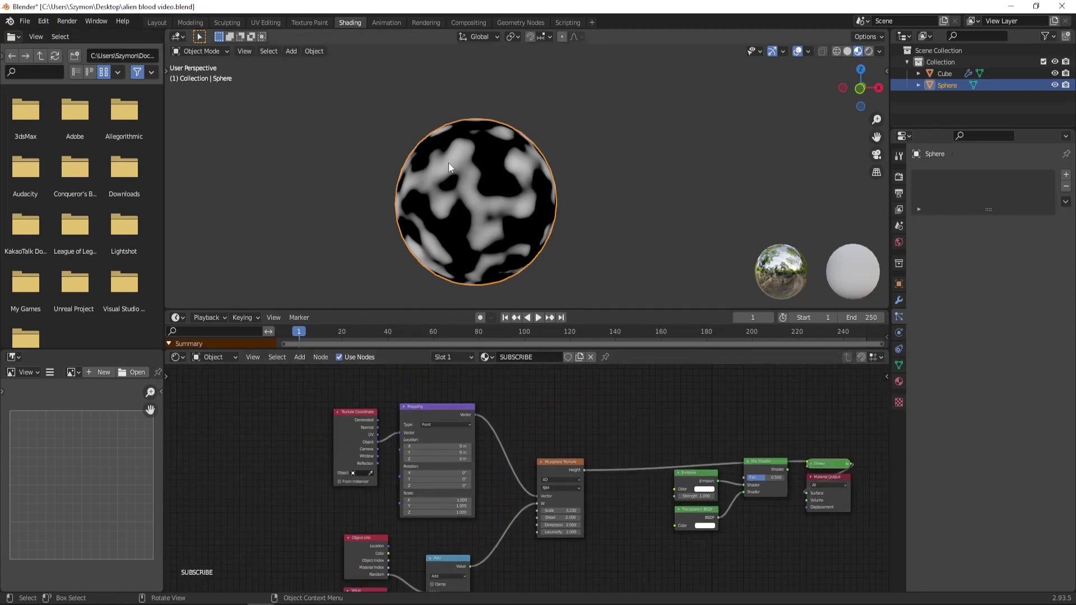
scroll(557, 444, up, 2)
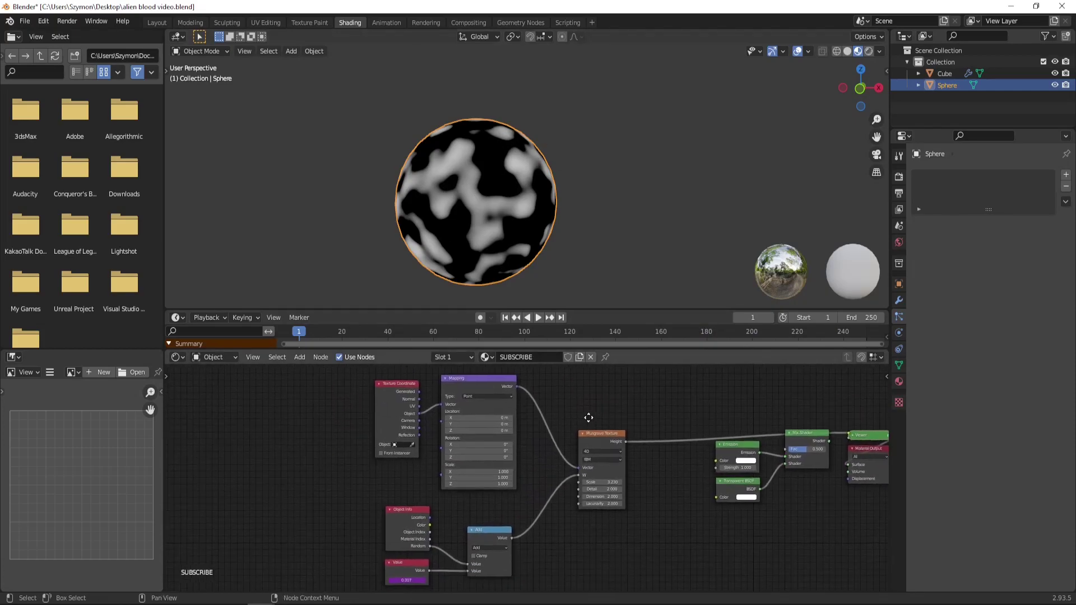
middle_drag(586, 415, 595, 491)
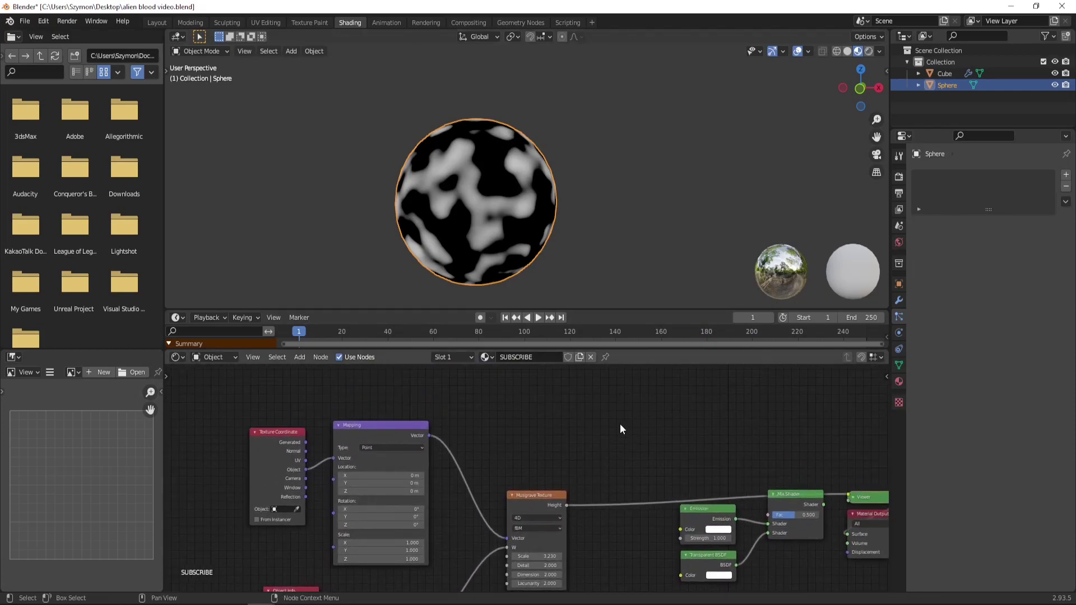
key(F3)
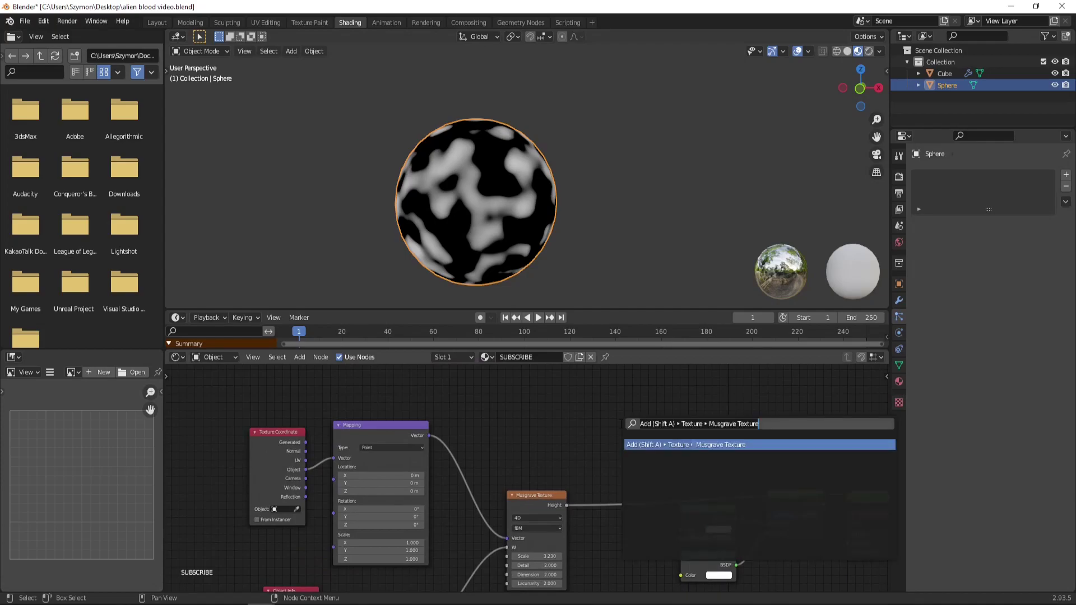
text(color ramp)
key(Return)
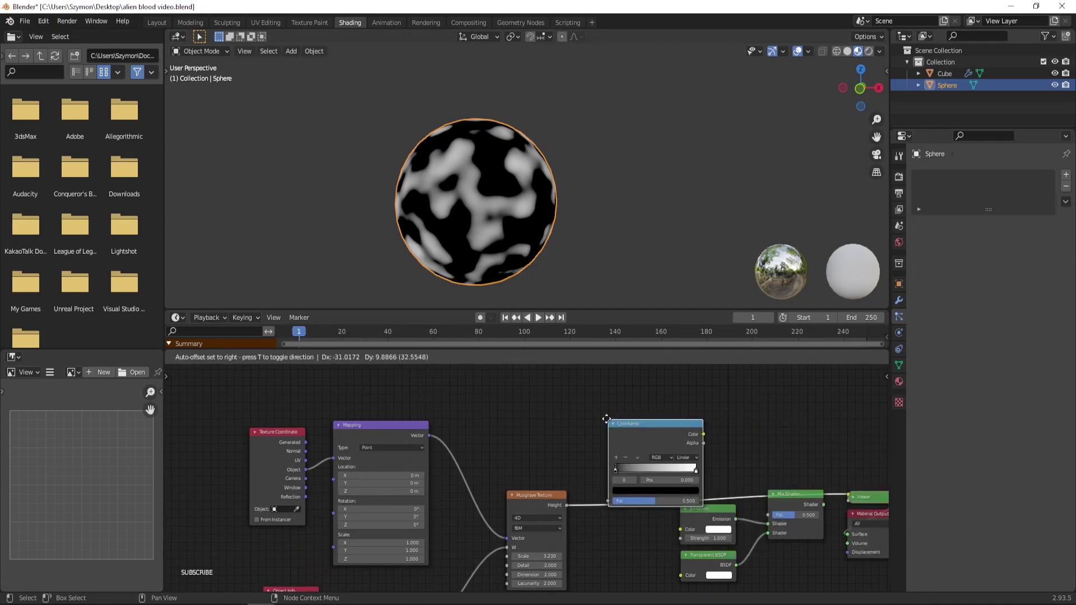
click(586, 390)
scroll(553, 488, up, 3)
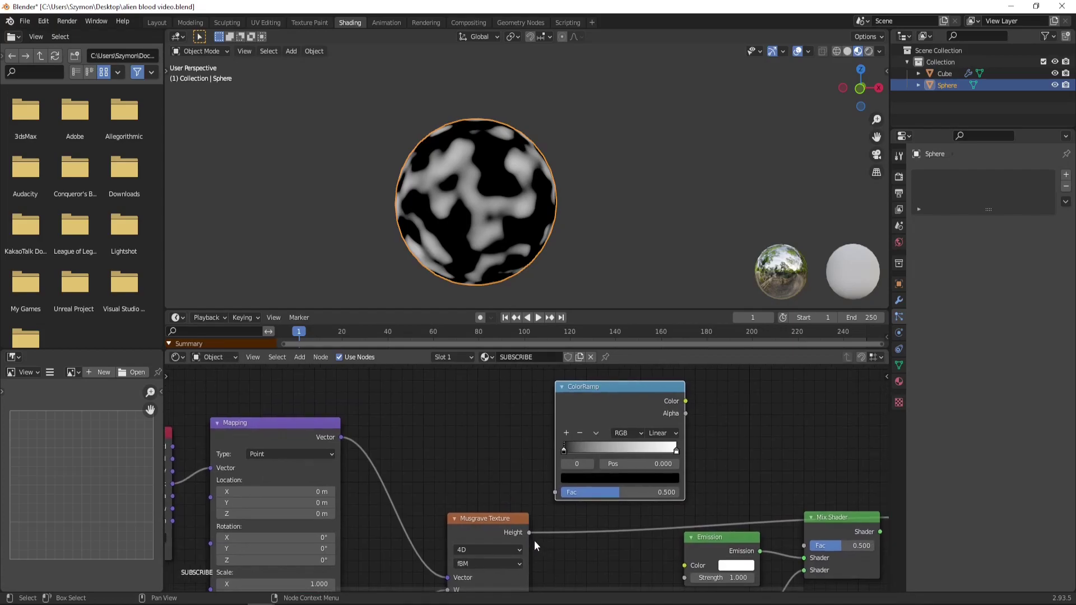
drag(529, 532, 554, 492)
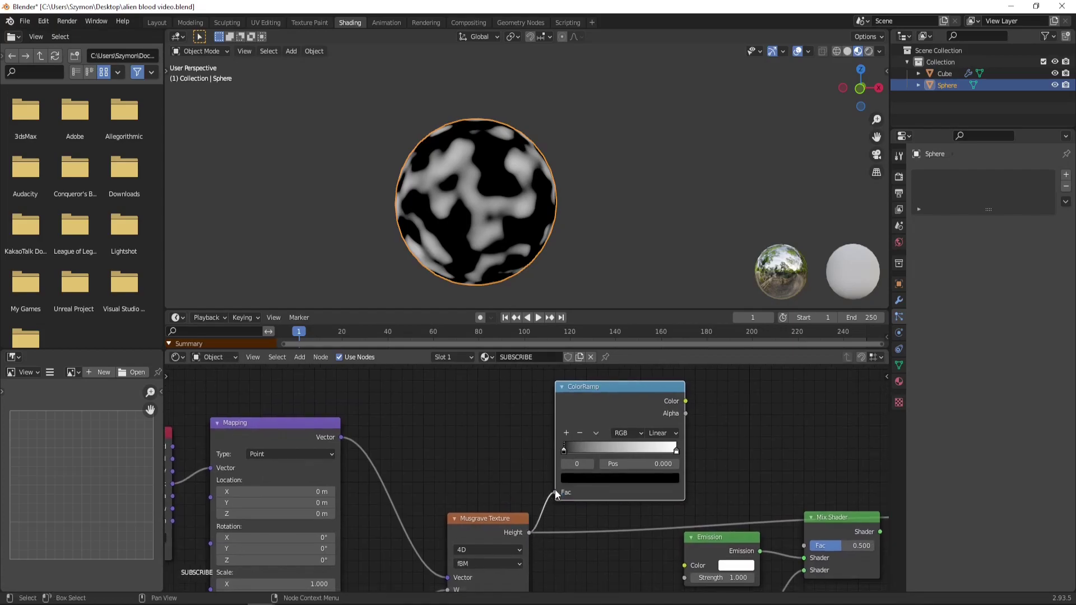
Step: Set the ColorRamp to Constant interpolation with the white stop at 0.345, and preview its output on the sphere
click(662, 433)
click(671, 496)
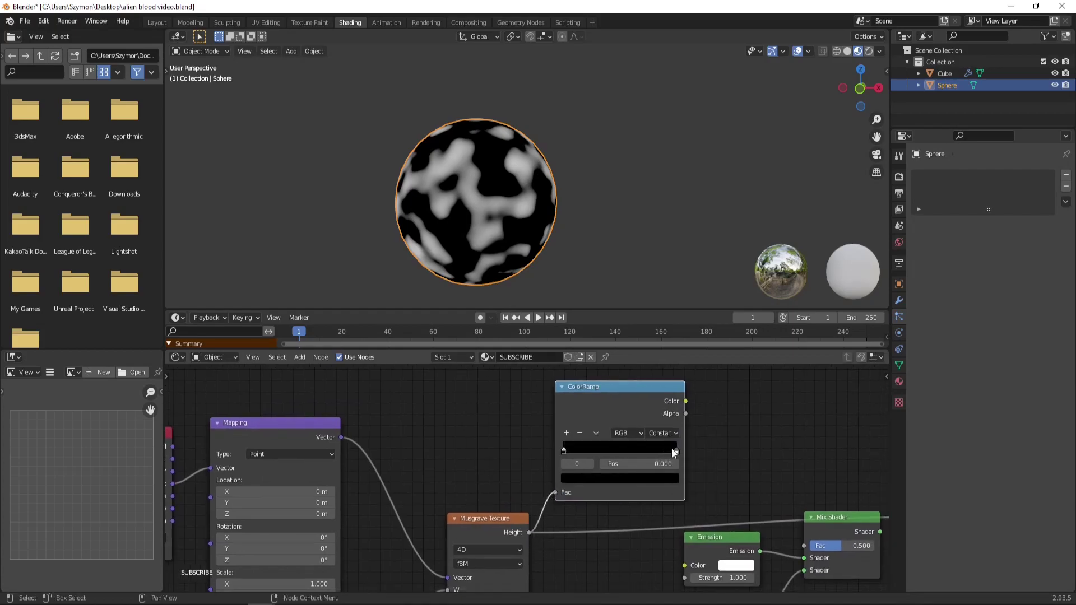
drag(675, 449, 602, 448)
ctrl+shift+click(614, 398)
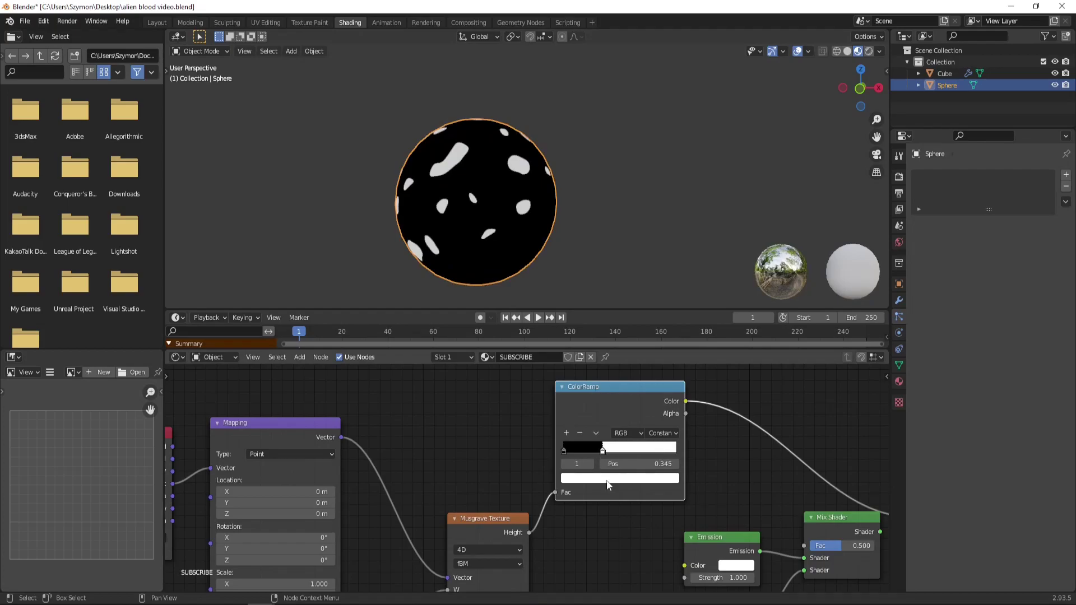
Step: Recolour the ColorRamp's white stop to a fully saturated dark red with an HSV Value of about 0.174
click(605, 479)
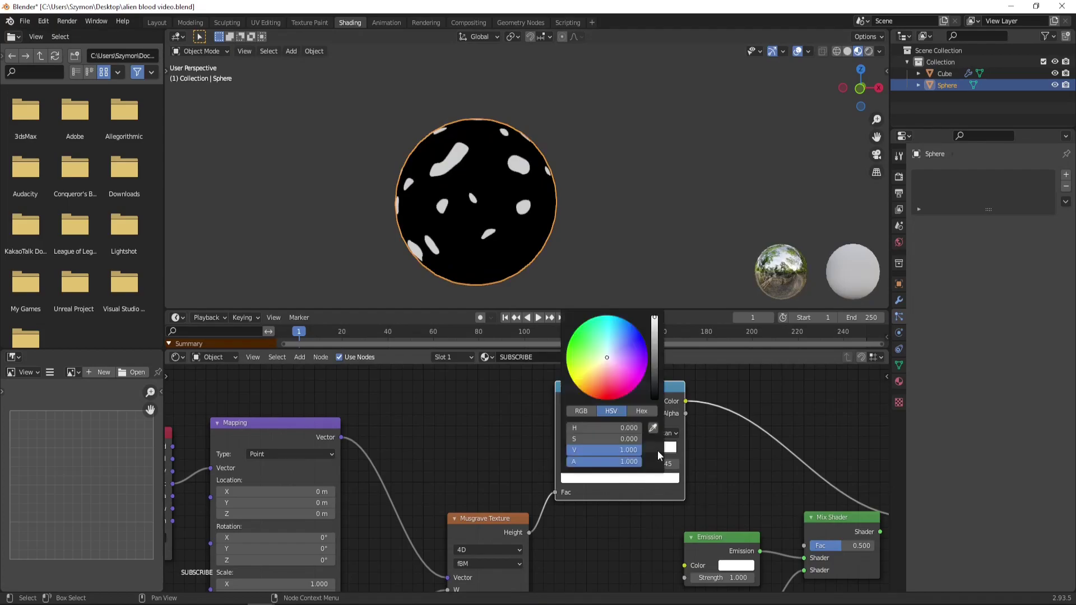
drag(611, 383, 608, 400)
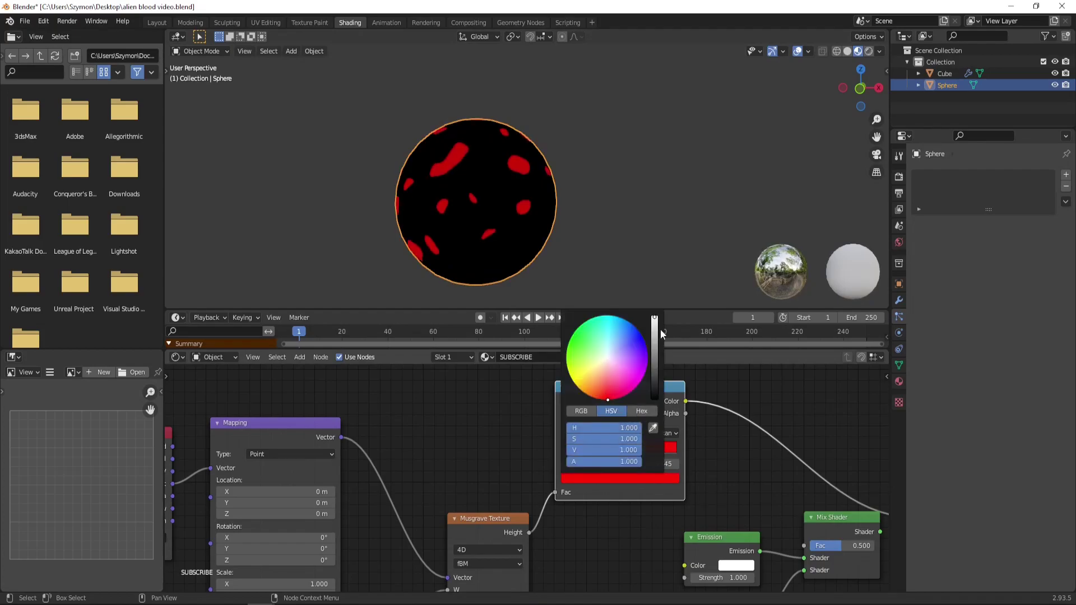
drag(654, 334, 654, 360)
Step: Add a third ColorRamp stop, placing the dark red one at 0.268 and a bright orange one at 0.586
drag(602, 448, 629, 448)
click(566, 434)
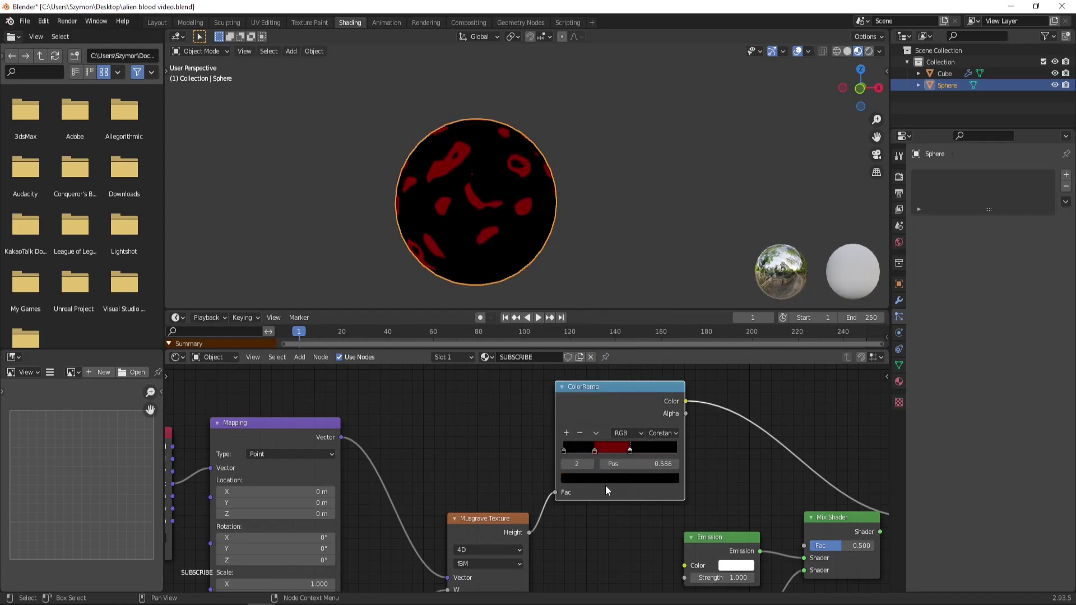
click(605, 479)
click(647, 353)
drag(654, 397, 654, 316)
click(581, 390)
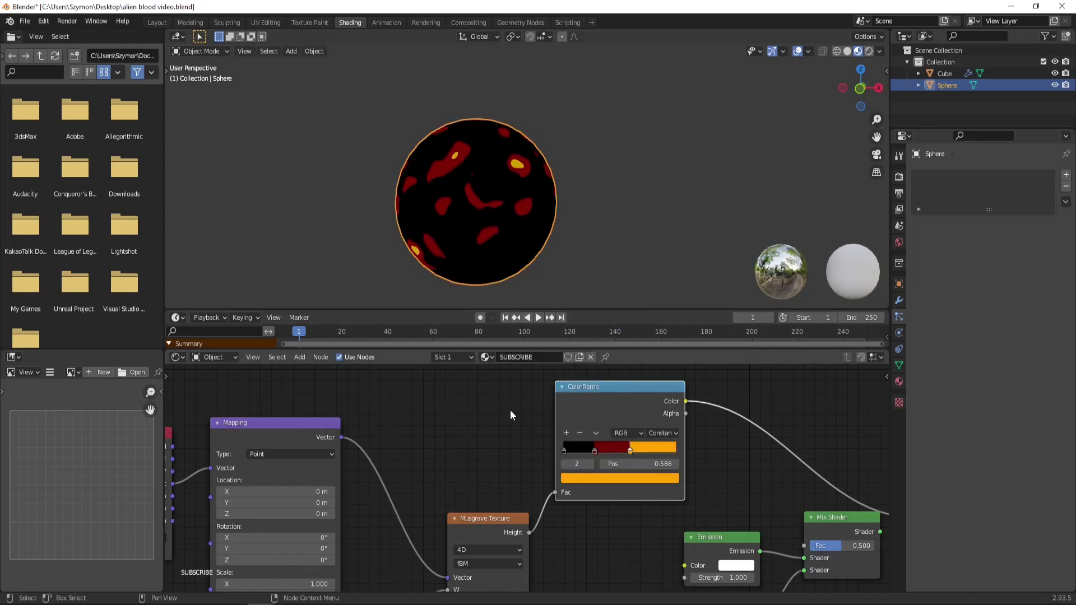
Step: Darken the ColorRamp's red stop to an HSV Value of about 0.086 and shift its hue slightly towards crimson
scroll(521, 420, up, 1)
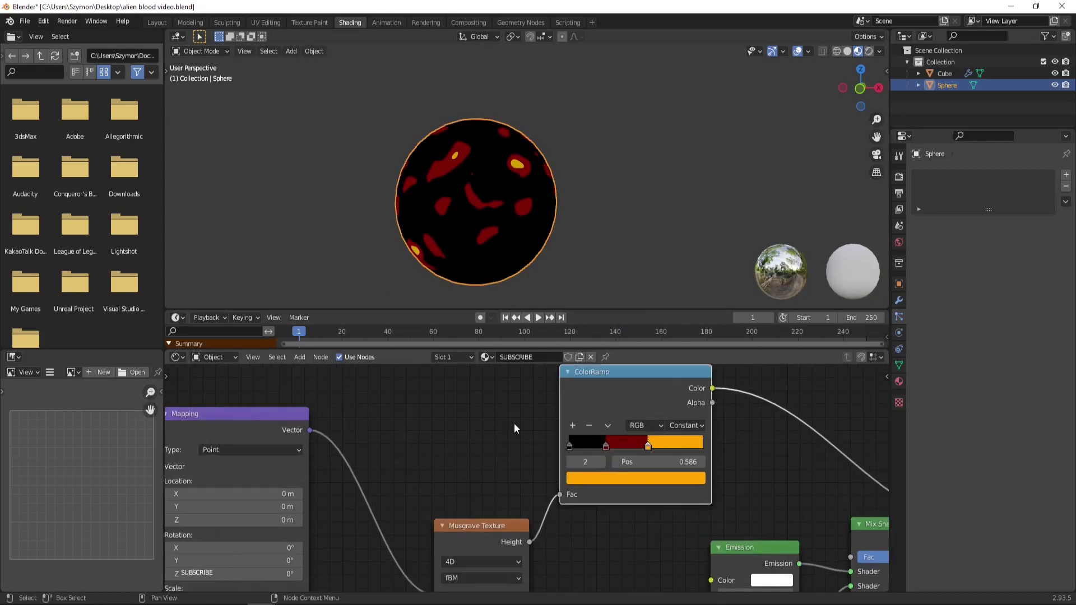
click(608, 446)
click(607, 479)
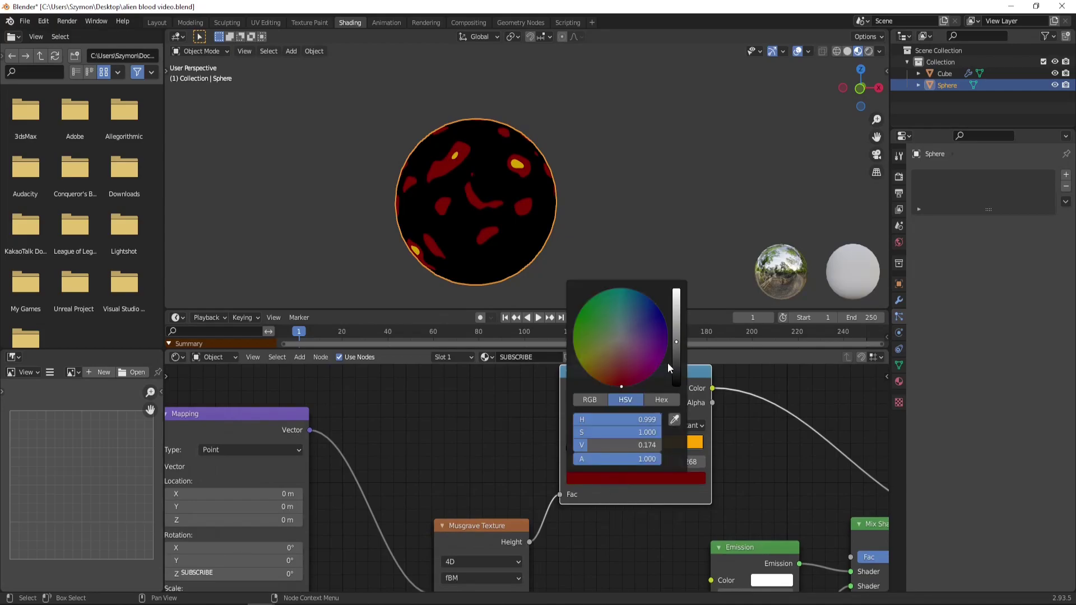
drag(675, 342, 676, 353)
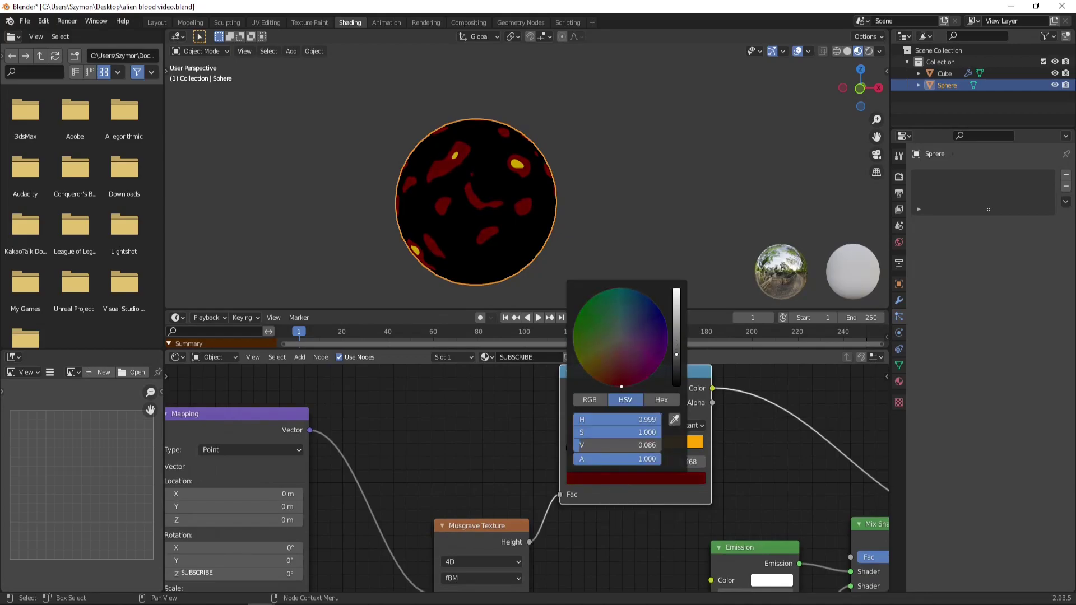
drag(622, 385, 626, 386)
click(460, 412)
Step: Set the HSV Value of the ColorRamp's orange stop to 3.000 to make that colour emit more strongly
scroll(459, 413, down, 2)
middle_drag(693, 506, 633, 456)
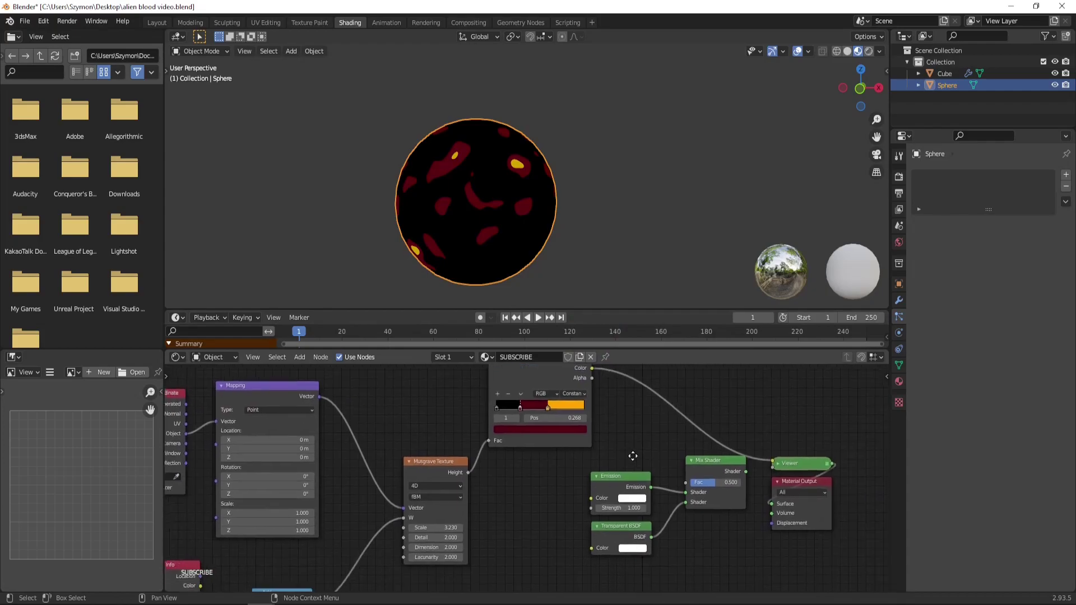
scroll(593, 439, down, 1)
scroll(604, 457, up, 3)
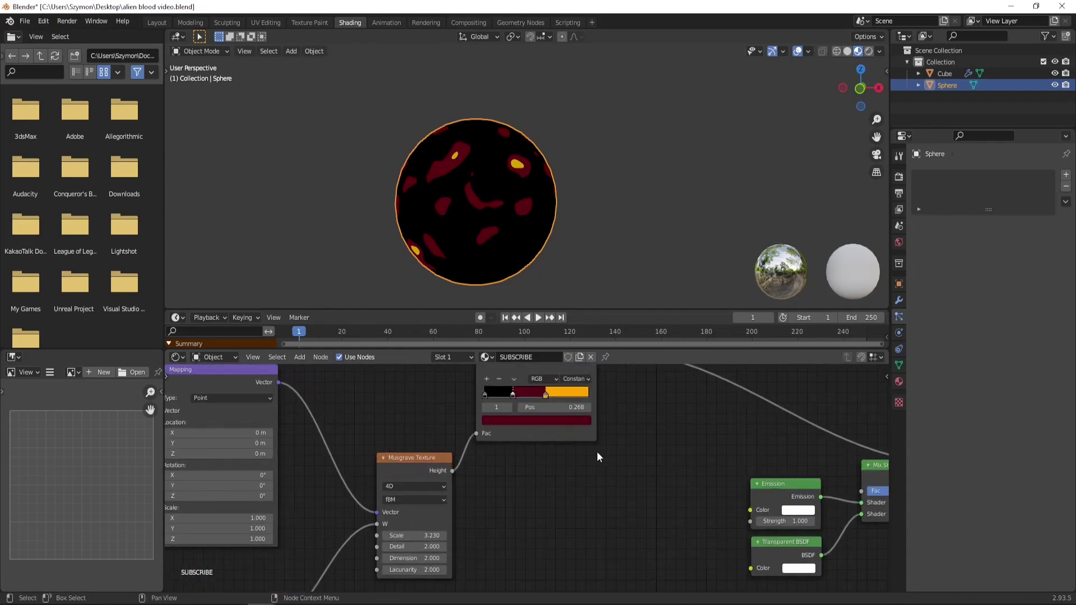
scroll(597, 451, up, 2)
middle_drag(634, 402, 634, 476)
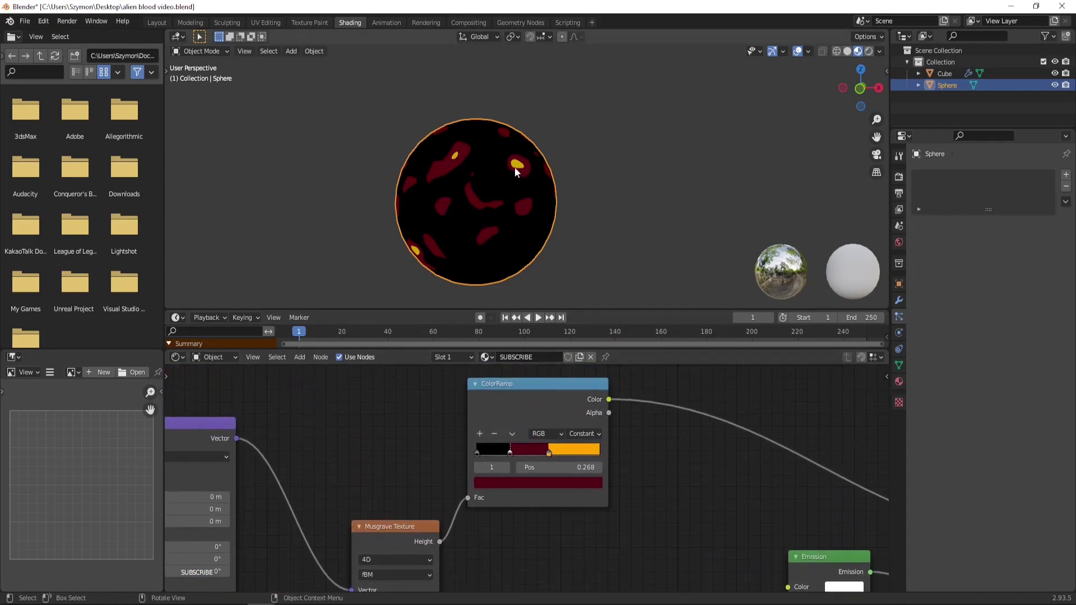
click(549, 453)
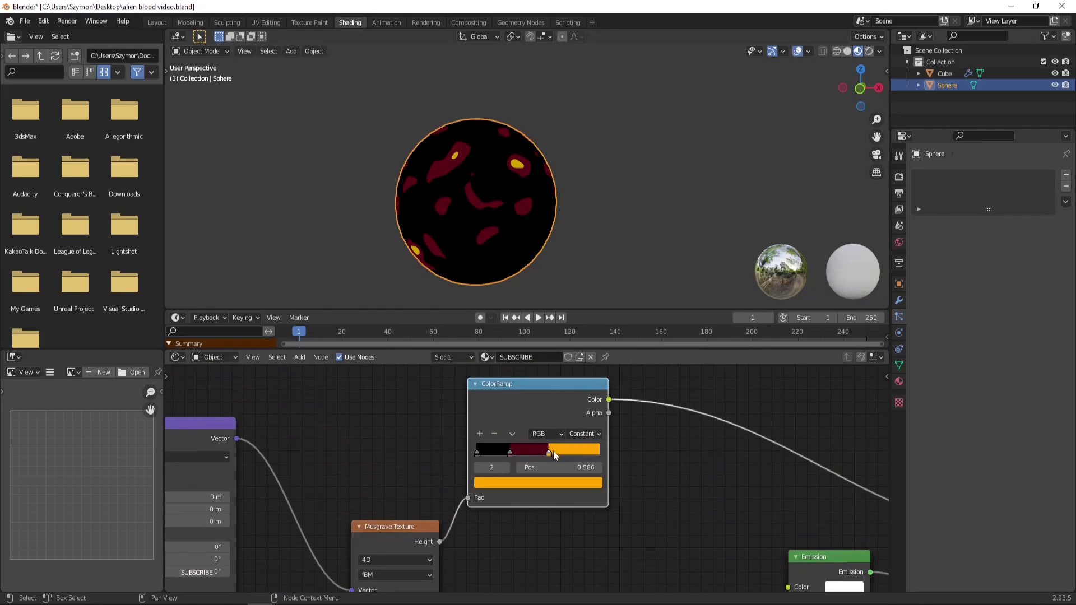
click(557, 484)
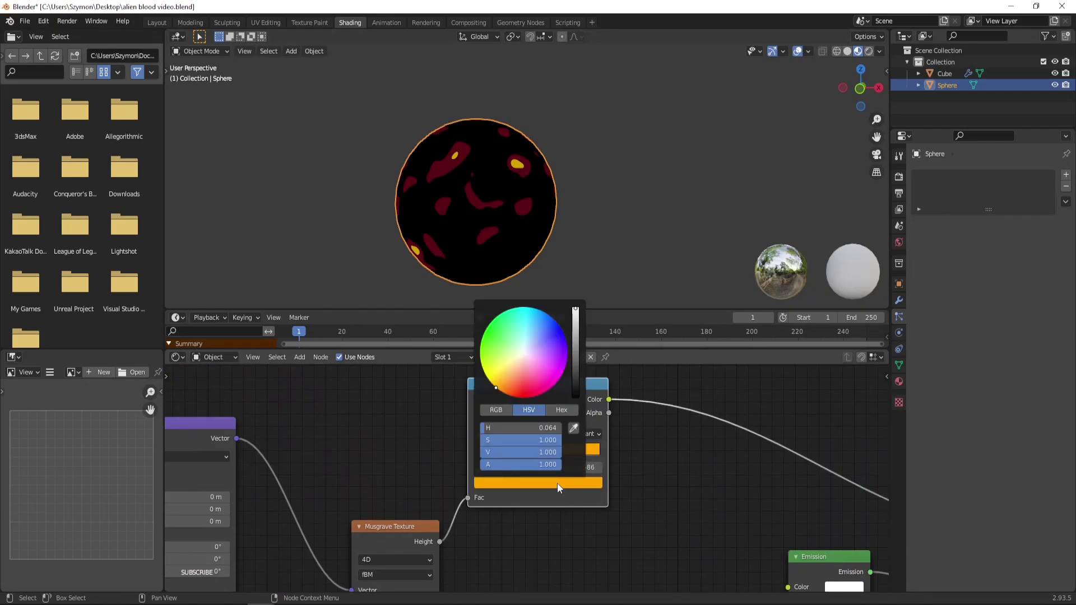
click(544, 452)
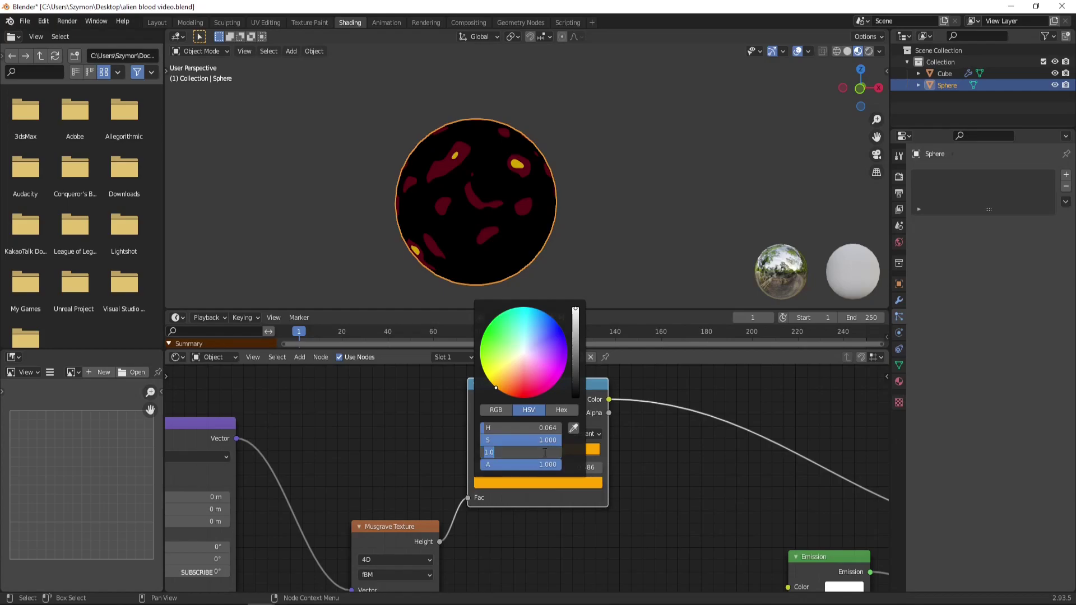
key(Return)
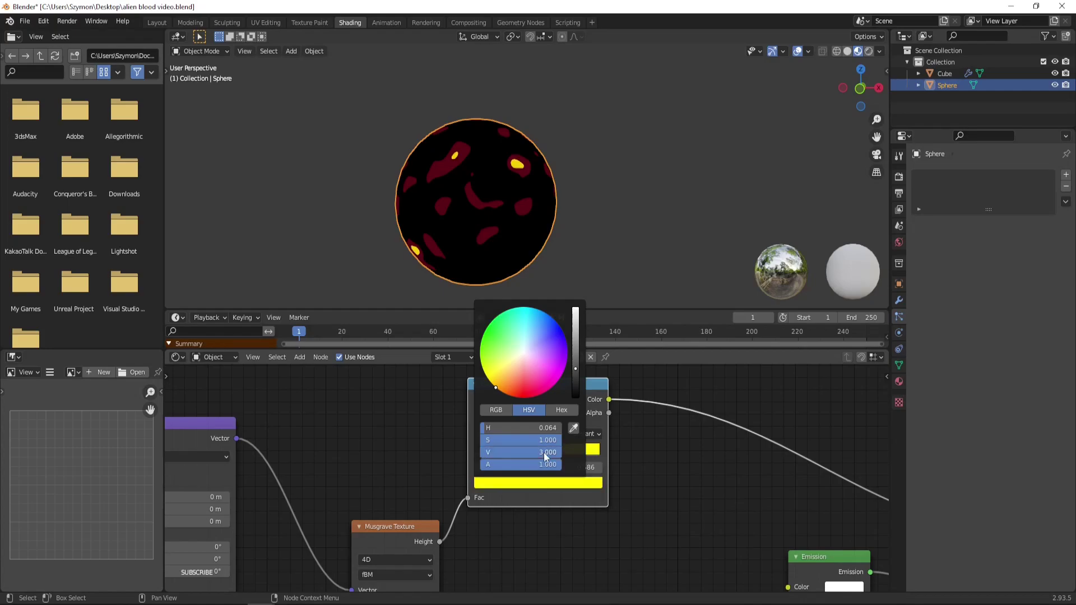
Step: Enable Bloom in the Eevee render settings and examine the glow on the sphere from farther away and close up
click(899, 177)
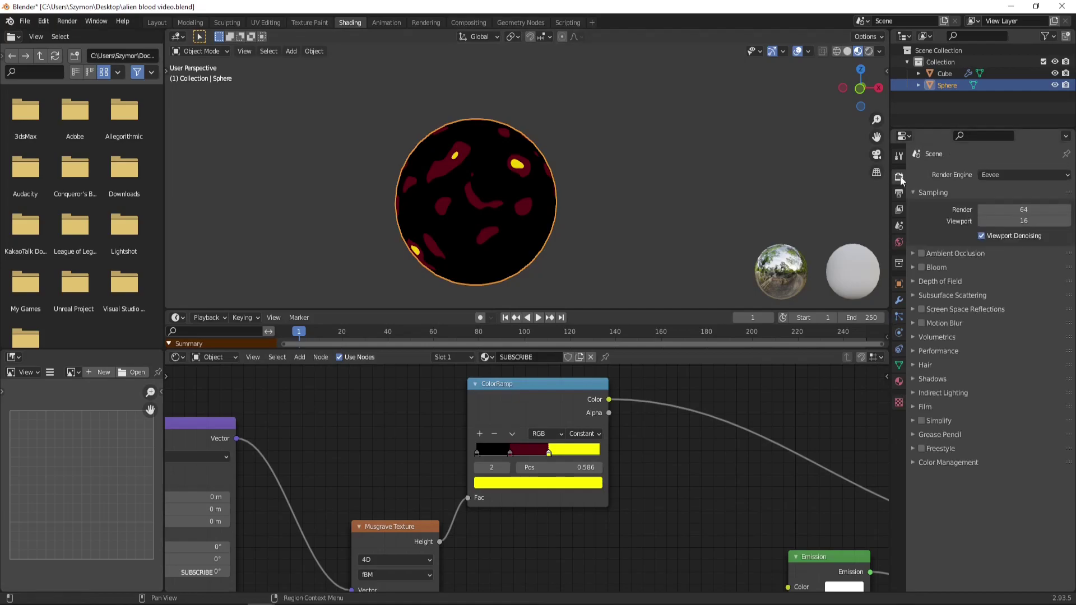
click(921, 268)
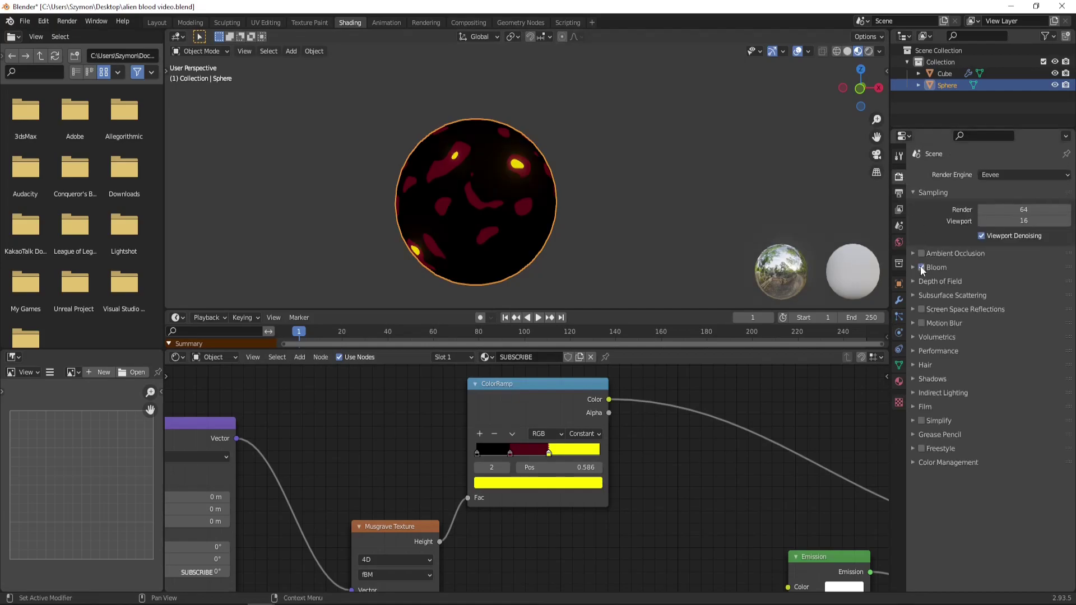
scroll(493, 159, down, 4)
scroll(527, 478, down, 1)
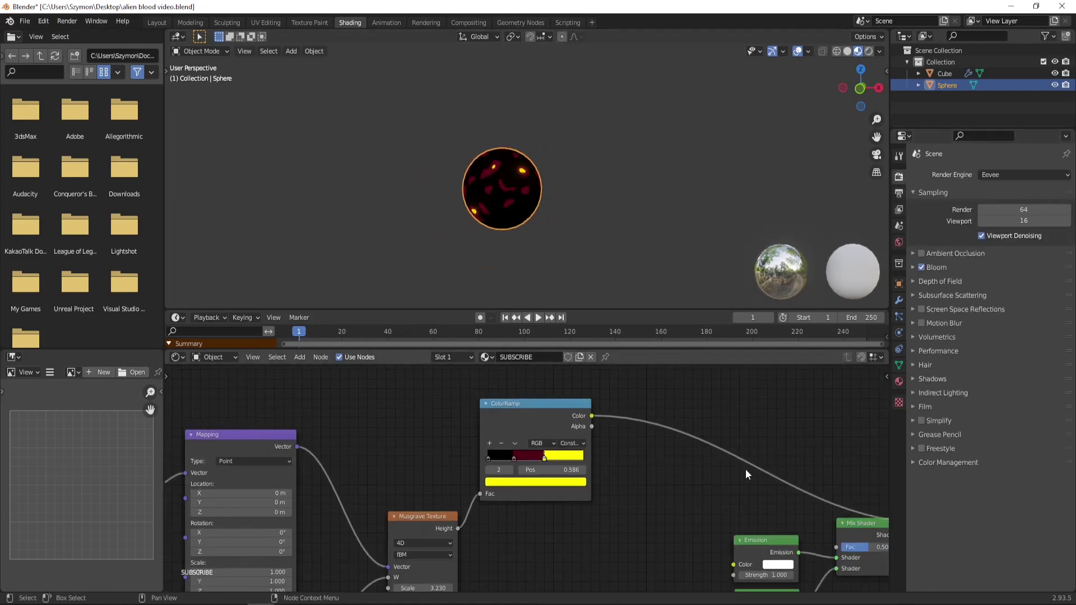
middle_drag(745, 471, 609, 424)
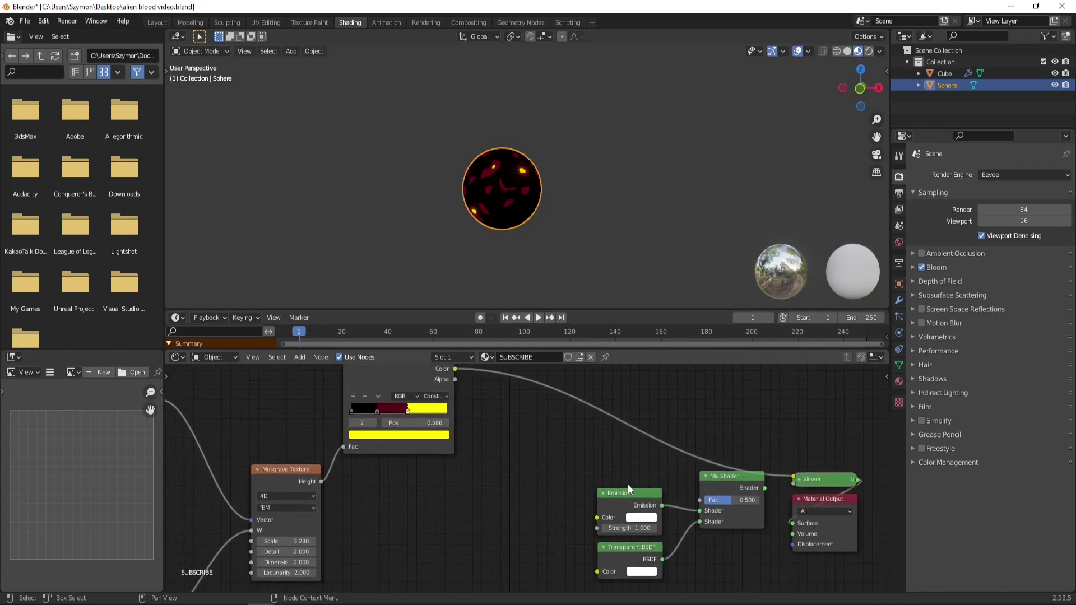
middle_drag(628, 484, 770, 521)
scroll(508, 163, up, 4)
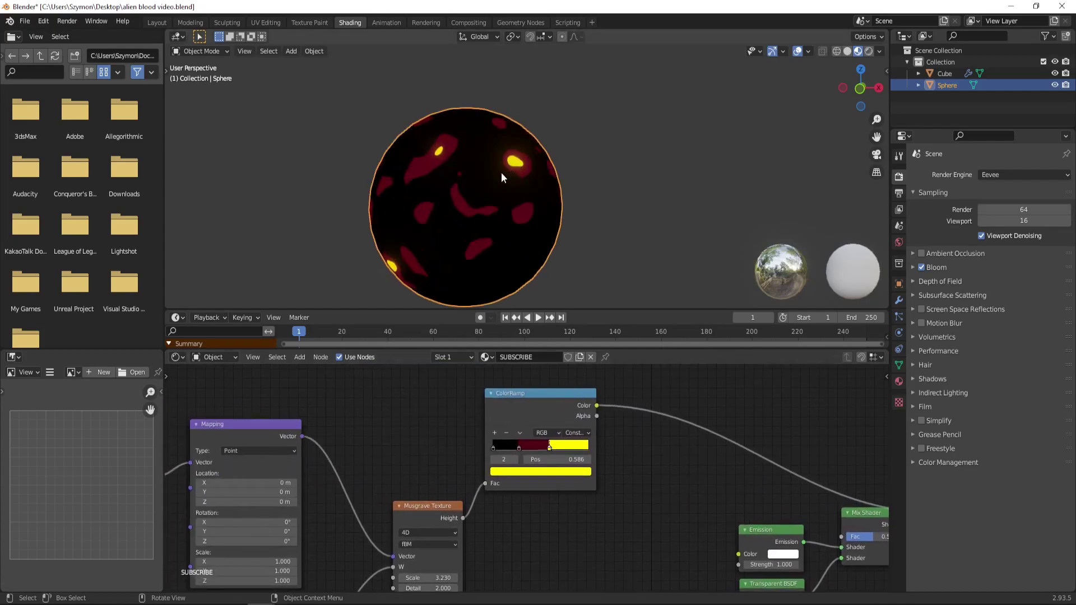
Step: Connect the ColorRamp's Color output to the Emission shader's Color input, set its Strength to 5, and preview the shader
scroll(597, 419, down, 2)
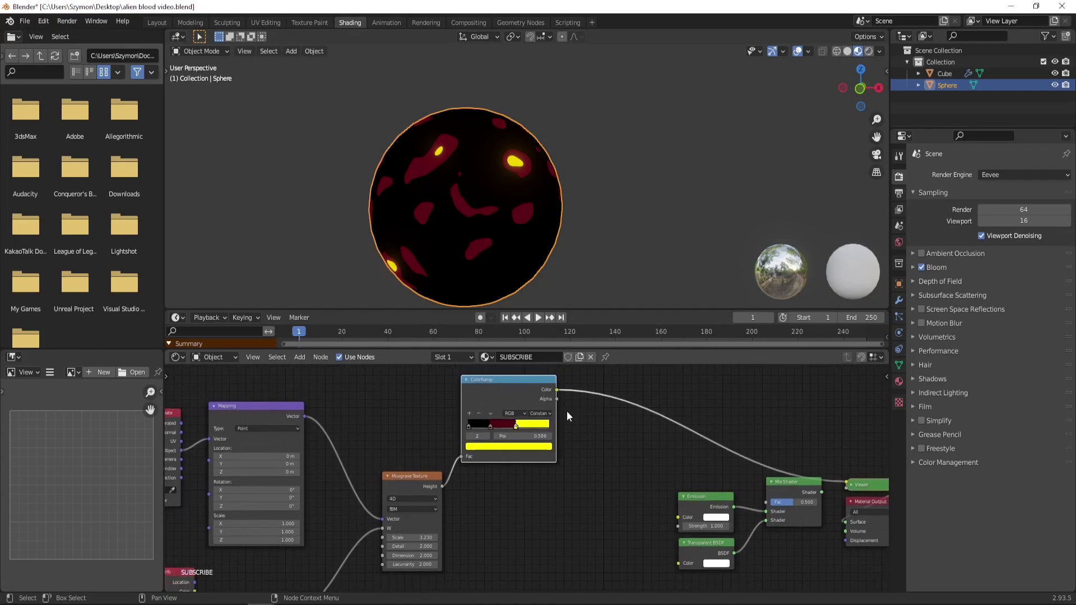
drag(556, 390, 679, 517)
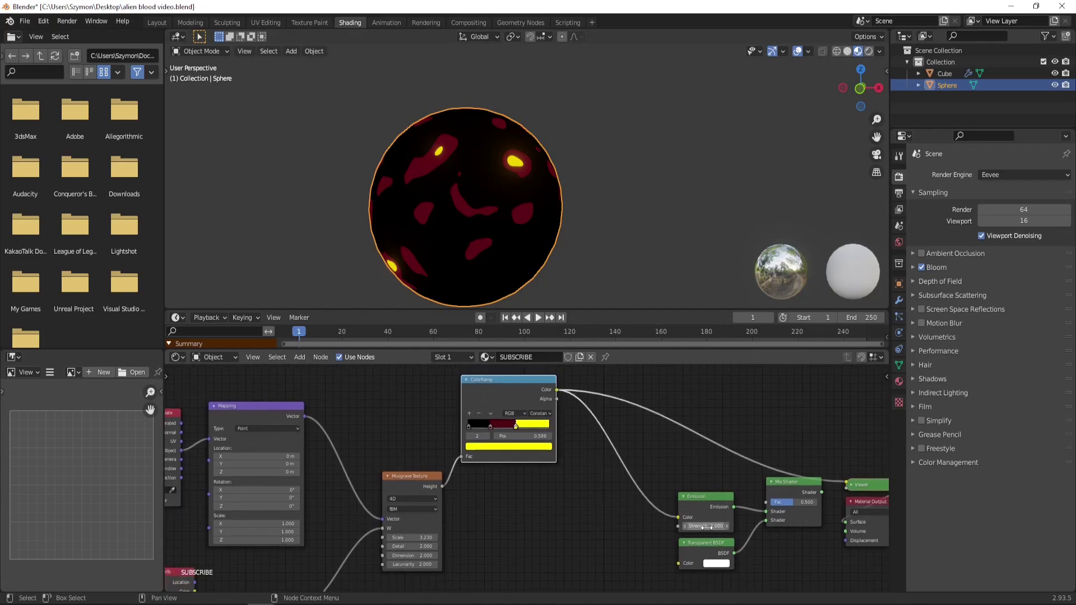
scroll(707, 527, up, 2)
click(781, 544)
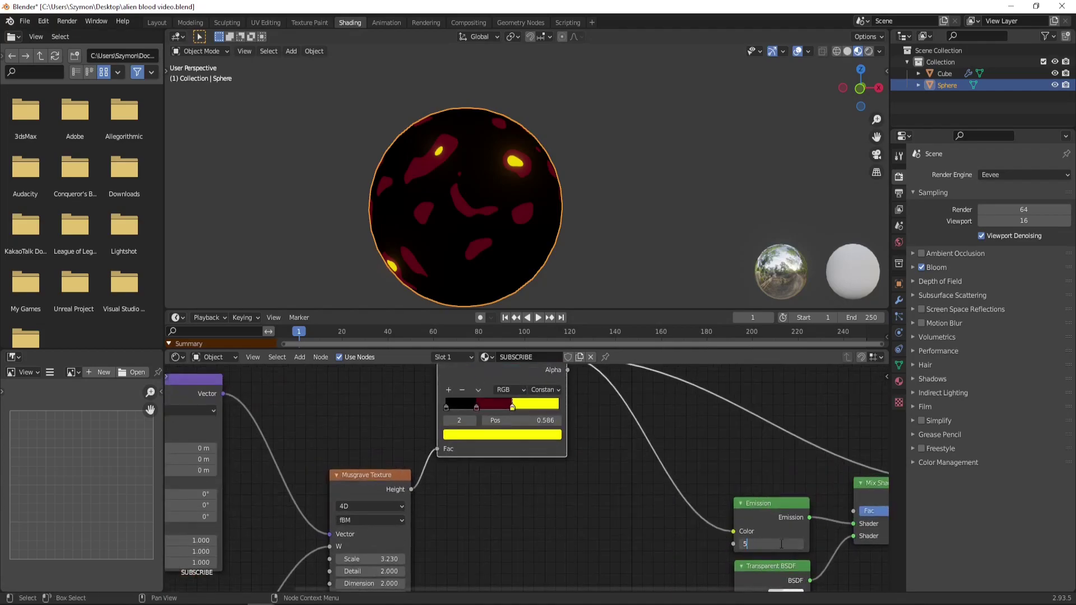
key(Return)
middle_drag(762, 516, 644, 487)
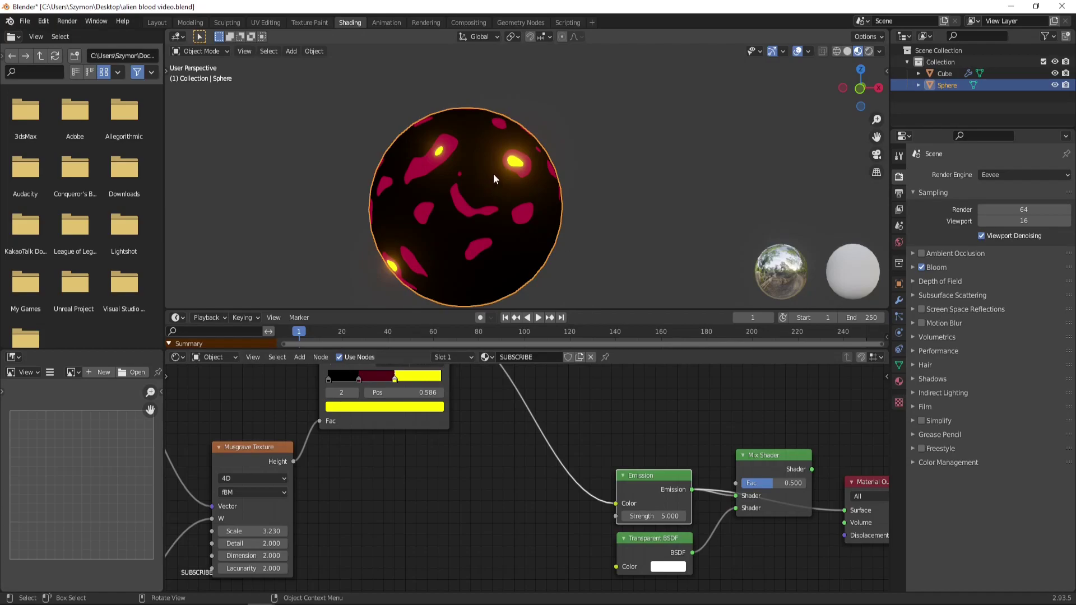
Step: Reduce the Emission shader's Strength to 3
click(661, 516)
key(Return)
scroll(648, 209, down, 1)
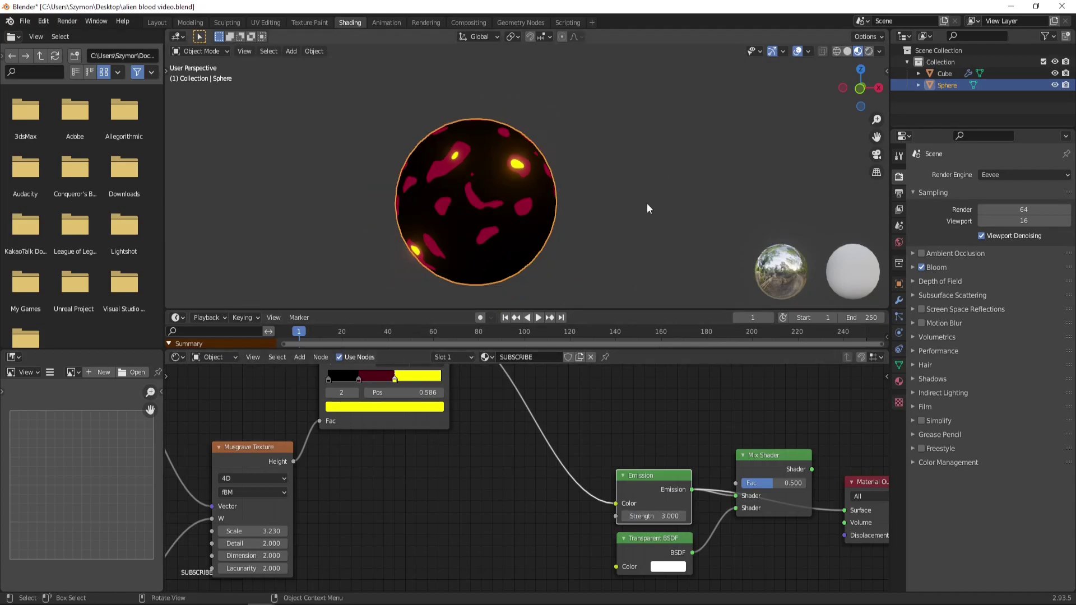
Step: Add a Layer Weight node in the empty space below the Value and Add nodes
scroll(527, 379, down, 3)
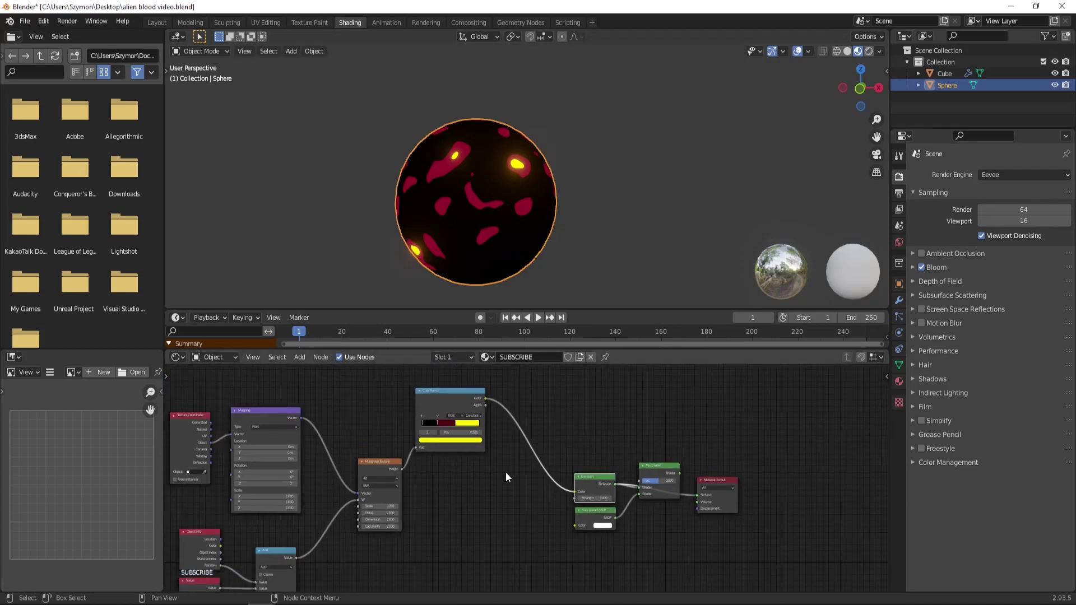
middle_drag(505, 472, 596, 382)
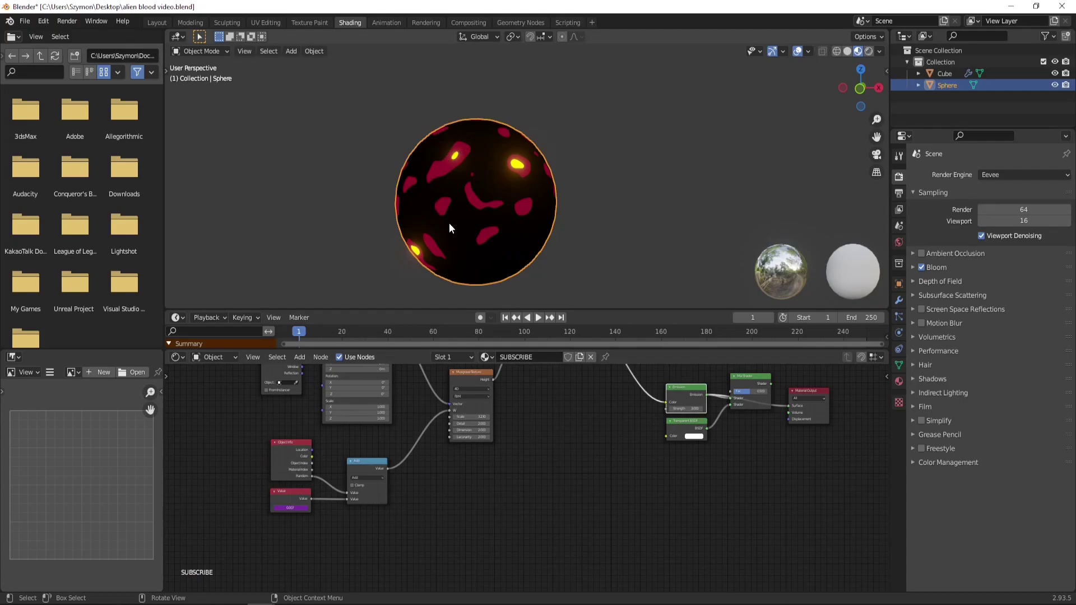
middle_drag(522, 459, 650, 409)
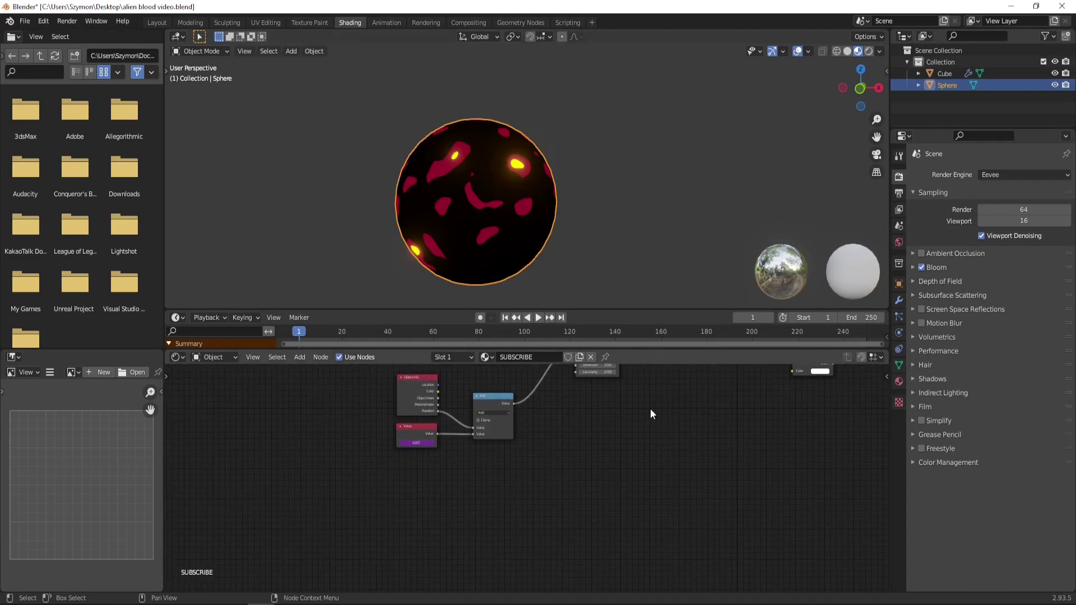
scroll(569, 470, up, 2)
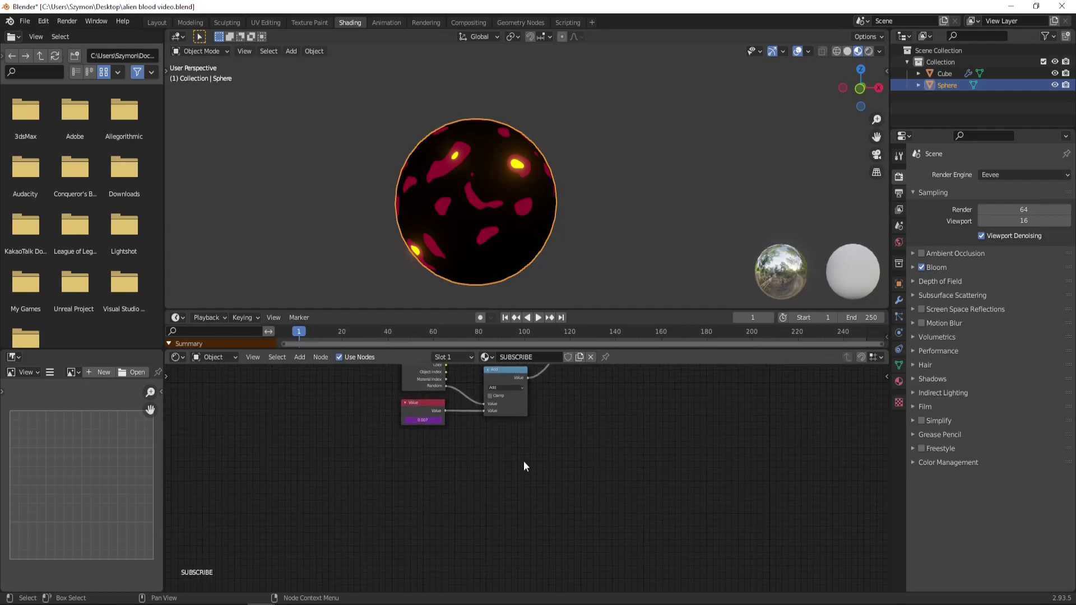
key(F3)
text(layer)
key(Down)
key(Return)
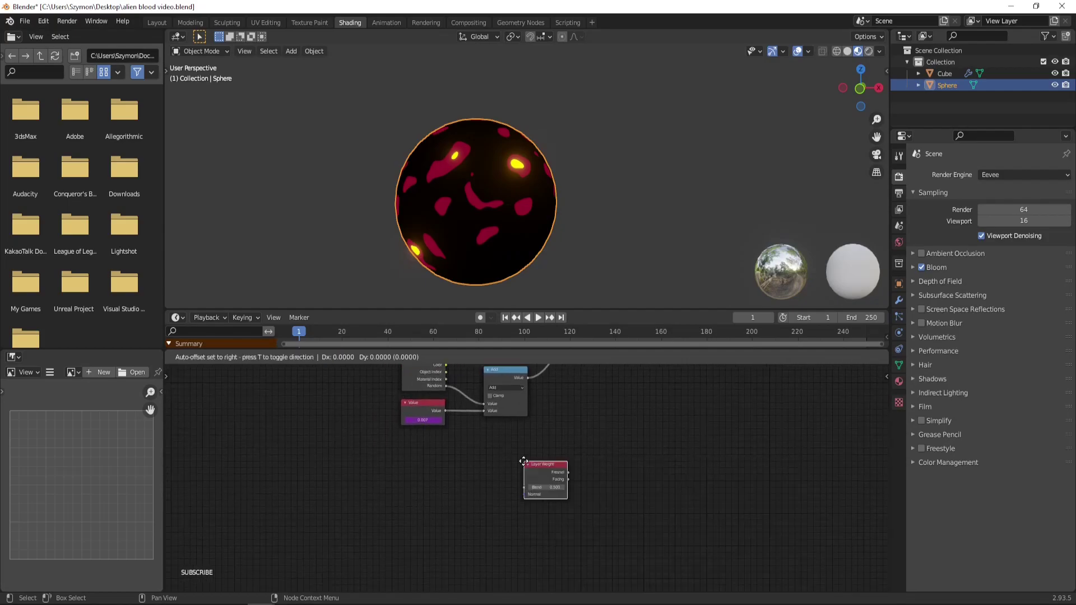
click(566, 454)
scroll(672, 440, up, 2)
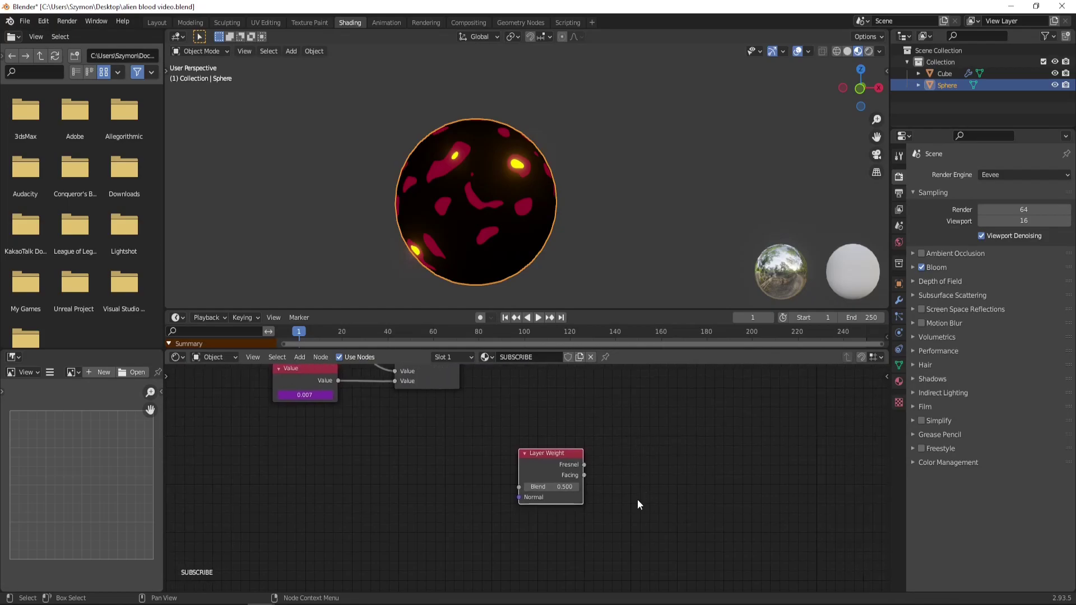
Step: Add a Math node set to Add and place it just beside the Layer Weight node
key(shift+a)
text(add)
key(Return)
click(704, 505)
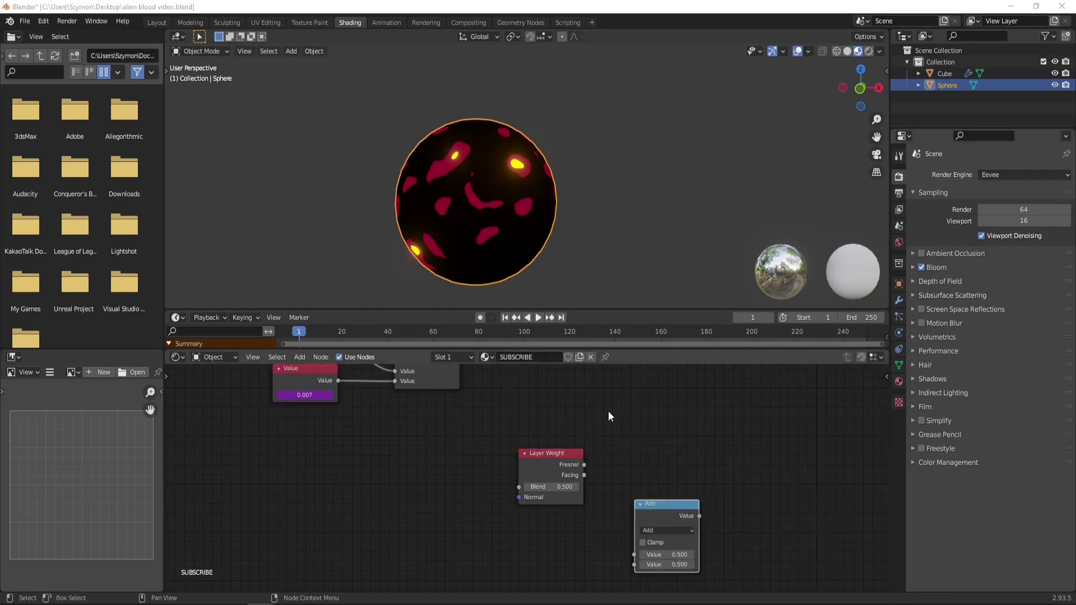
drag(656, 503, 653, 458)
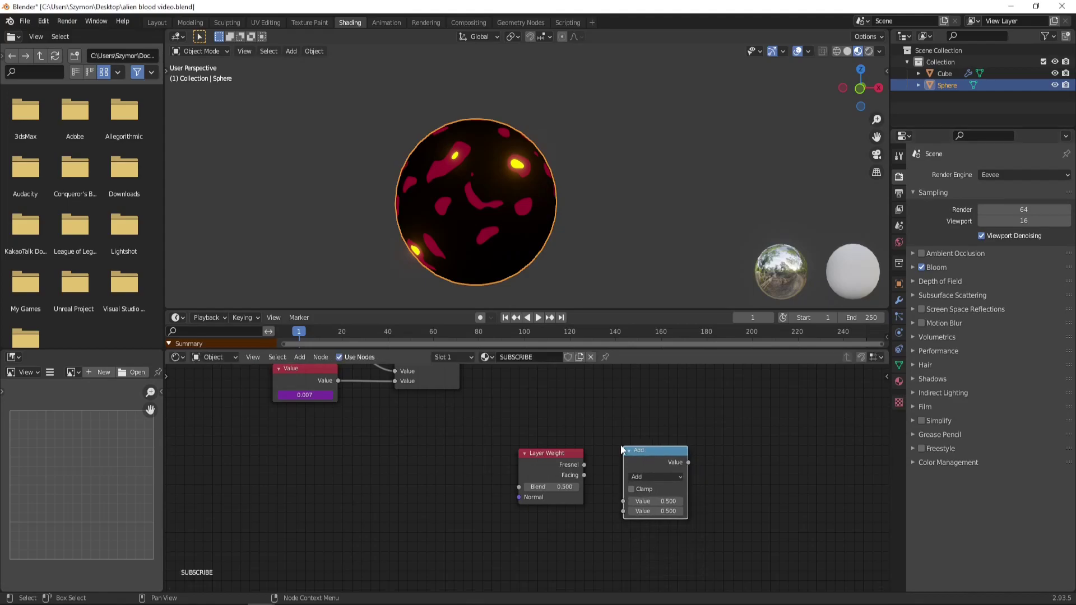
scroll(653, 457, up, 2)
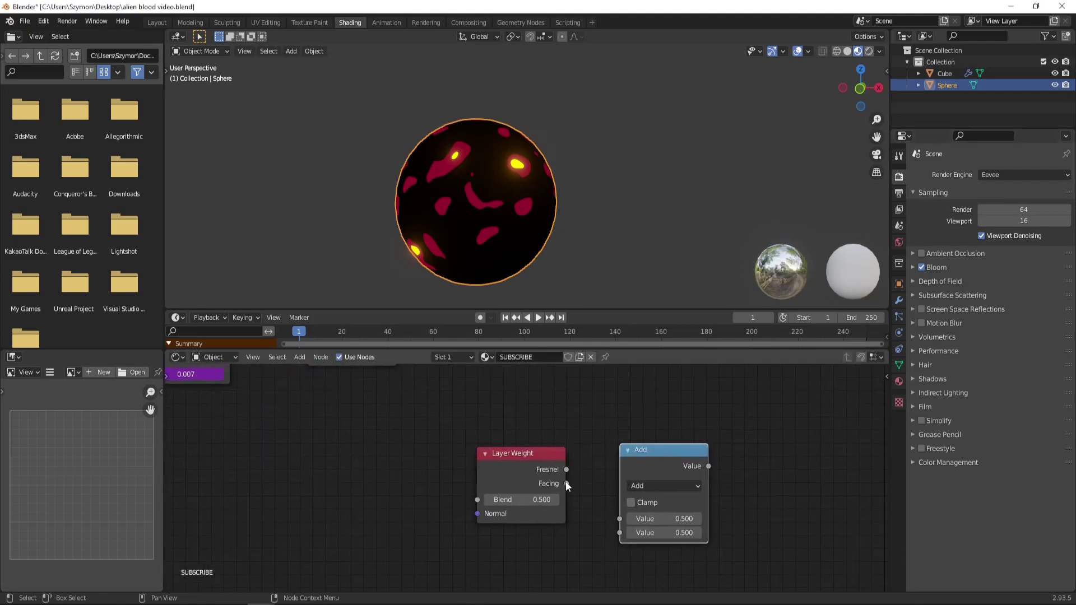
Step: Feed Layer Weight's Facing into the new Math node, switch it to Power, preview it and raise the Exponent to 2.700
drag(567, 483, 621, 519)
click(657, 485)
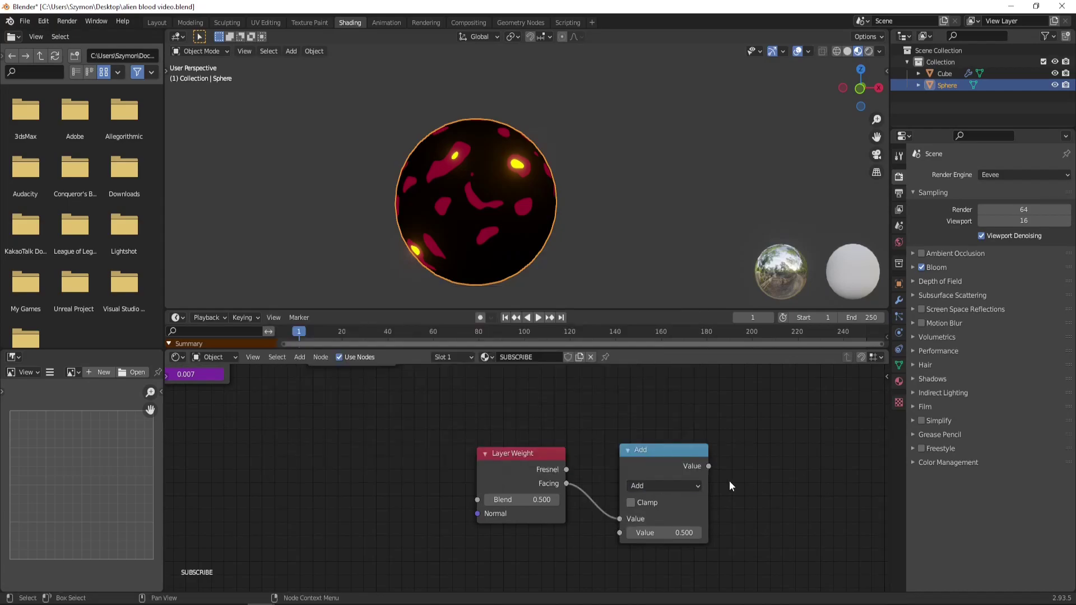
click(687, 487)
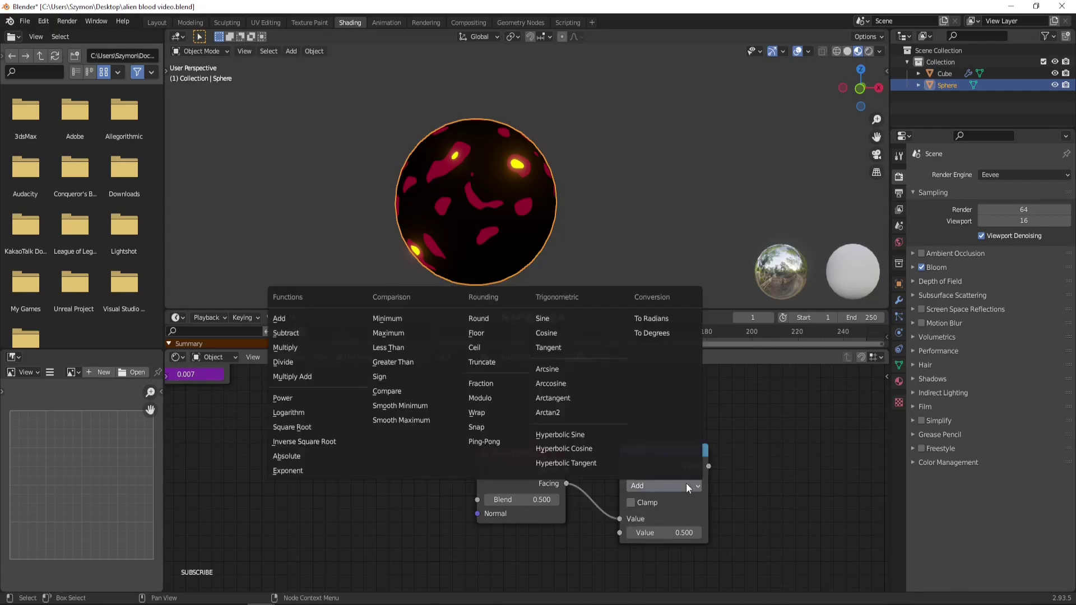
click(290, 399)
middle_drag(593, 418, 540, 430)
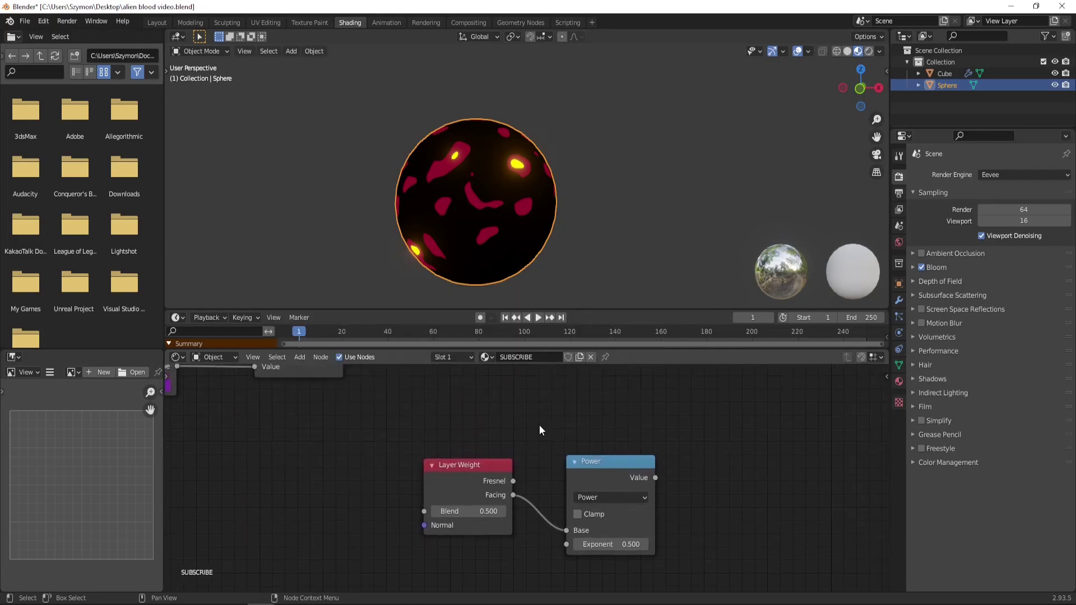
ctrl+shift+click(606, 462)
drag(634, 545, 733, 545)
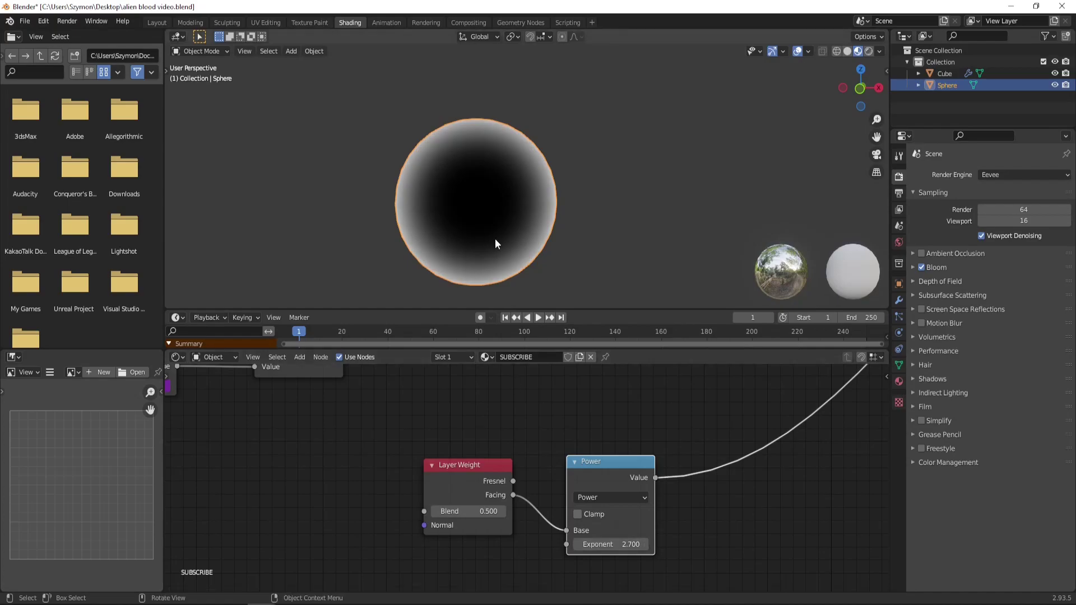
Step: Check the edge gradient on the sphere and move the Layer Weight and Power nodes up beneath the Musgrave Texture
middle_drag(472, 216, 488, 166)
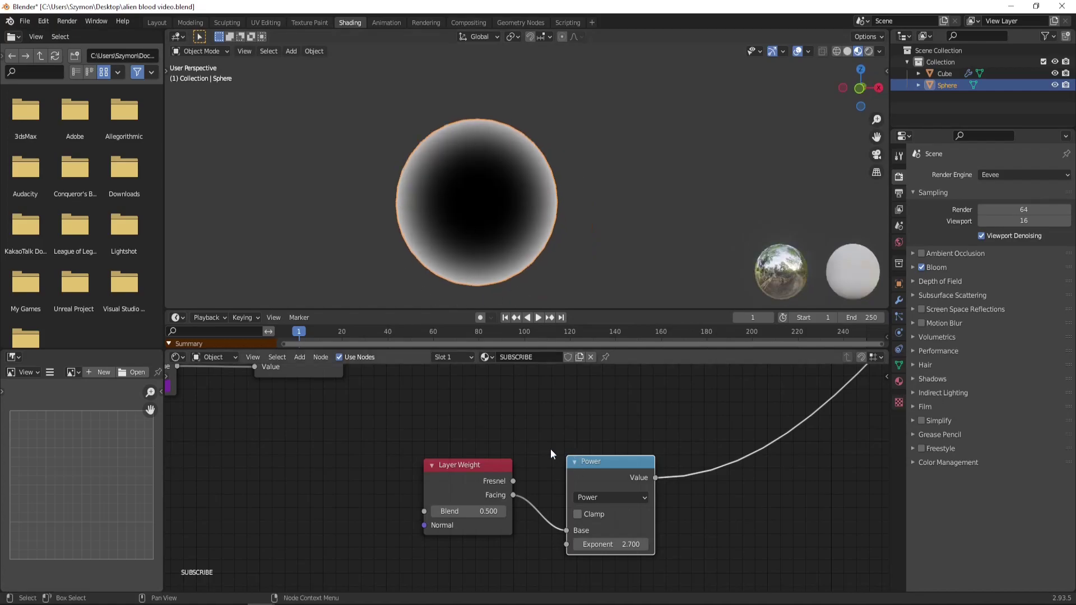
scroll(496, 446, down, 2)
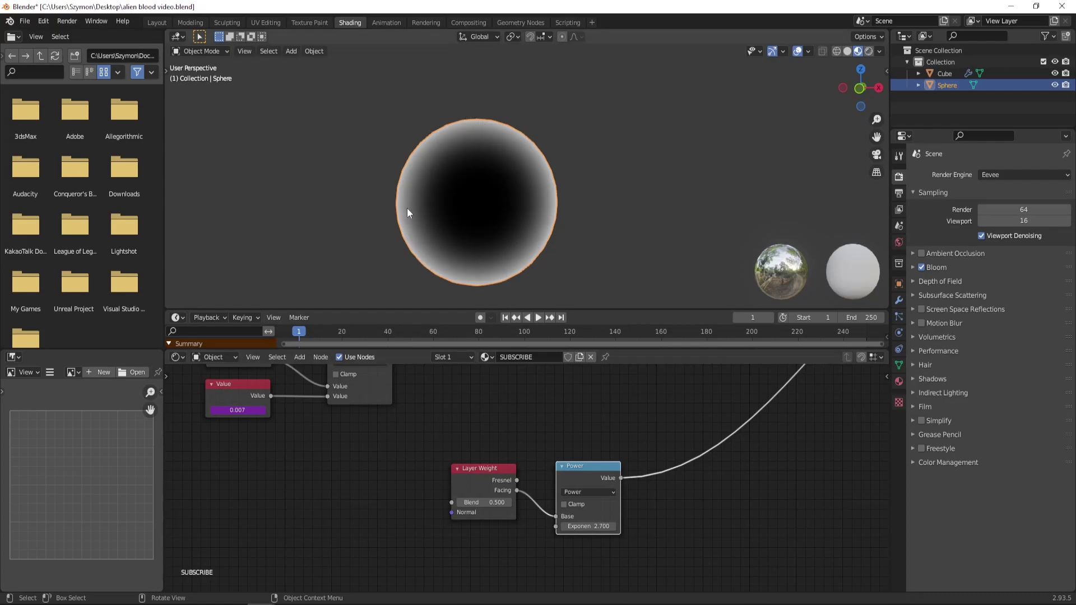
scroll(563, 398, down, 2)
middle_drag(563, 398, 546, 492)
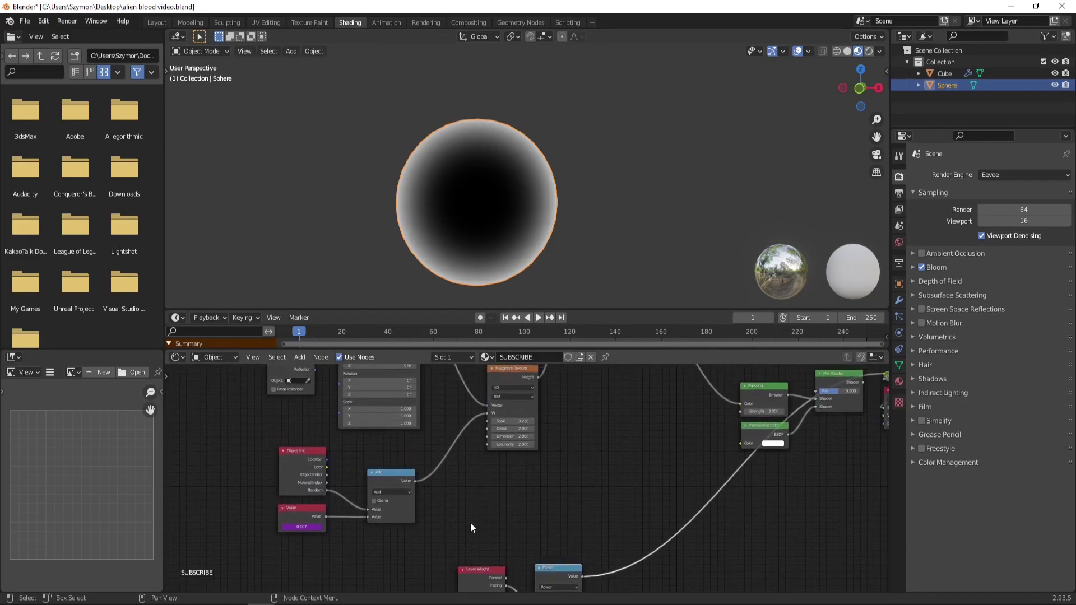
drag(469, 523, 600, 479)
scroll(578, 427, up, 3)
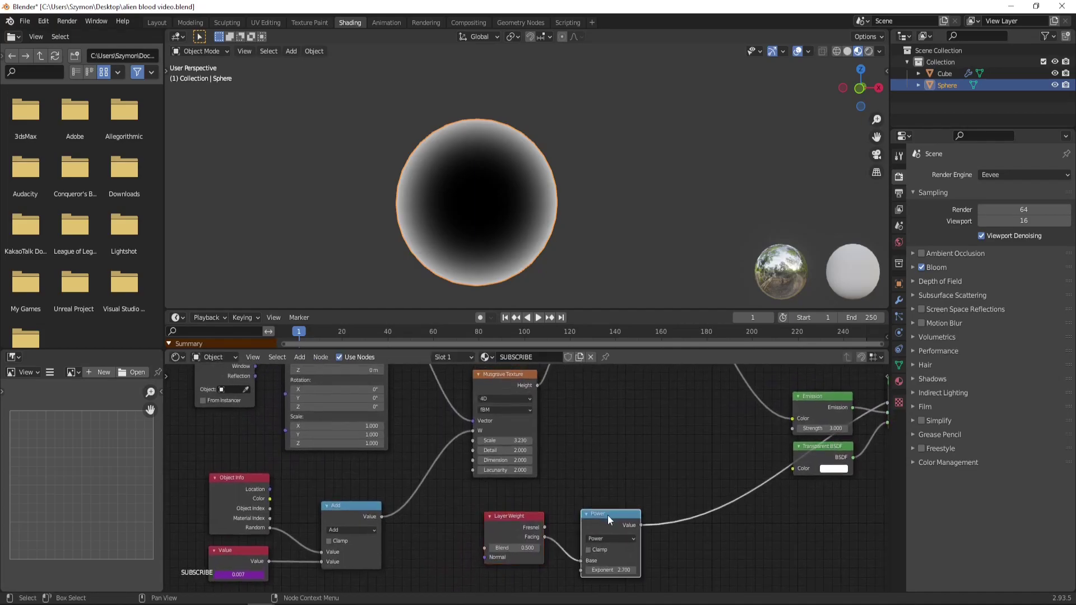
Step: Duplicate the Power node, place the copy beside the Musgrave Texture and change its operation to Subtract
key(shift+d)
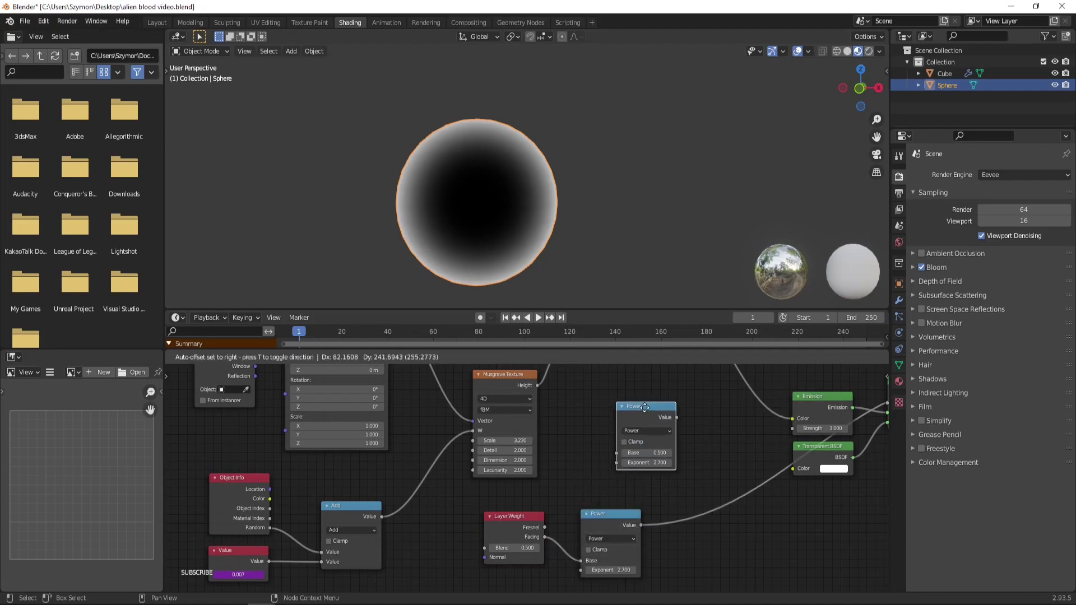
click(619, 421)
scroll(620, 419, up, 3)
click(671, 440)
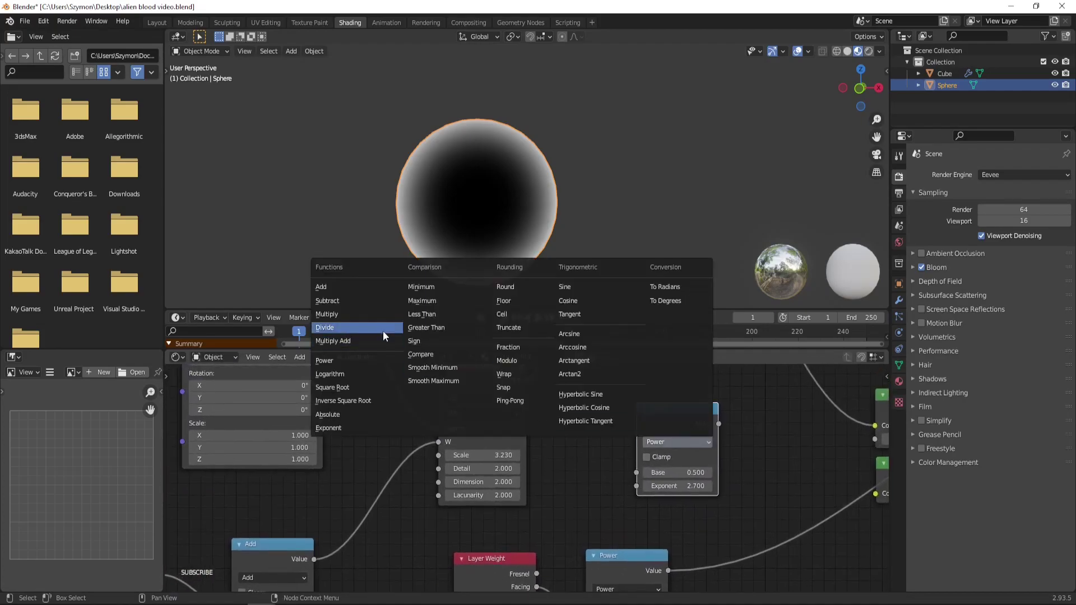
click(358, 299)
Step: Wire Musgrave Height into Subtract's first Value and the Power output into its second, and preview the Subtract node
scroll(586, 476, down, 1)
mouse_move(586, 476)
middle_down()
mouse_move(576, 497)
mouse_move(571, 468)
middle_up()
drag(601, 538, 613, 473)
middle_drag(542, 409, 542, 437)
drag(514, 402, 615, 488)
ctrl+shift+click(662, 429)
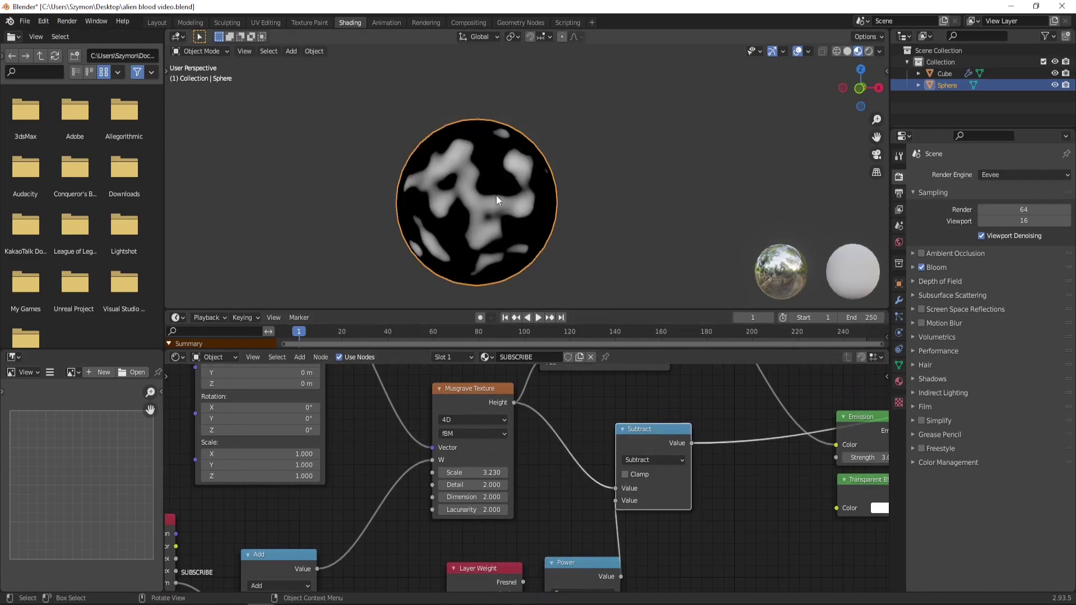
Step: Examine the masked pattern around the sphere and lower the Power node's Exponent to 0.930
middle_drag(496, 195, 505, 171)
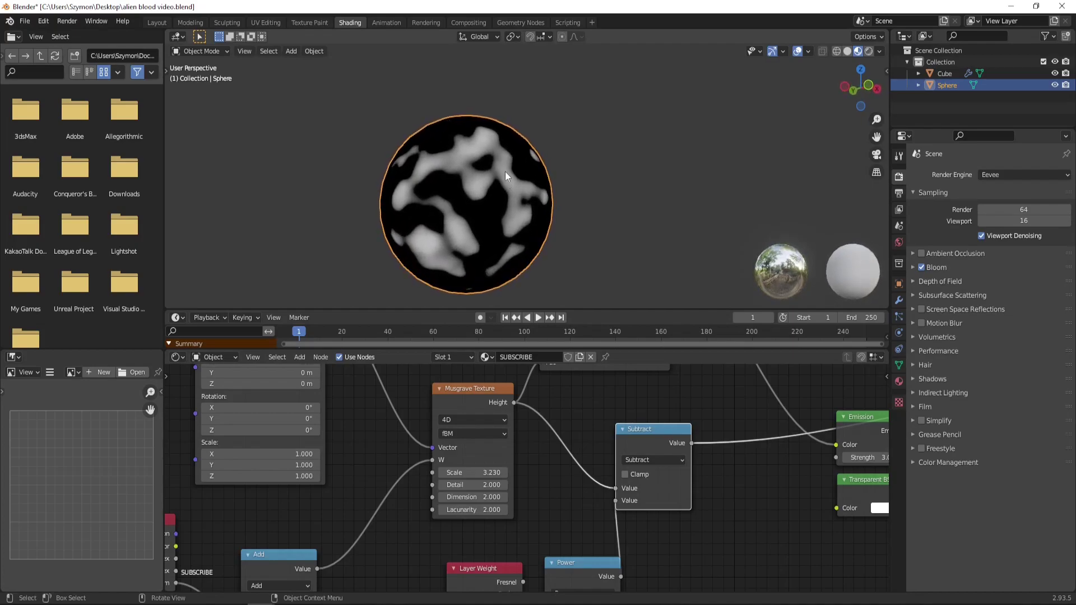
middle_drag(492, 212, 499, 151)
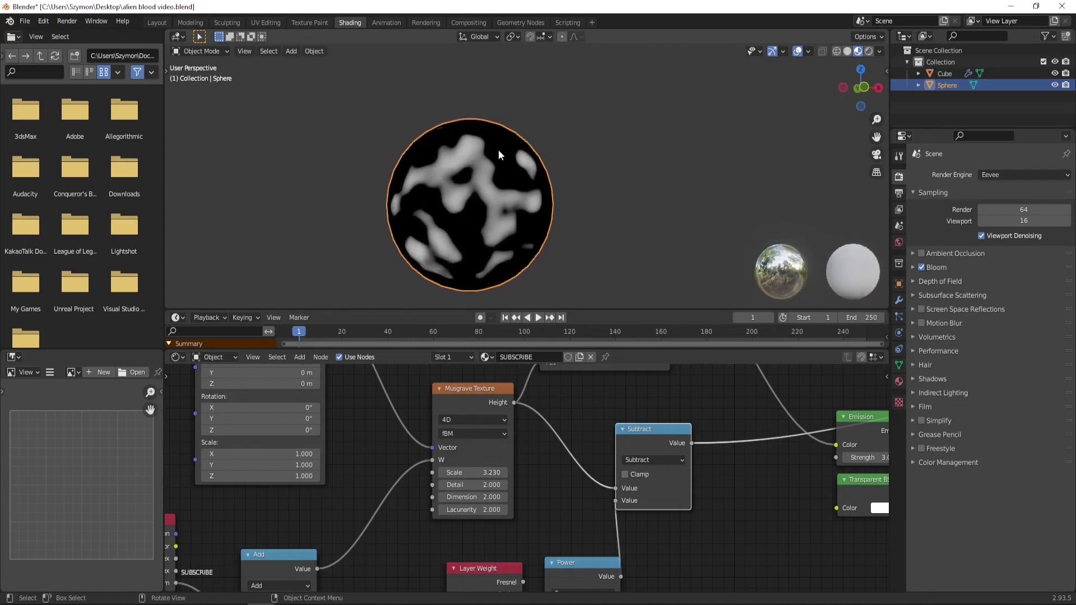
middle_drag(435, 195, 462, 118)
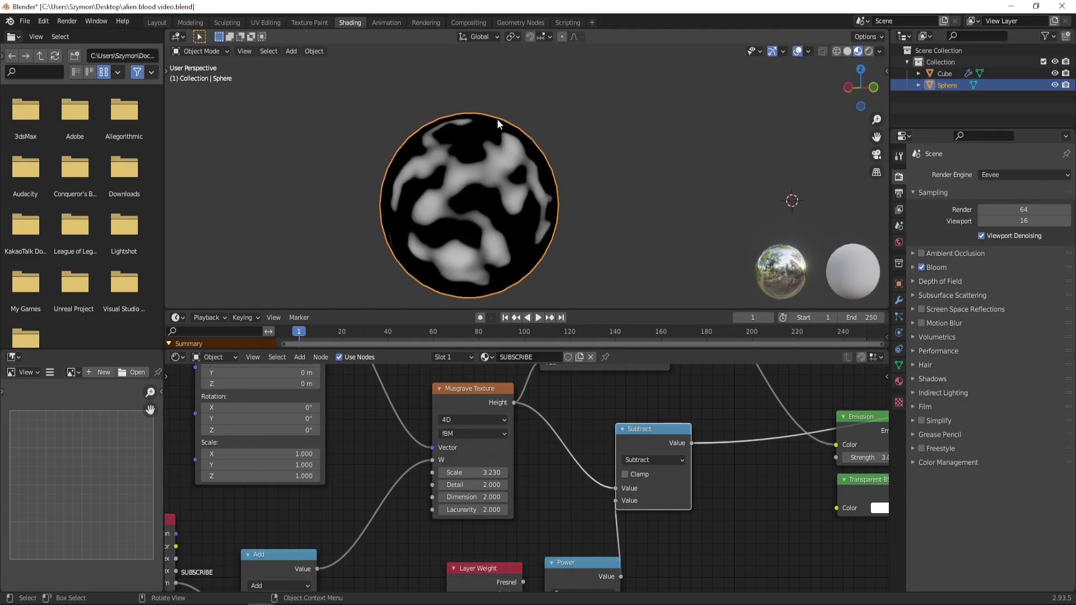
middle_drag(525, 216, 472, 219)
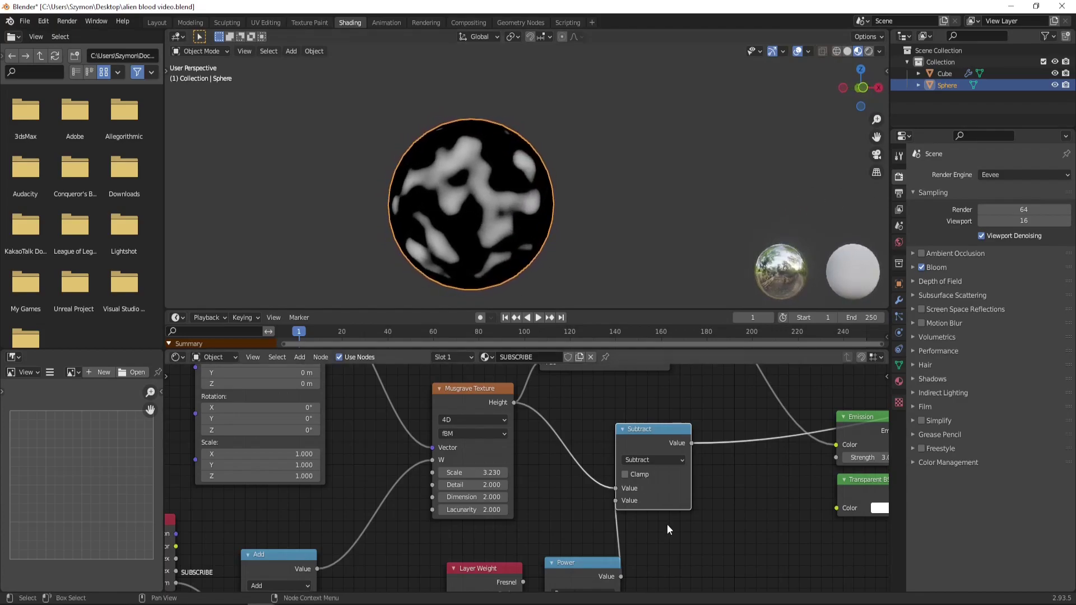
middle_drag(680, 533, 680, 451)
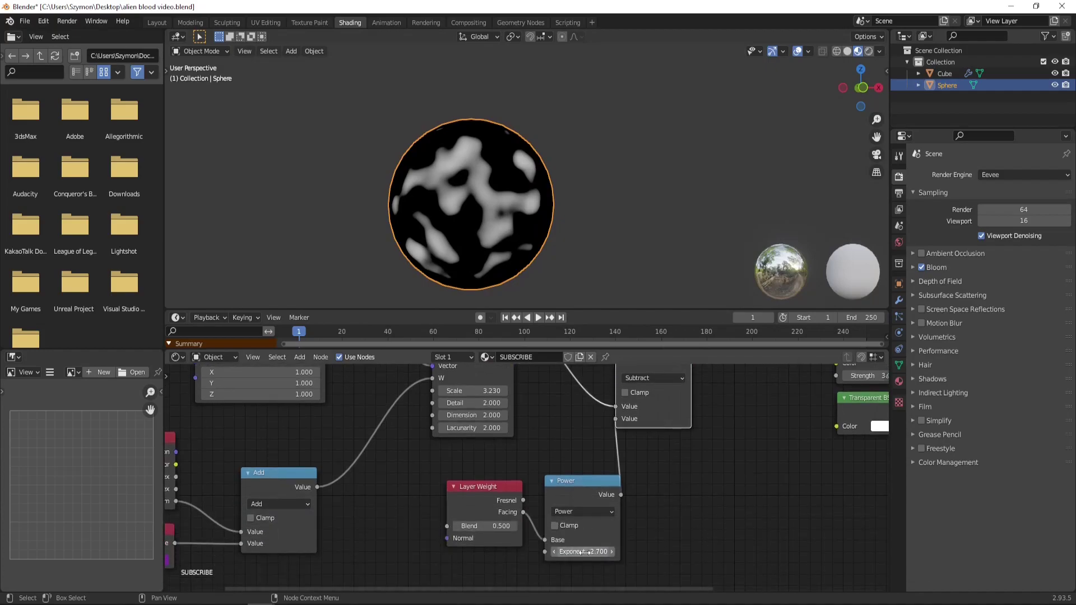
shift+drag(583, 552, 537, 551)
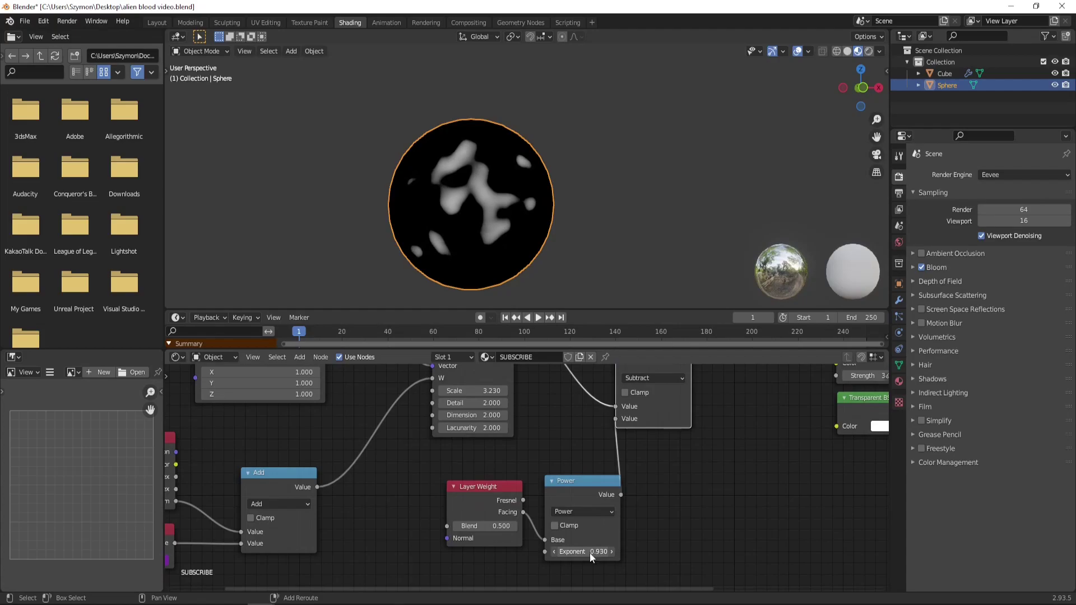
middle_drag(482, 224, 482, 197)
key(Home)
Step: Space out the graph by moving the Subtract node and the Emission, Transparent, Mix Shader and output nodes farther along
scroll(524, 439, down, 3)
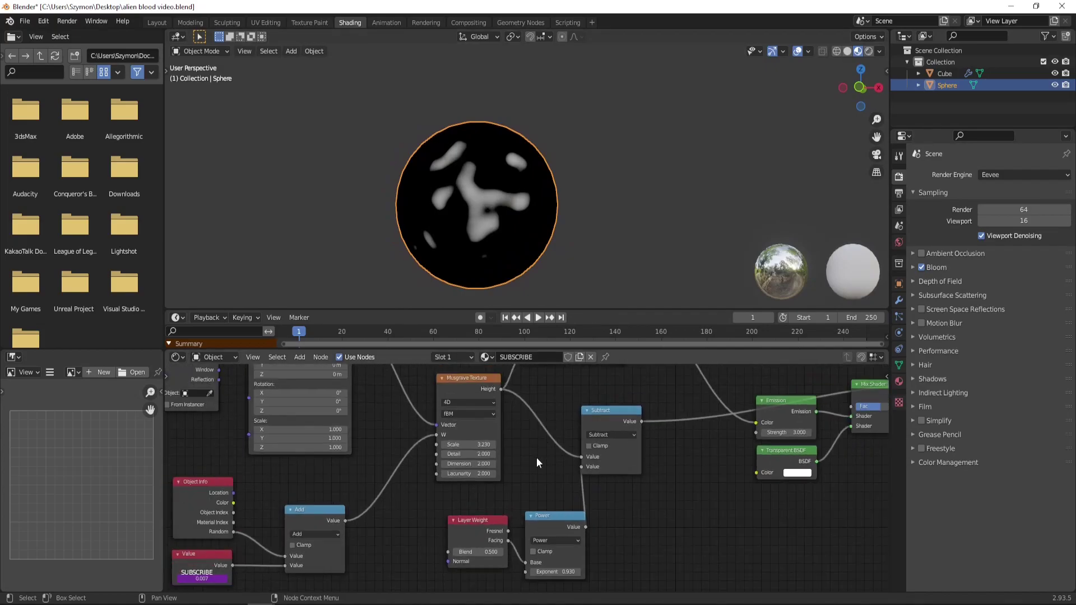
drag(590, 442, 645, 444)
middle_drag(726, 448, 581, 456)
drag(606, 399, 792, 515)
drag(591, 438, 680, 431)
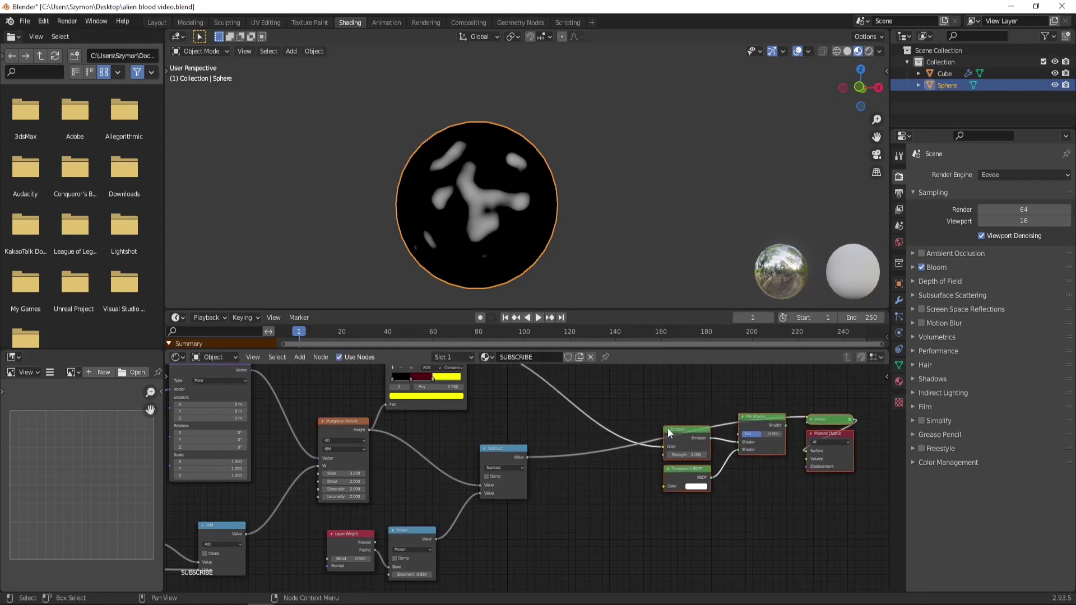
Step: Move the Musgrave Texture closer to the Mapping node and the Layer Weight and Power nodes closer to Subtract
scroll(526, 432, down, 3)
middle_drag(386, 423, 475, 447)
drag(472, 458, 448, 448)
middle_drag(595, 499, 596, 455)
drag(472, 494, 537, 487)
middle_drag(658, 479, 584, 520)
Step: Duplicate the Subtract math node and place the copy above the Emission node
scroll(558, 500, up, 4)
scroll(547, 449, up, 1)
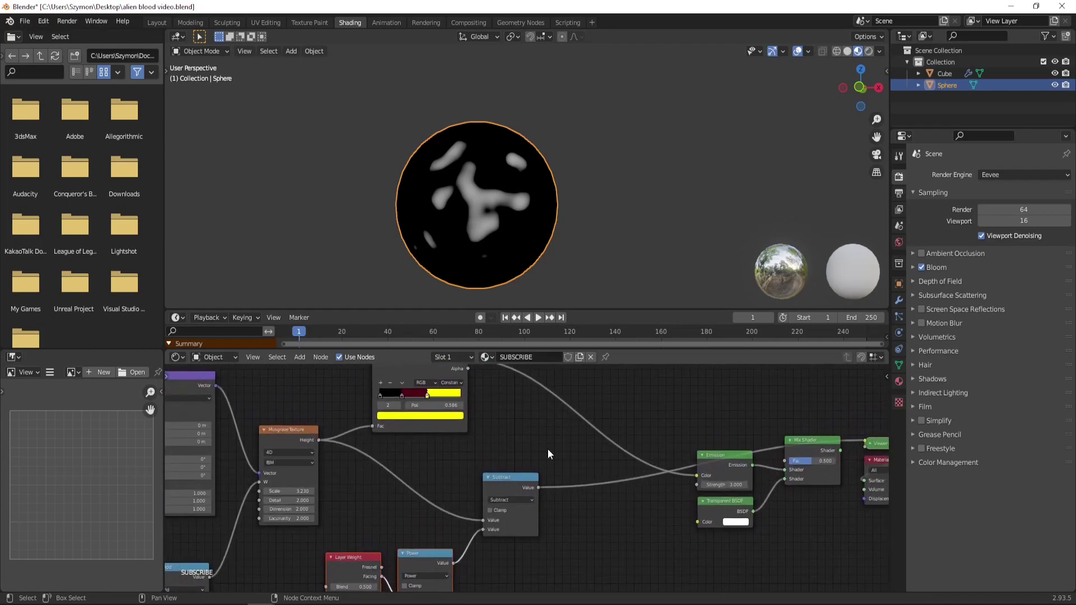
click(496, 481)
key(shift+d)
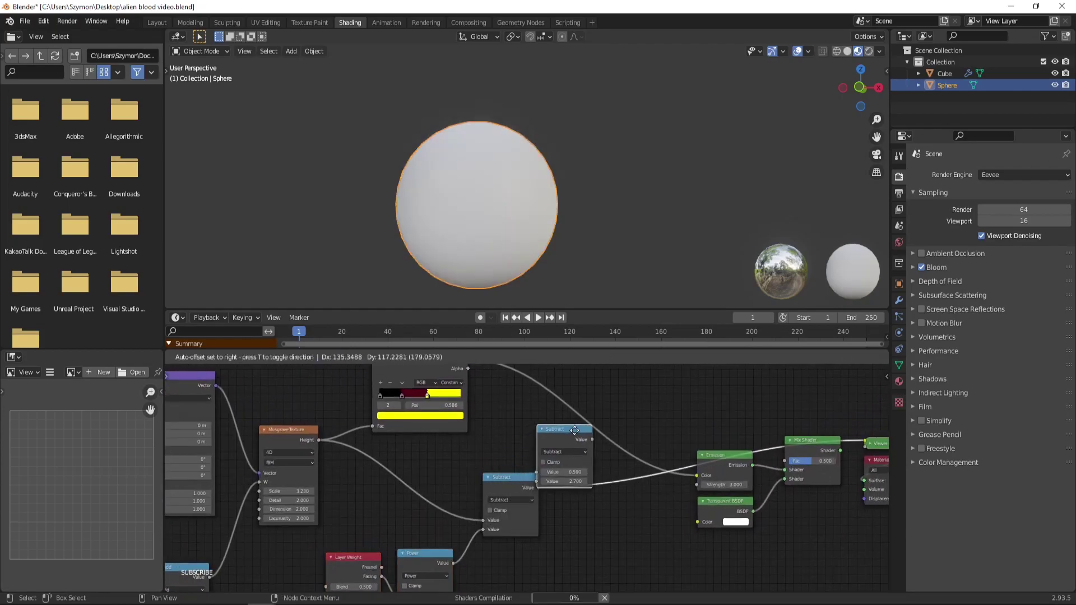
click(669, 387)
scroll(570, 466, up, 1)
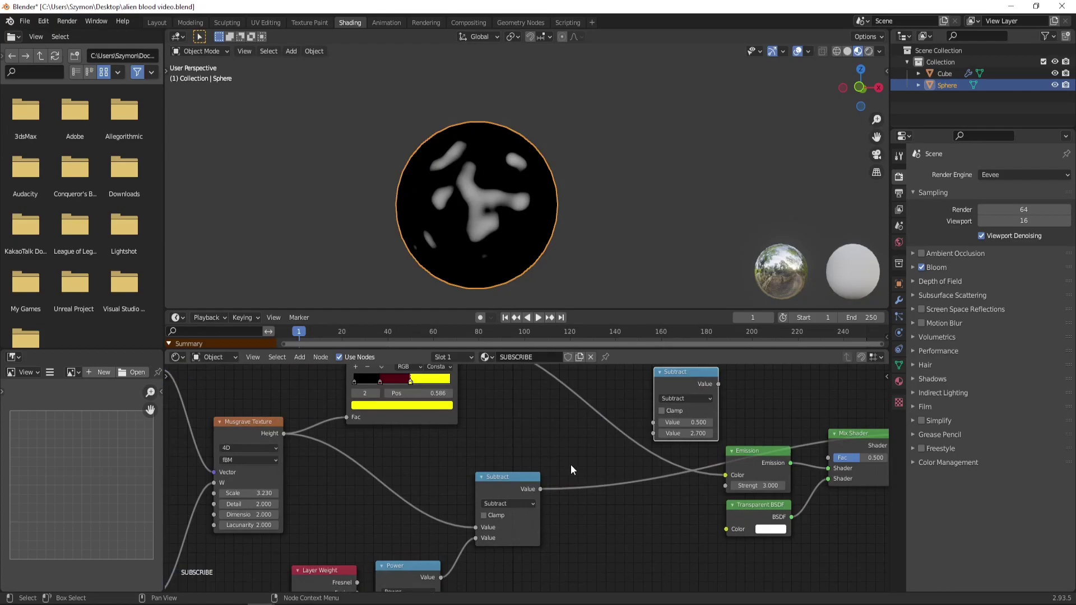
Step: Change the duplicated math node to Greater Than and wire the Subtract output into its Value input
click(677, 408)
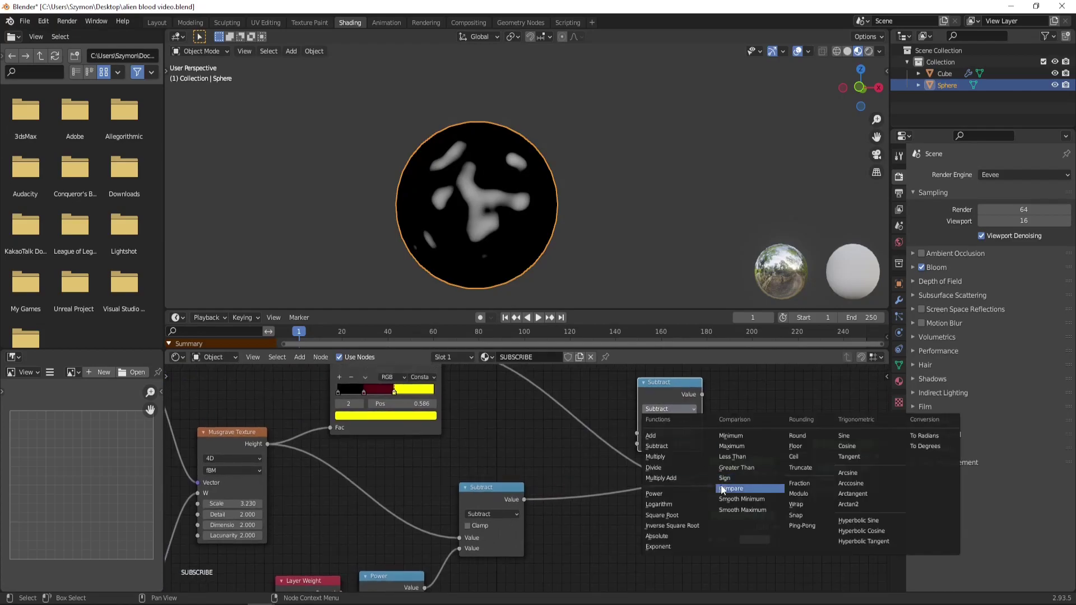
click(734, 468)
drag(524, 499, 638, 433)
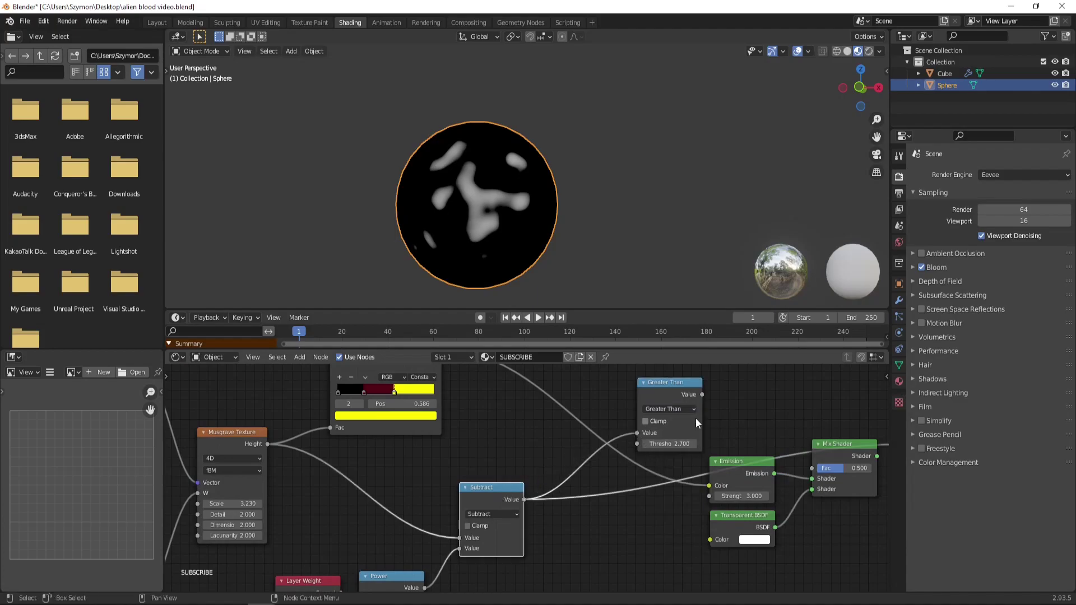
Step: Set the Greater Than Threshold to 0.010 and compare its preview on the sphere with that of the Subtract node
ctrl+shift+click(657, 385)
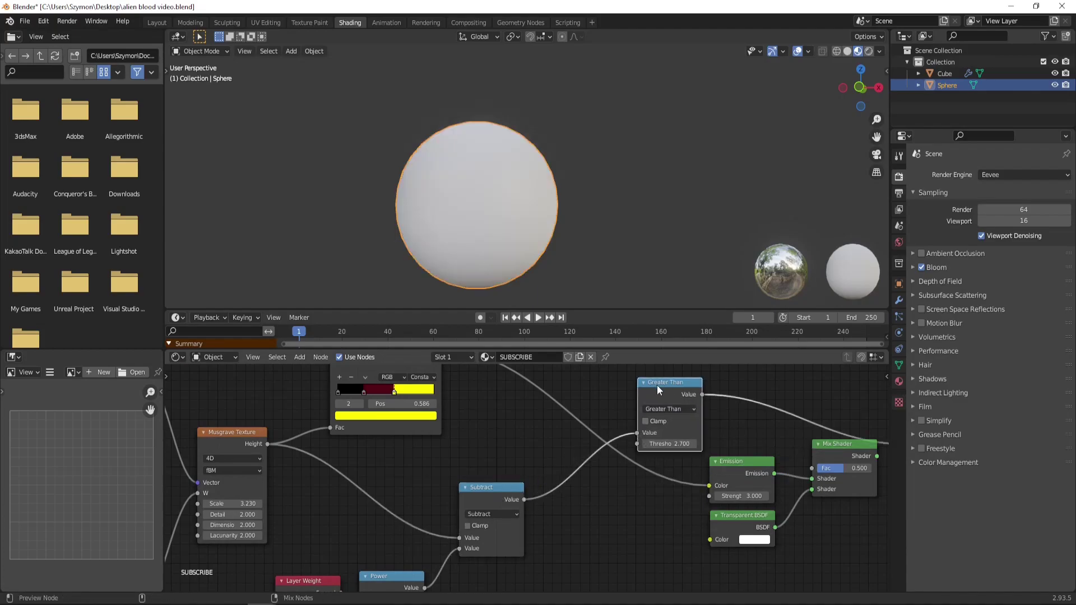
mouse_move(679, 444)
mouse_down()
mouse_move(623, 444)
mouse_move(714, 444)
mouse_move(674, 444)
mouse_up()
click(674, 443)
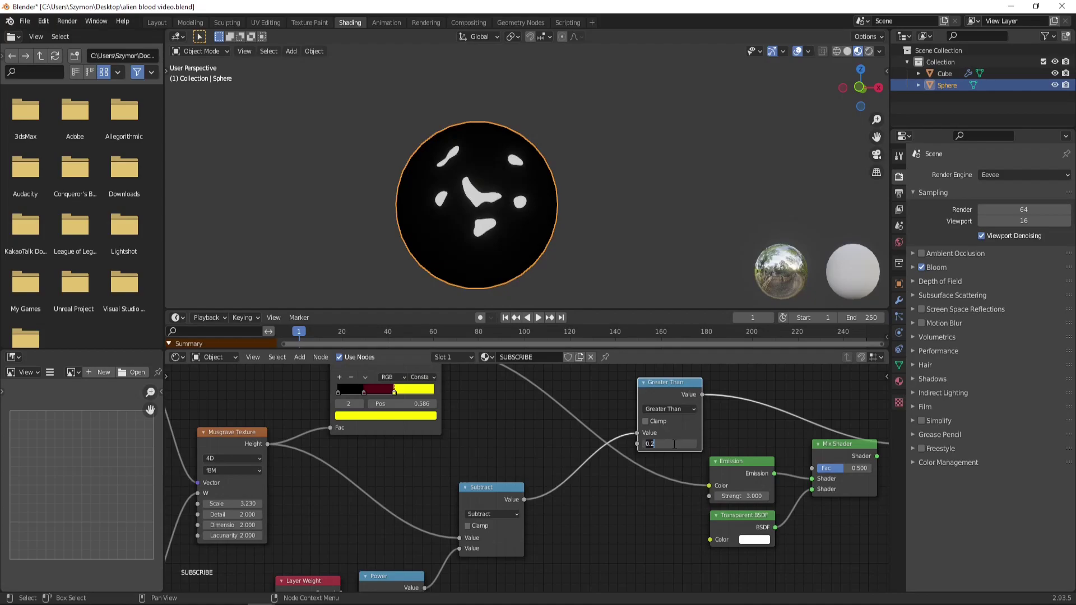
key(Return)
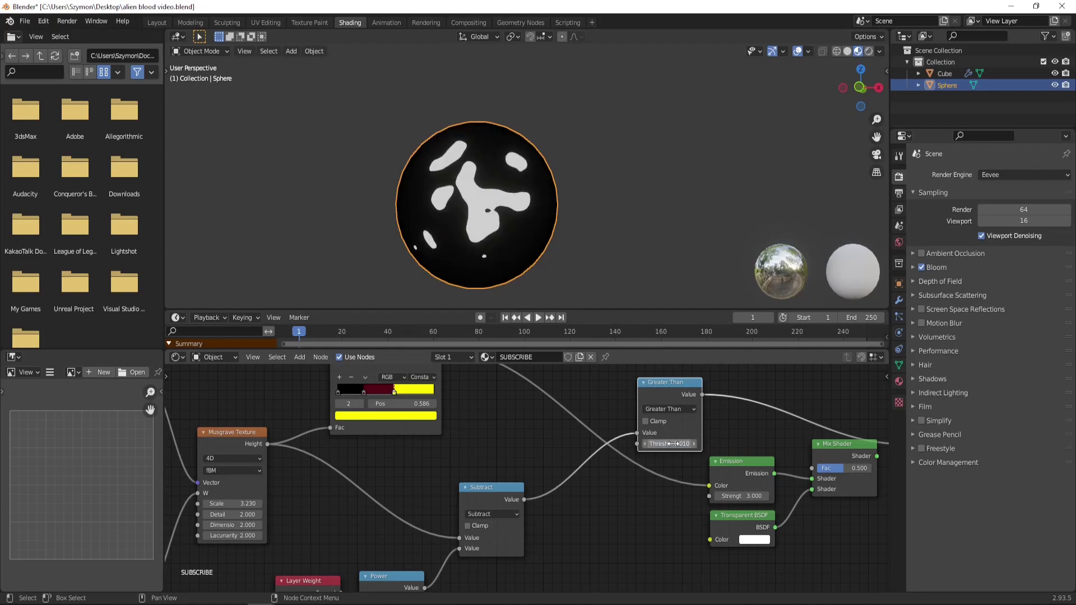
ctrl+shift+click(474, 497)
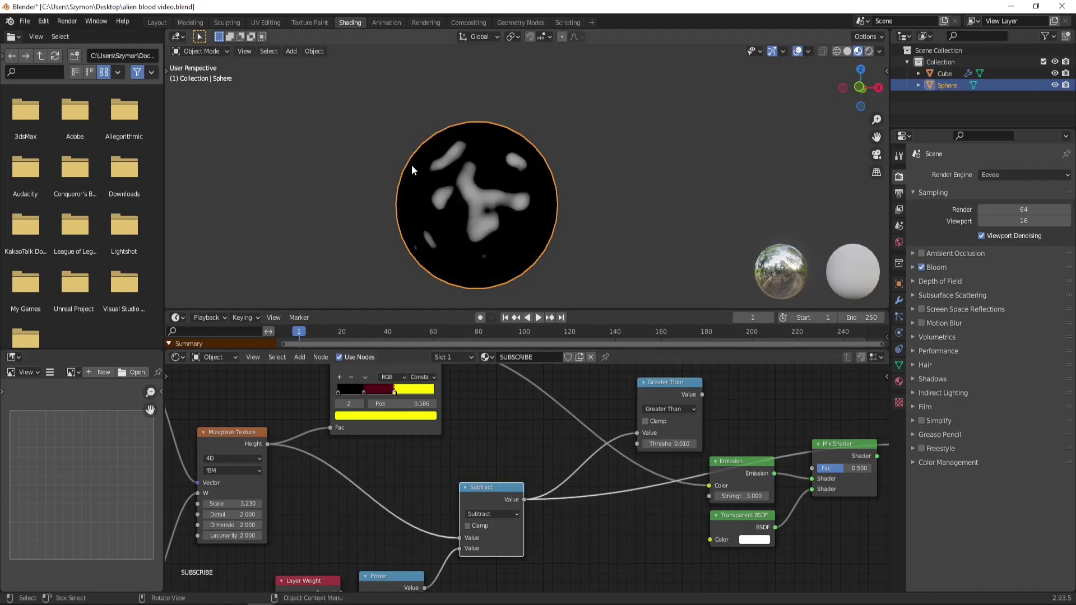
scroll(500, 230, up, 3)
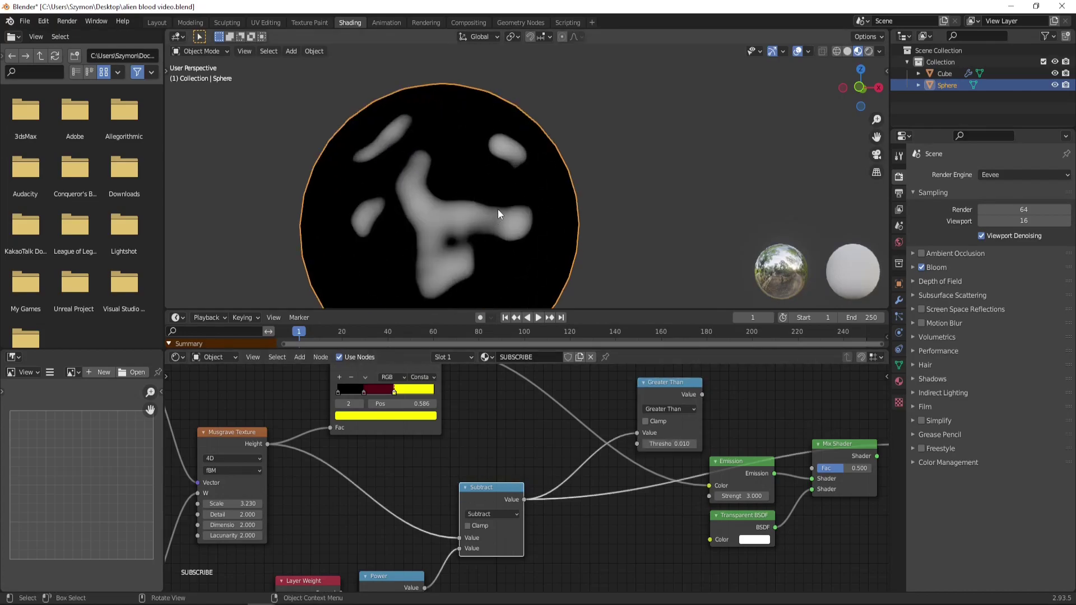
scroll(447, 250, down, 4)
ctrl+shift+click(671, 392)
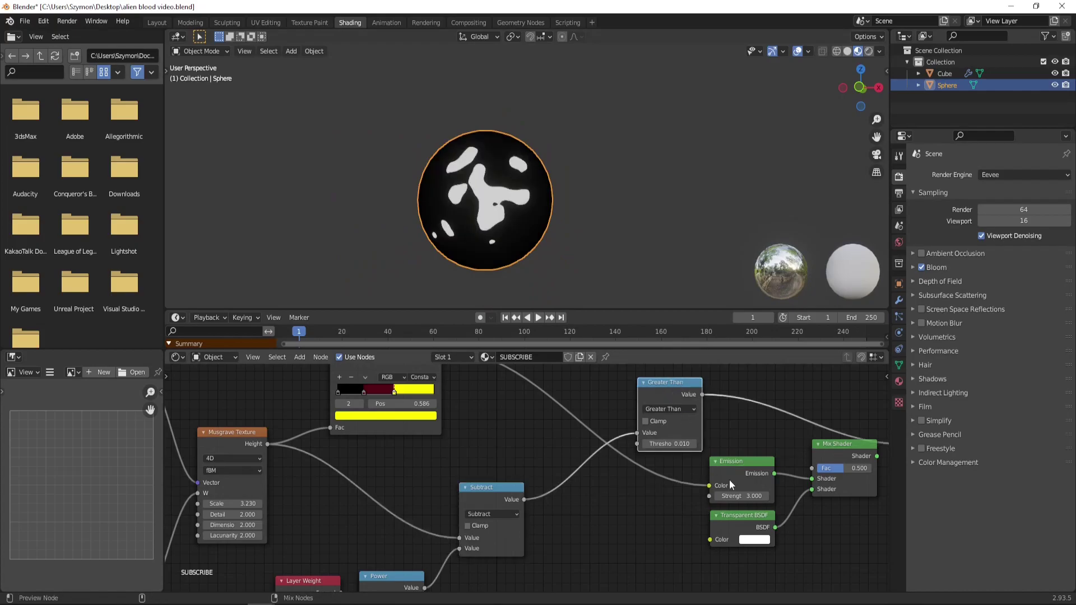
Step: Wire the Greater Than output into the Mix Shader's Fac and set the material's Blend Mode to Alpha Clip
middle_drag(728, 402, 601, 406)
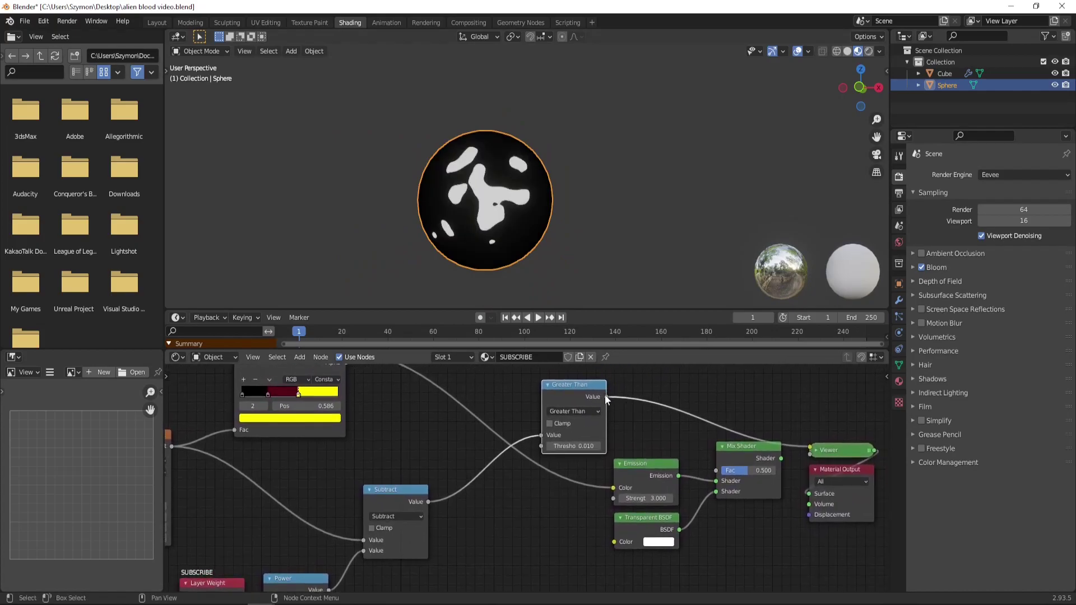
drag(605, 396, 718, 471)
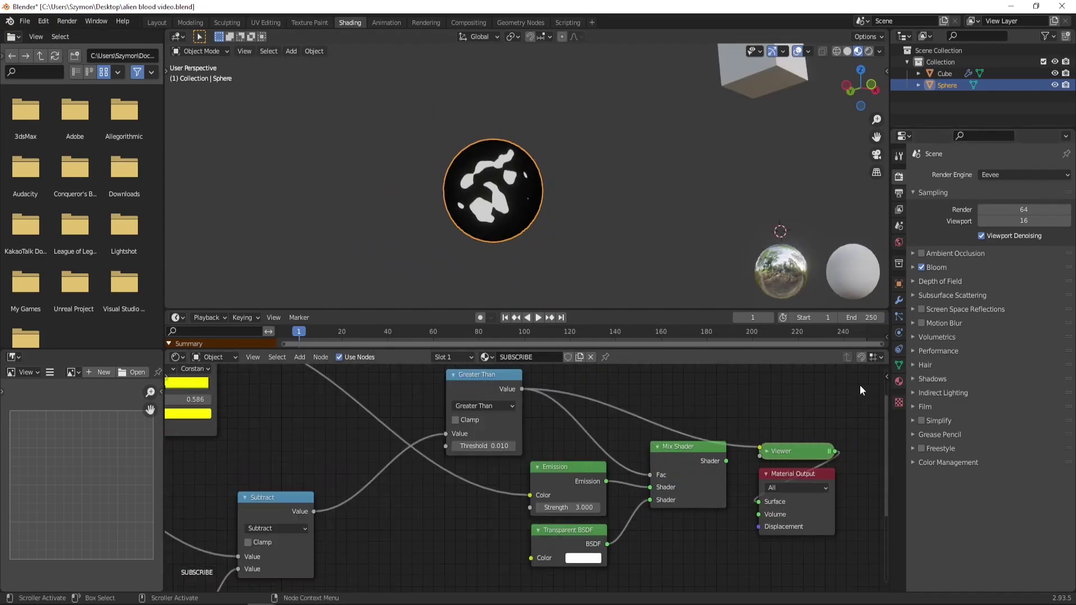
click(900, 381)
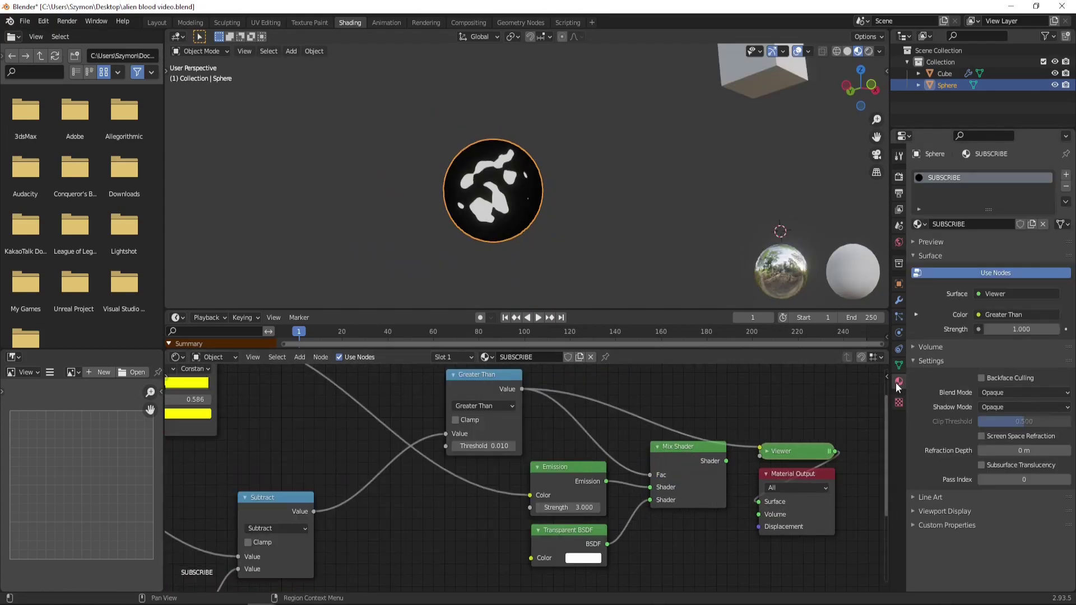
click(1012, 394)
click(1007, 419)
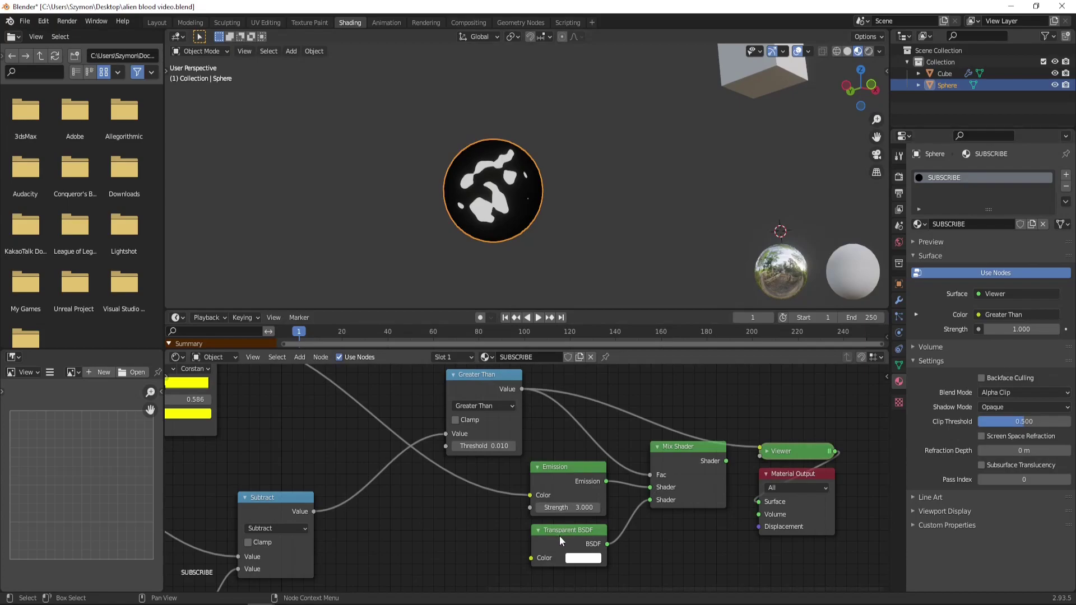
Step: Send the Mix Shader to the Material Output and swap its inputs so Transparent BSDF comes first and Emission second
ctrl+shift+click(678, 453)
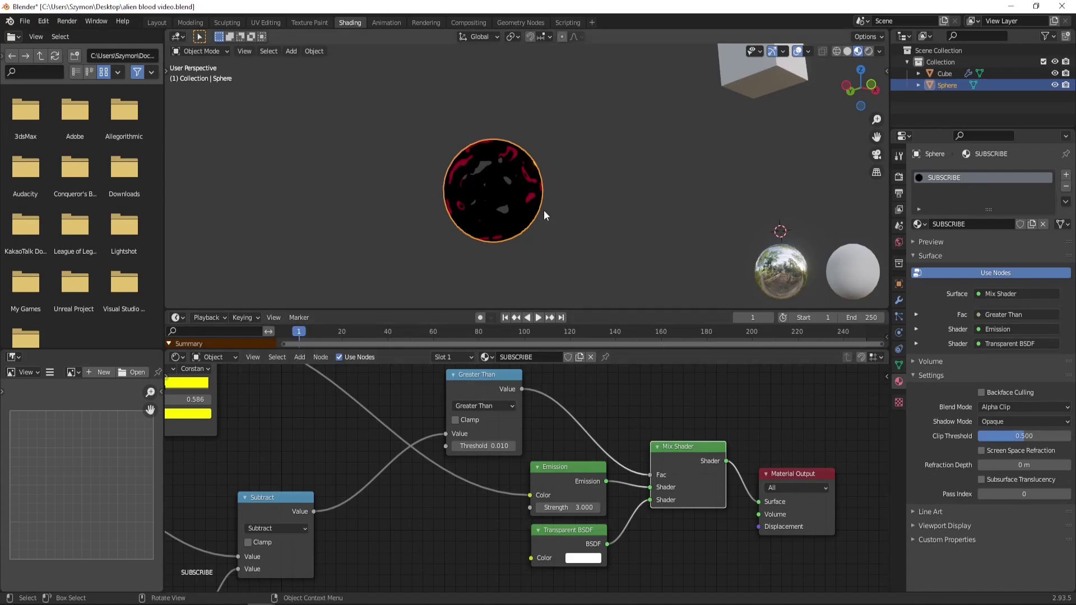
middle_drag(542, 209, 566, 224)
drag(650, 500, 650, 487)
click(572, 224)
middle_drag(568, 223, 496, 203)
middle_drag(583, 194, 512, 210)
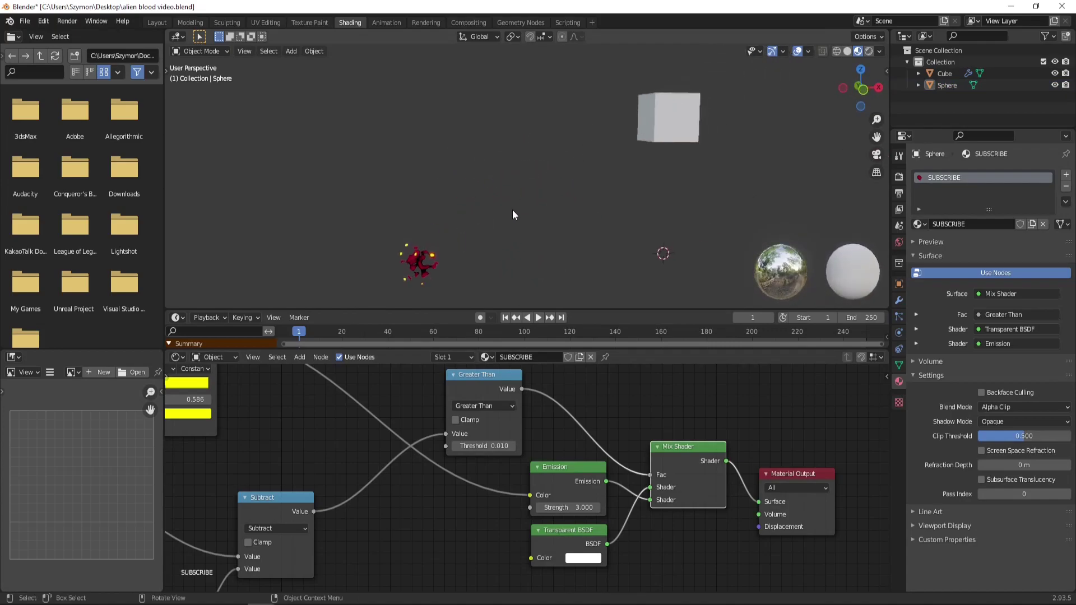
Step: Play the animation to examine the material on the cube's particles, and return to the first frame
click(671, 119)
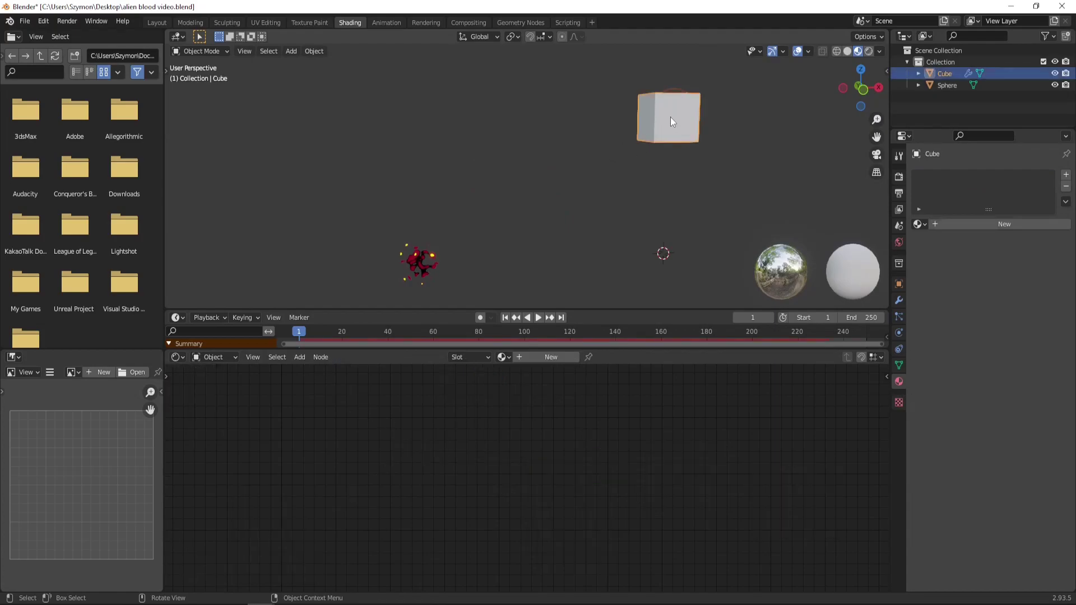
click(537, 318)
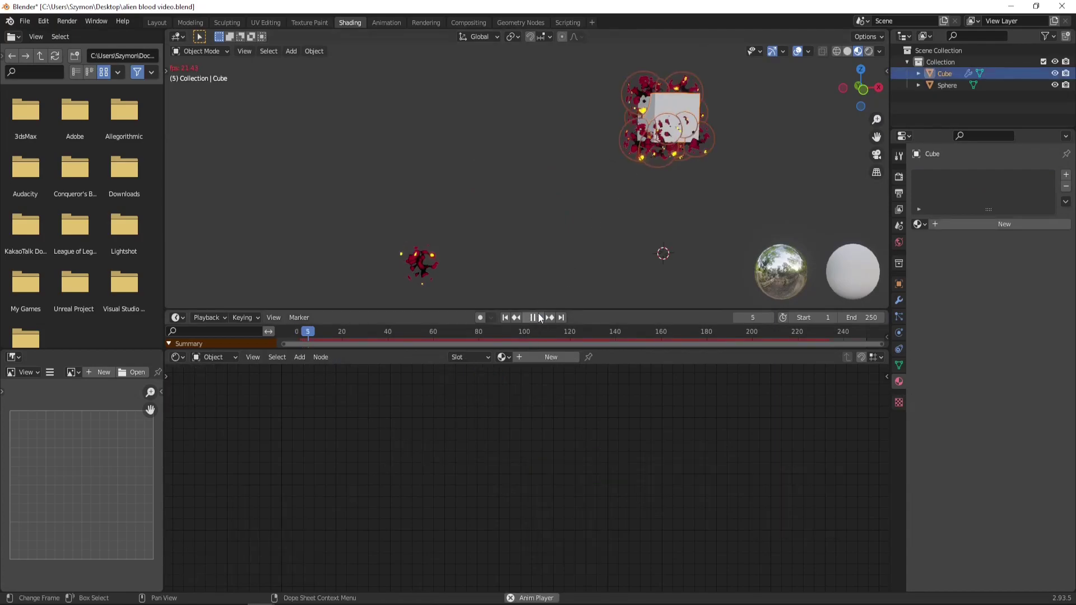
middle_drag(618, 152, 579, 164)
scroll(582, 191, down, 1)
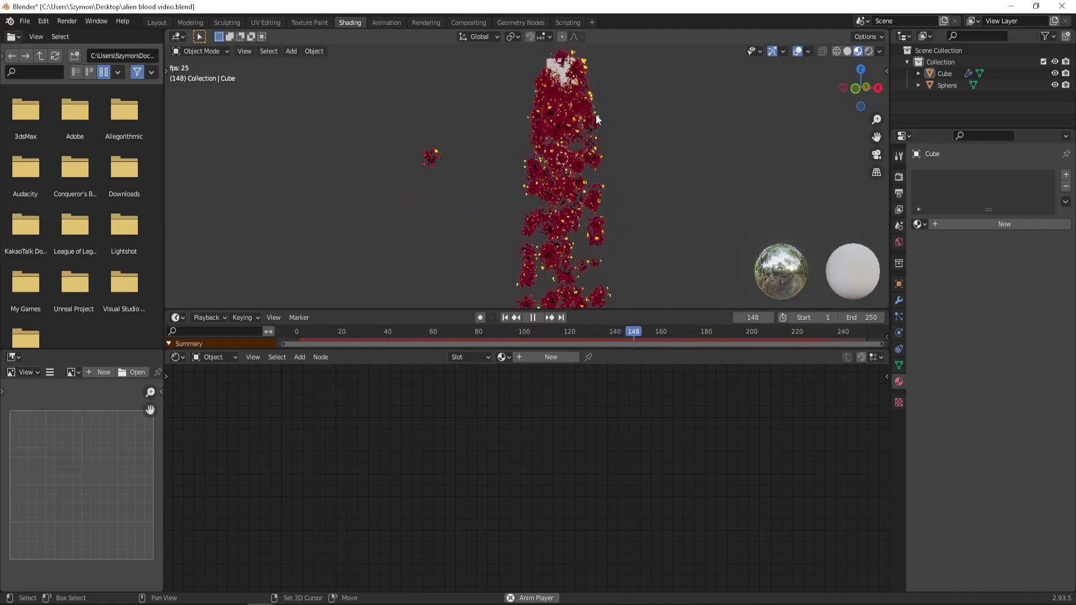
shift+middle_drag(596, 114, 618, 179)
scroll(552, 171, up, 2)
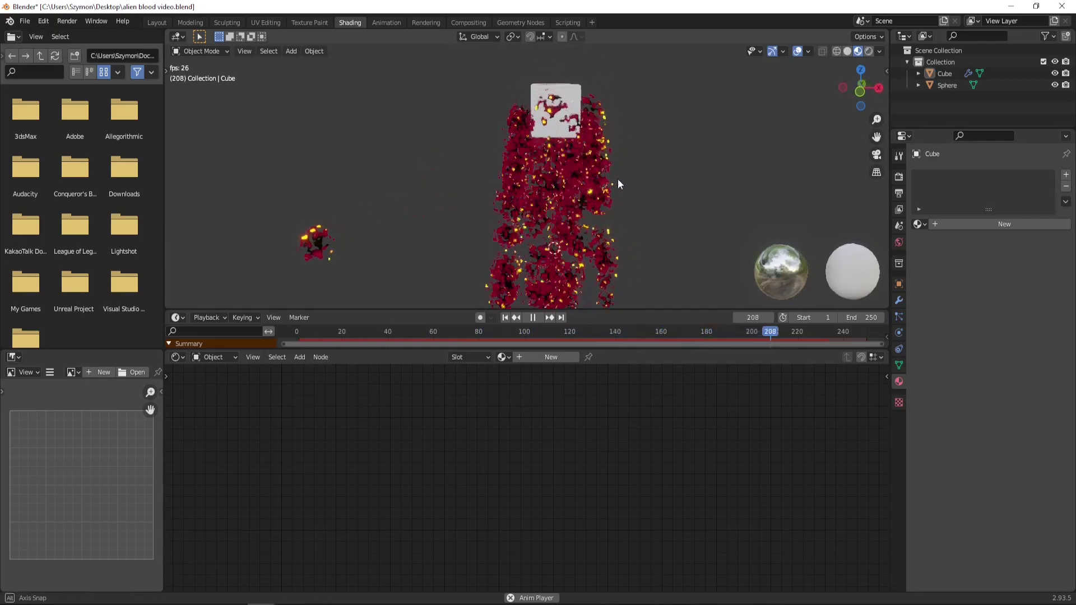
click(533, 318)
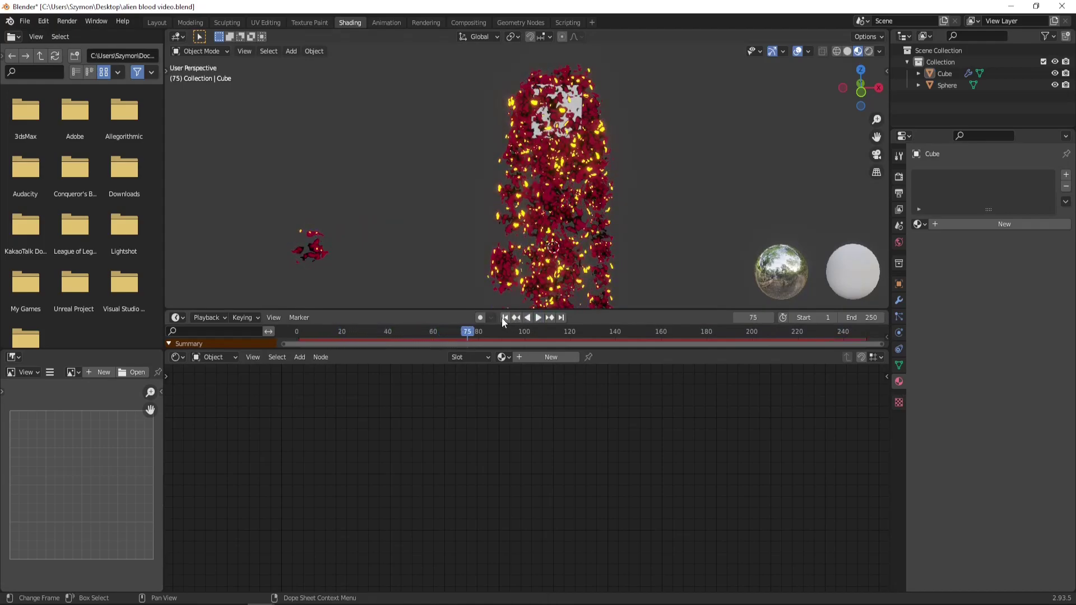
click(504, 317)
Step: Set the Physics Type of the cube's particle system to Boids and play back the animation
click(560, 105)
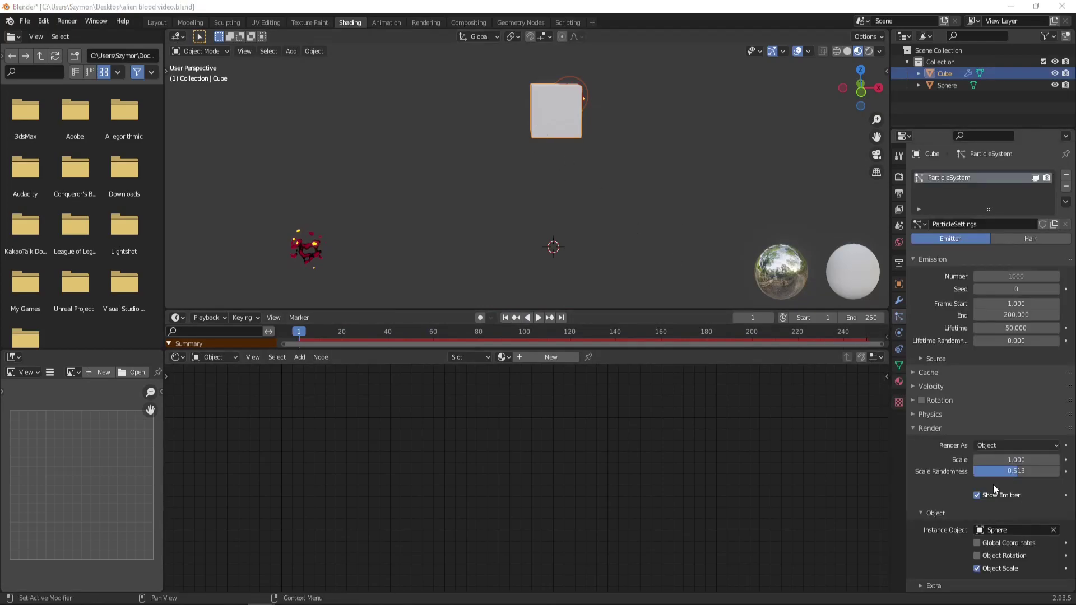
scroll(946, 427, down, 4)
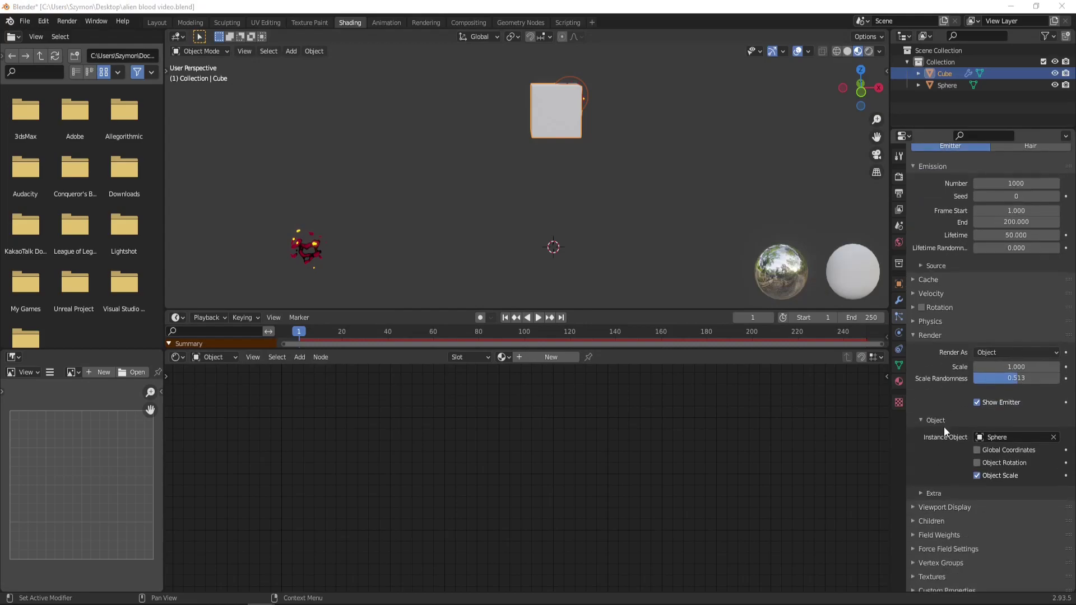
click(929, 316)
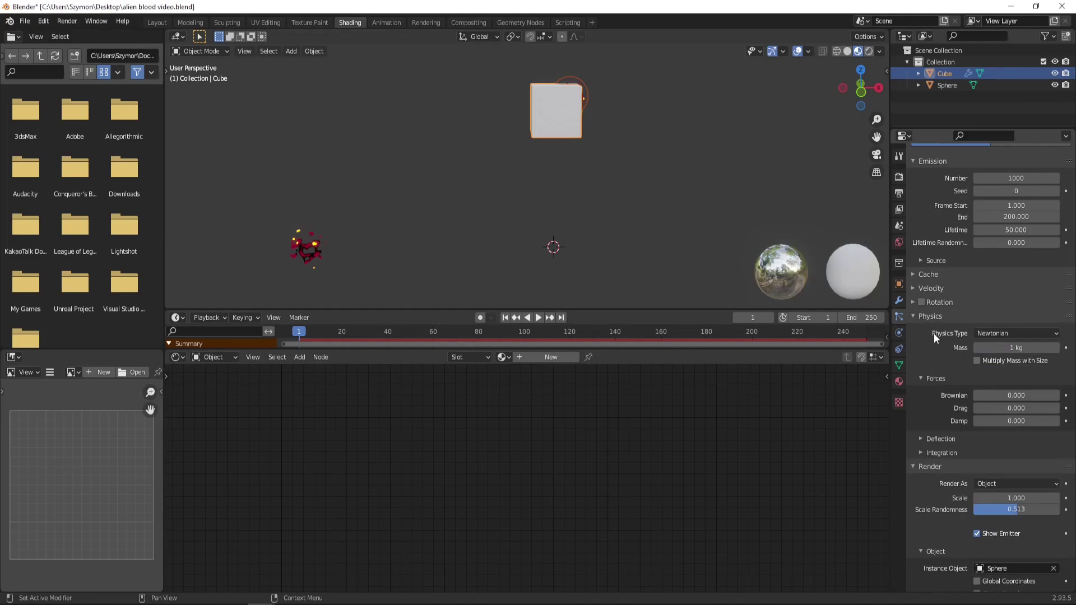
click(1010, 331)
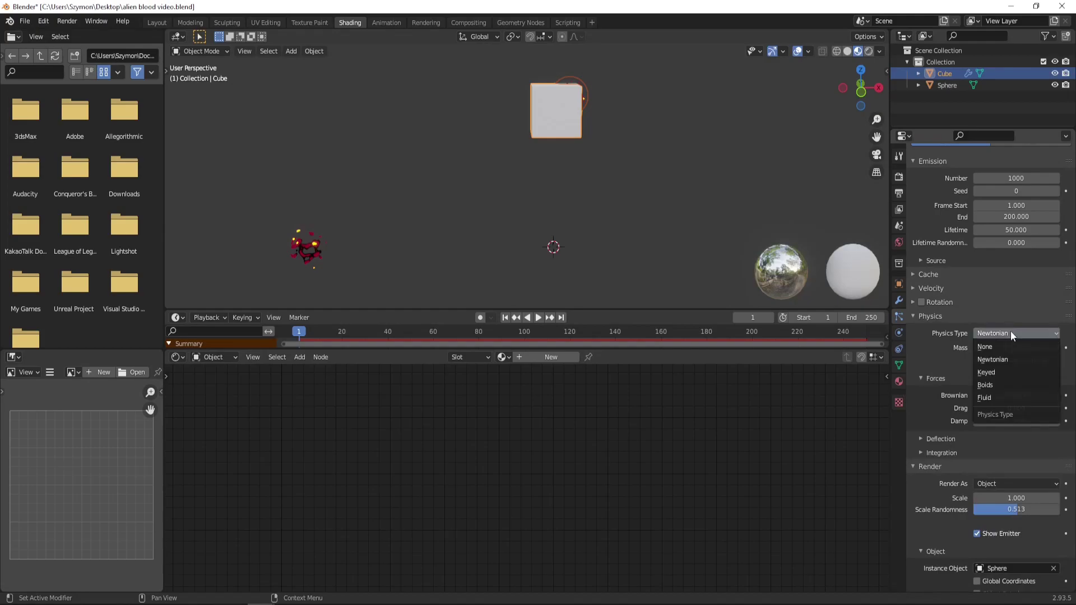
click(1008, 385)
shift+middle_drag(619, 131, 605, 181)
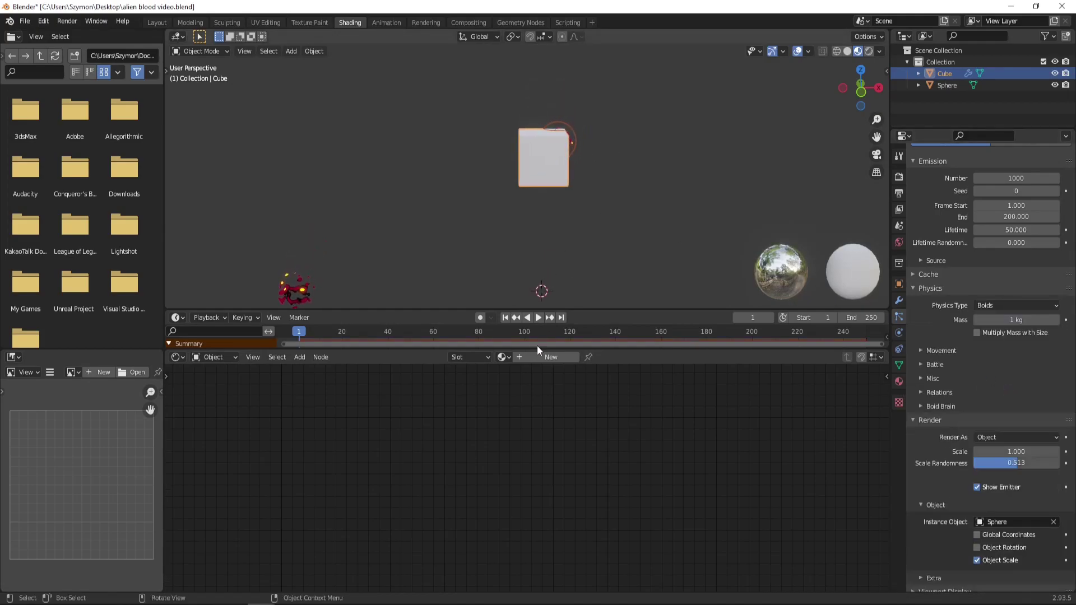
click(538, 317)
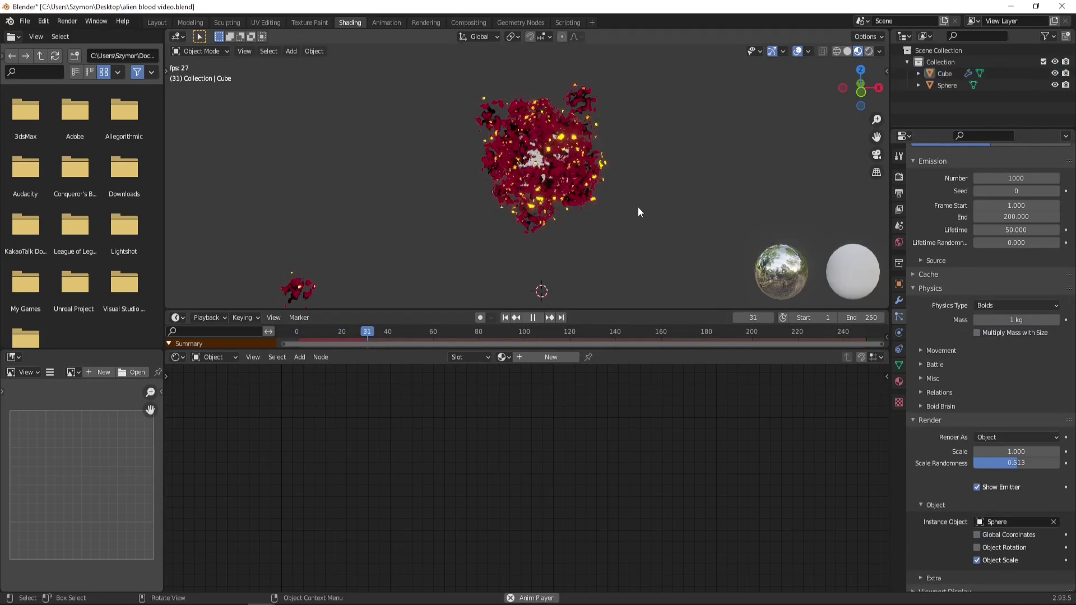
mouse_move(590, 177)
middle_down()
mouse_move(604, 194)
mouse_move(569, 176)
middle_up()
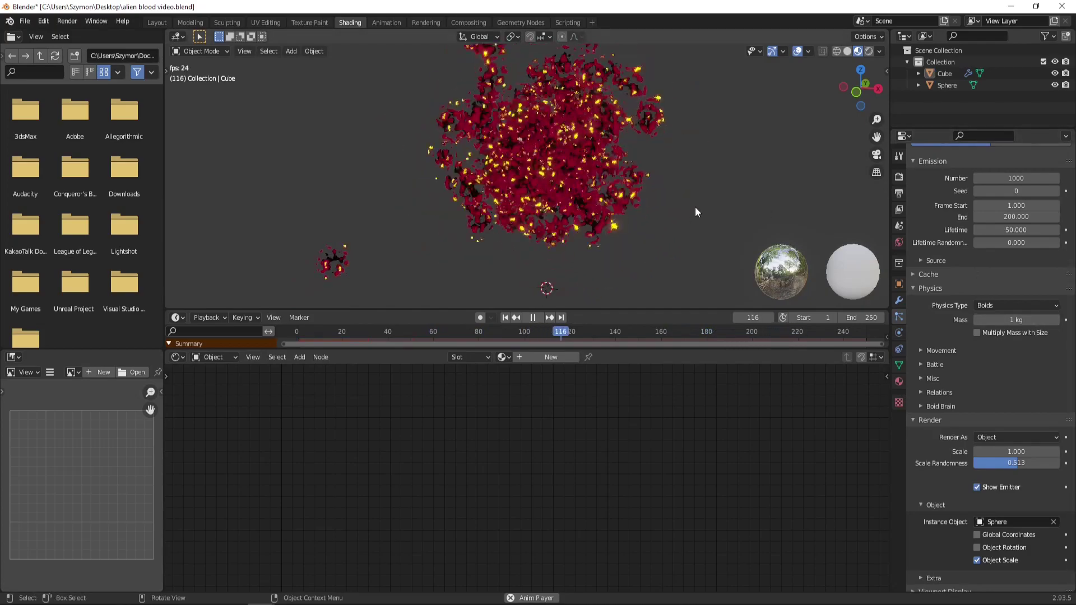
Step: Set the particles' Mass to 15 kg while the animation plays
click(1015, 320)
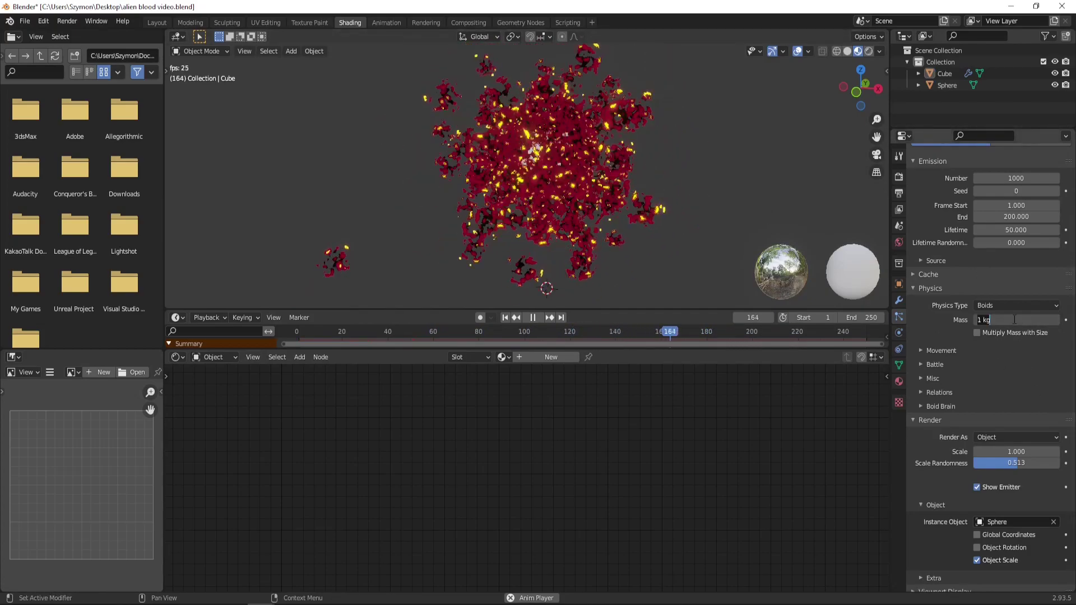
text(5)
key(Return)
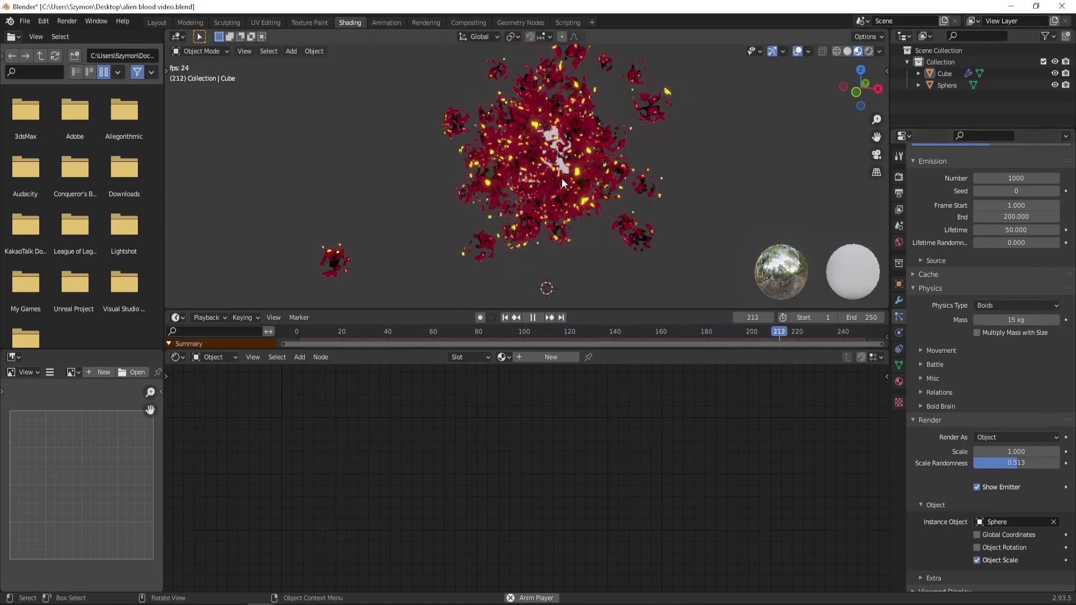
shift+middle_drag(599, 153, 603, 171)
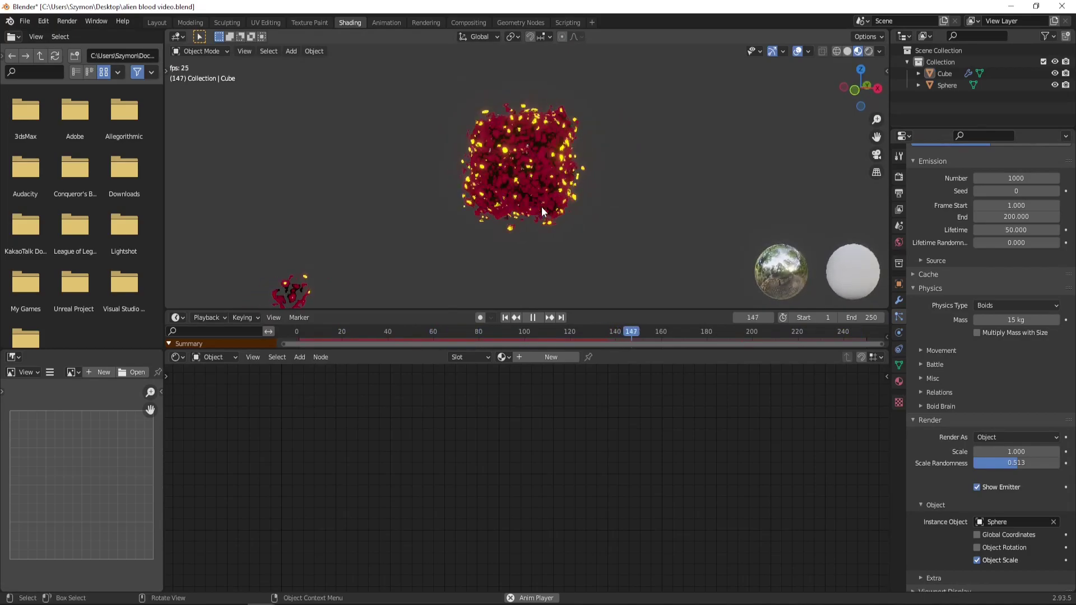
Step: Turn off Allow Flight in the Boids movement settings of the cube's particle system
scroll(986, 410, down, 4)
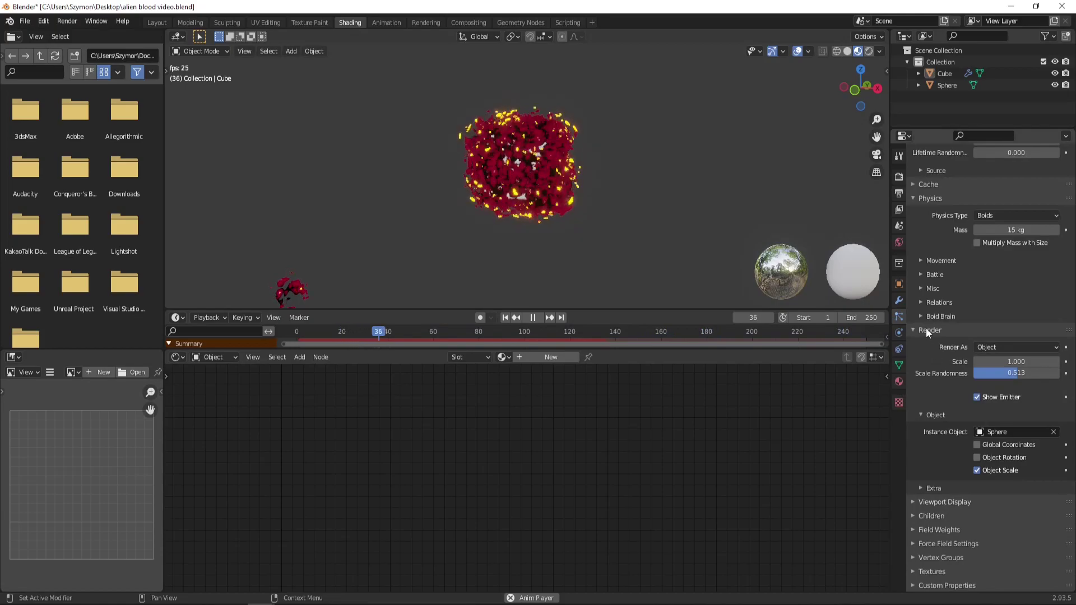
scroll(927, 337, up, 2)
click(924, 306)
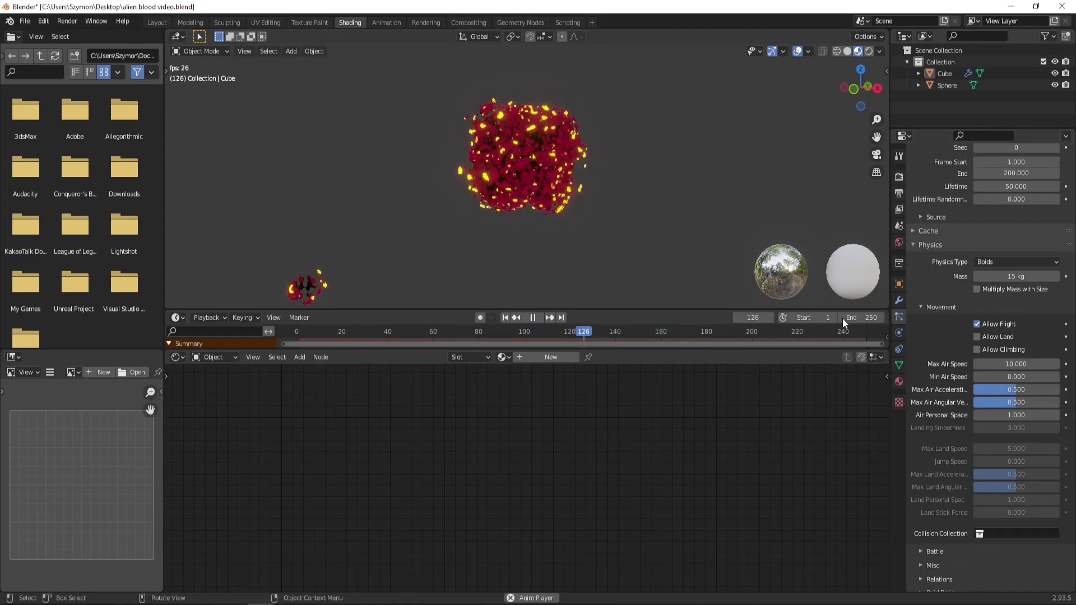
click(976, 325)
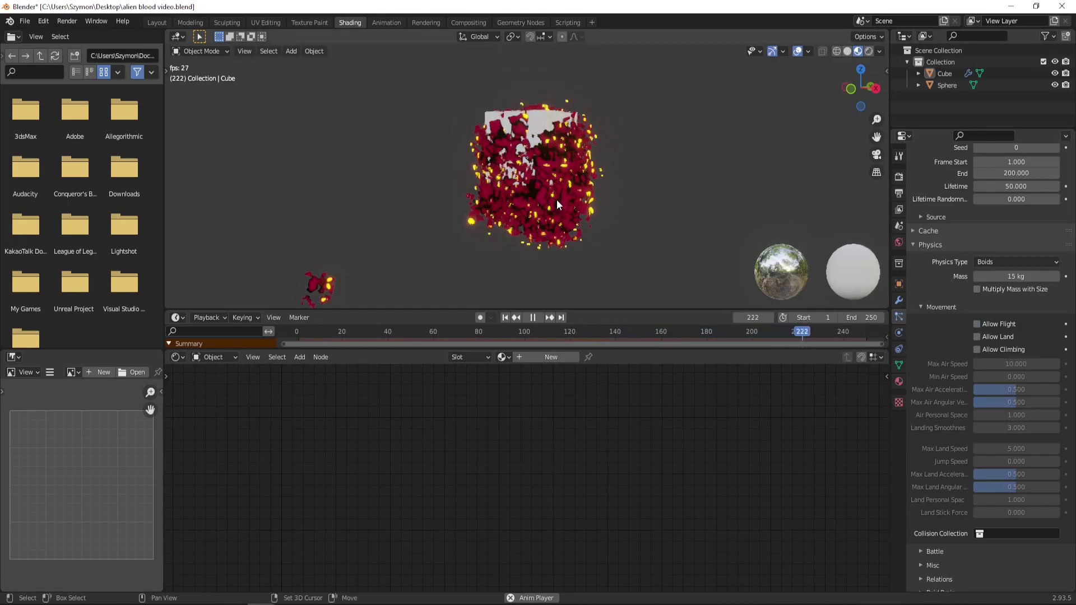
Step: Set the emission source of the cube's particle system to emit from Volume
middle_drag(556, 199, 566, 221)
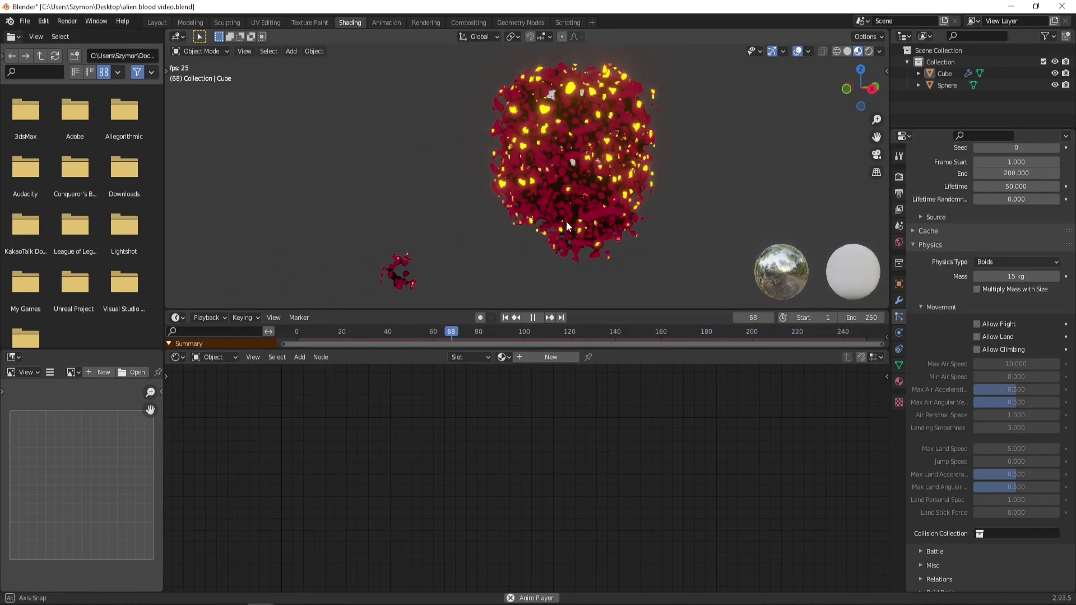
middle_drag(566, 221, 628, 211)
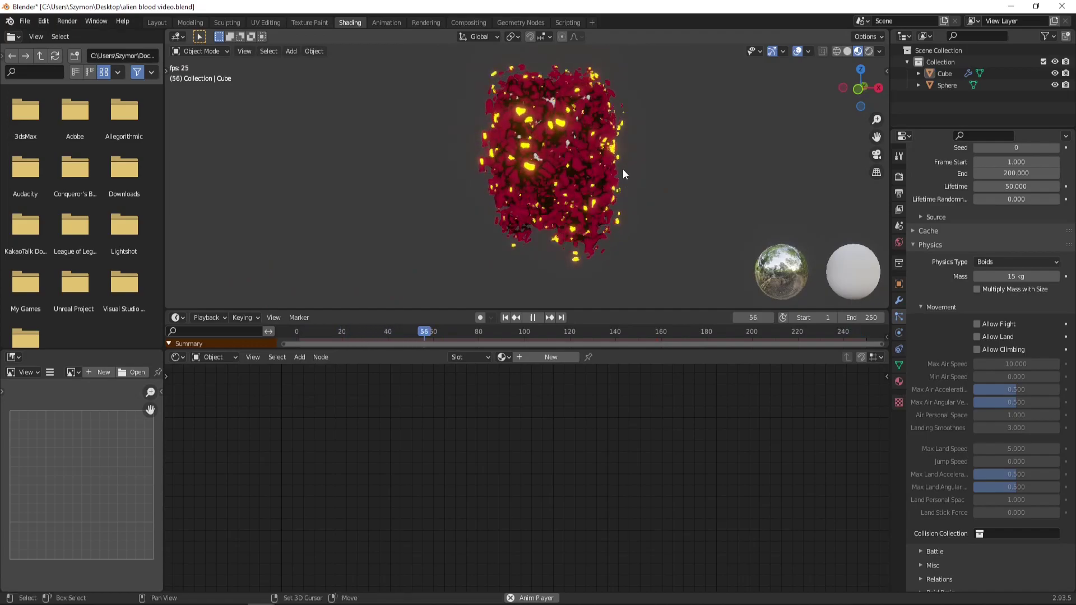
shift+middle_drag(623, 169, 579, 186)
scroll(947, 358, up, 6)
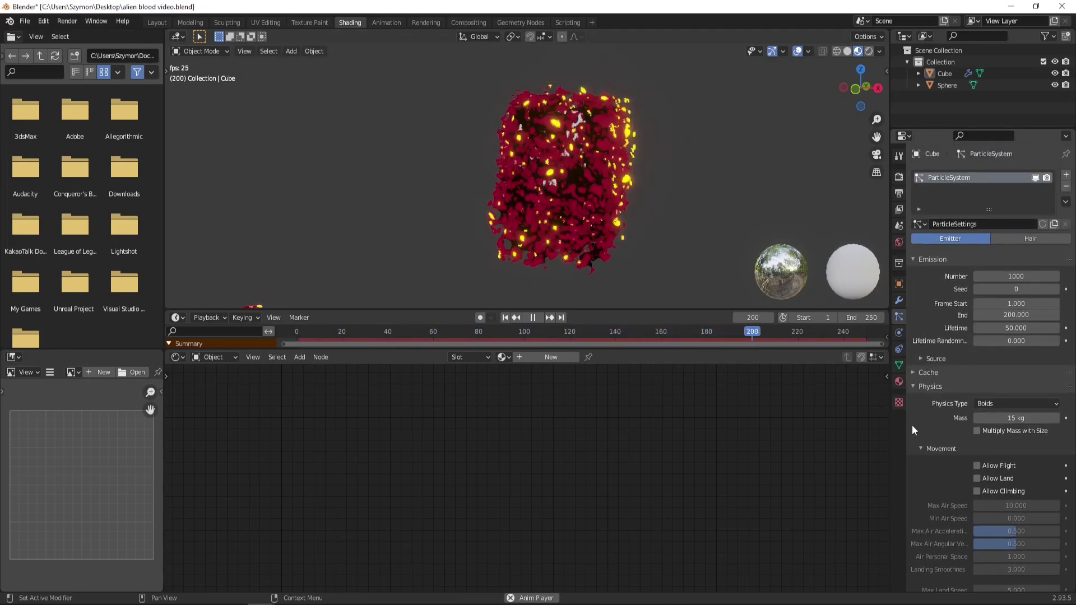
scroll(930, 392, down, 1)
click(922, 363)
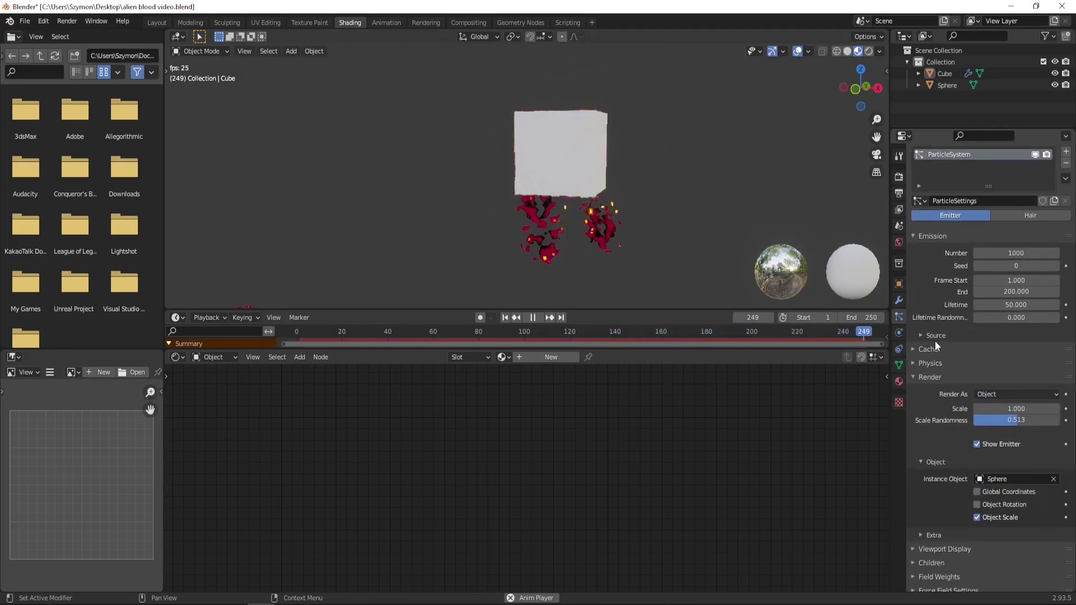
click(934, 335)
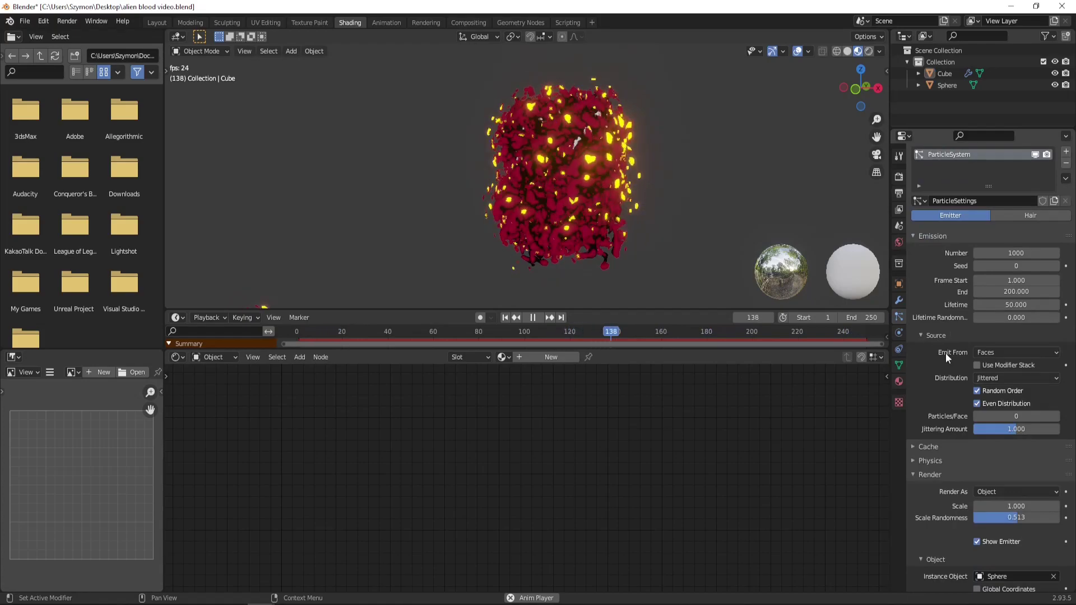
click(1000, 354)
click(992, 392)
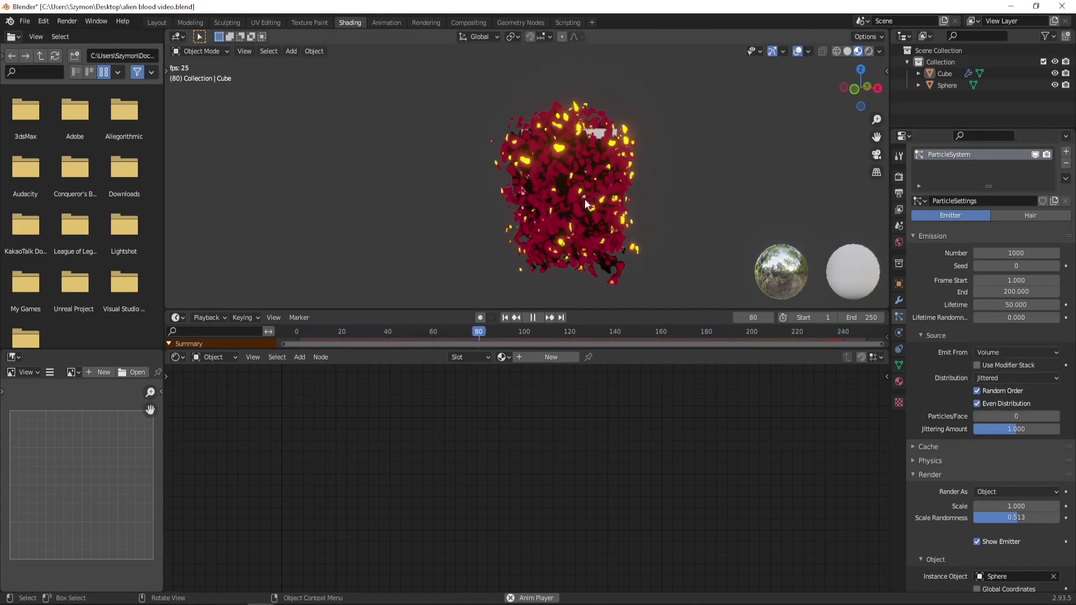
Step: Set the particle emission's Frame Start to -100 and replay the animation from the first frame
mouse_move(628, 145)
middle_down()
mouse_move(598, 156)
mouse_move(614, 153)
middle_up()
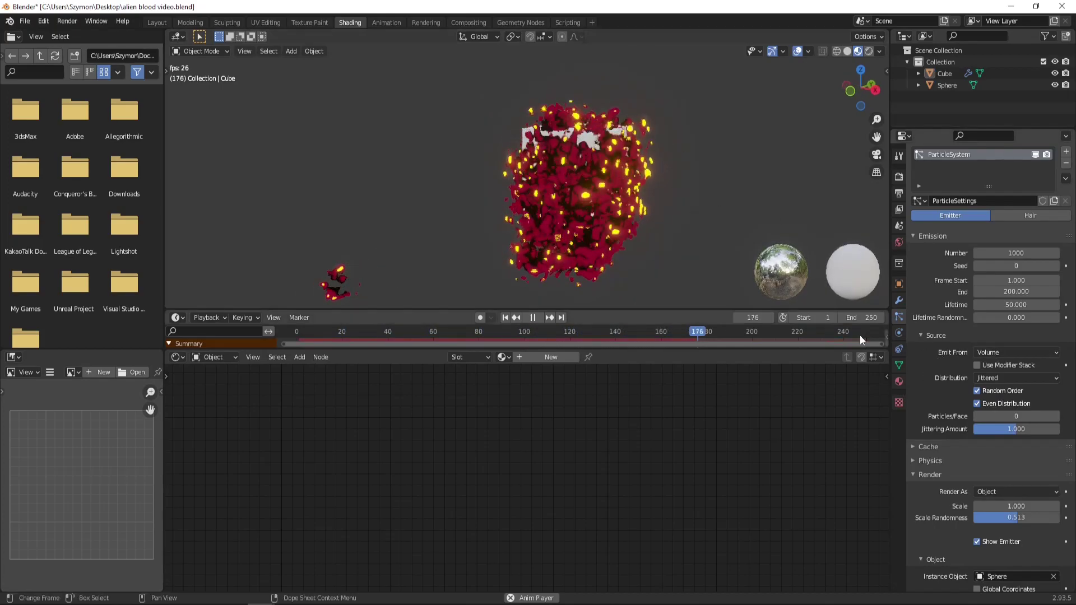
mouse_move(604, 144)
middle_down()
mouse_move(593, 170)
mouse_move(608, 162)
middle_up()
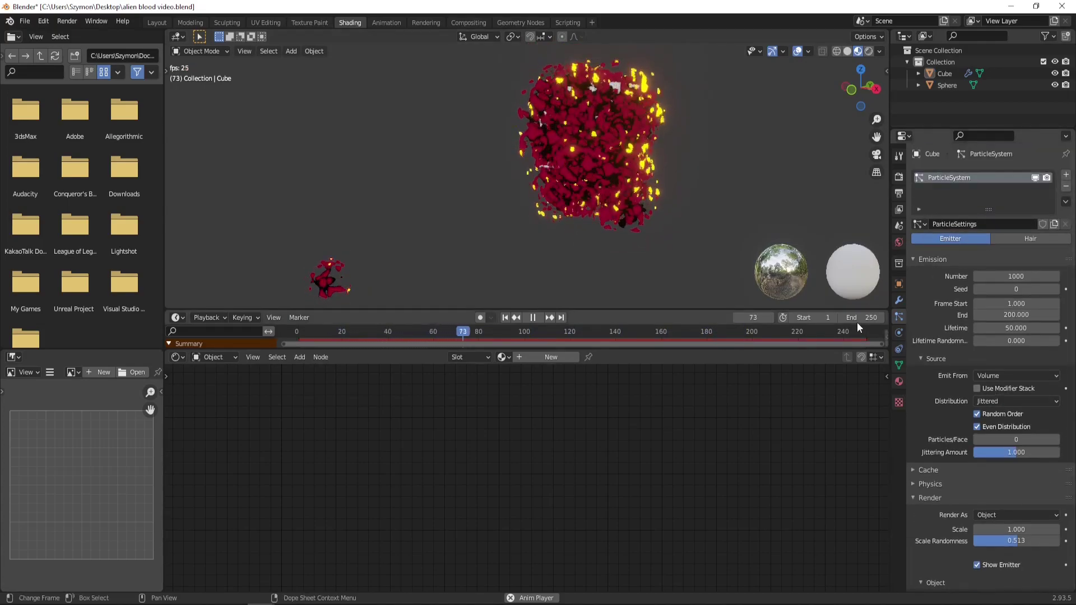
mouse_move(590, 148)
middle_down()
mouse_move(609, 148)
mouse_move(566, 154)
mouse_move(577, 152)
middle_up()
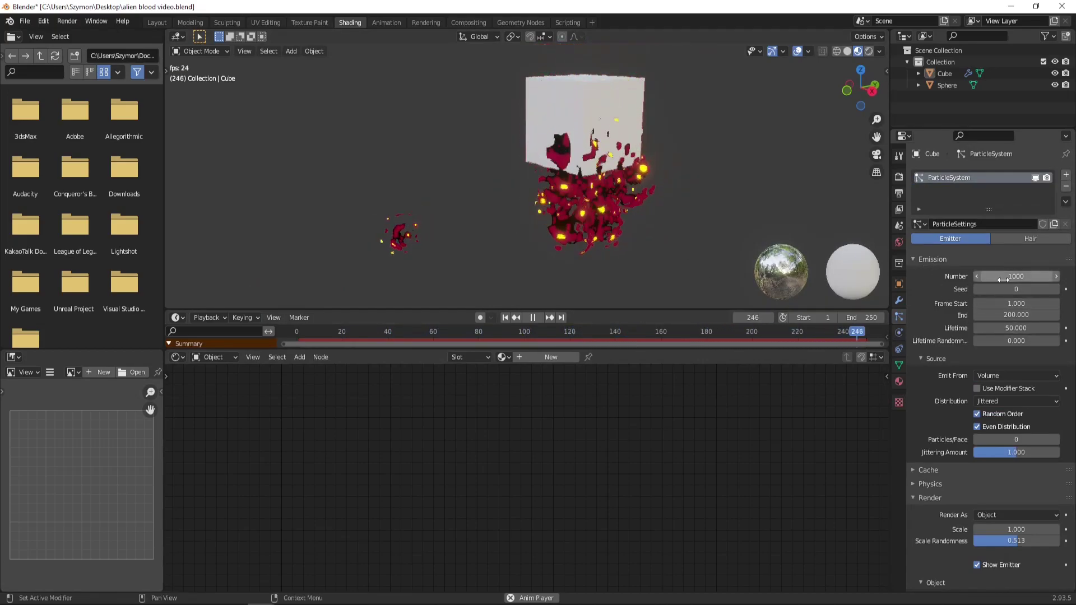
double_click(1015, 307)
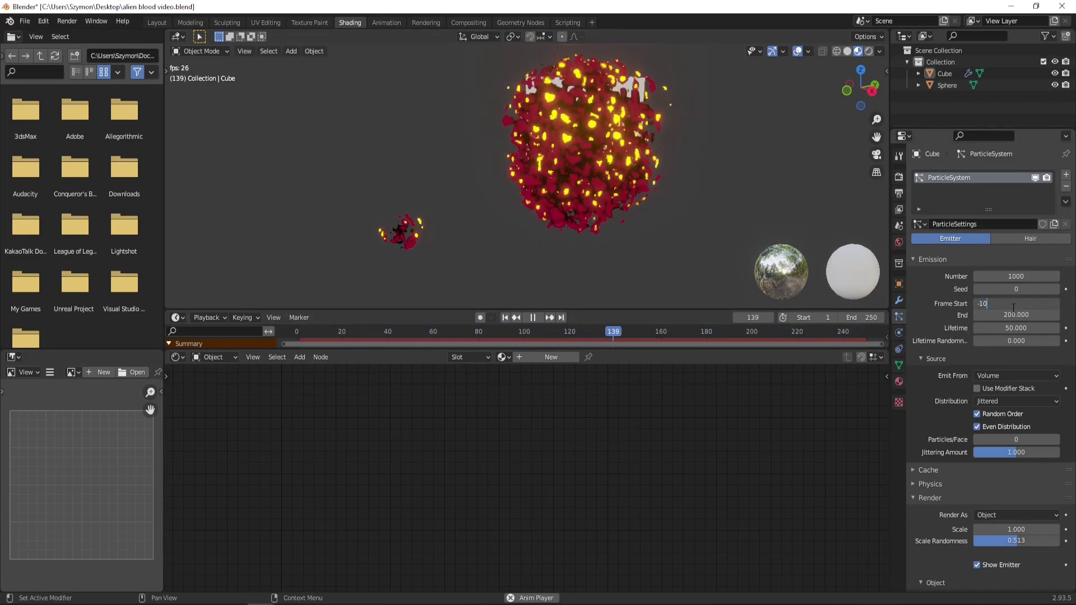
text(-100)
key(Return)
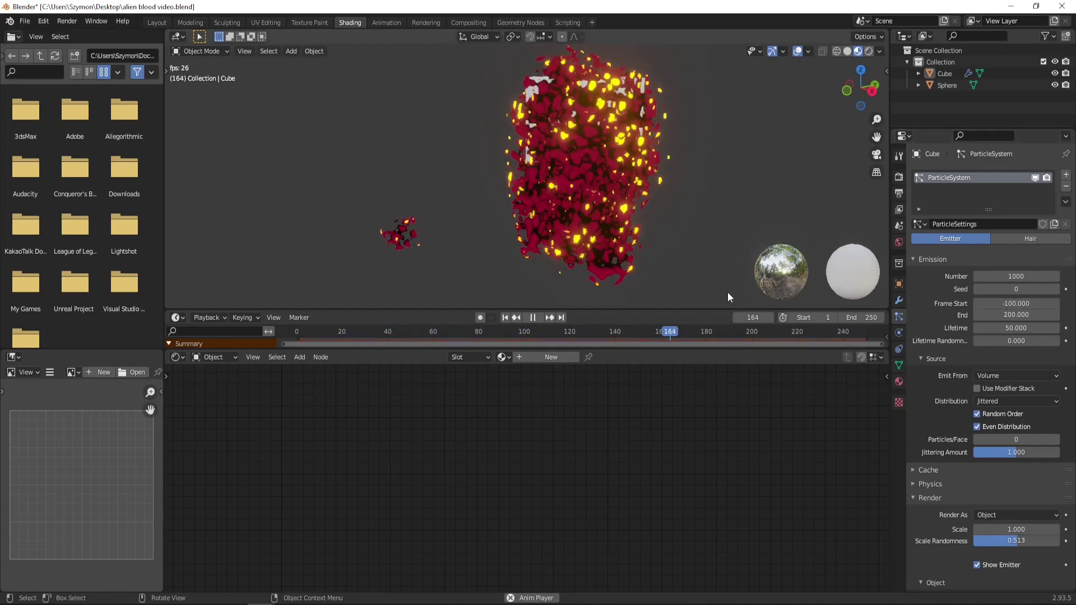
click(533, 317)
key(shift+Left)
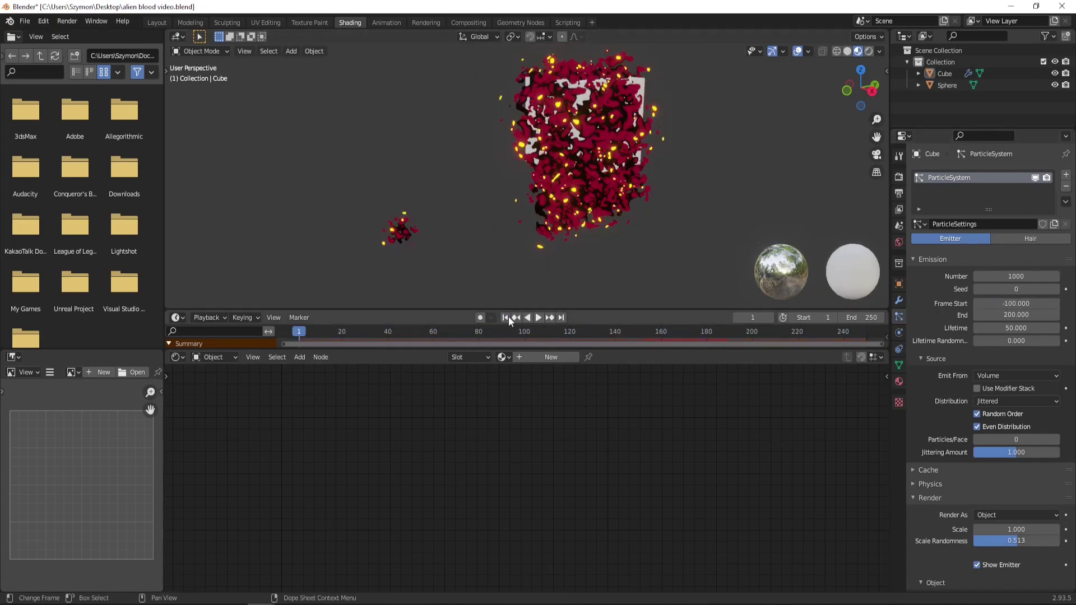
click(538, 318)
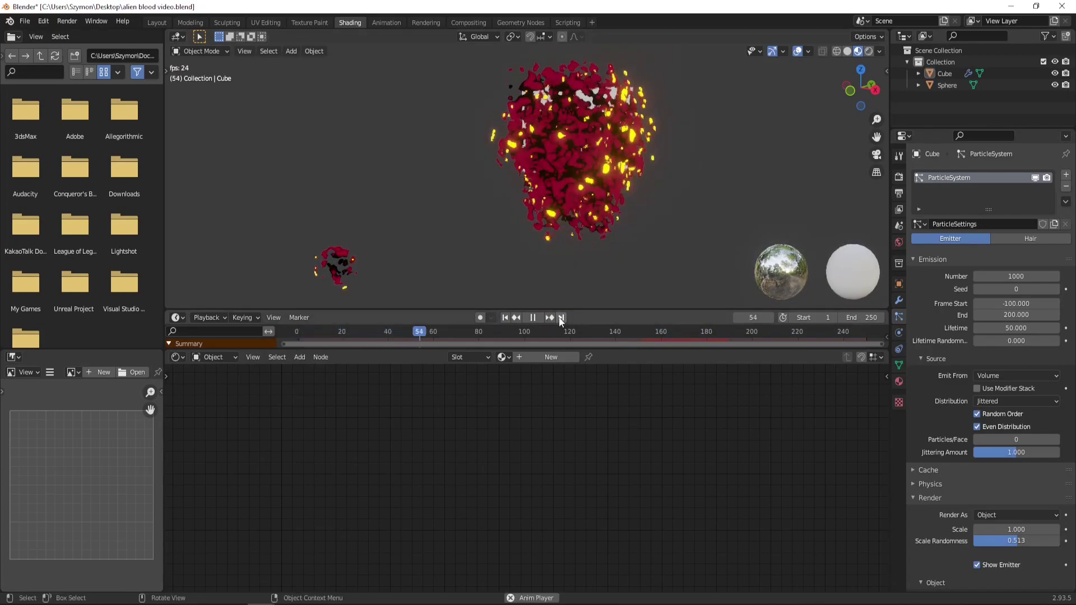
Step: Set the particles' Lifetime to 150 frames and play the animation to examine the longer particle trail
click(532, 318)
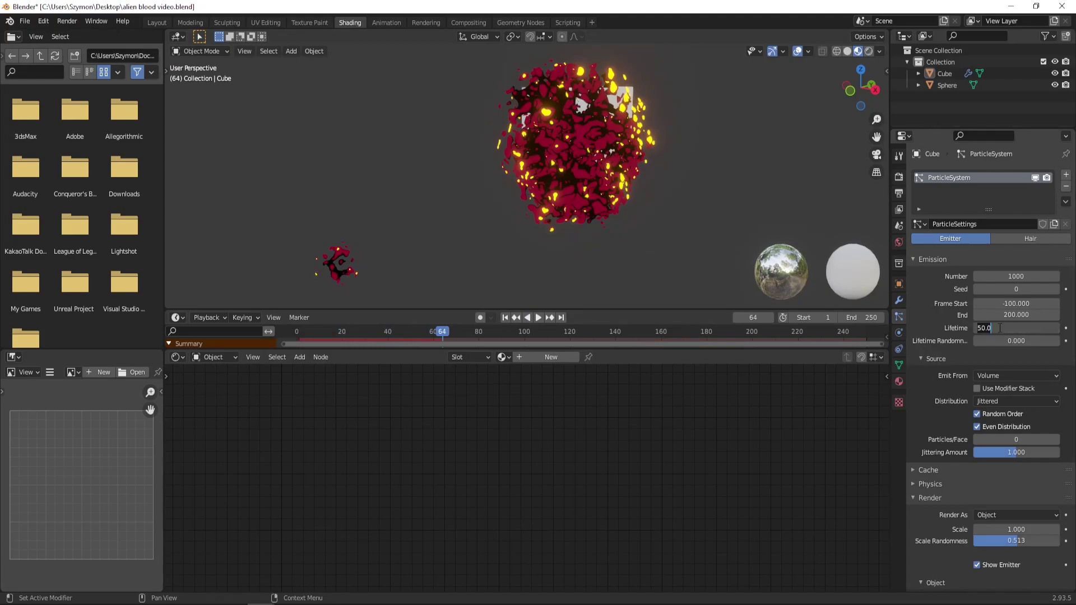
mouse_move(638, 190)
middle_down()
mouse_move(612, 199)
mouse_move(601, 186)
mouse_move(619, 191)
middle_up()
click(536, 318)
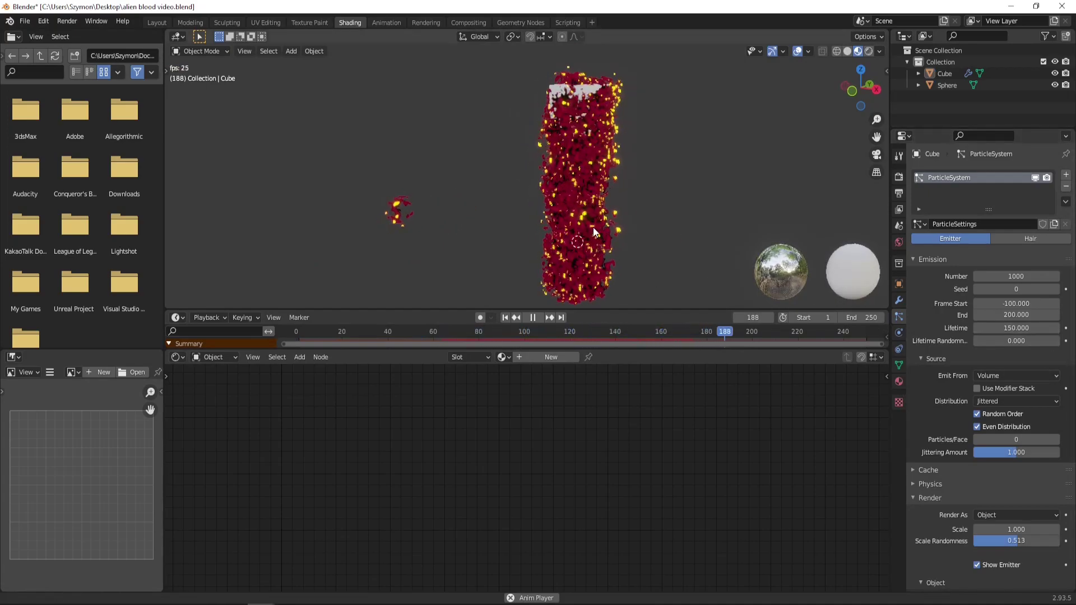
middle_drag(592, 227, 618, 217)
scroll(592, 240, down, 4)
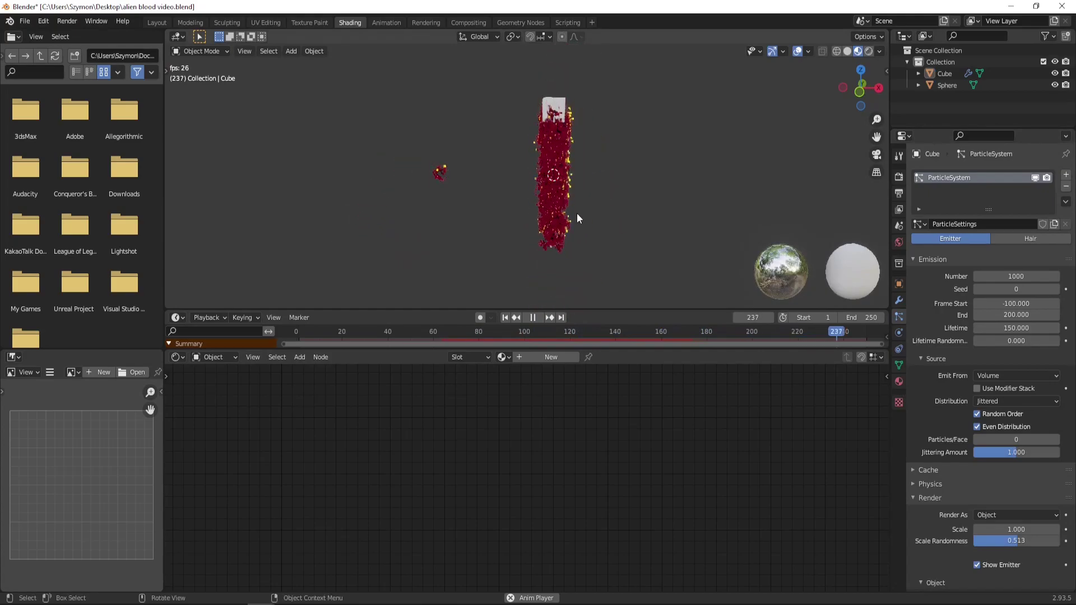
scroll(549, 207, up, 5)
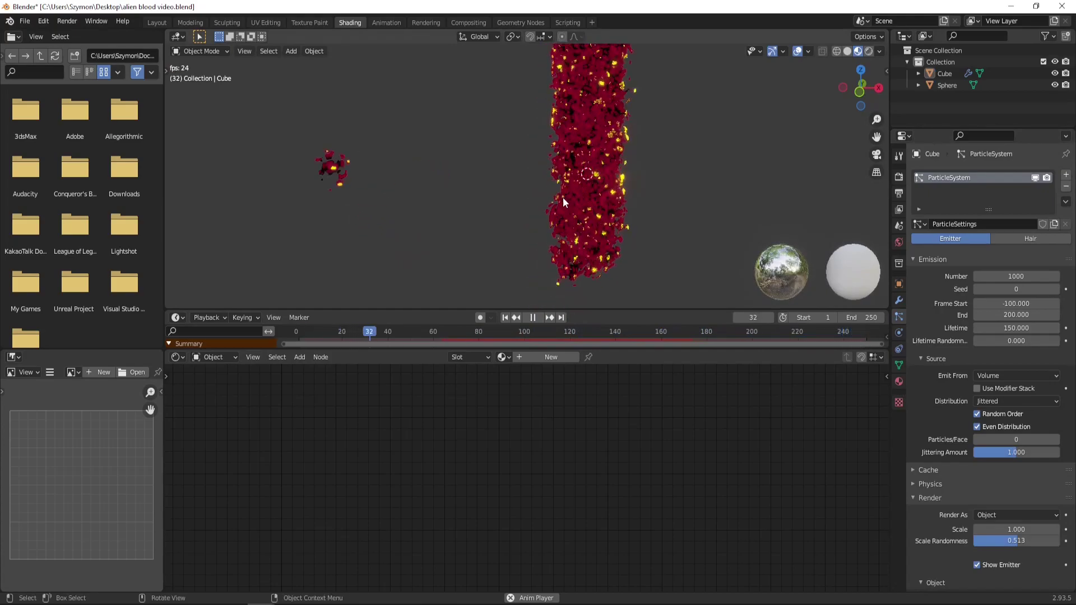
middle_drag(557, 223, 564, 190)
scroll(555, 234, down, 2)
Step: Set the particles' Lifetime Randomness to 0.5 while the animation plays
drag(996, 340, 1031, 341)
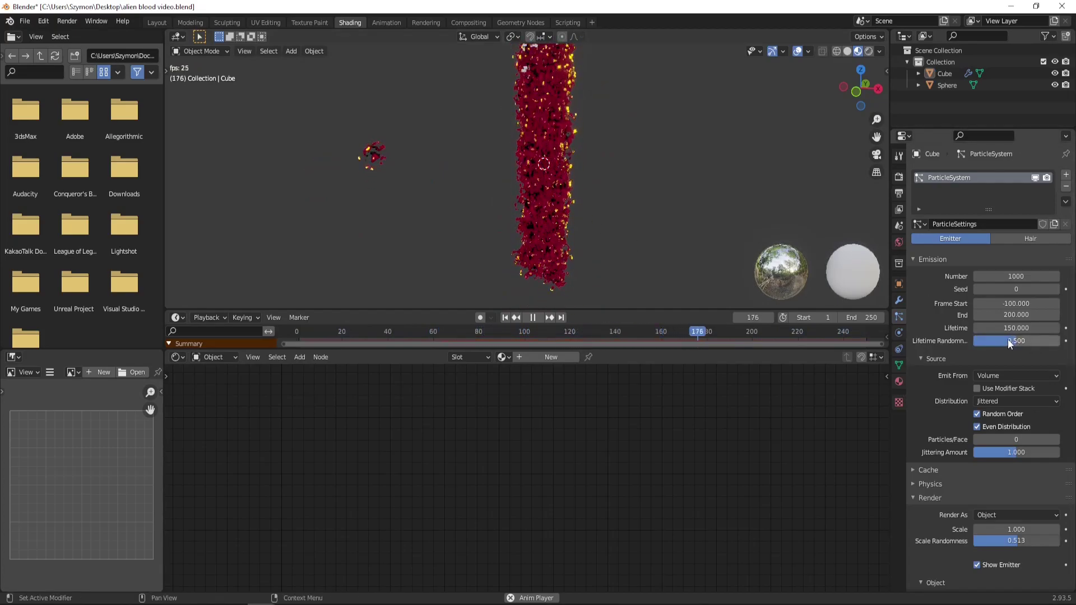
shift+middle_drag(606, 204, 616, 184)
mouse_move(595, 253)
middle_down()
mouse_move(606, 248)
mouse_move(591, 240)
middle_up()
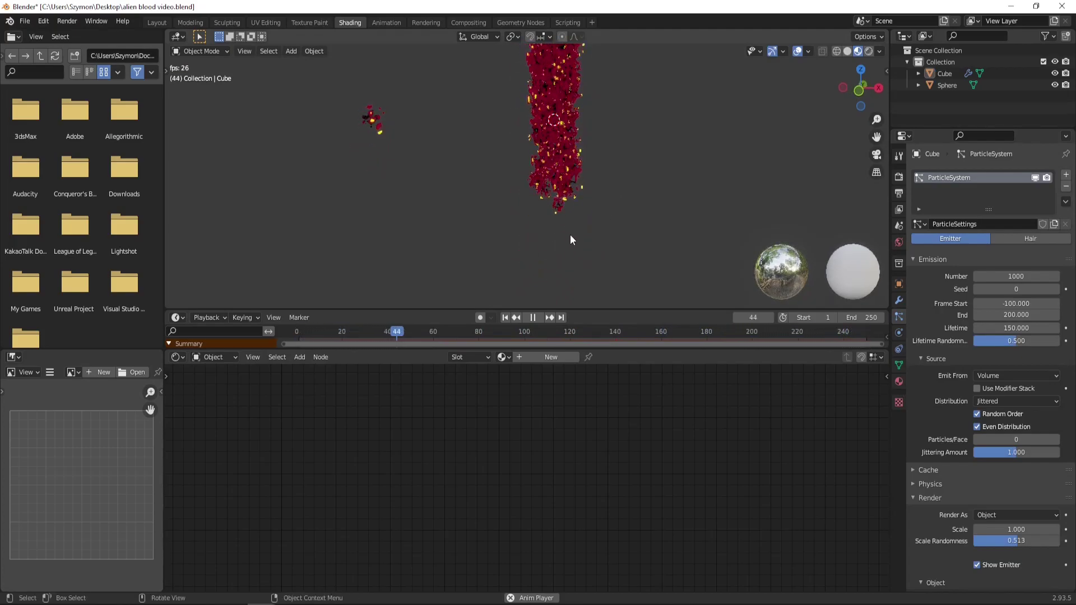
shift+middle_drag(601, 133, 599, 197)
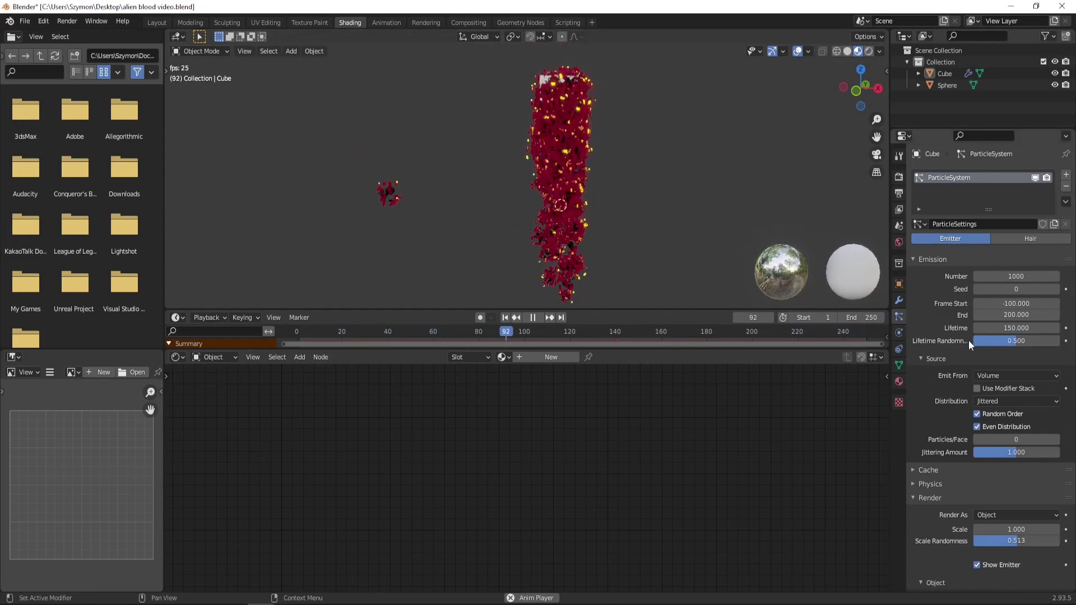
Step: Set the particles' Lifetime to 100 frames and replay the animation from the first frame
click(1018, 328)
text(50)
key(Return)
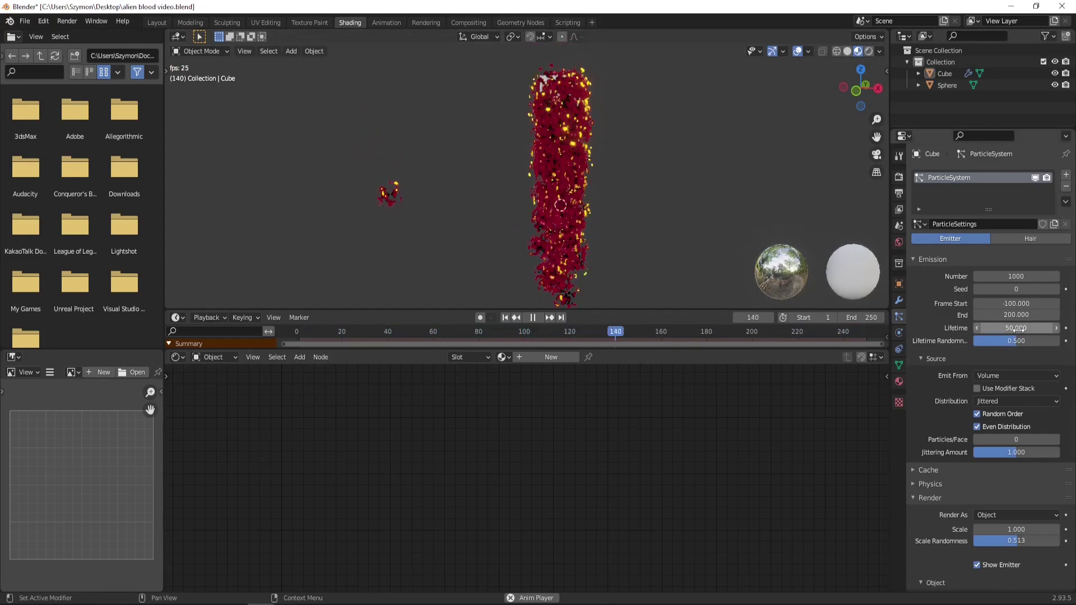
click(1018, 329)
text(100)
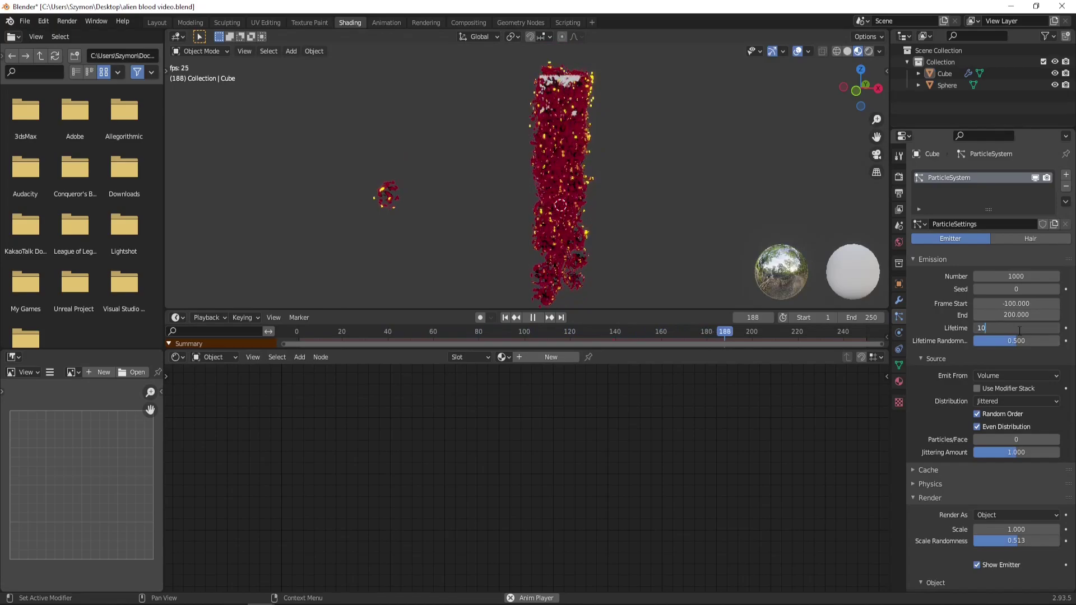
key(Return)
shift+middle_drag(596, 184, 632, 186)
click(506, 318)
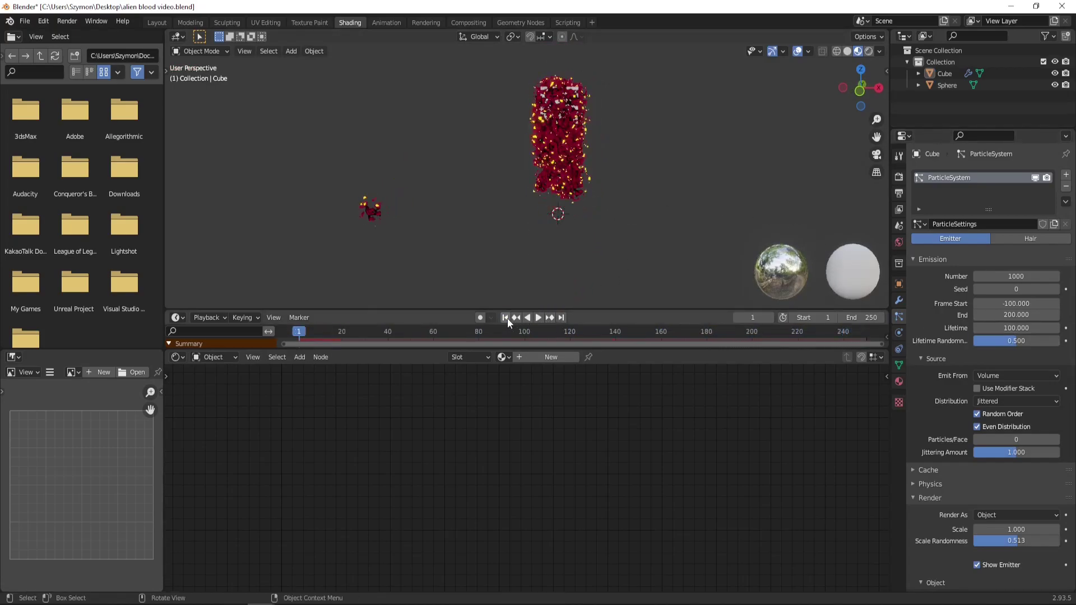
click(538, 318)
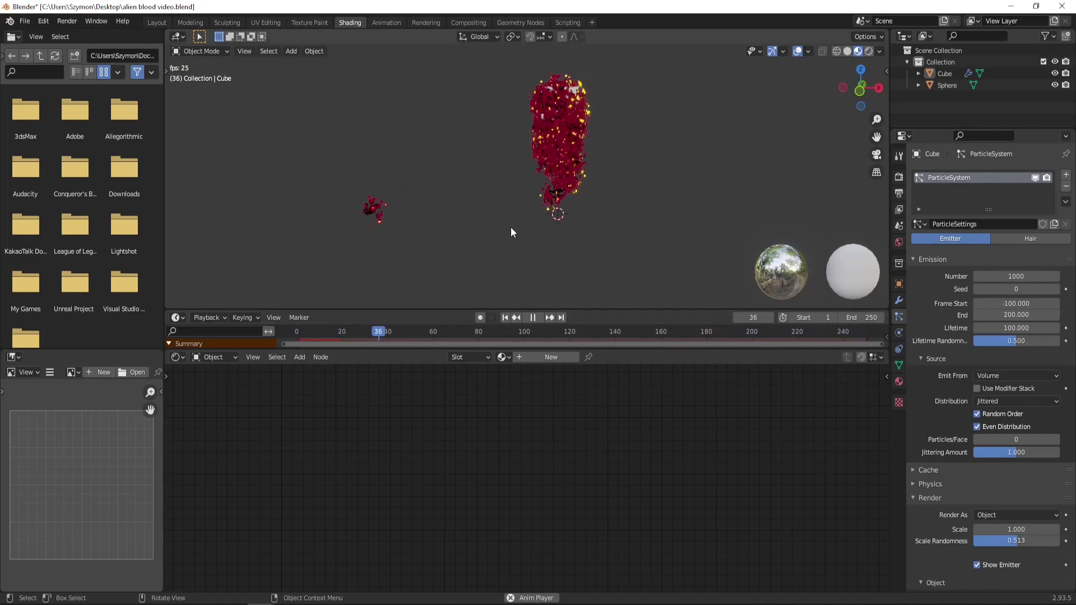
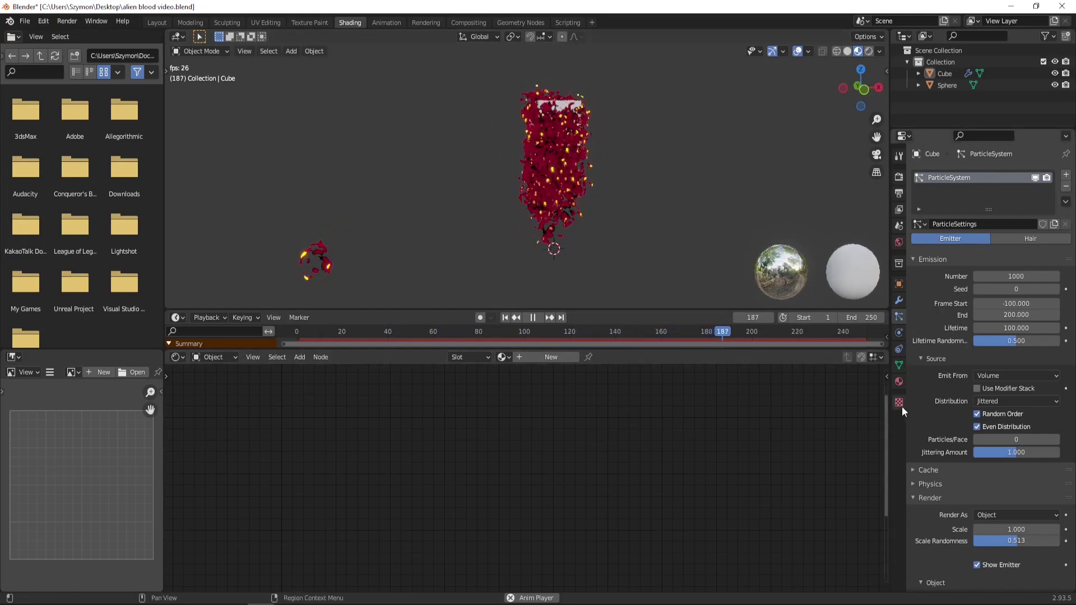
Step: Add a new texture to the cube's particle system and name it scalecontrol
scroll(930, 425, down, 4)
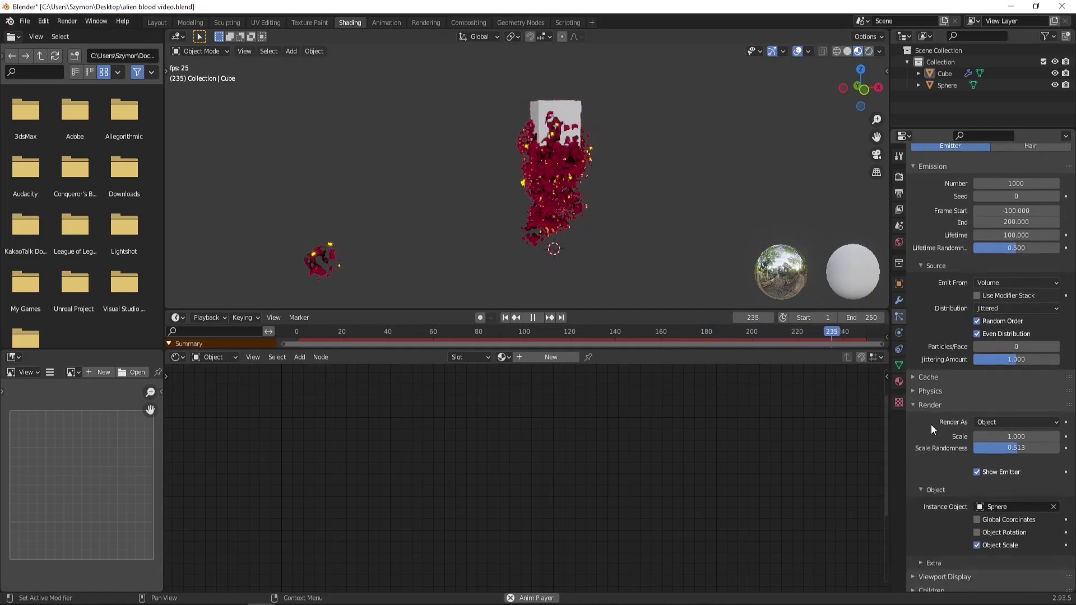
scroll(930, 424, down, 3)
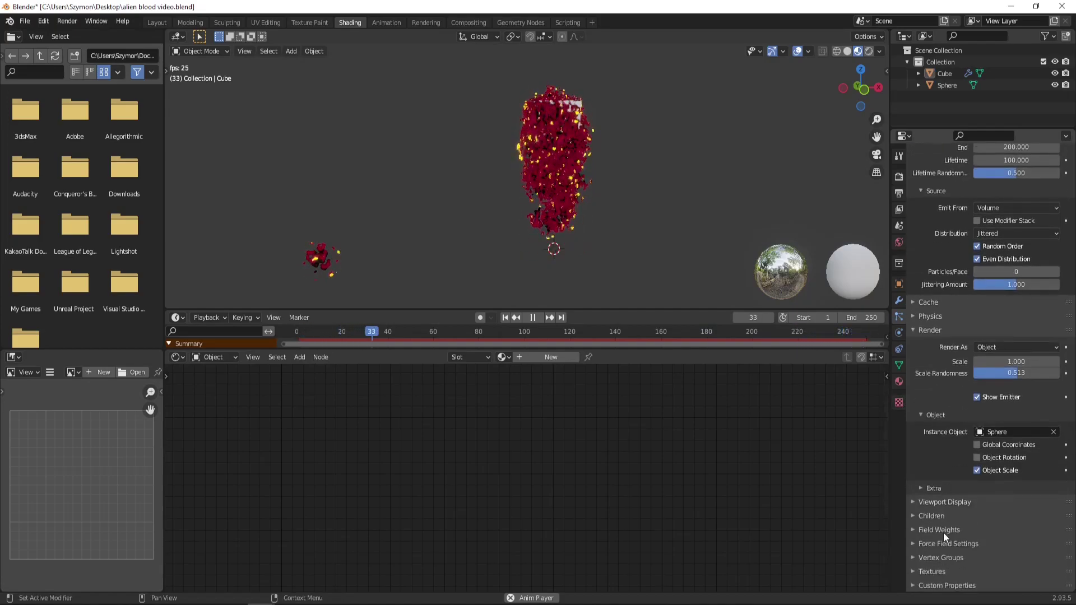
click(939, 571)
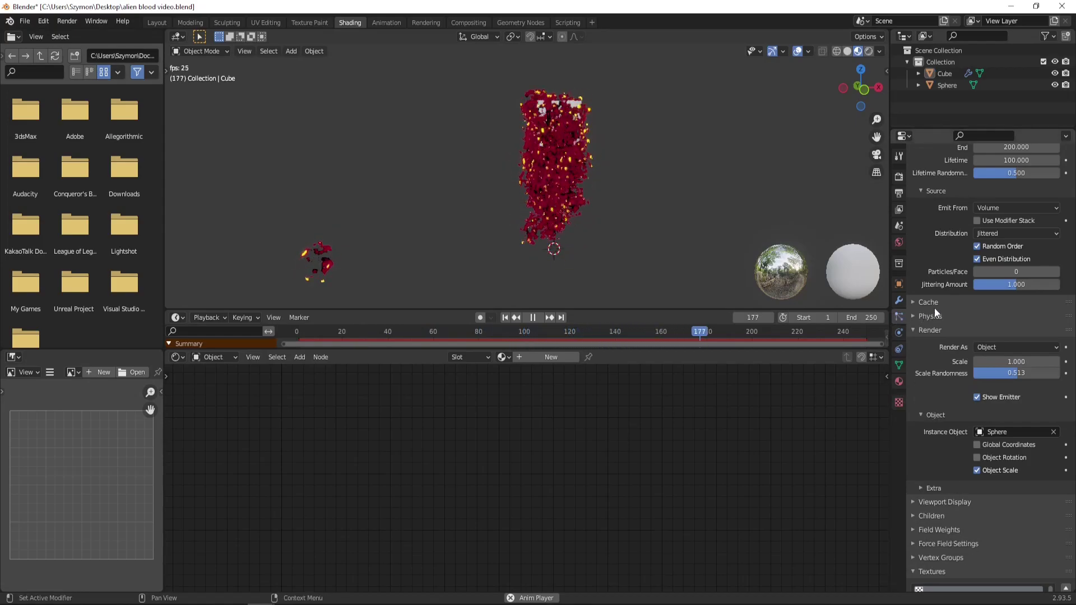
scroll(936, 307, down, 4)
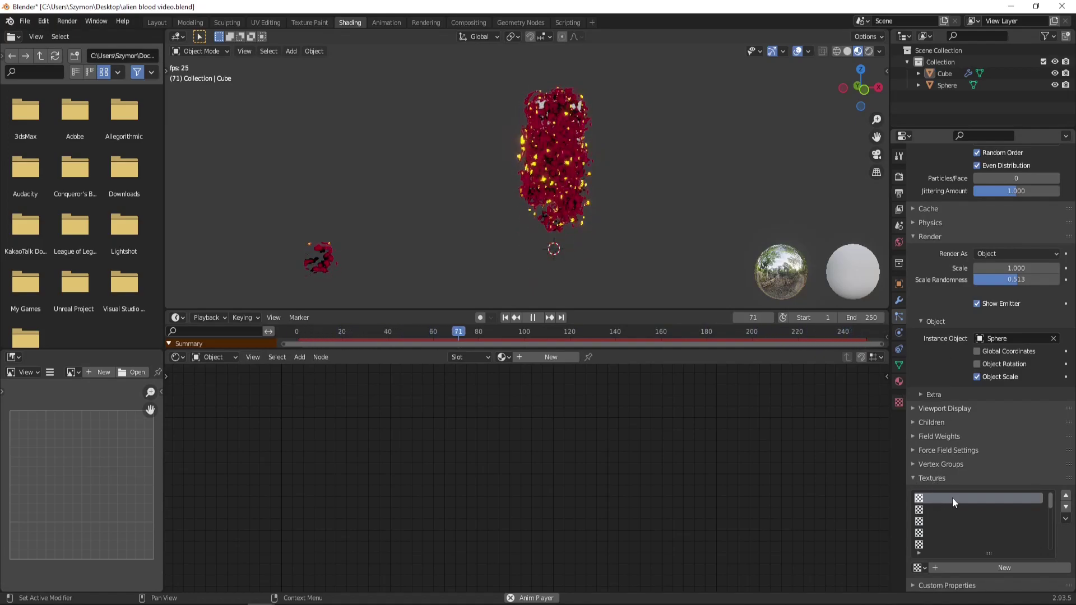
click(984, 567)
double_click(979, 568)
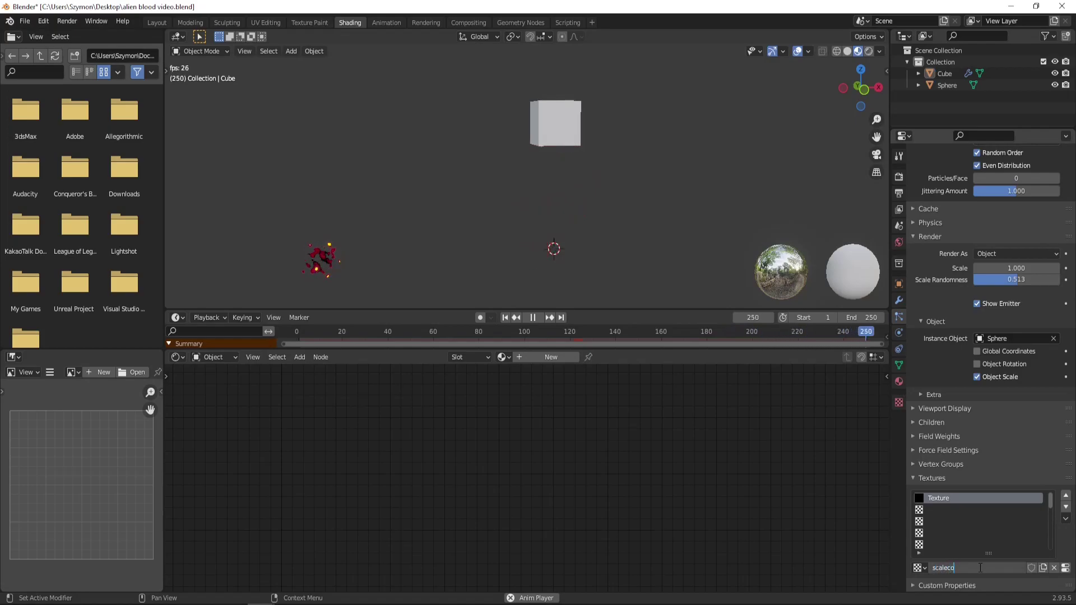
text(ntrol)
key(Return)
scroll(947, 489, up, 1)
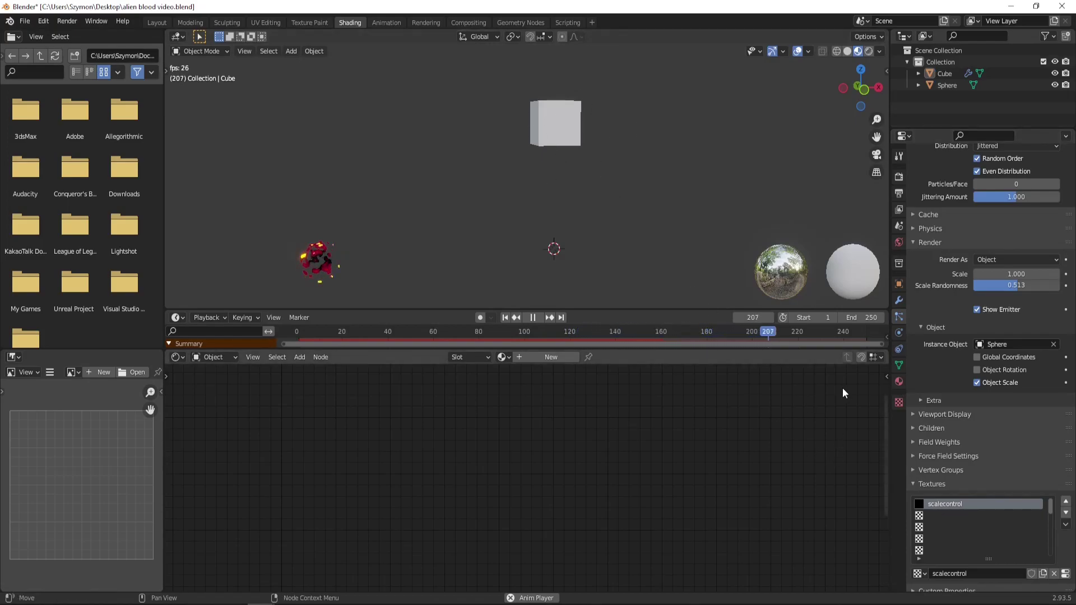
Step: Change the scalecontrol texture's type to Blend and examine its effect on the particles
click(899, 403)
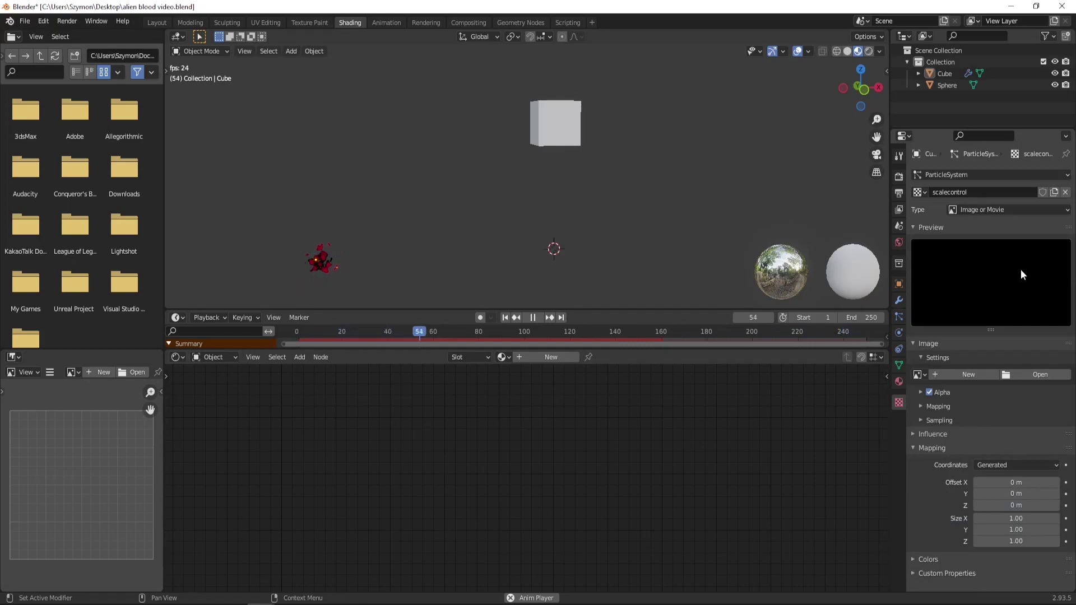
click(979, 212)
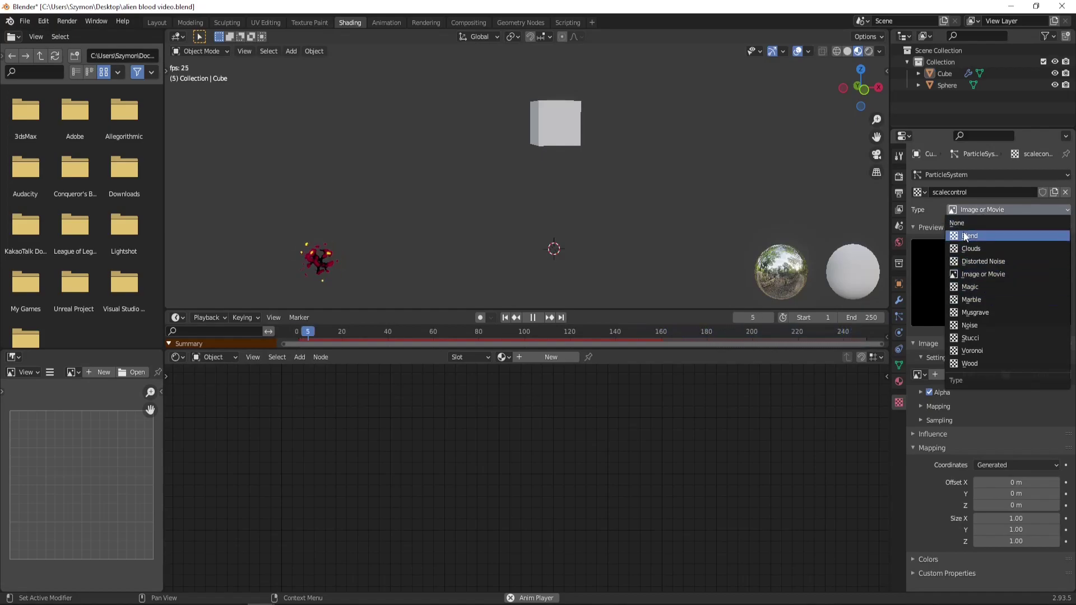
click(965, 236)
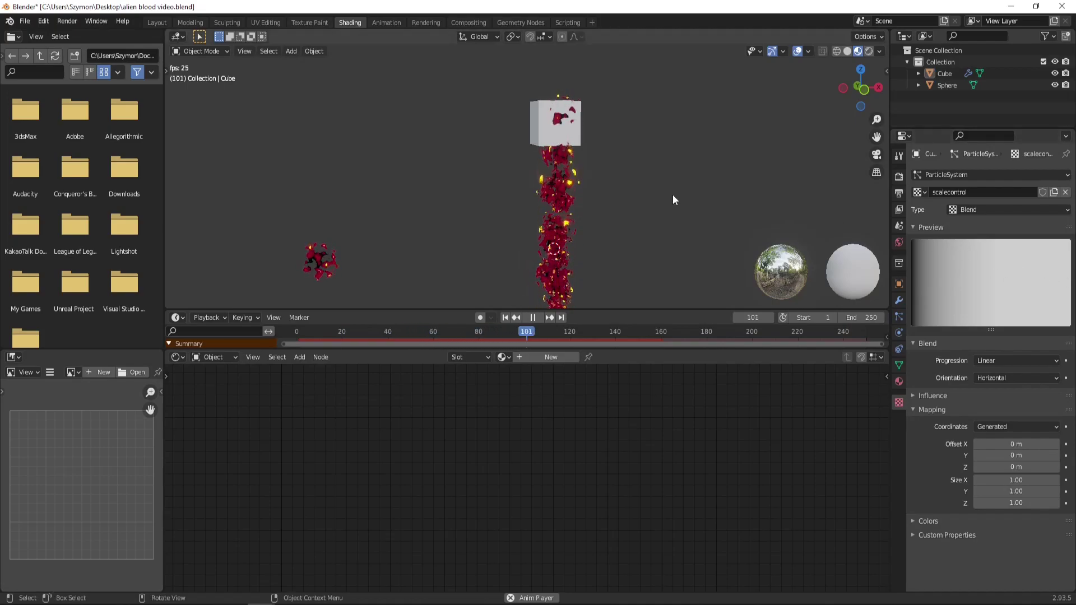
middle_drag(616, 202, 609, 152)
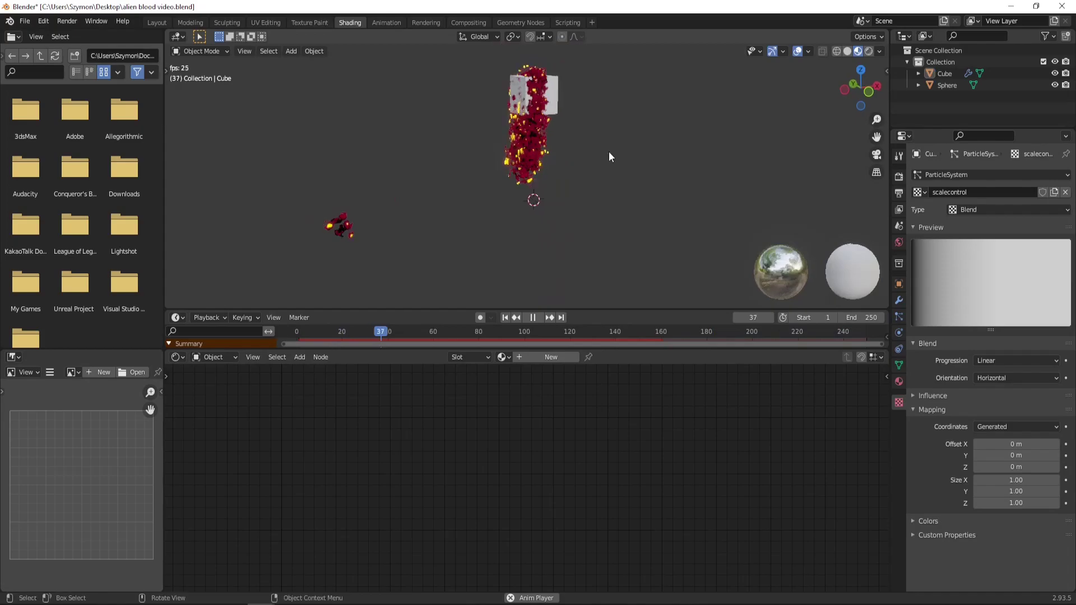
Step: Set the scalecontrol texture's influence to affect only particle Size, with General Time disabled
shift+middle_drag(566, 115, 569, 158)
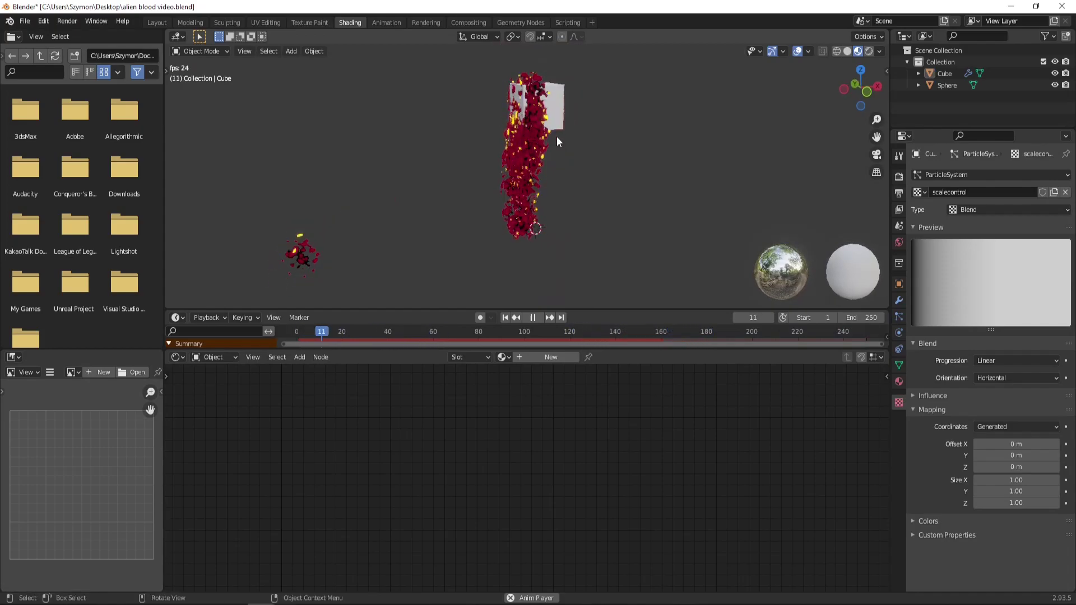
scroll(545, 148, up, 1)
scroll(556, 133, up, 1)
shift+middle_drag(556, 132, 549, 156)
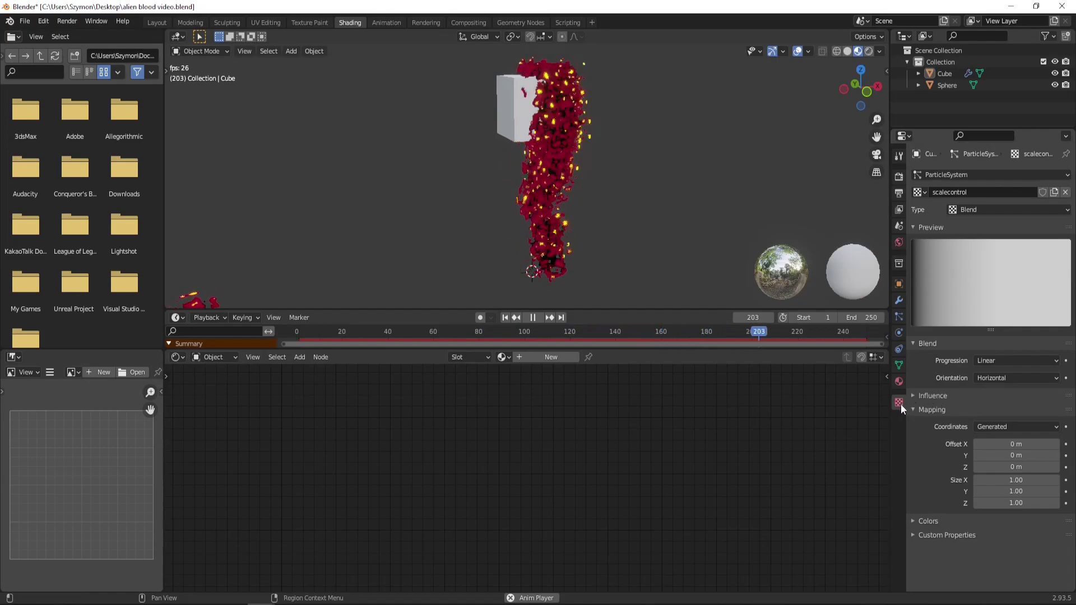
click(948, 396)
scroll(935, 370, down, 2)
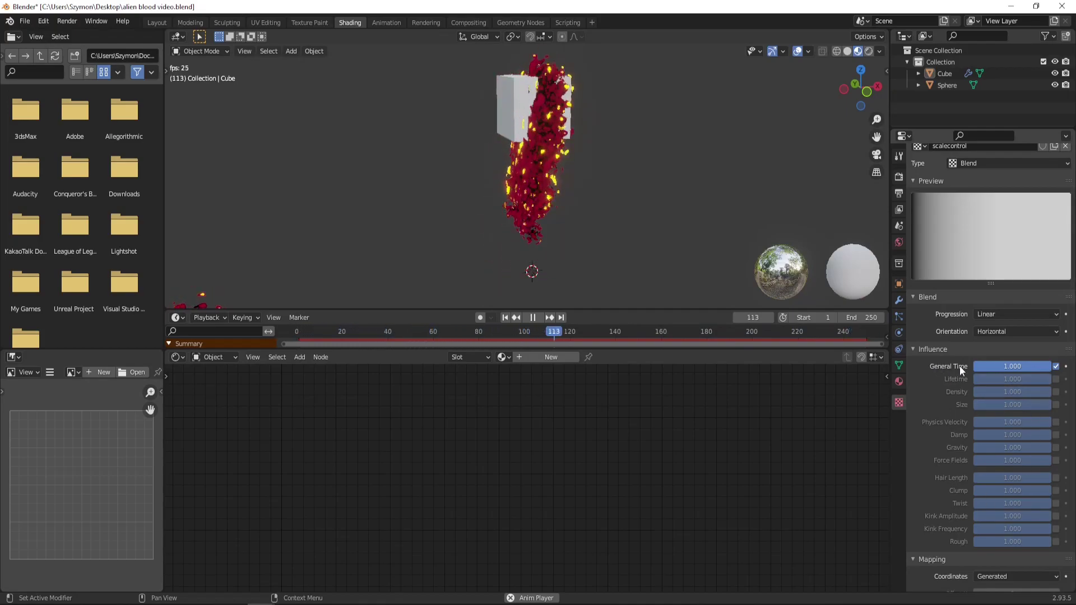
click(1055, 367)
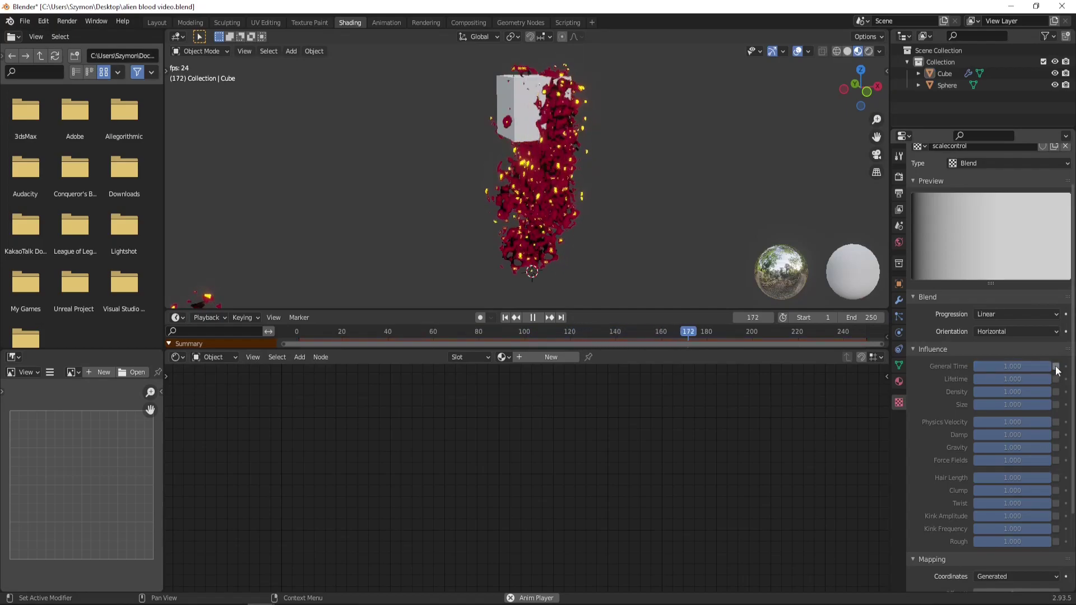
click(1056, 405)
Step: Set the texture mapping's coordinates to Strand / Particle
scroll(978, 375, down, 4)
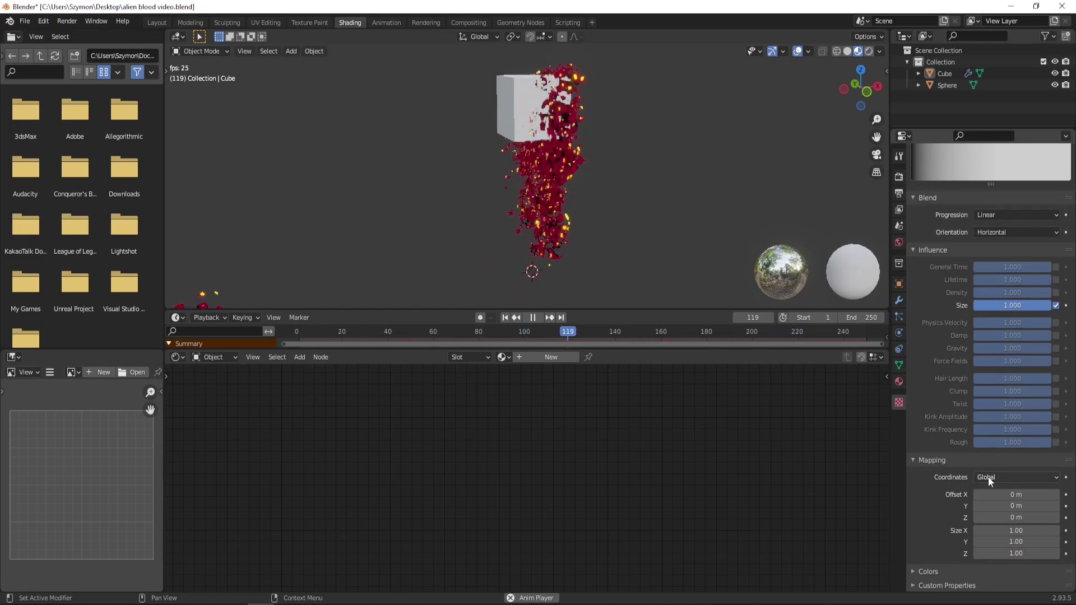
click(1015, 478)
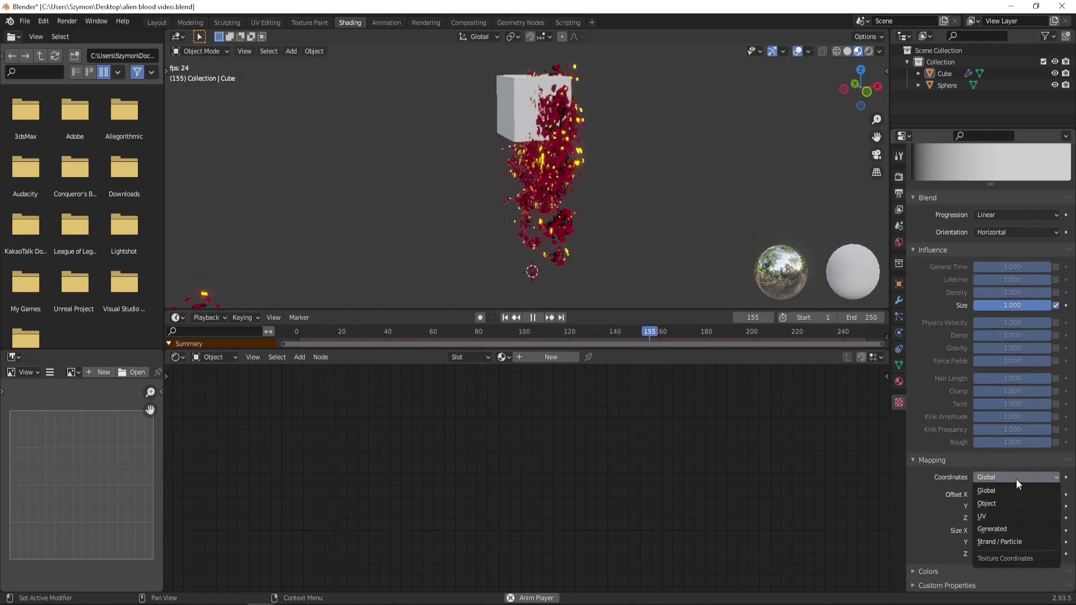
click(1001, 542)
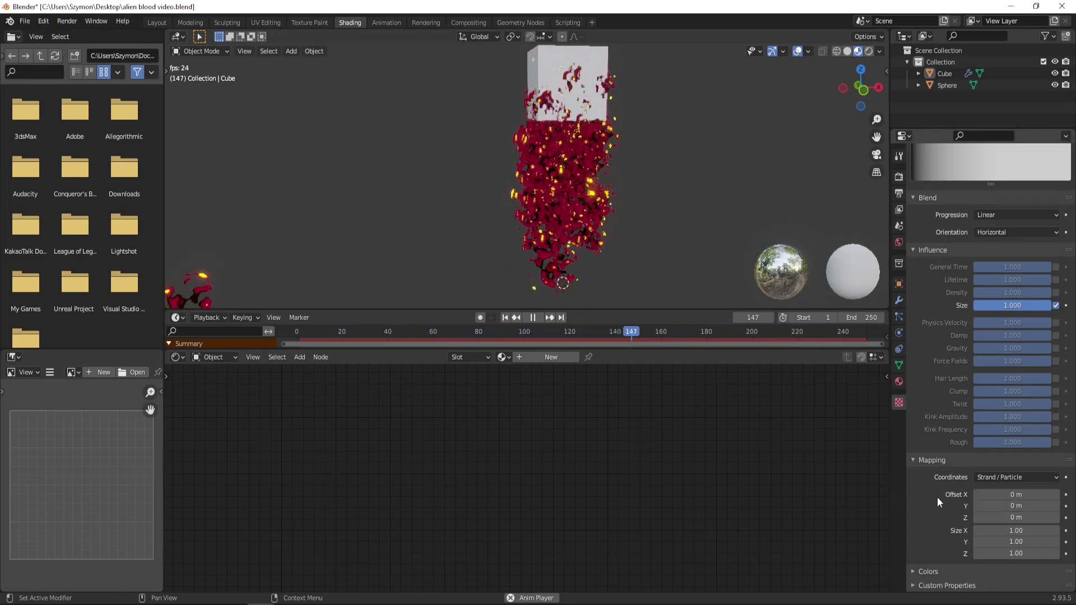
Step: Enable the Color Ramp in the scalecontrol texture's color settings and reveal its controls
click(928, 573)
scroll(930, 493, down, 5)
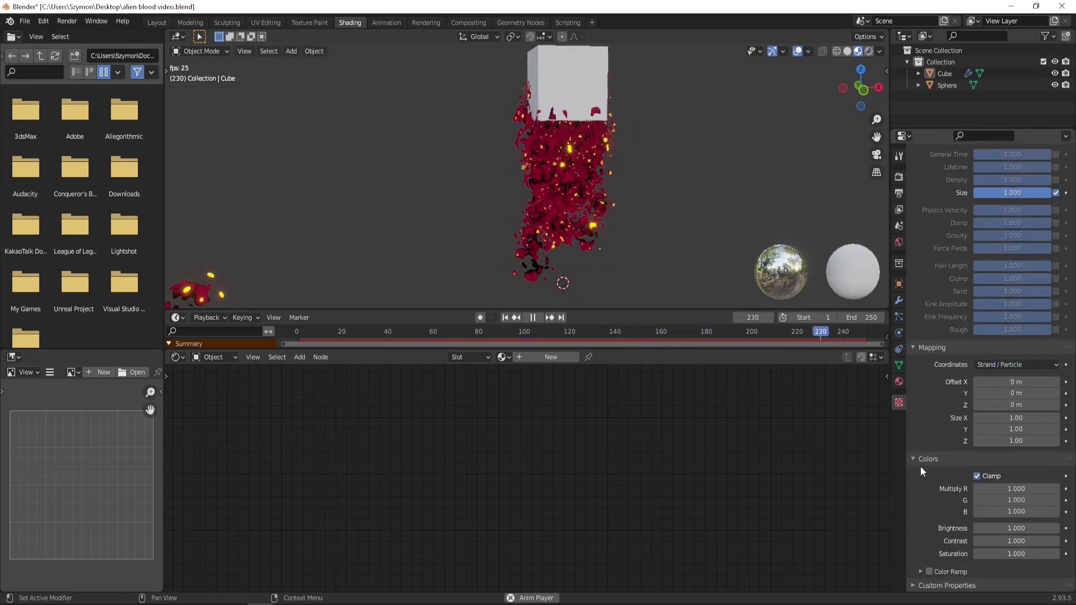
click(929, 571)
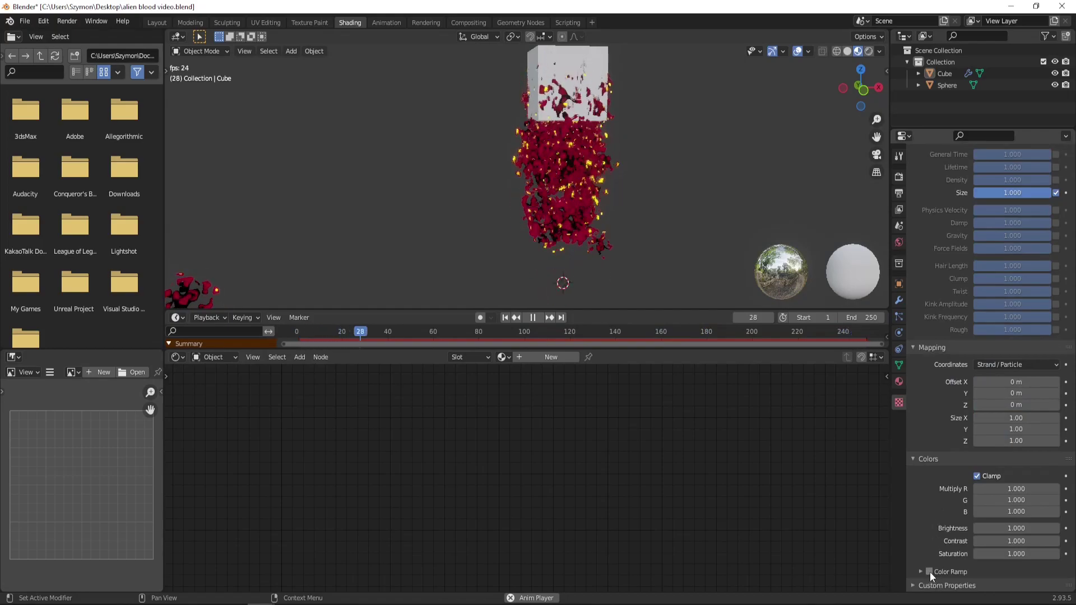
click(949, 571)
scroll(924, 489, down, 2)
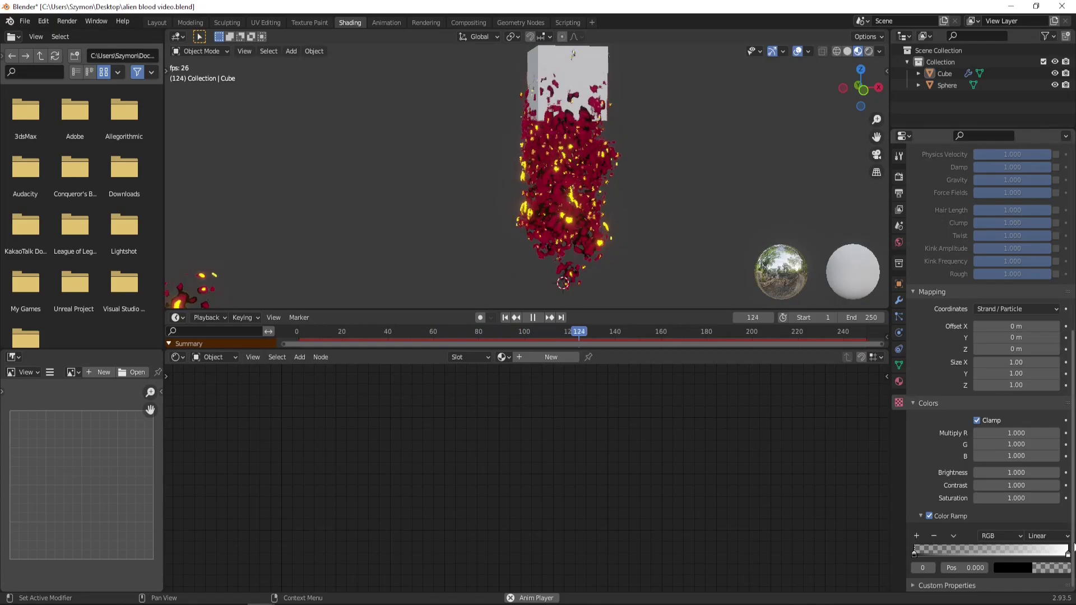
Step: Check the blend preview and make the color ramp's black stop fully opaque
scroll(966, 521, up, 3)
scroll(970, 511, up, 10)
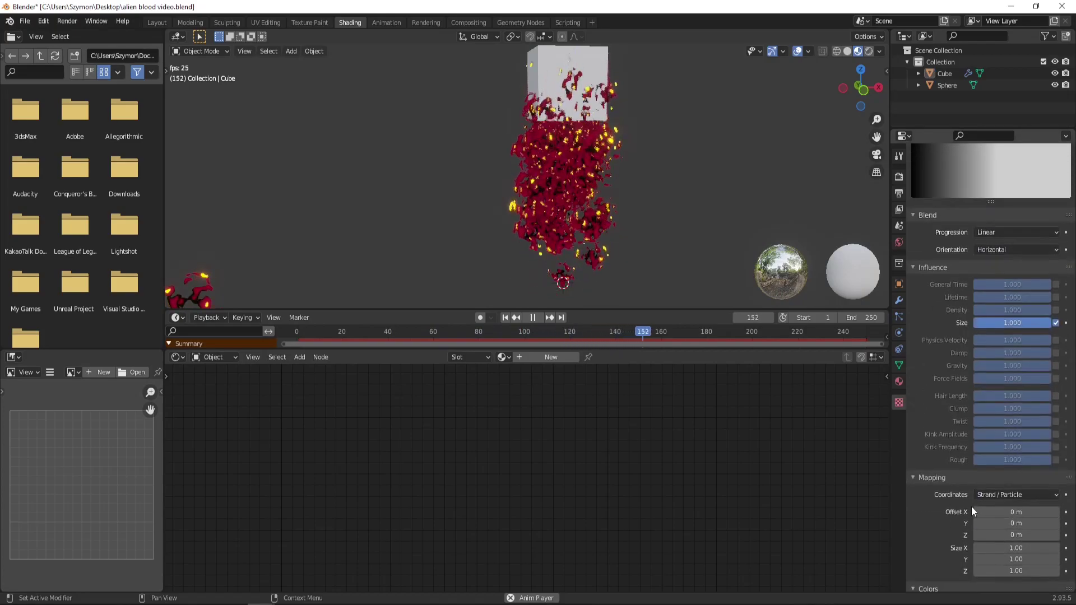
scroll(976, 426, down, 13)
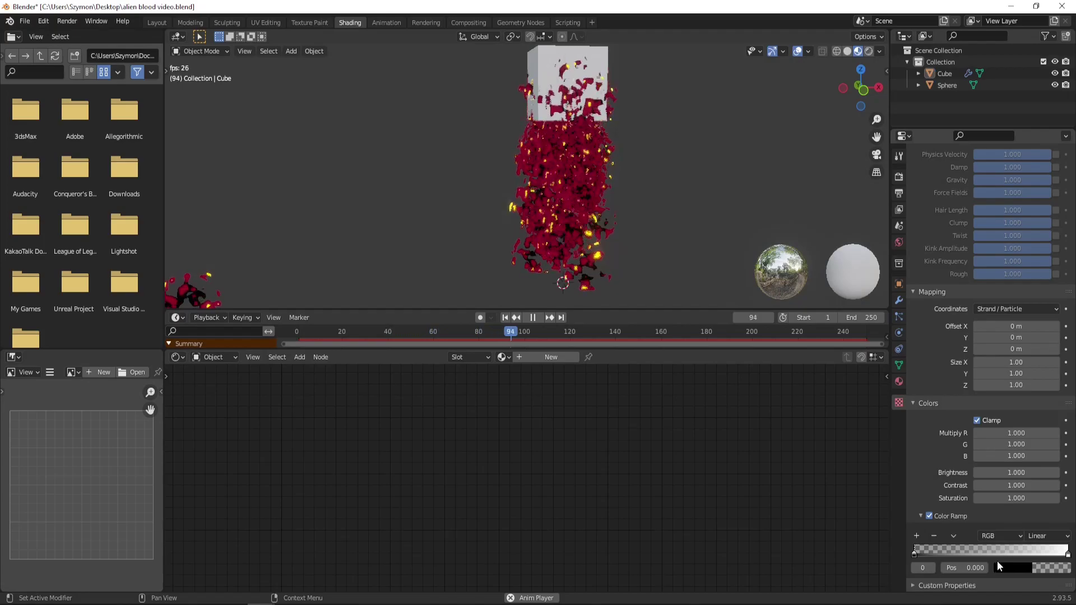
click(1041, 566)
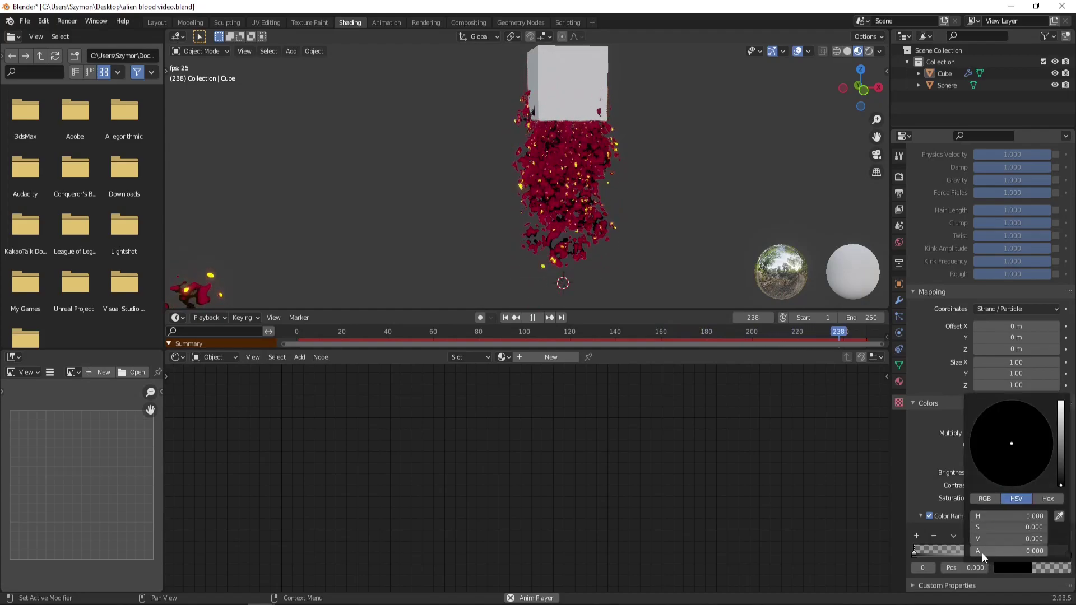
drag(982, 553, 1049, 553)
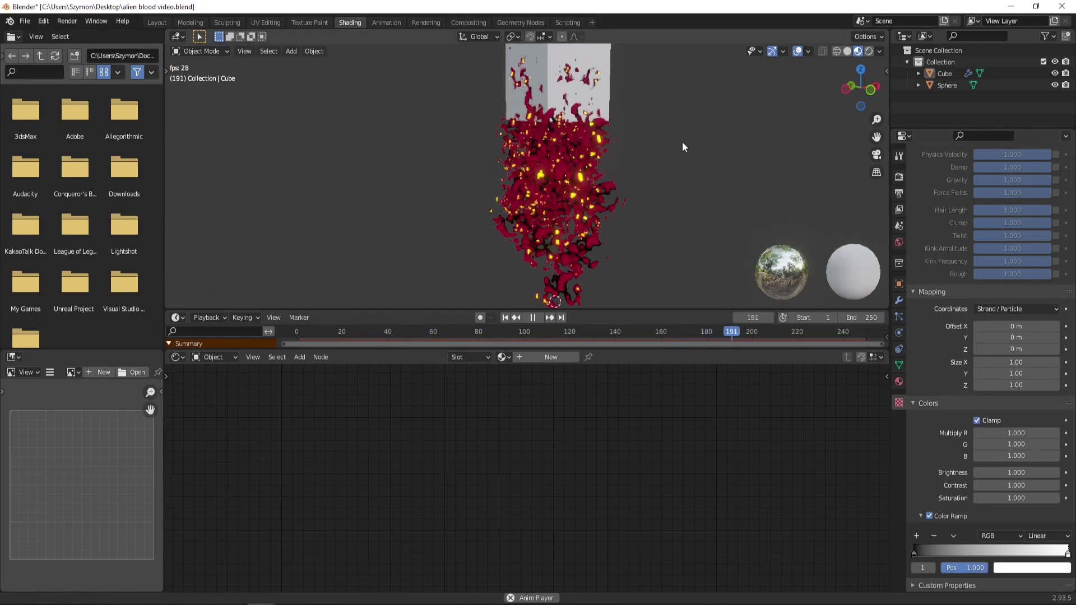
Step: Try the color ramp's black stop at positions 0.136 and 0.819, returning it to 0
shift+middle_drag(681, 141, 675, 187)
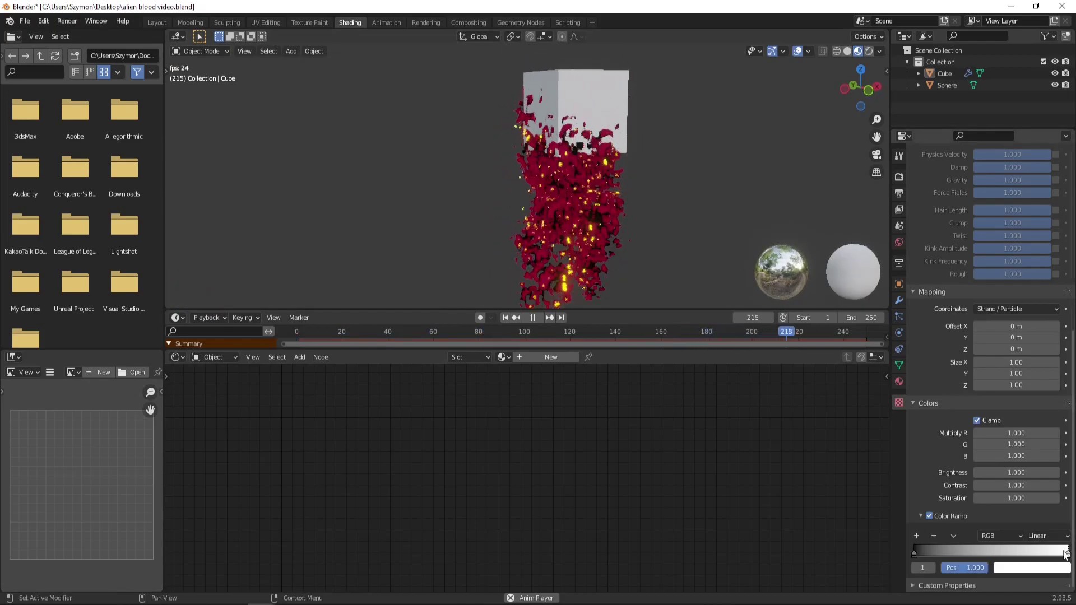
click(923, 554)
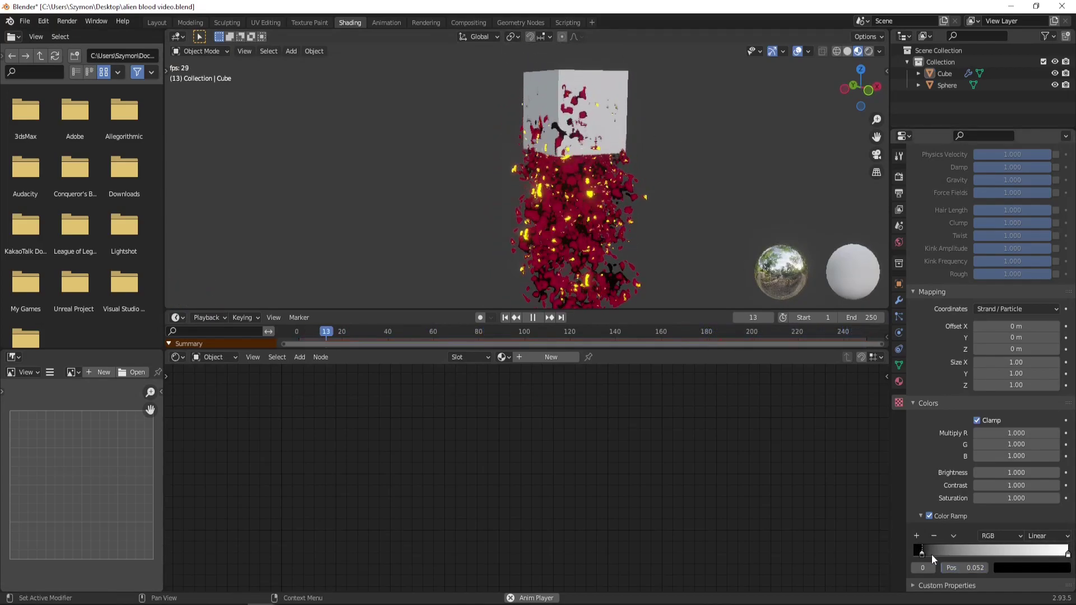
drag(932, 553, 941, 554)
mouse_move(616, 185)
middle_down()
mouse_move(624, 174)
mouse_move(630, 188)
middle_up()
scroll(630, 188, down, 3)
shift+middle_drag(610, 230, 598, 167)
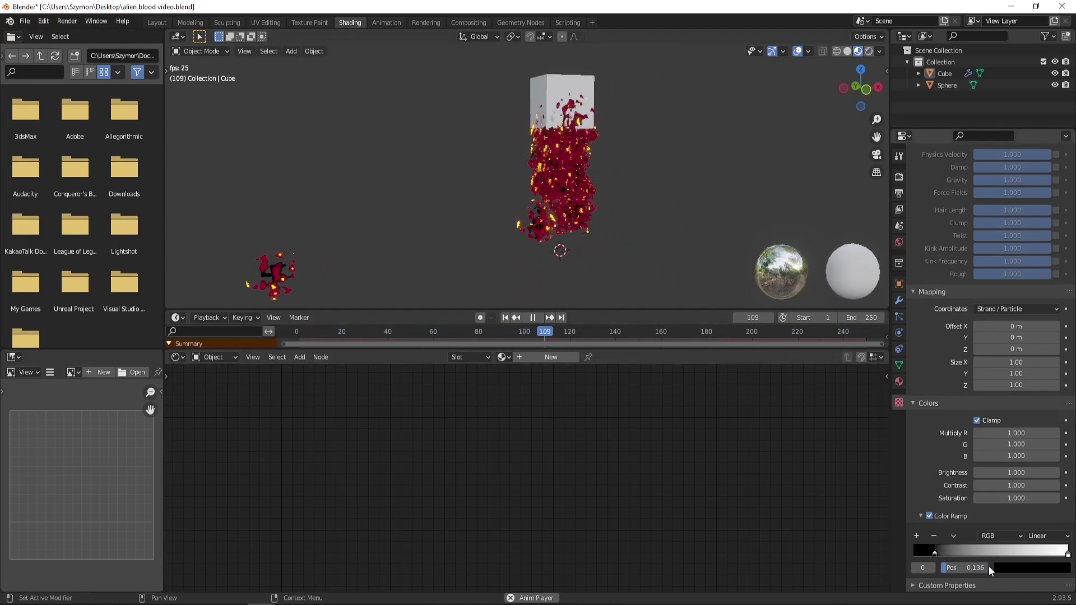
drag(1049, 561, 1056, 559)
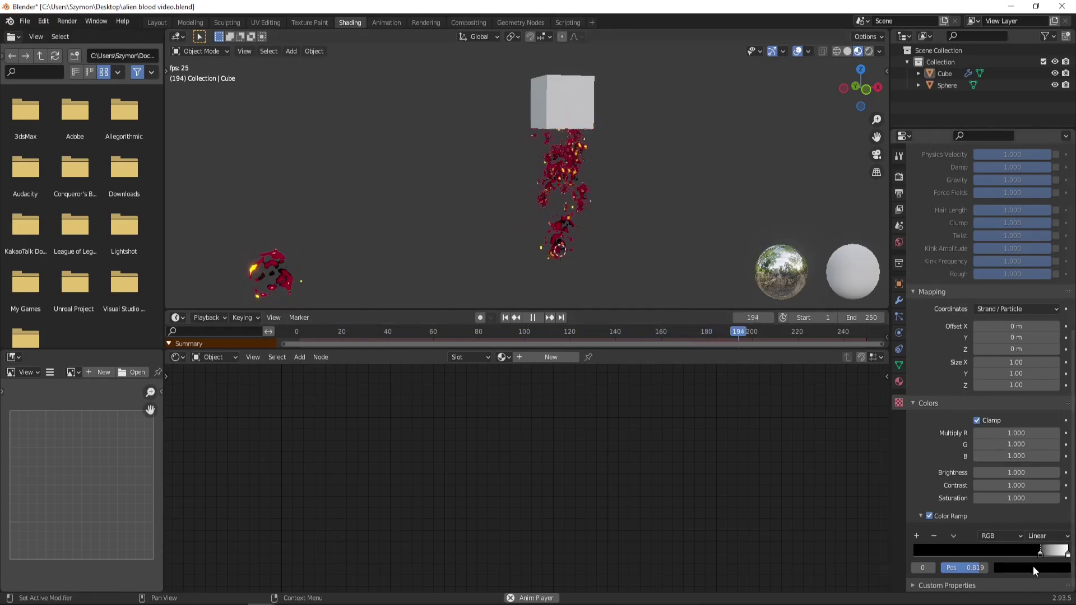
drag(1038, 560, 933, 564)
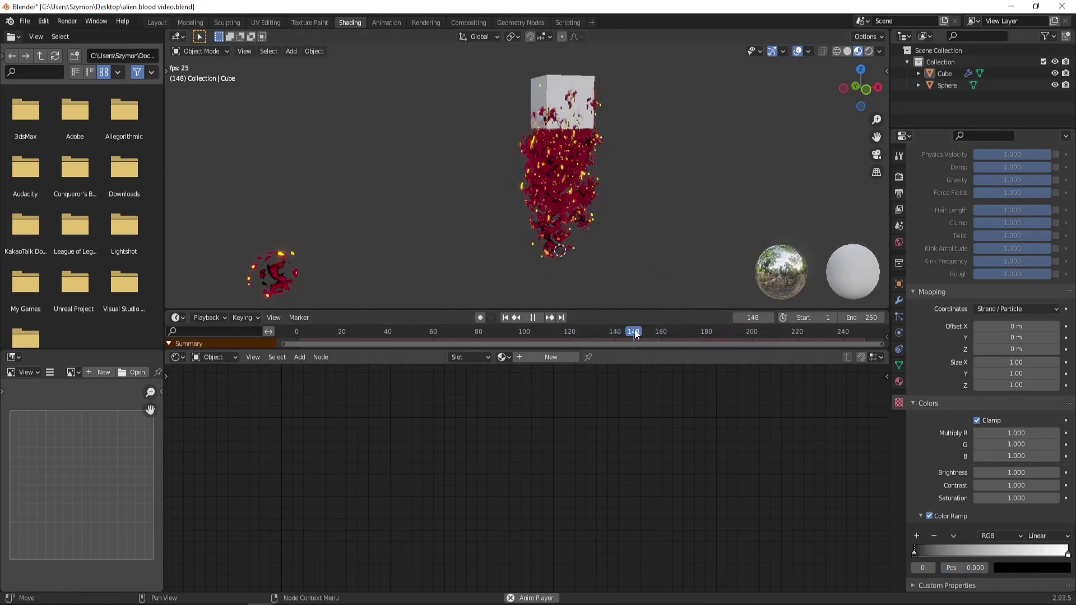
Step: Move the color ramp's white stop to position 0.387
drag(1051, 556, 985, 555)
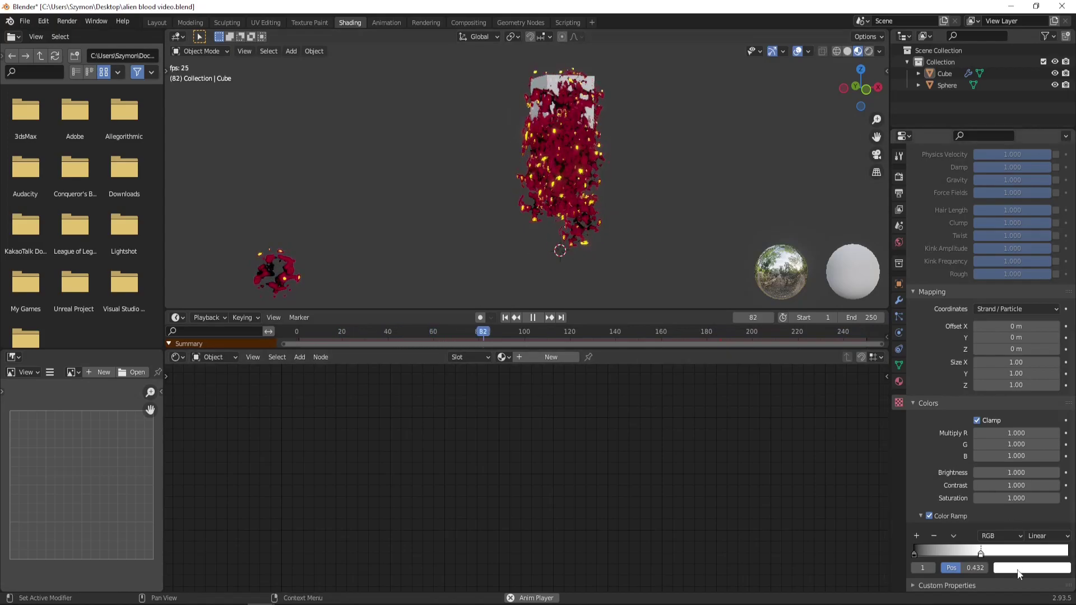
drag(984, 554, 977, 554)
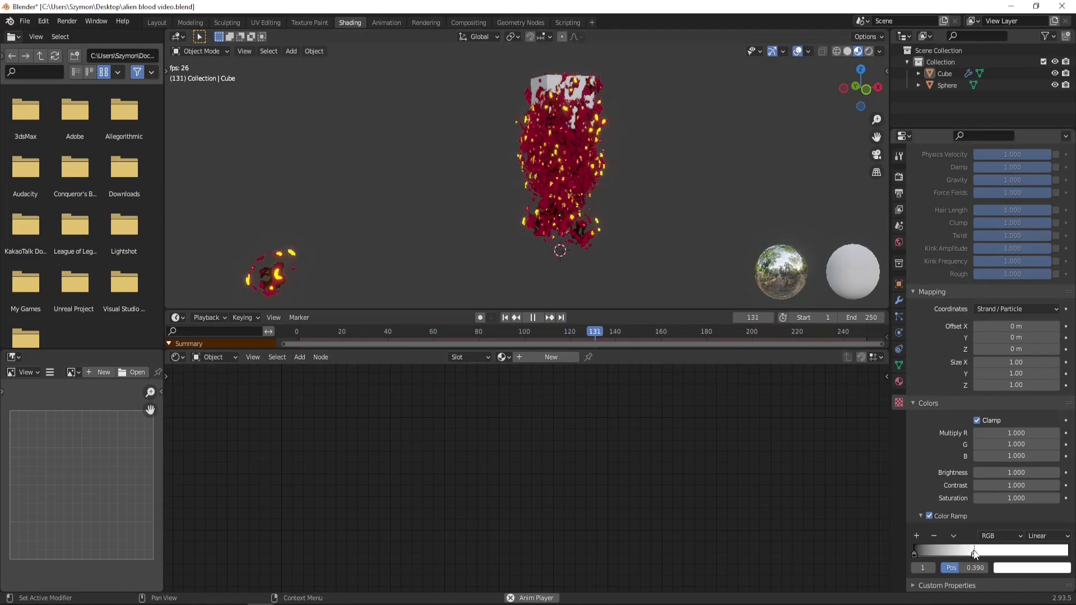
scroll(578, 168, up, 3)
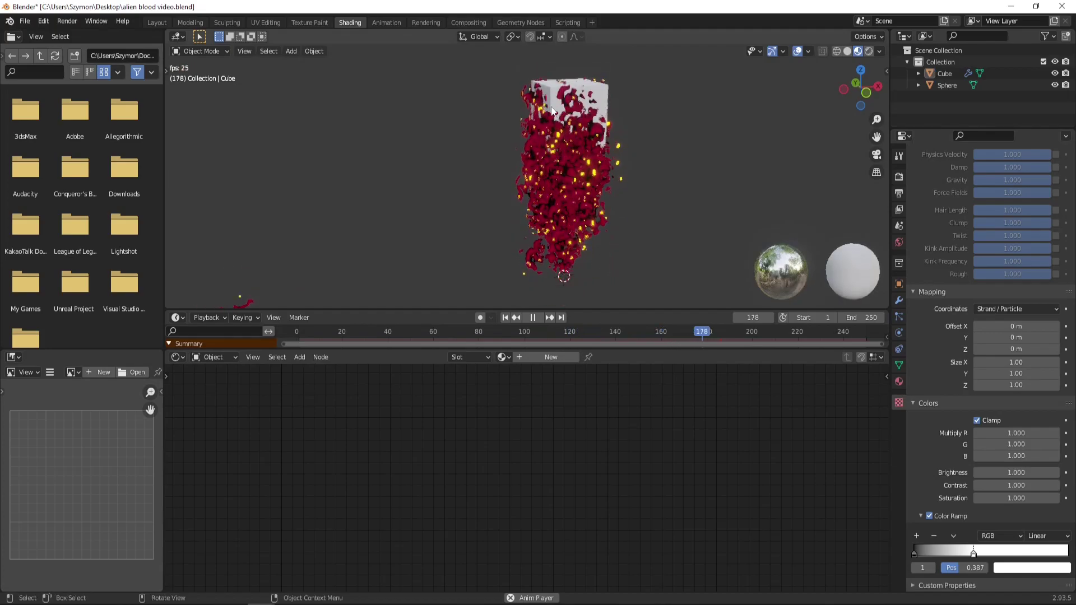
Step: Examine from several angles how the particles grow and spread over the cube during playback
mouse_move(573, 189)
middle_down()
mouse_move(600, 213)
mouse_move(564, 175)
middle_up()
scroll(594, 148, up, 1)
scroll(566, 163, down, 2)
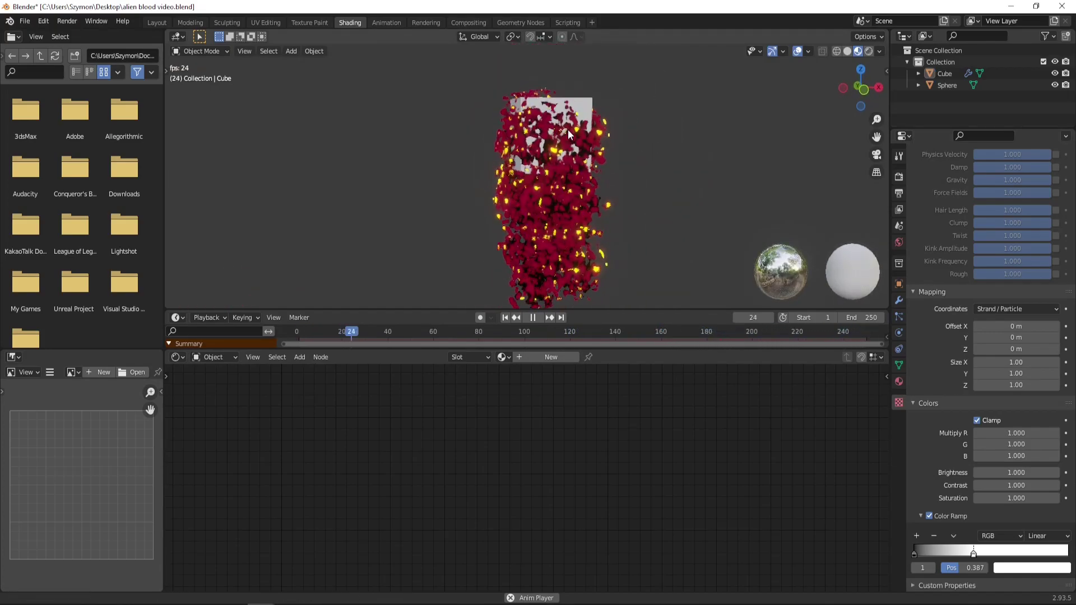
middle_drag(567, 129, 553, 135)
scroll(563, 128, down, 2)
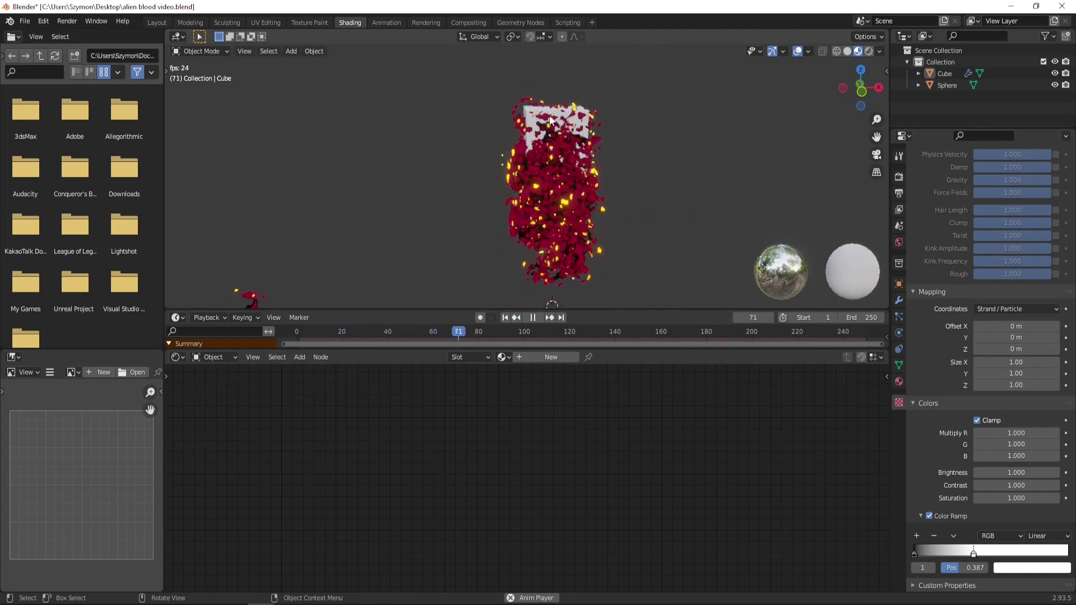
middle_drag(572, 197, 597, 178)
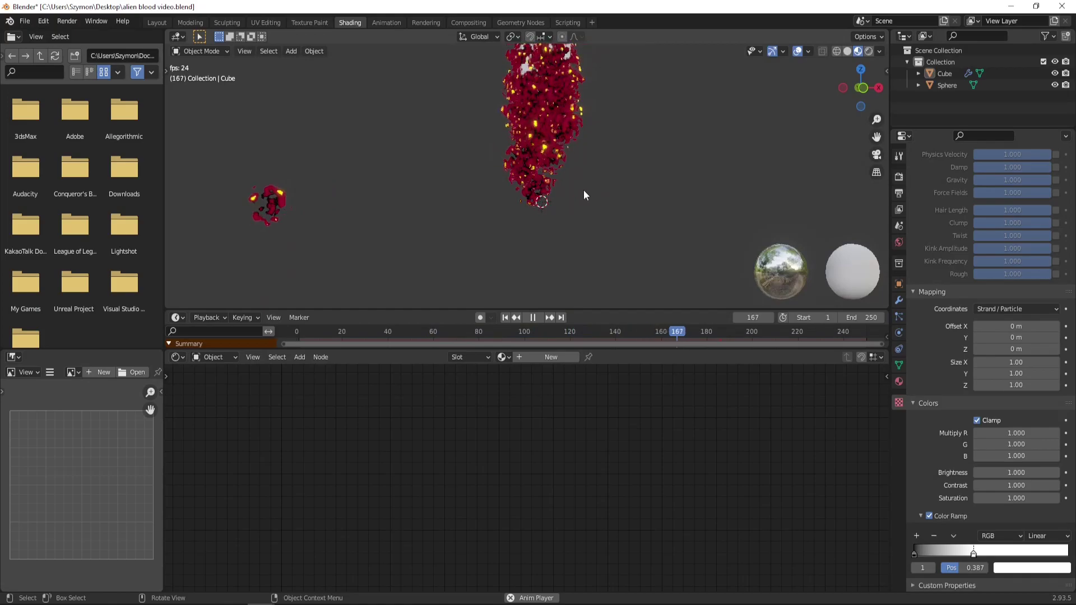
middle_drag(517, 189, 422, 220)
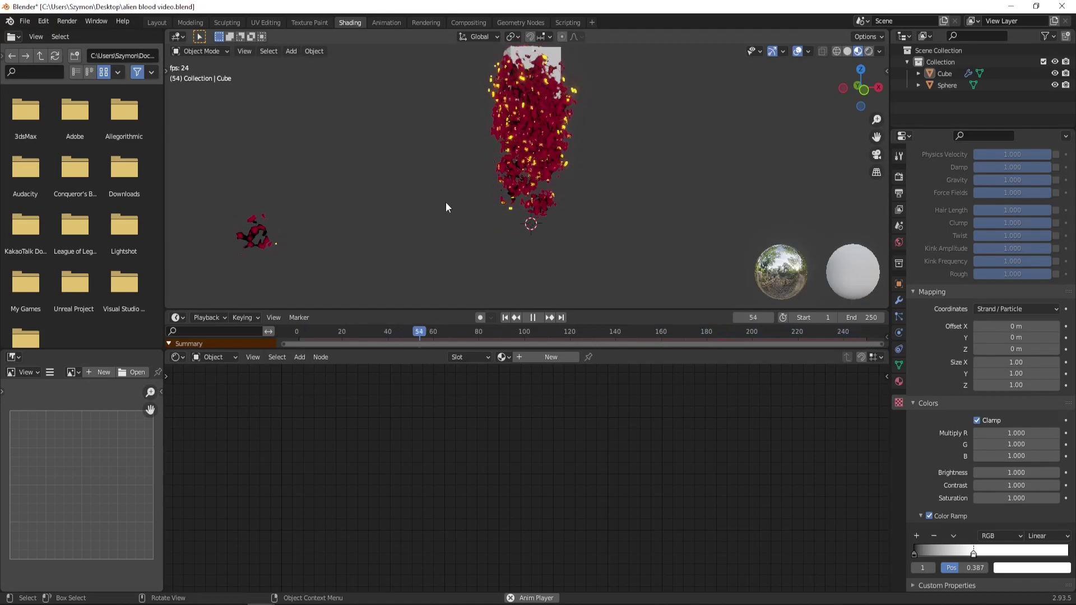
Step: Add a Plain Axes empty at the 3D cursor and scale it up about 4.5 times
key(shift+a)
mouse_move(425, 318)
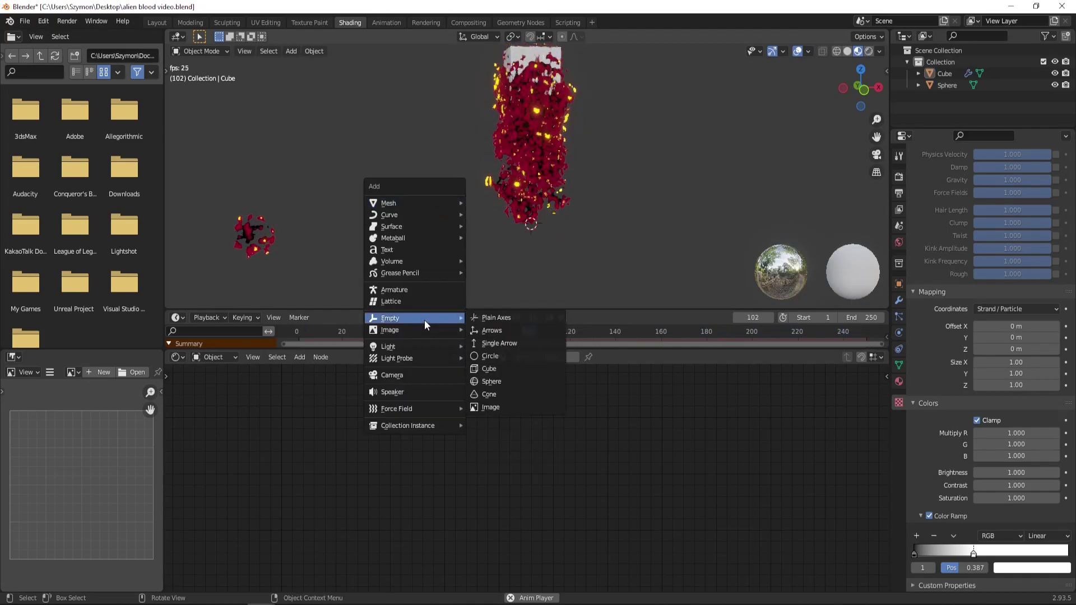
click(498, 318)
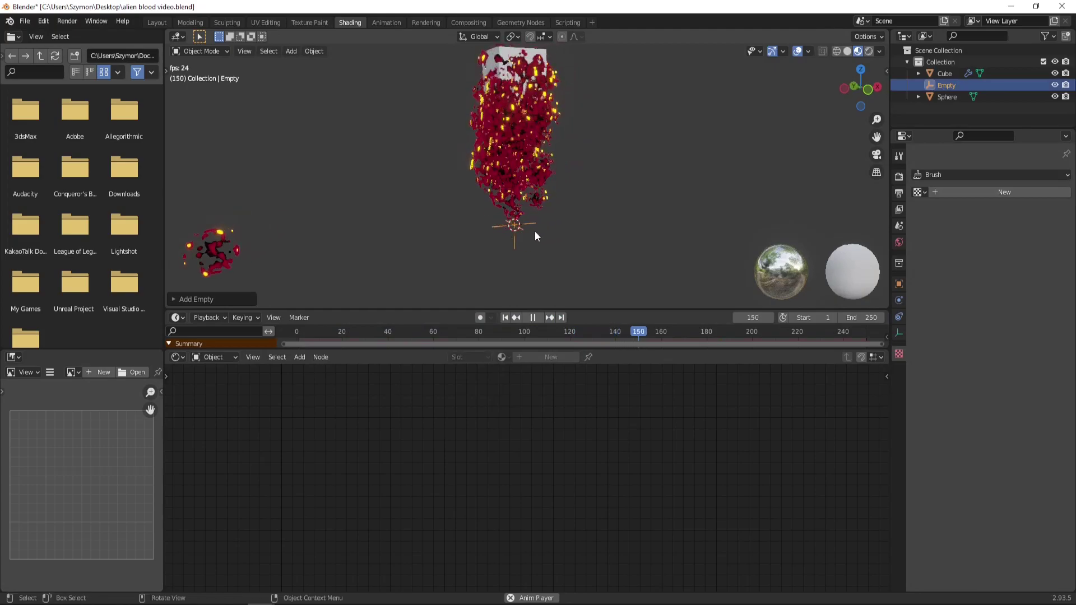
scroll(570, 220, down, 6)
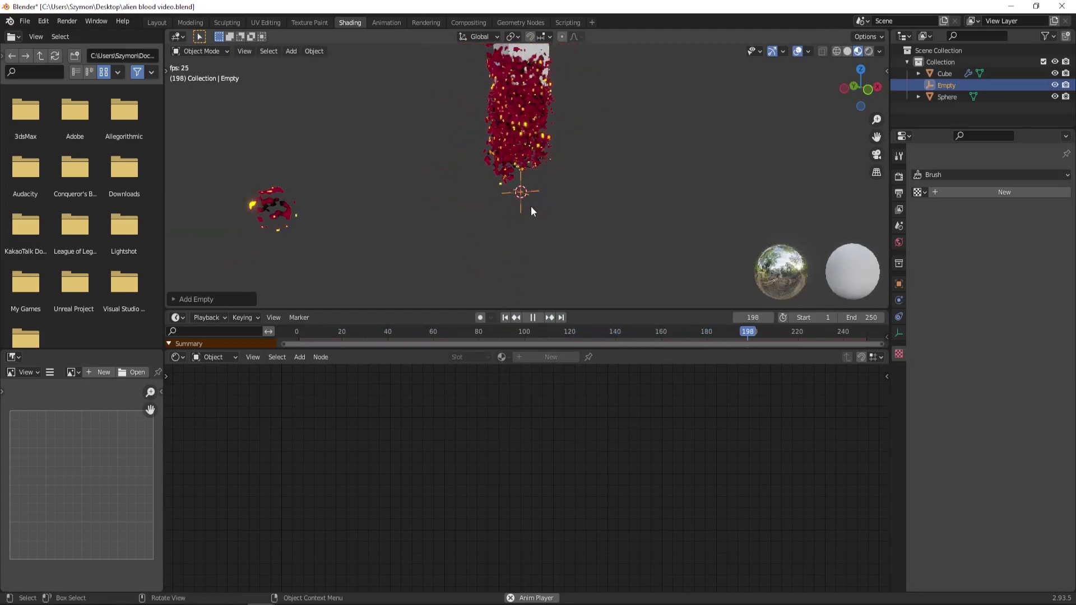
key(s)
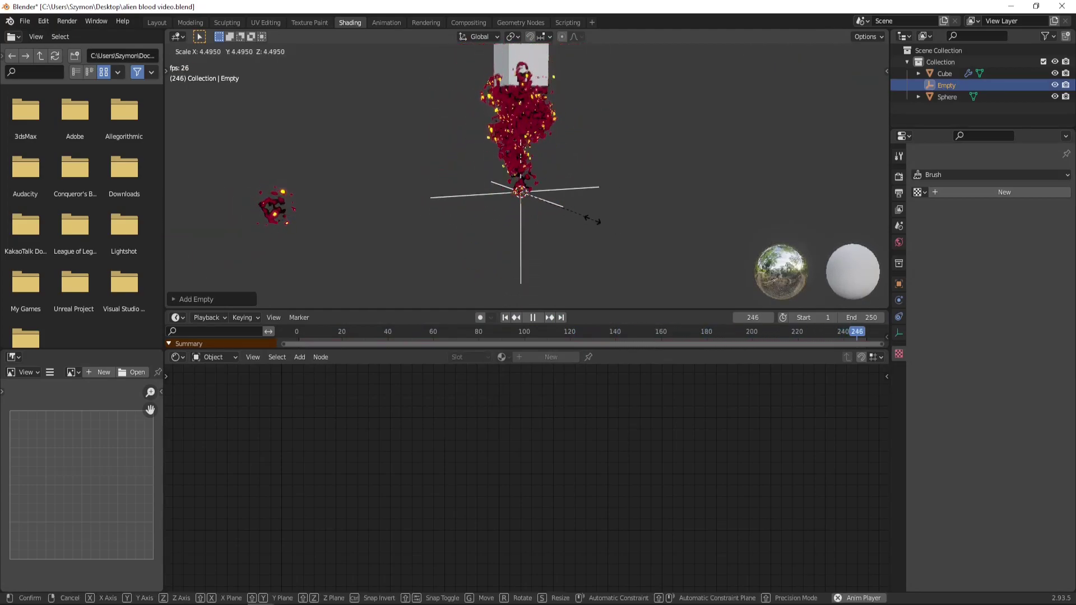
click(598, 218)
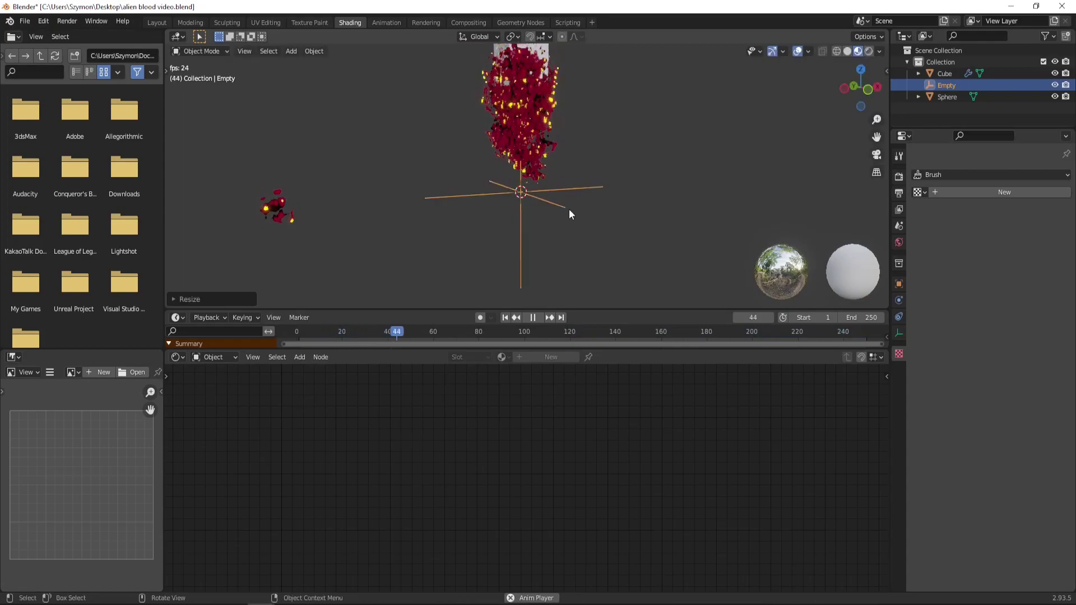
Step: Inspect the sphere's material nodes, and reselect the Plain Axes empty below the particles
click(274, 206)
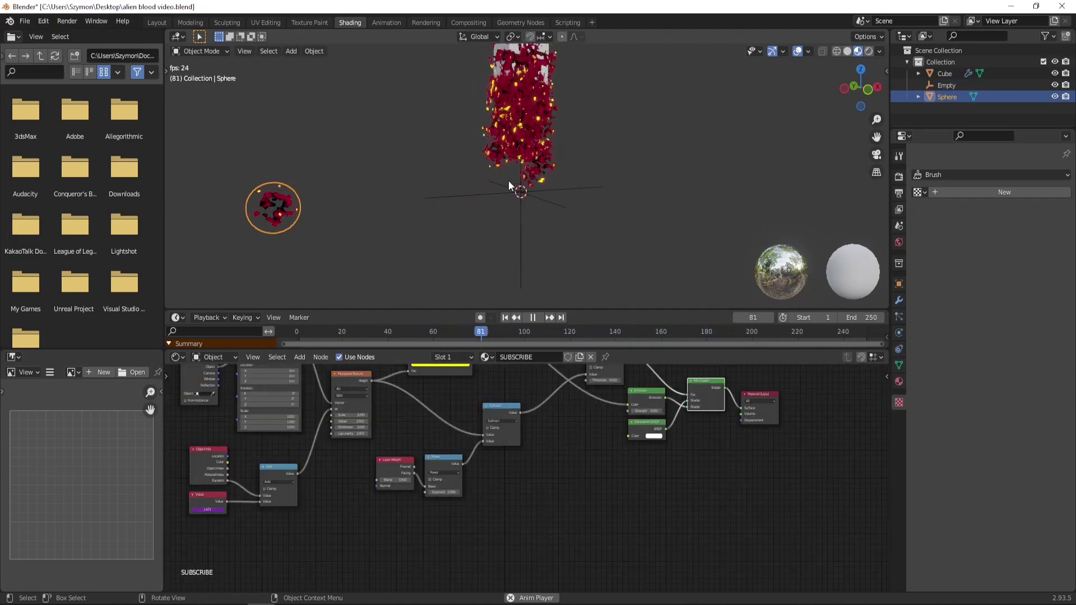
scroll(516, 223, up, 2)
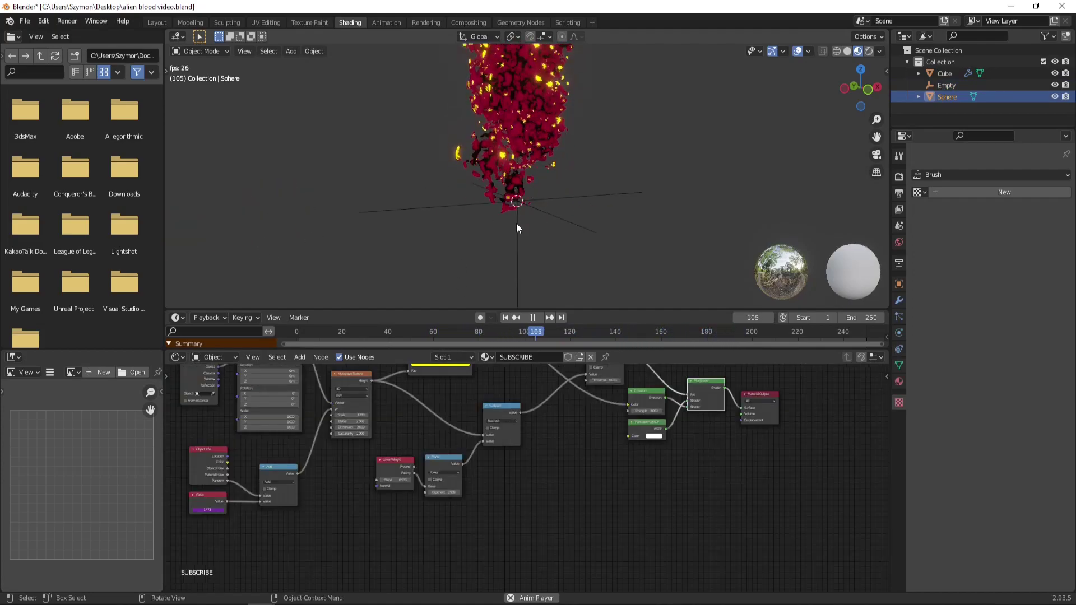
click(516, 223)
scroll(518, 202, down, 2)
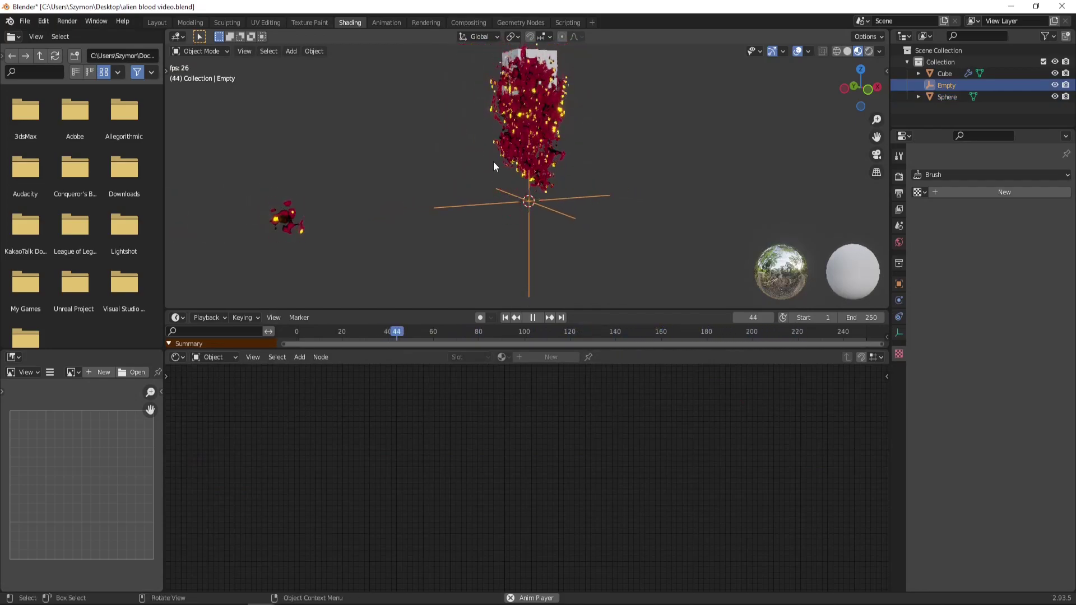
scroll(519, 156, up, 2)
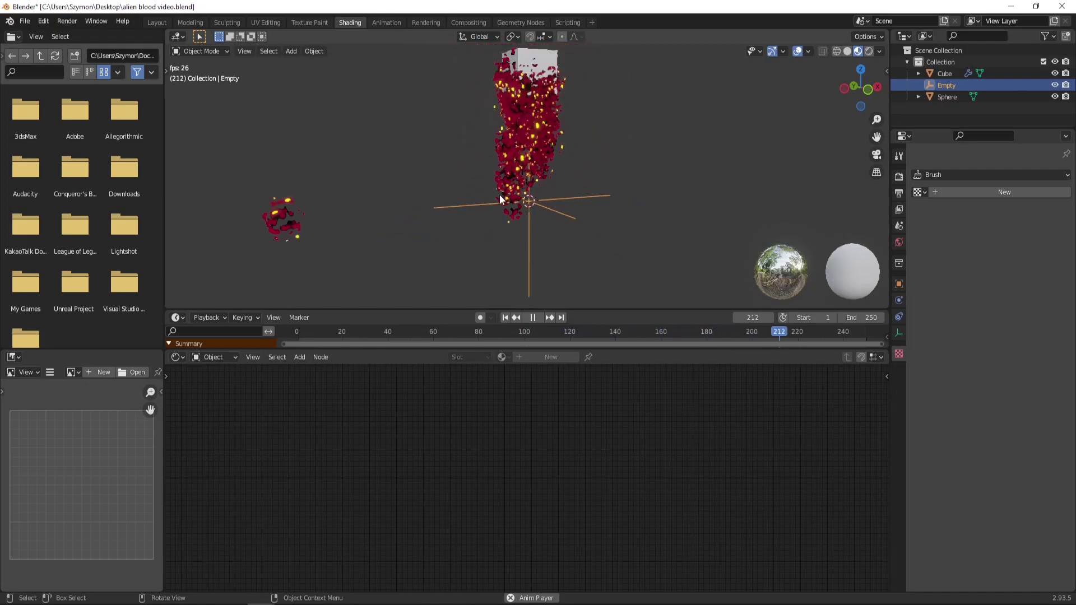
Step: Add a Gradient Texture node with connected Mapping and Texture Coordinate nodes to the sphere's SUBSCRIBE material
shift+middle_drag(496, 225, 529, 200)
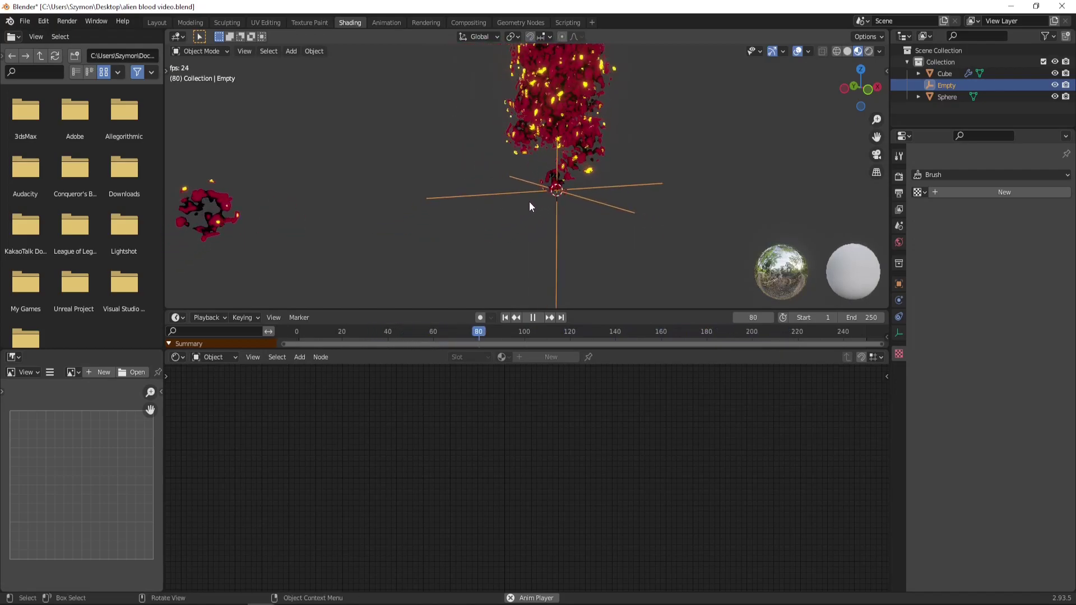
click(211, 223)
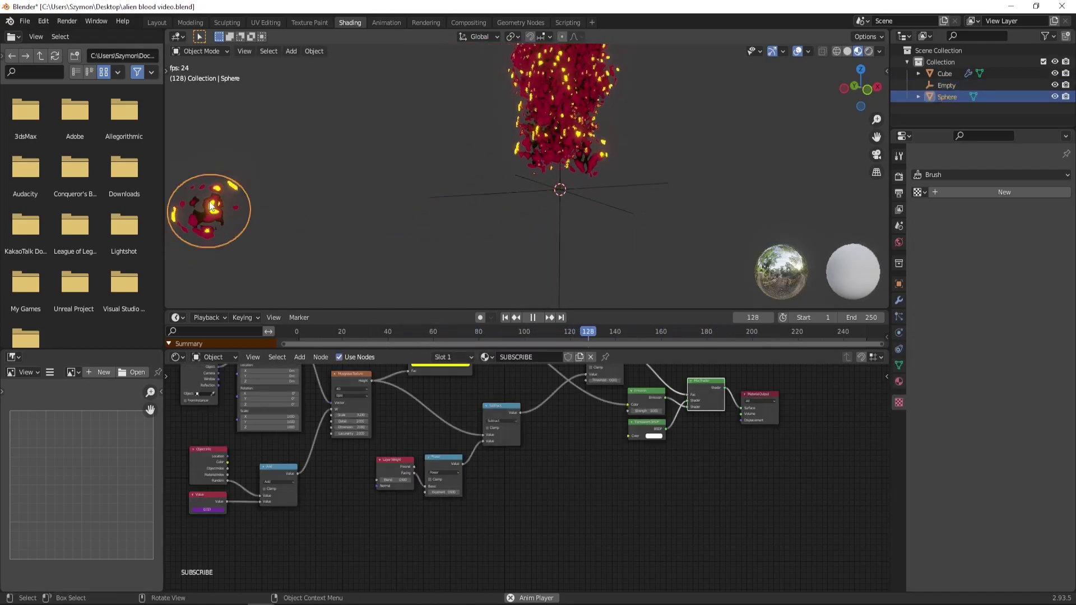
shift+middle_drag(209, 210, 335, 210)
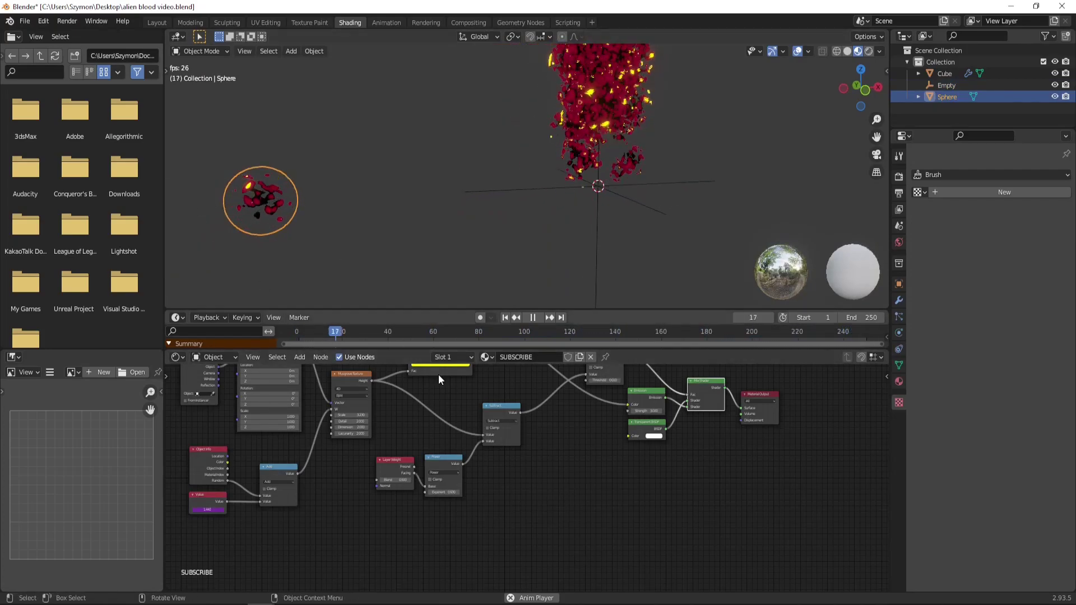
middle_drag(527, 517, 547, 469)
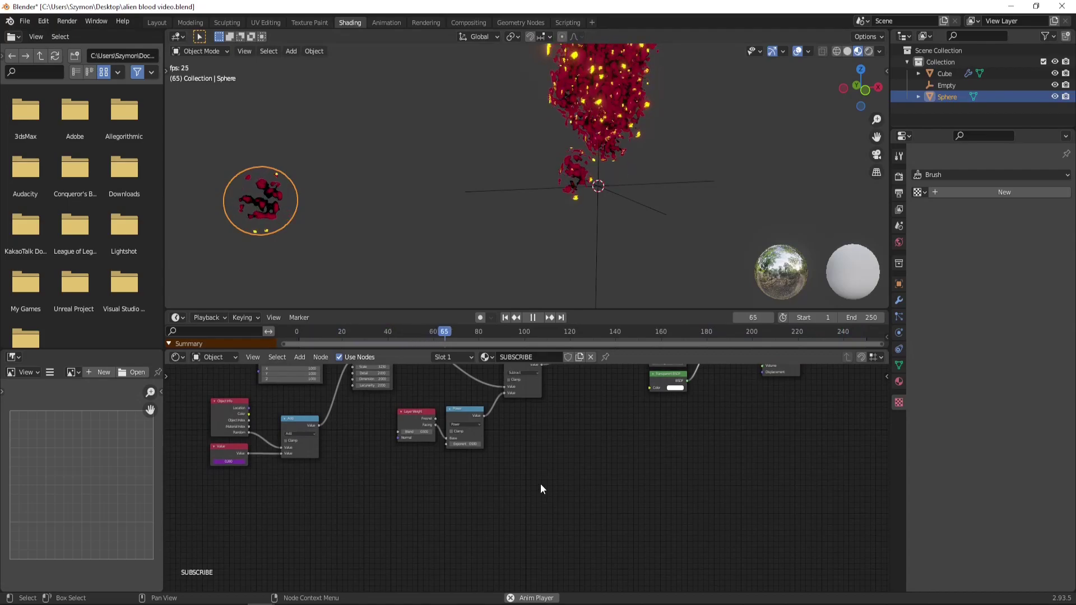
key(F3)
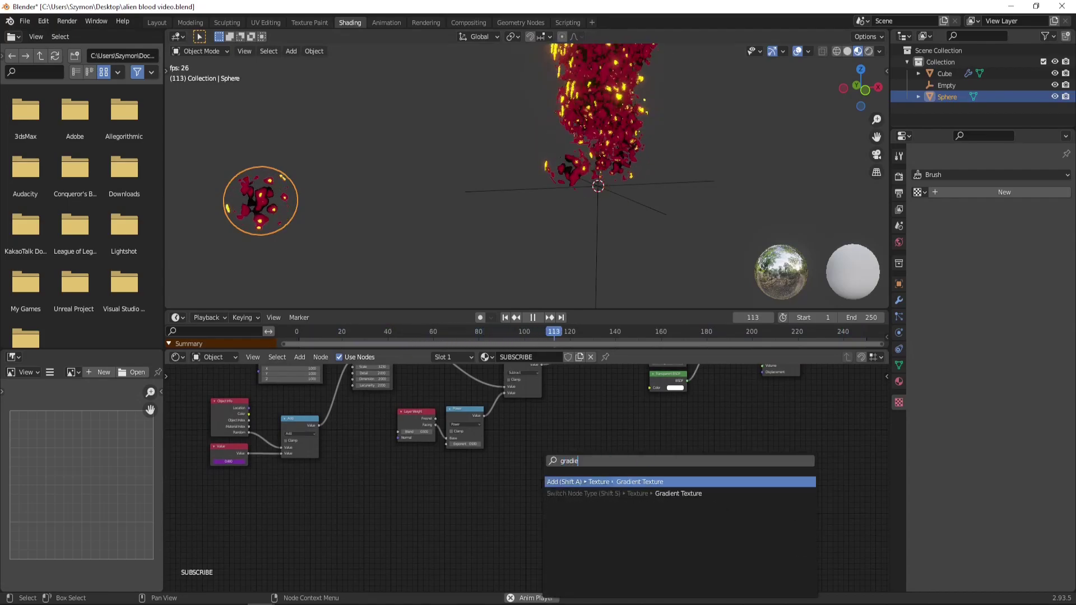
key(Return)
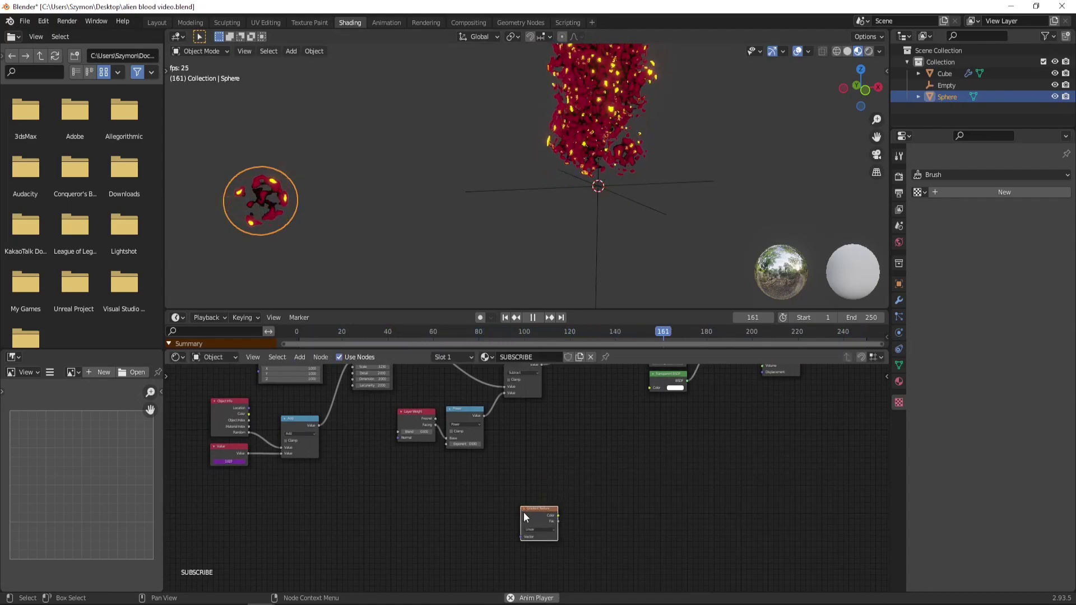
scroll(525, 513, up, 4)
middle_drag(550, 492, 616, 375)
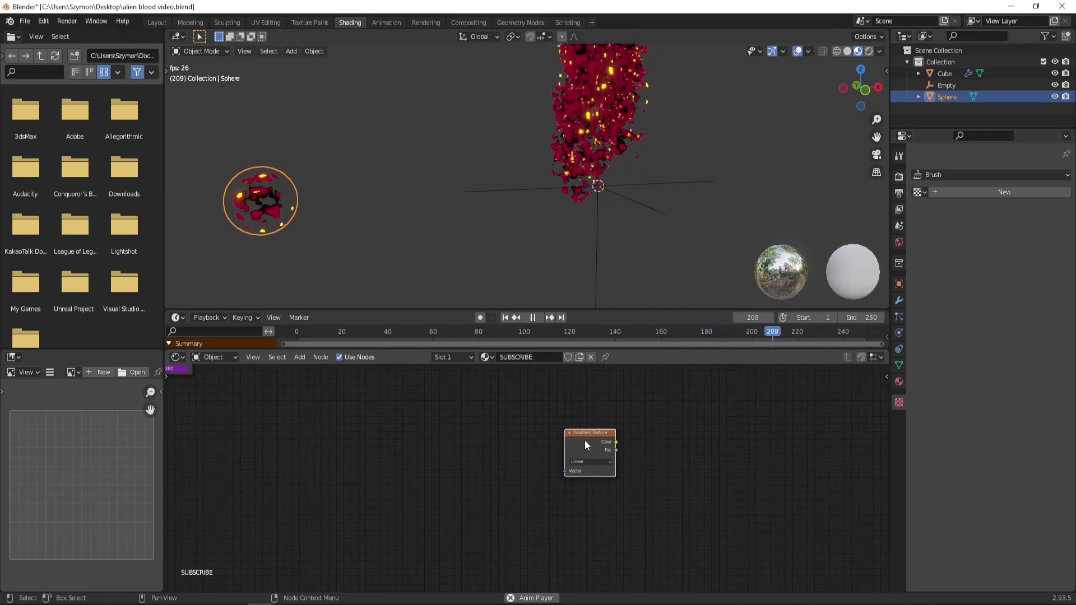
key(ctrl+t)
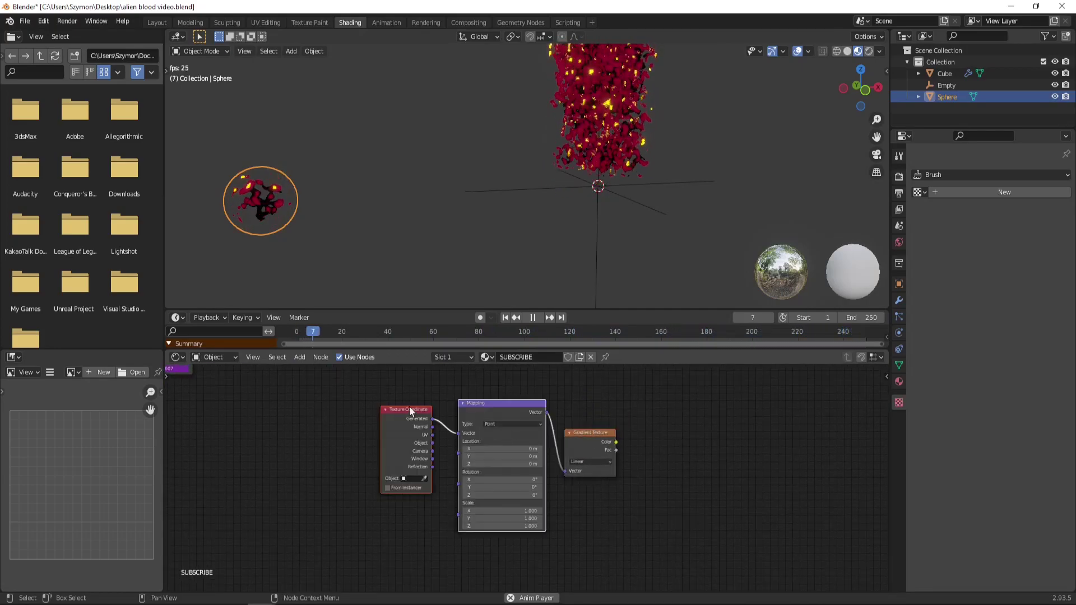
Step: Feed the new Mapping node from the Texture Coordinate's Object output, with the Empty as the reference object
scroll(472, 407, up, 2)
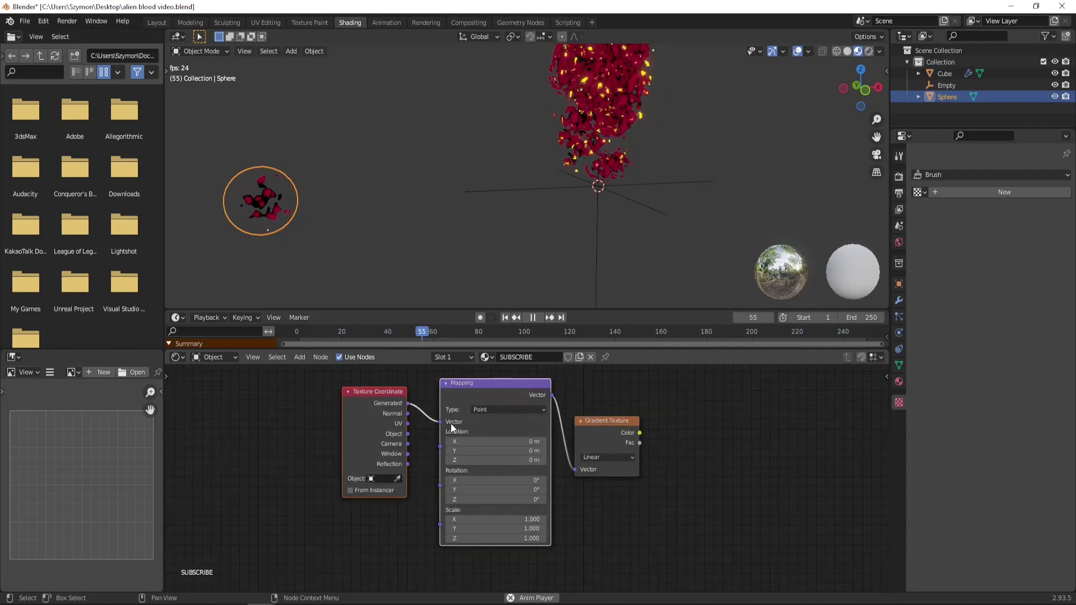
scroll(465, 427, up, 2)
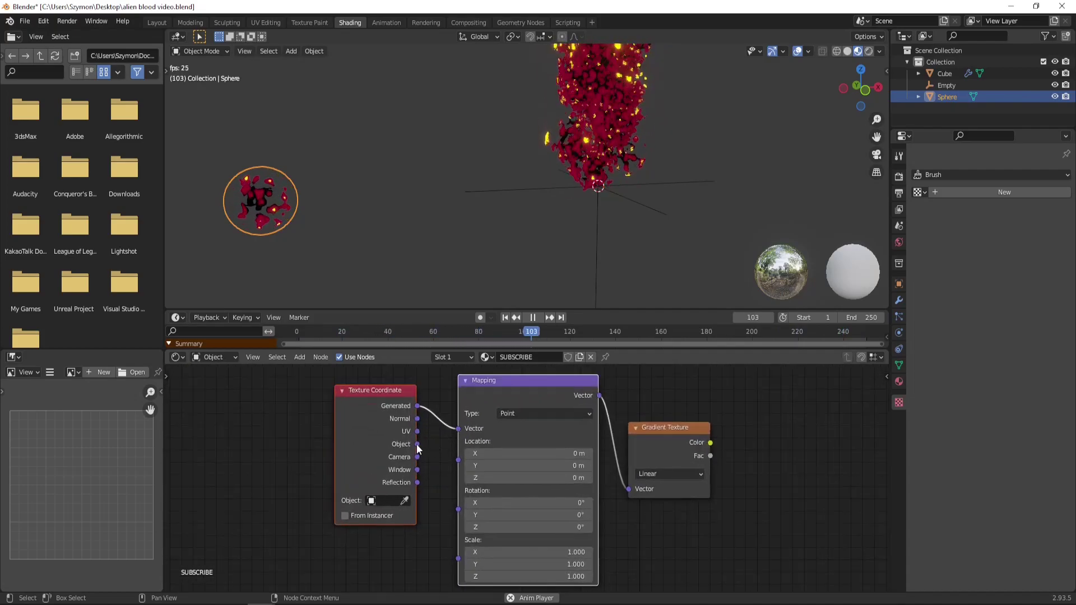
drag(417, 444, 464, 431)
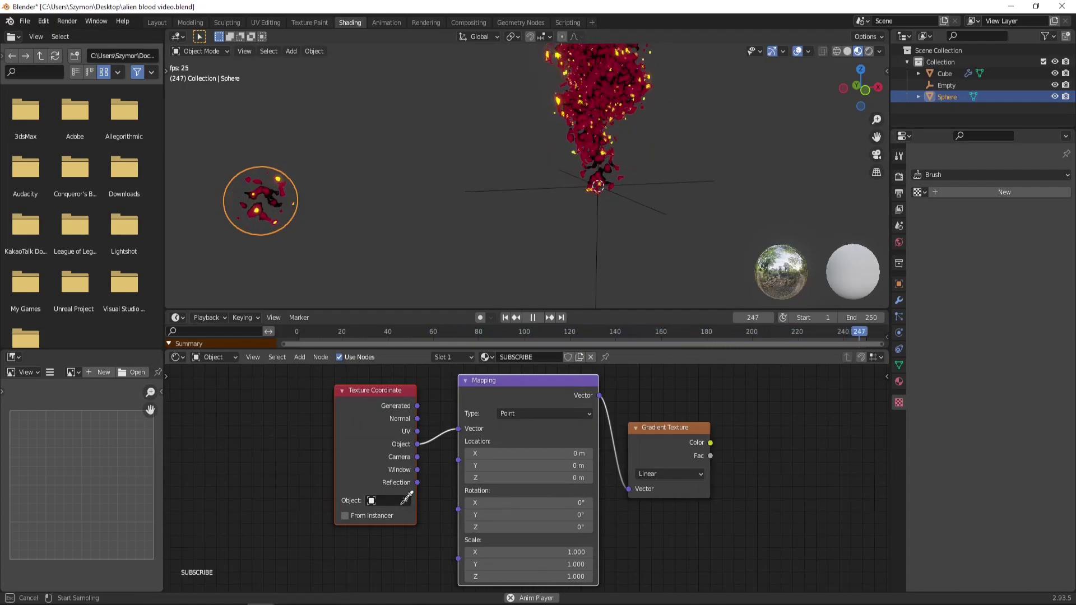
click(661, 204)
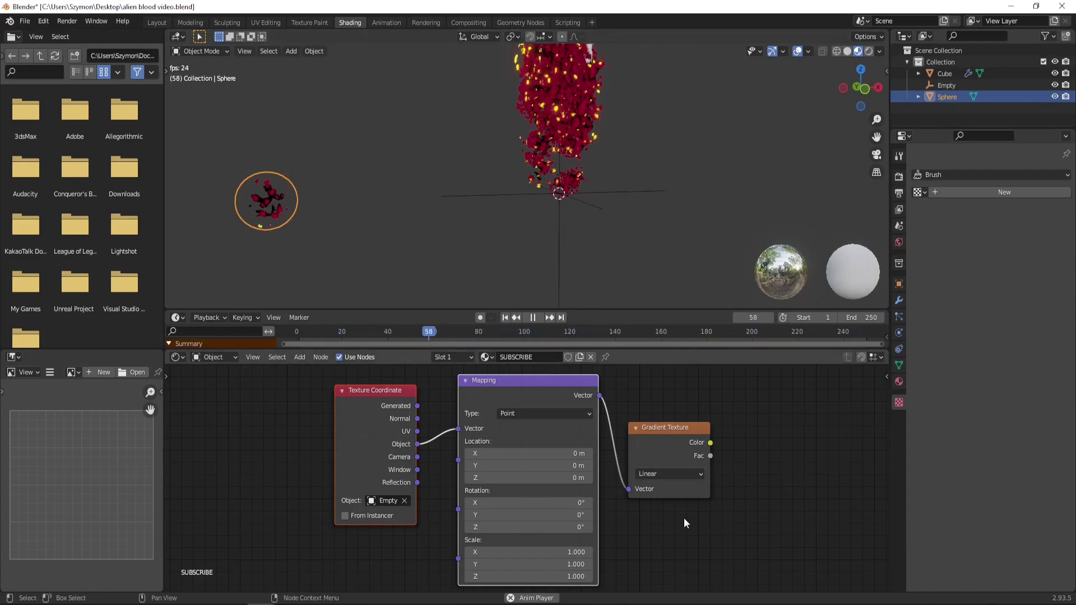
Step: Set the Gradient Texture type to Spherical and preview its output directly on the particles
drag(667, 442, 673, 404)
click(673, 435)
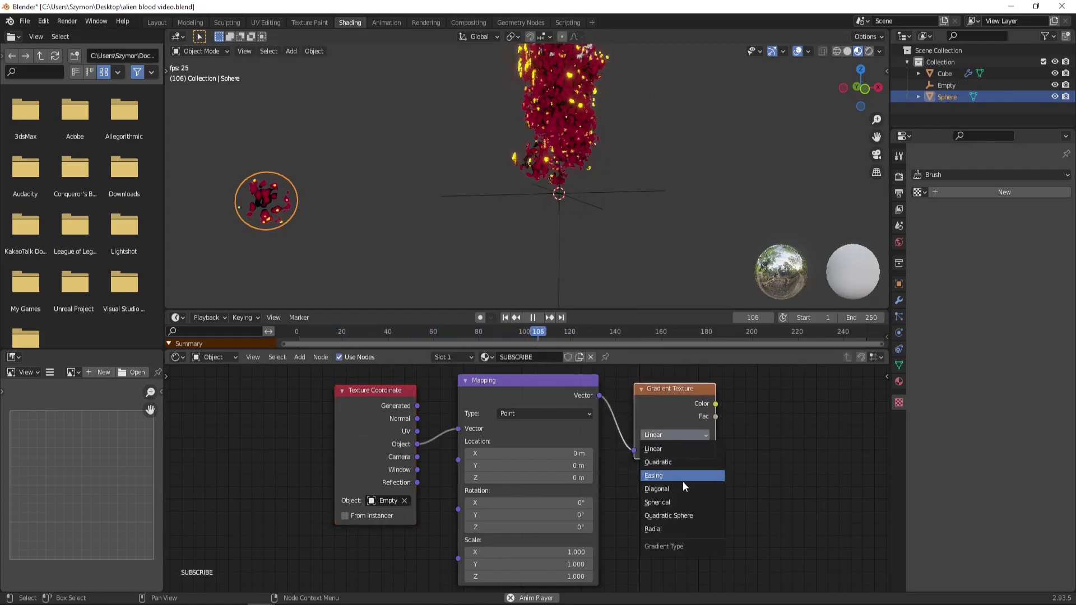
click(671, 500)
ctrl+shift+click(672, 403)
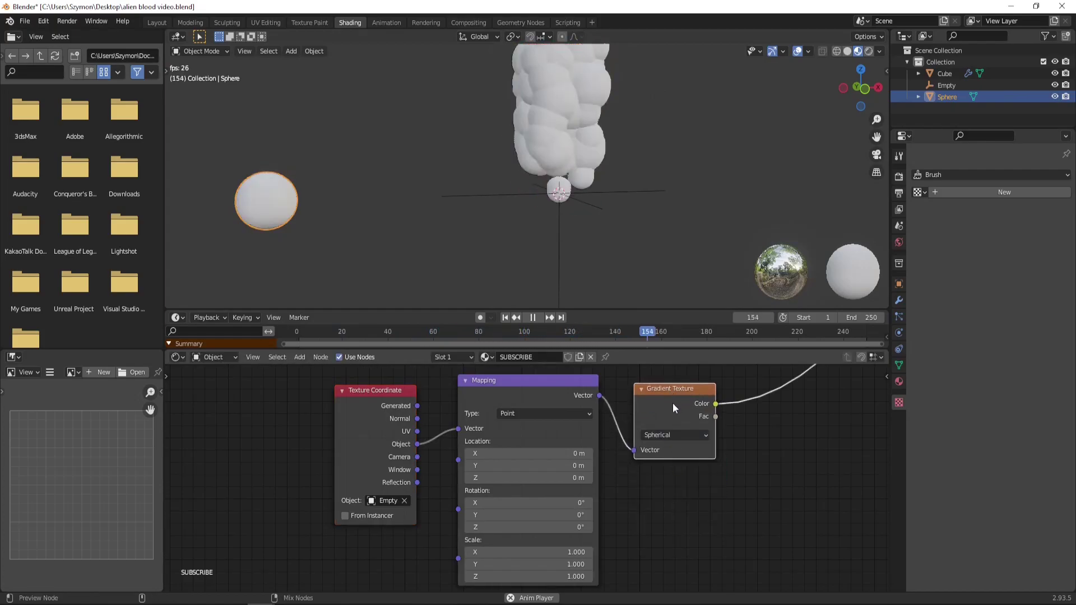
Step: Save the file with the empty selected, and try moving the empty freely around the particles
click(588, 228)
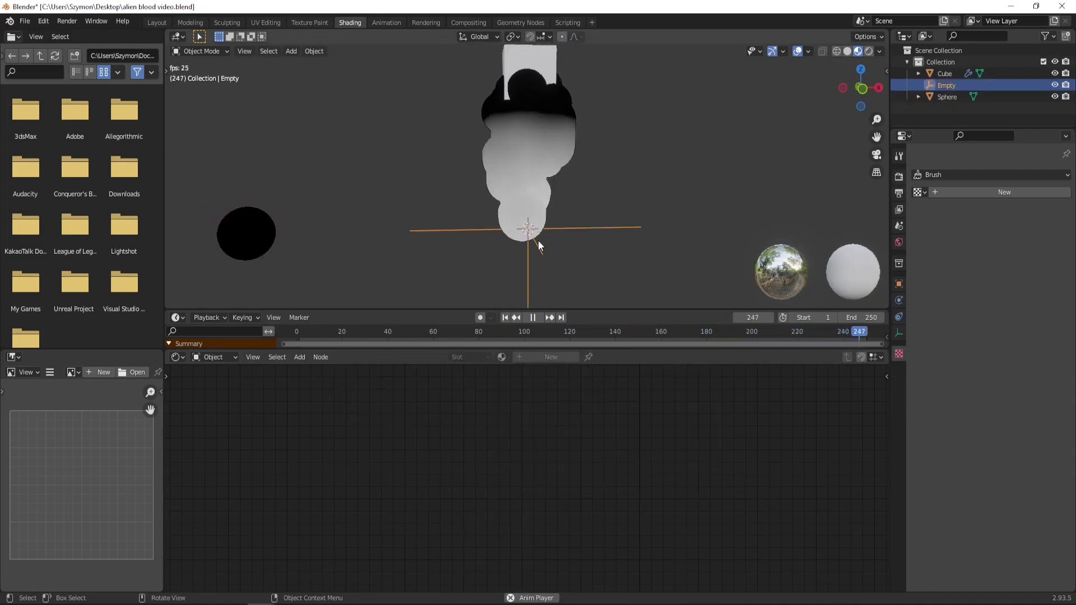
key(ctrl+s)
key(g)
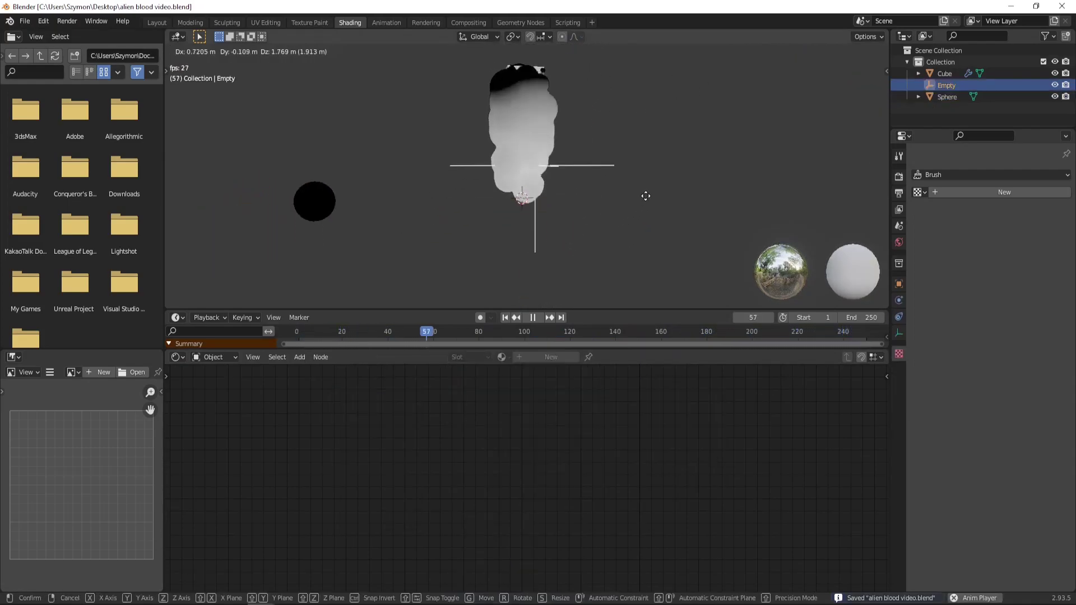
click(636, 206)
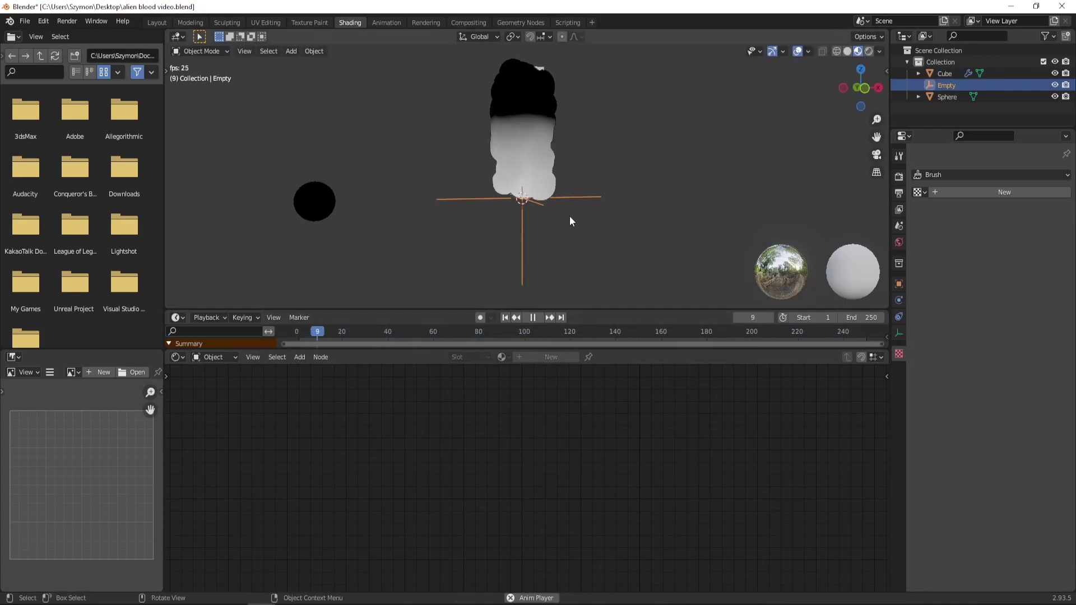
Step: Lower the empty along Z below the particles, and raise it back by about 0.83 m
key(g)
key(z)
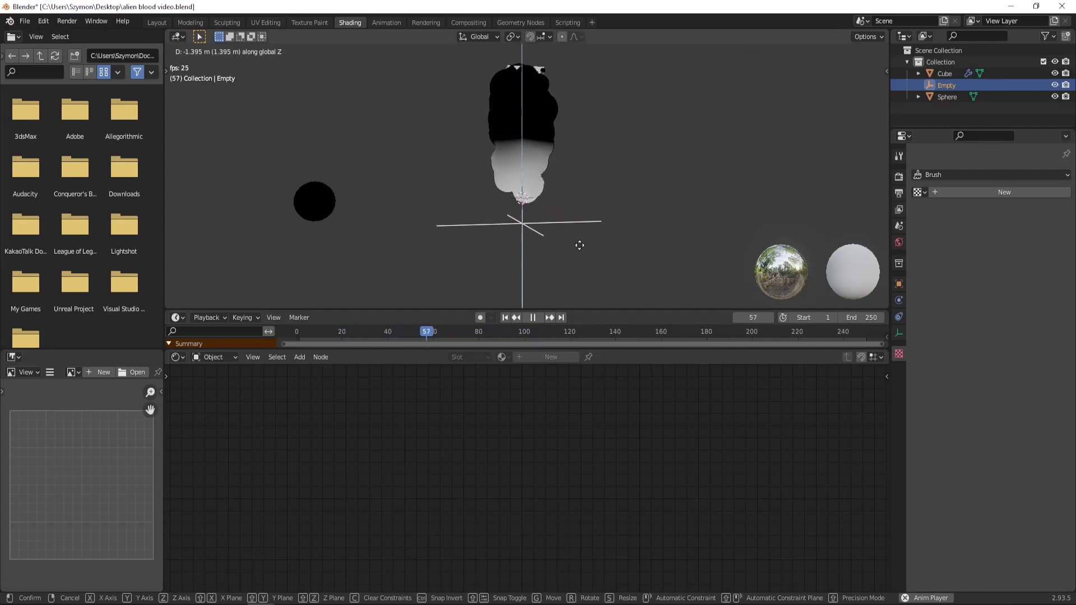
click(574, 289)
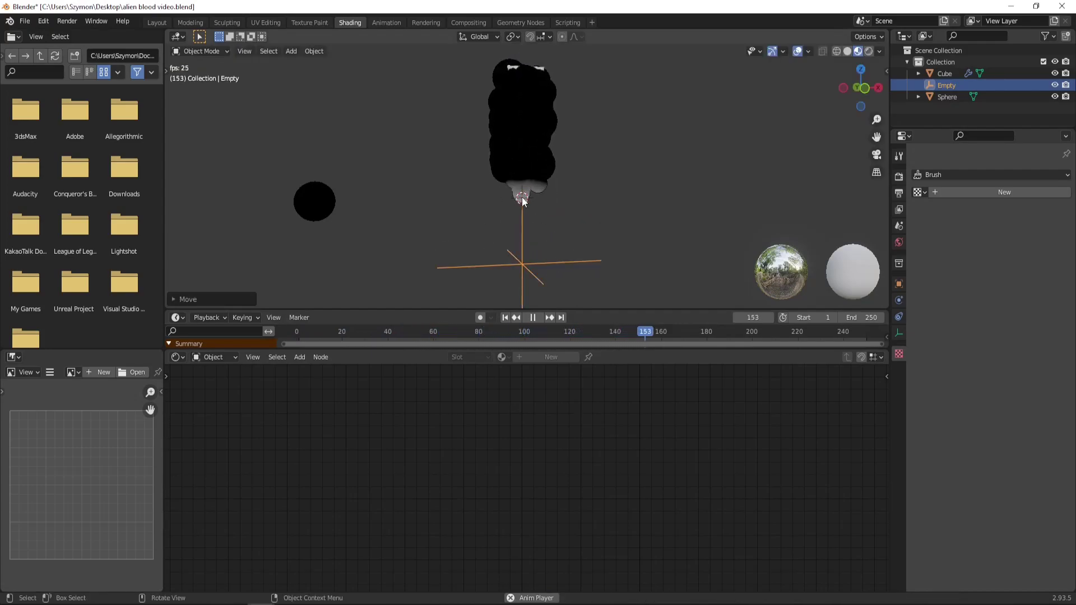
key(g)
key(z)
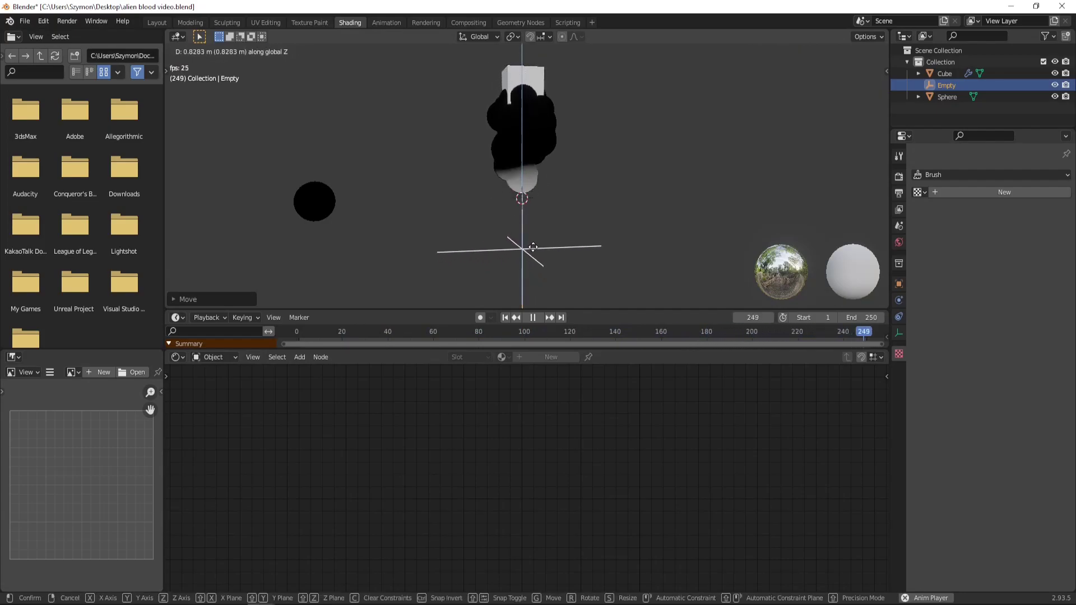
click(533, 248)
scroll(515, 194, up, 3)
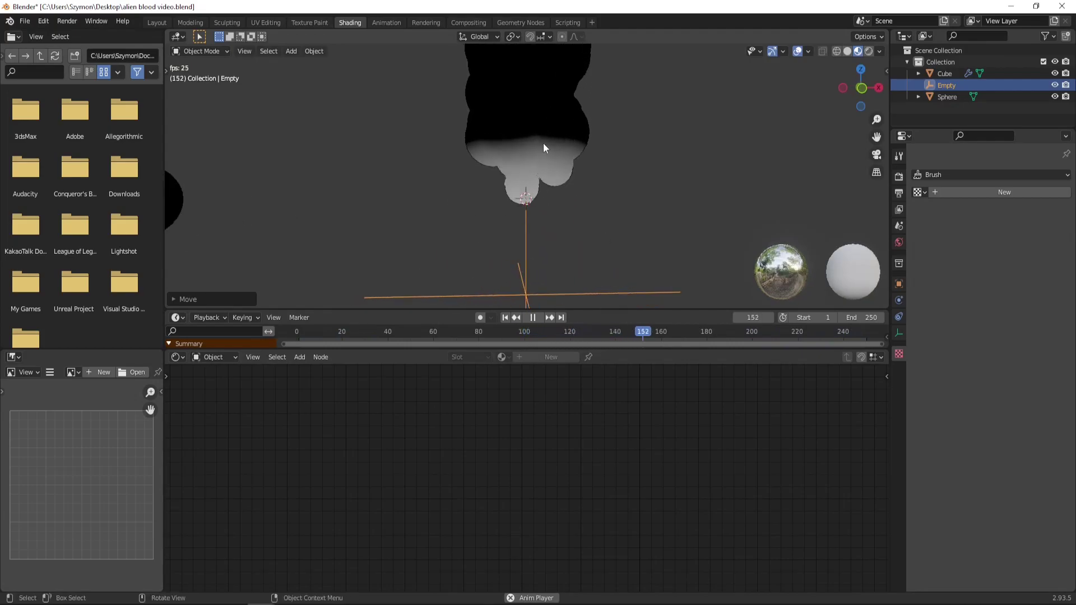
scroll(527, 175, down, 3)
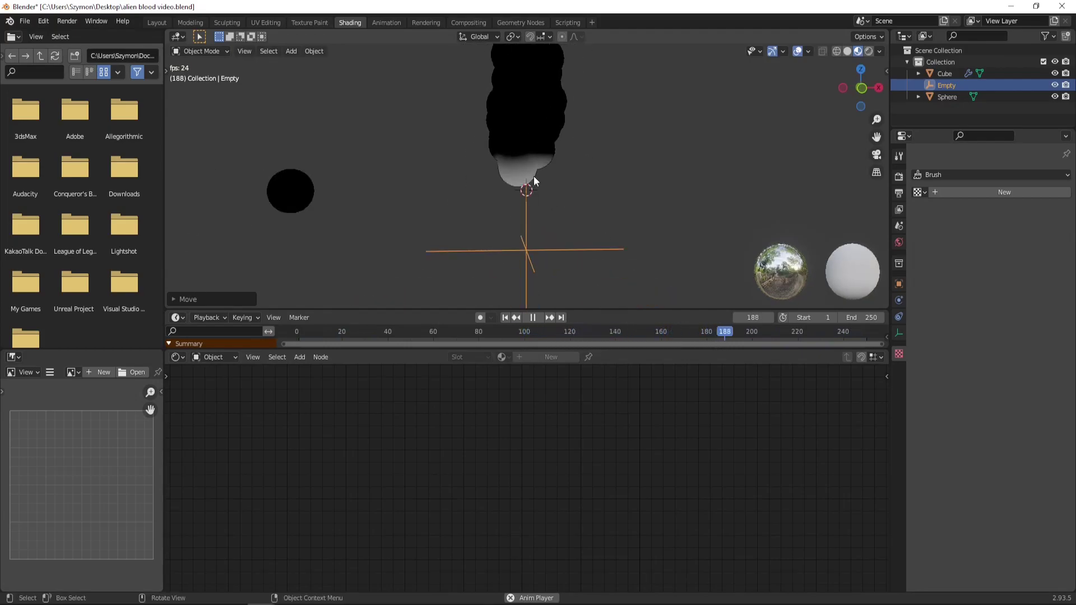
Step: In the sphere's material, shift the Greater Than, shader and output nodes away from the Subtract node to make room
click(301, 206)
scroll(531, 459, down, 4)
middle_drag(693, 426, 463, 543)
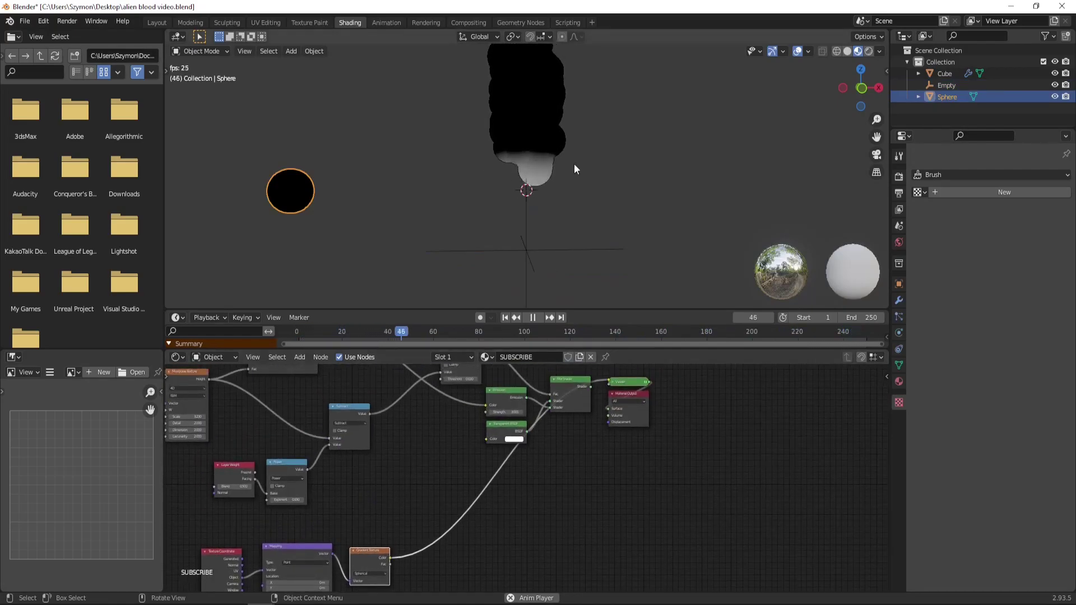
scroll(437, 456, down, 2)
middle_drag(437, 456, 480, 491)
drag(499, 380, 678, 477)
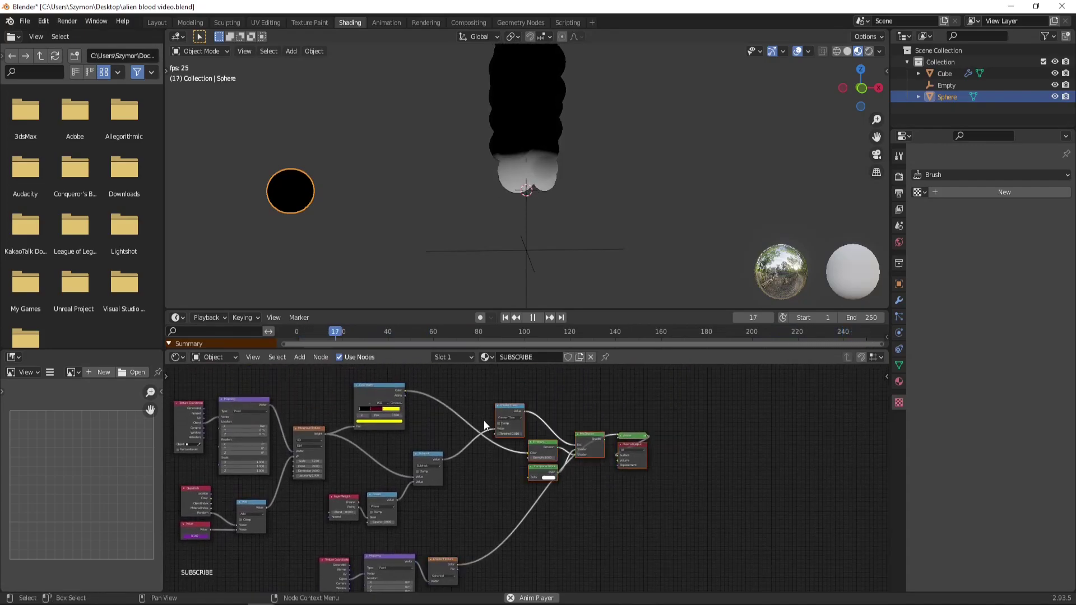
drag(505, 408, 599, 413)
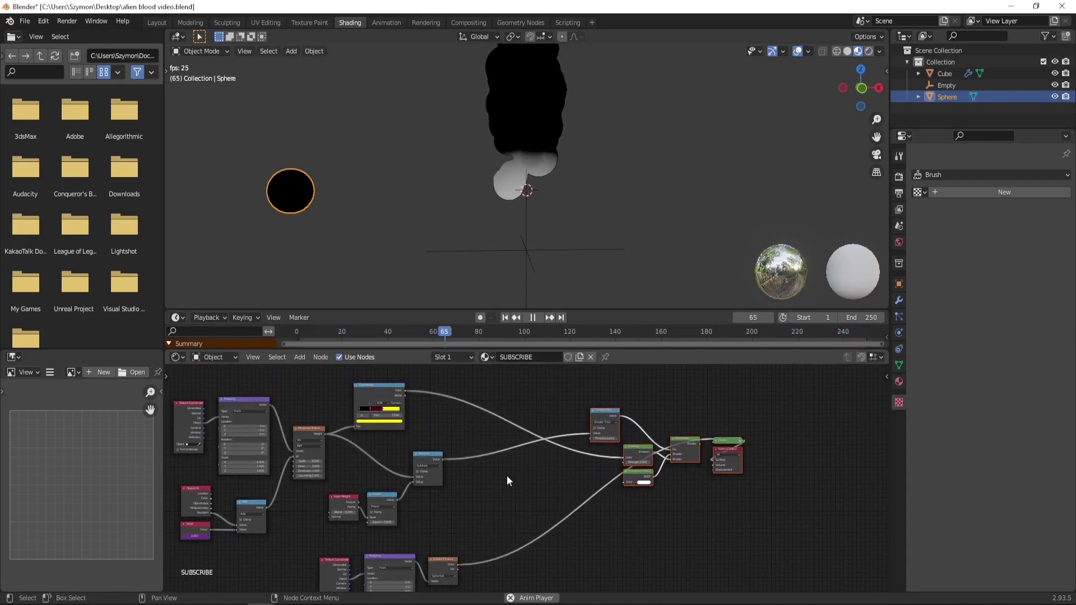
Step: Duplicate the Subtract node and insert the copy on the link between Subtract and Greater Than
scroll(505, 478, up, 3)
scroll(504, 476, up, 2)
middle_drag(478, 473, 557, 476)
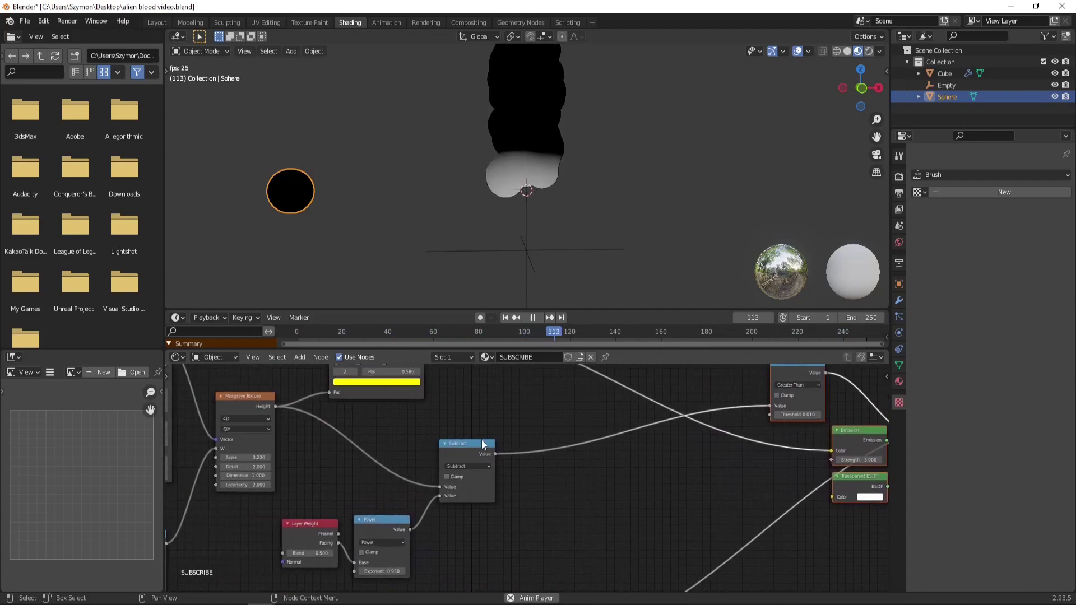
middle_drag(783, 382, 627, 444)
scroll(626, 443, up, 3)
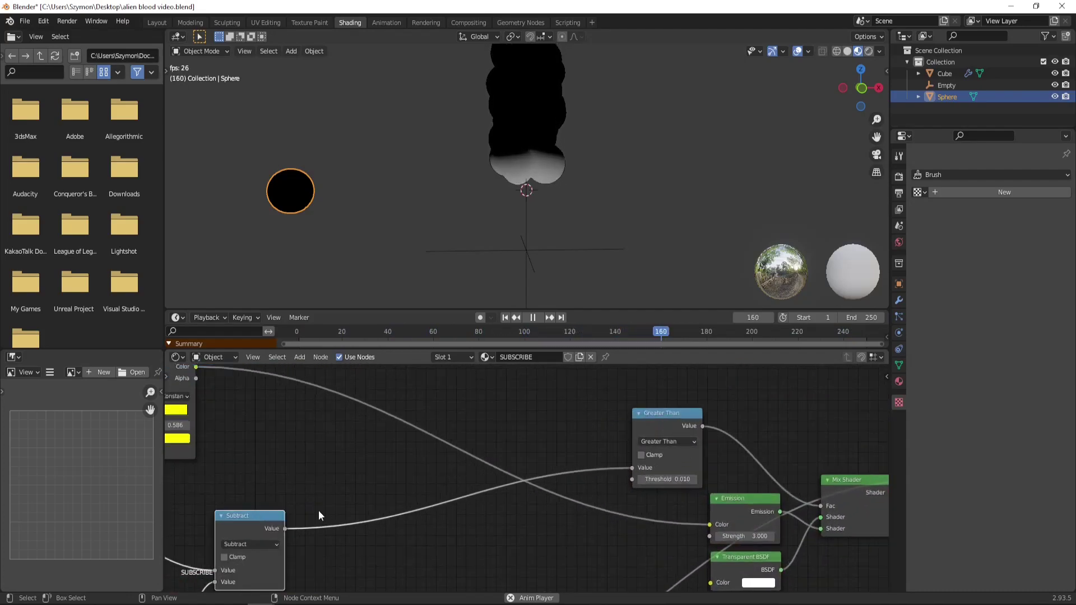
middle_drag(320, 514, 448, 443)
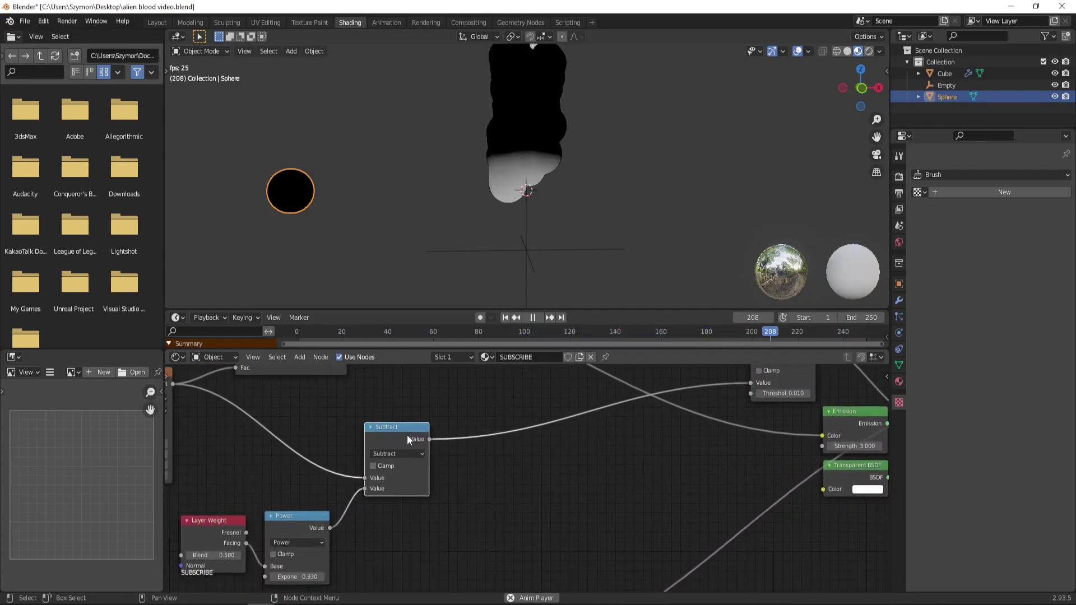
key(shift+d)
click(600, 408)
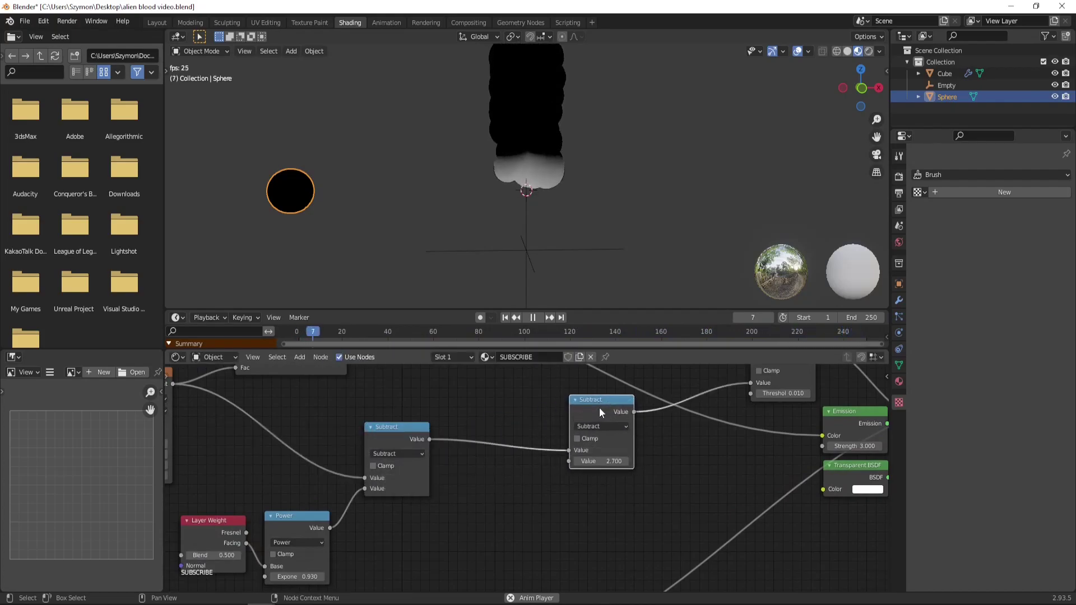
Step: Connect the Gradient Texture's Color output to the second value of the duplicated Subtract node
middle_drag(503, 457, 558, 411)
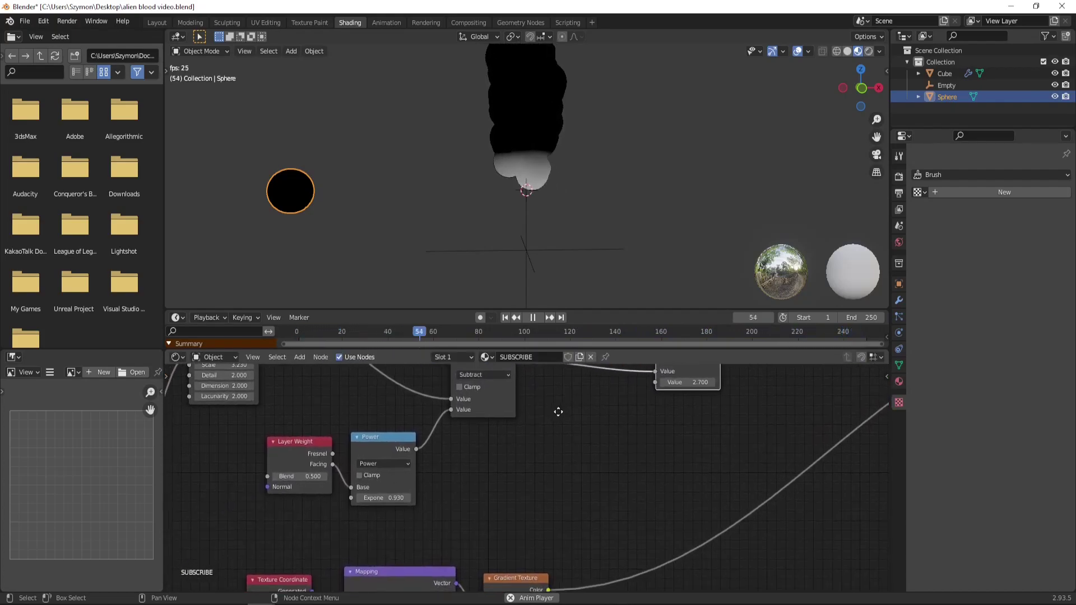
scroll(558, 412, down, 3)
middle_drag(576, 475, 558, 441)
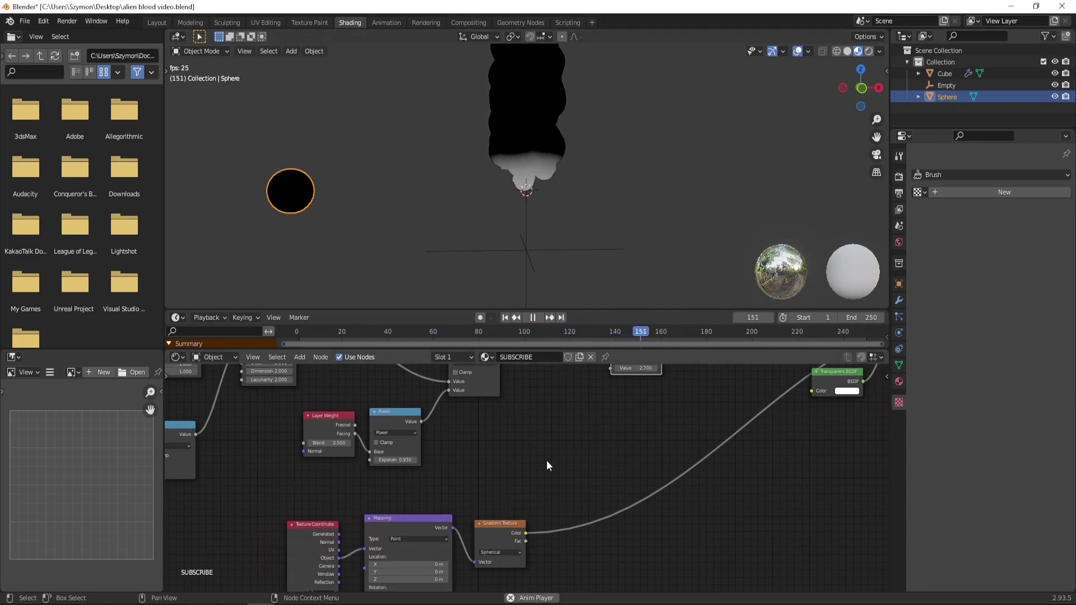
middle_drag(510, 425, 482, 448)
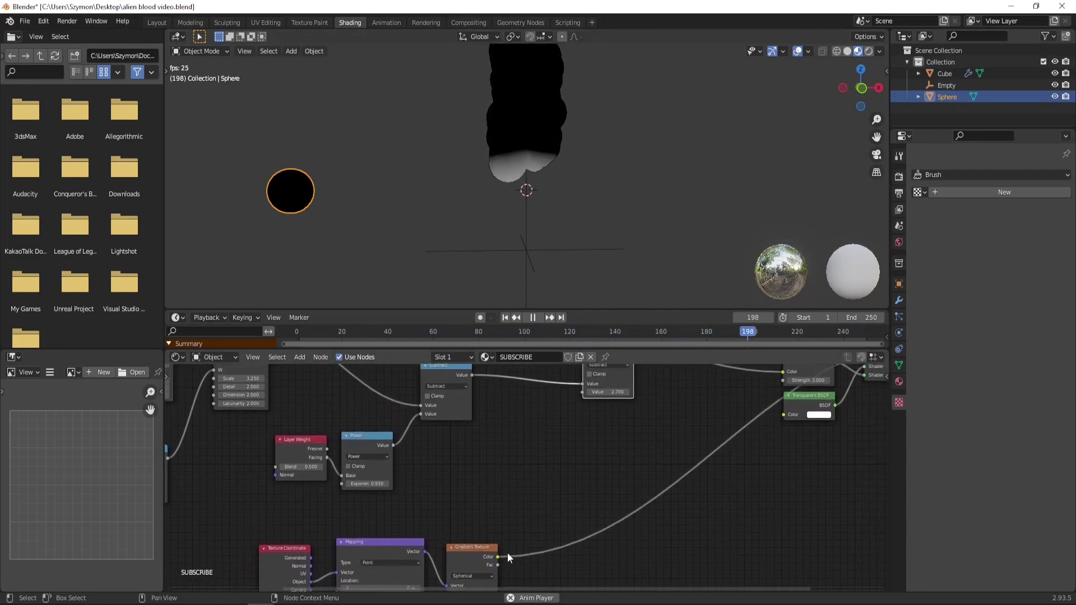
drag(497, 557, 581, 391)
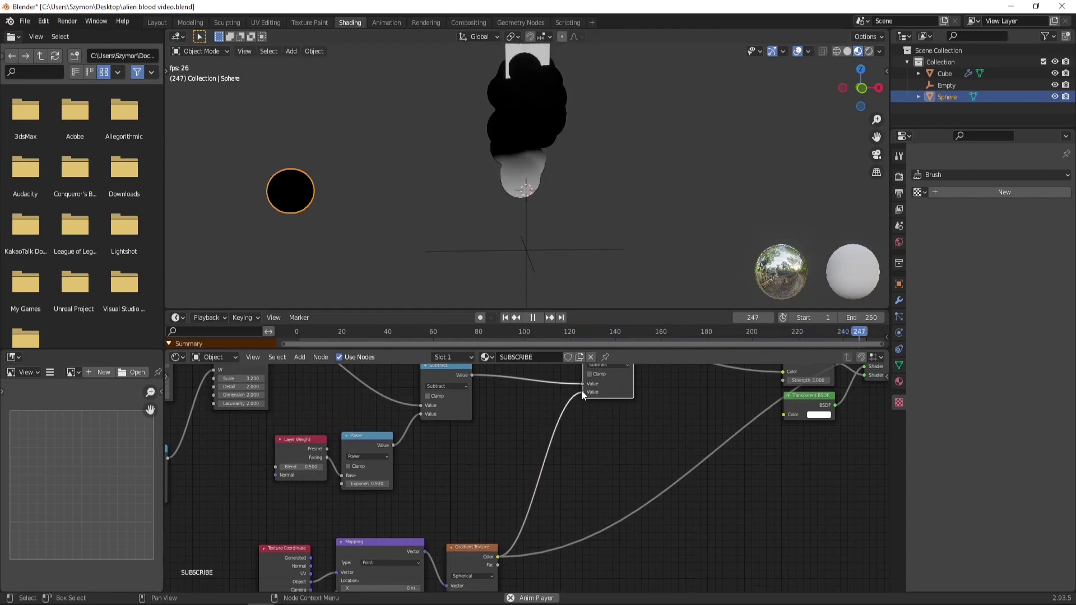
Step: Reconnect the Mix Shader to the Material Output's surface and check the particles above the empty
middle_drag(674, 391, 464, 517)
scroll(523, 470, up, 1)
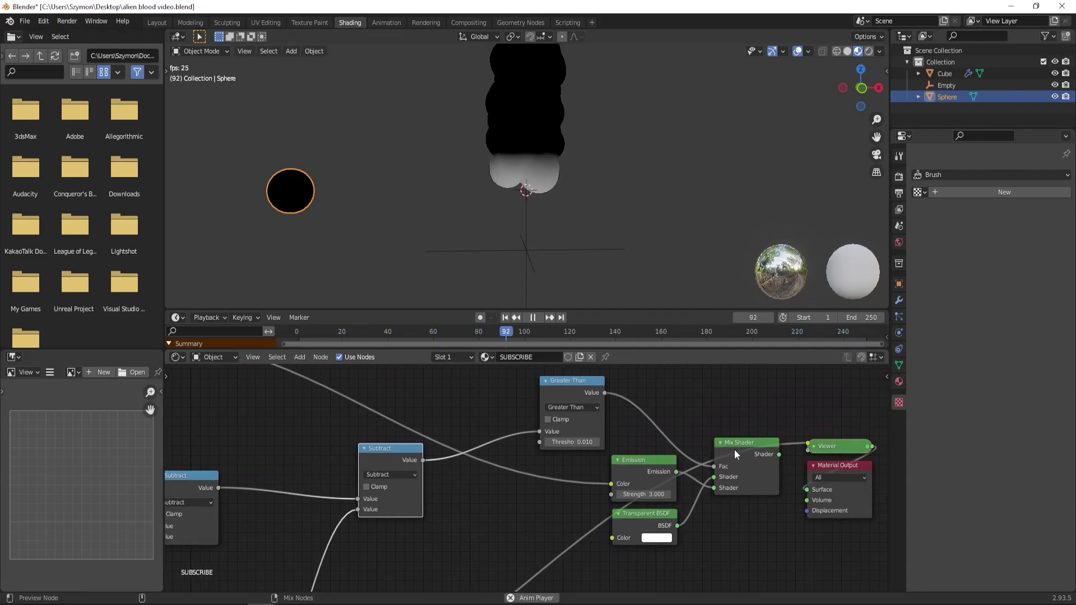
ctrl+shift+click(748, 459)
middle_drag(501, 247, 529, 254)
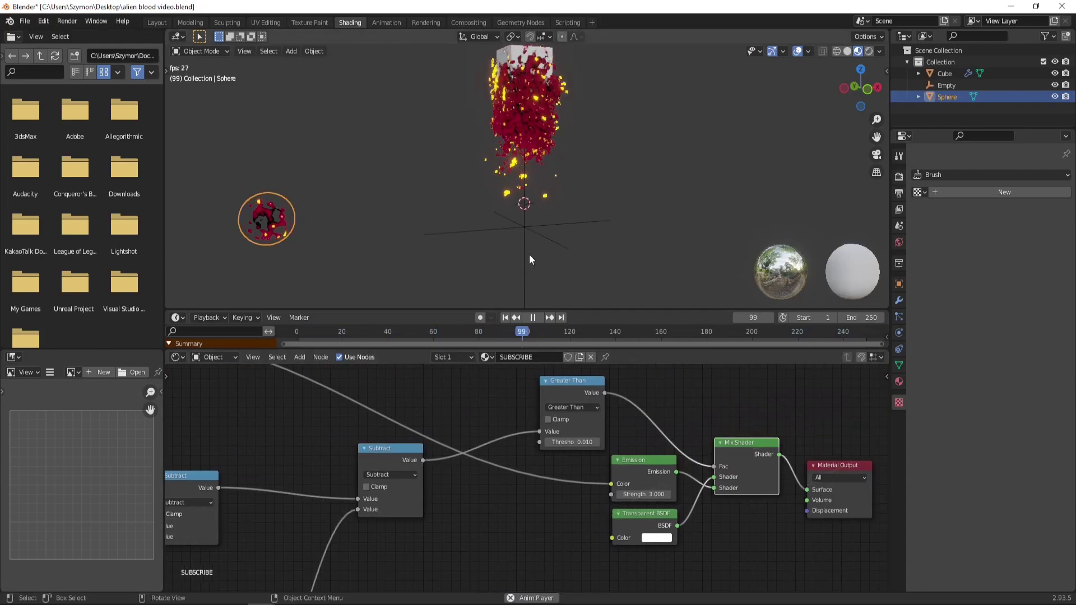
Step: Select the empty and raise it along the Z axis, closer to the particles beneath the cube
scroll(526, 236, up, 3)
click(519, 274)
key(g)
key(z)
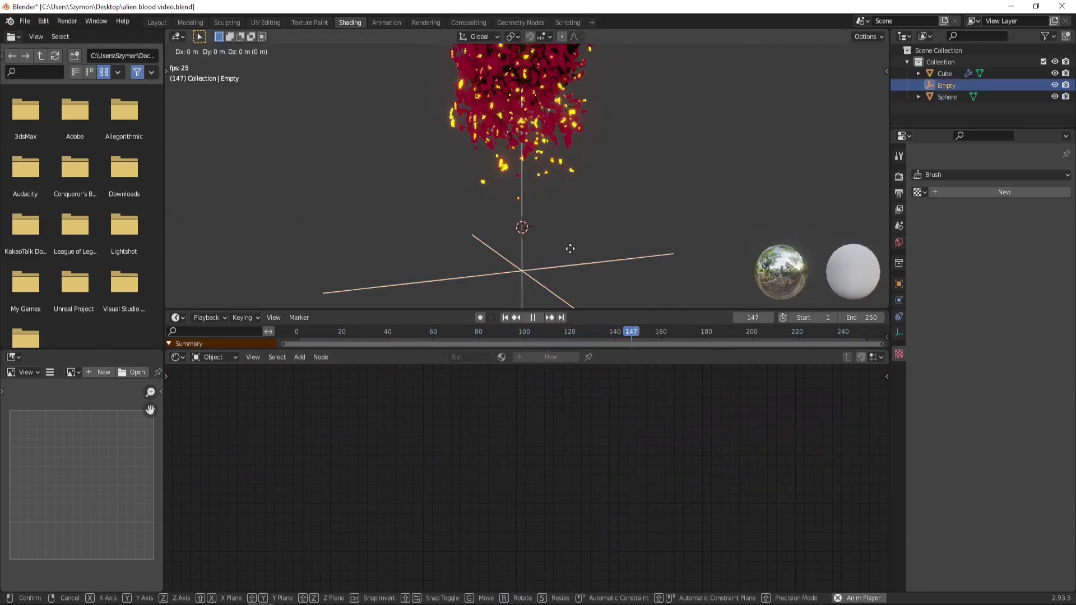
click(577, 180)
scroll(577, 180, down, 1)
shift+middle_drag(592, 165, 573, 202)
middle_drag(583, 171, 581, 199)
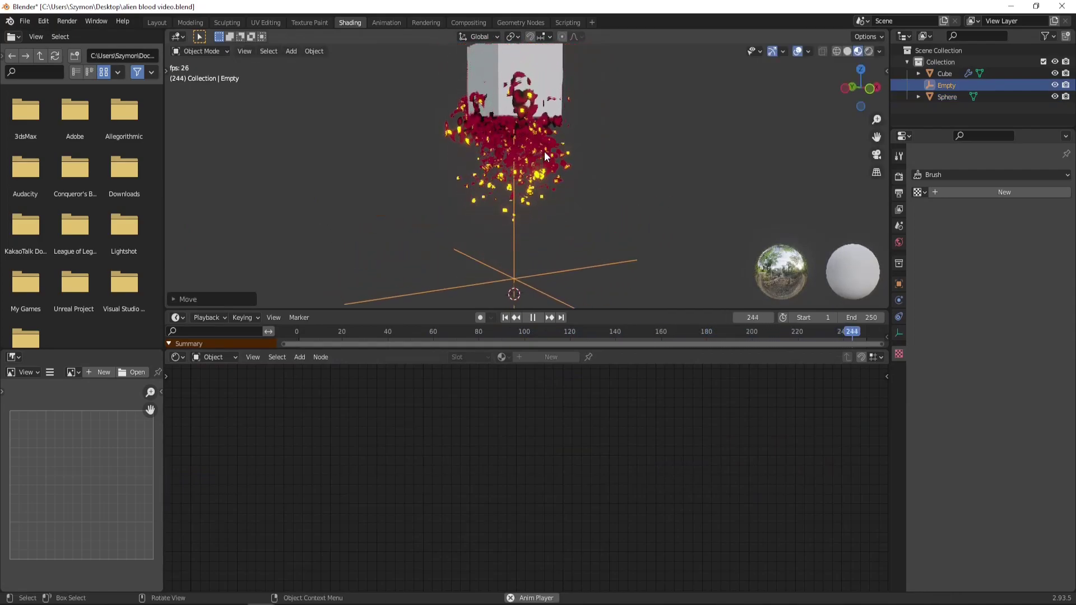
Step: Scale the empty down uniformly to shrink the area of its gradient mask, and deselect it
middle_drag(546, 239, 587, 212)
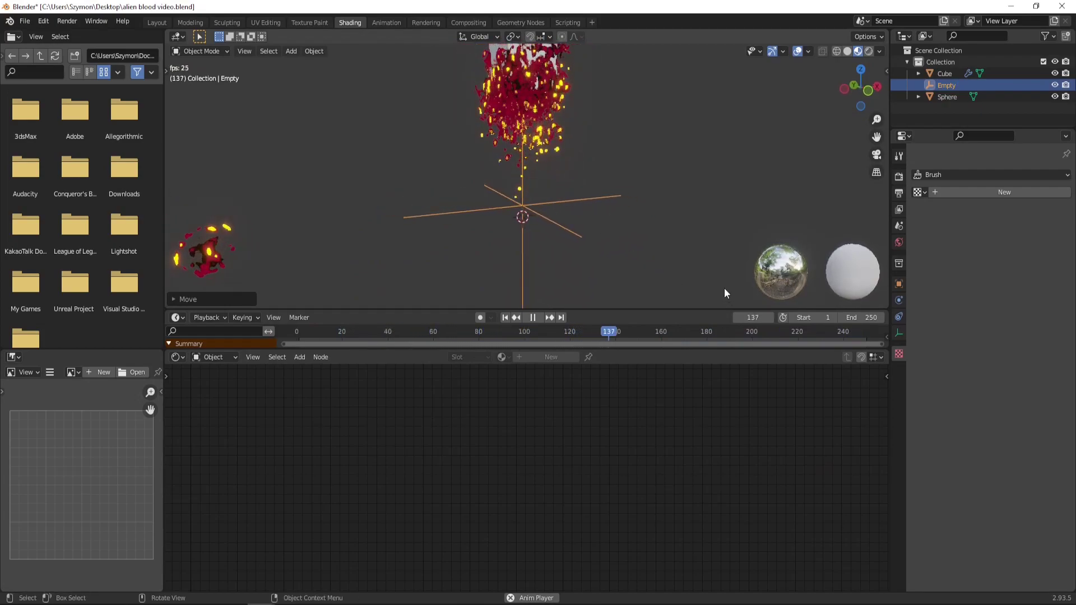
key(s)
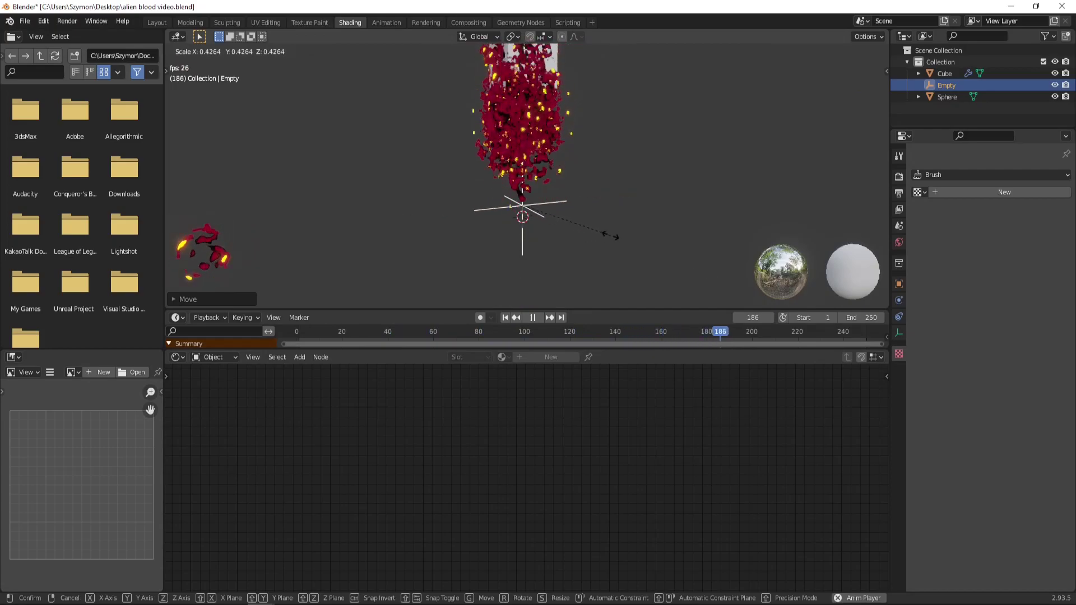
click(652, 249)
click(670, 170)
middle_drag(650, 226, 600, 181)
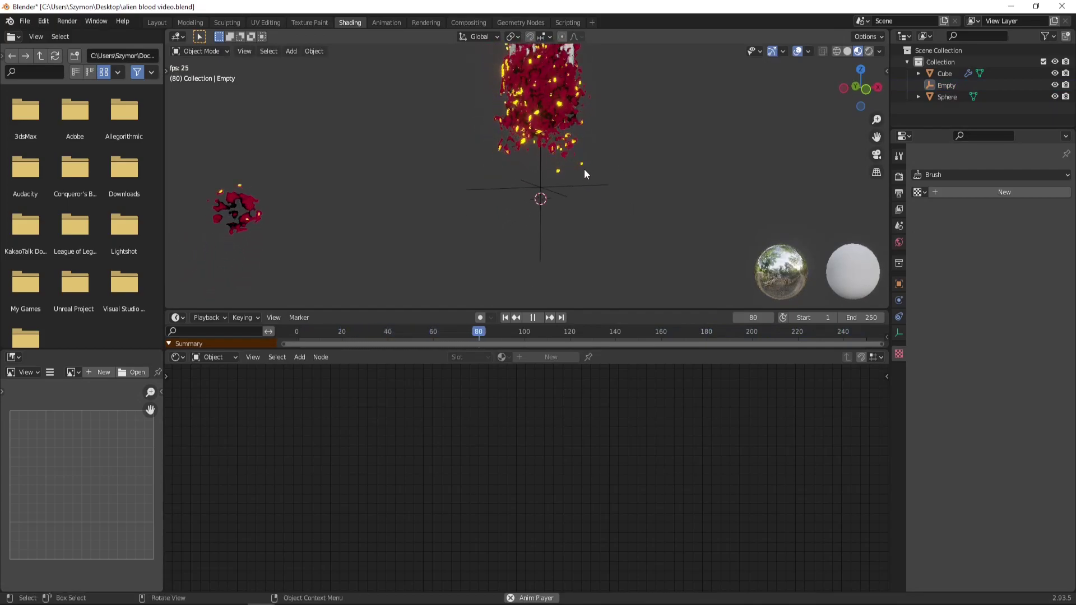
Step: Select the empty again, scale it up slightly, and deselect it
scroll(543, 173, up, 2)
middle_drag(587, 123, 600, 196)
click(578, 243)
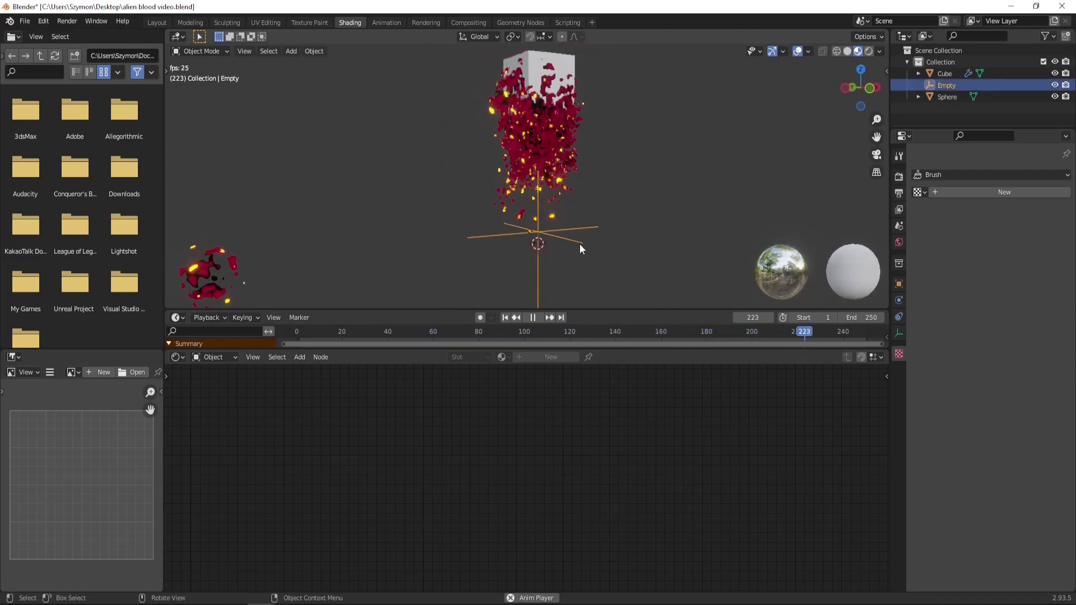
key(s)
click(688, 245)
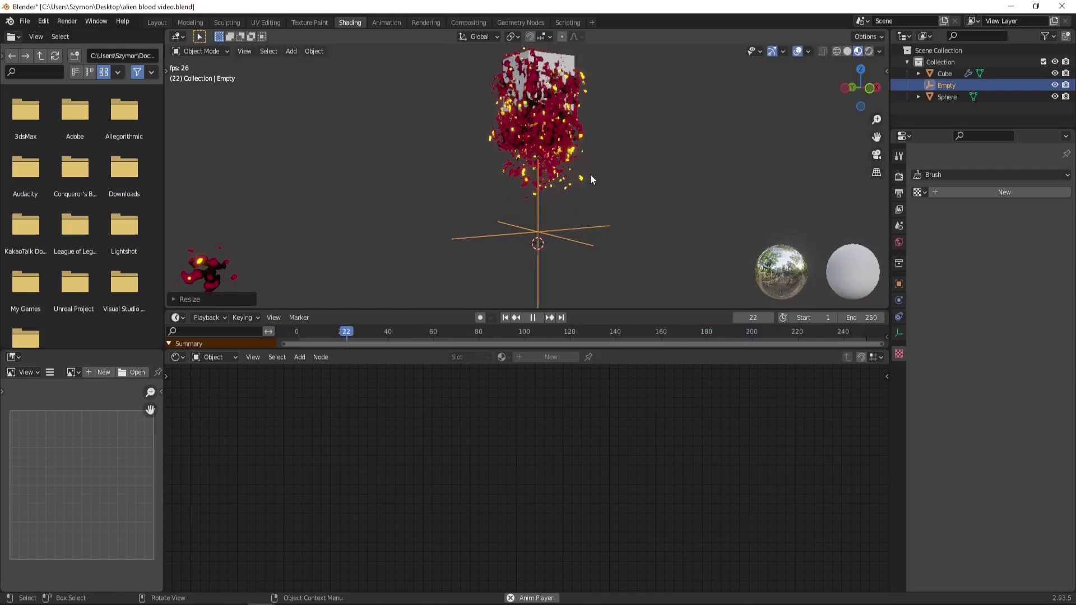
scroll(591, 151, down, 2)
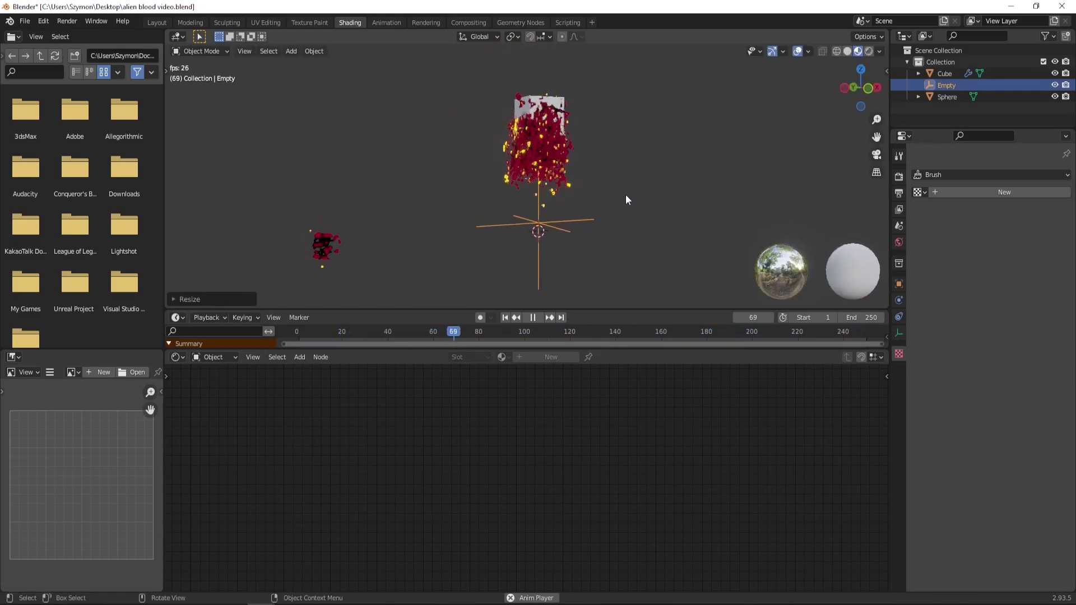
click(621, 232)
Step: Examine the glowing particles on and below the cube from several angles while the animation plays
middle_drag(621, 228, 551, 201)
scroll(616, 194, up, 2)
scroll(551, 201, up, 1)
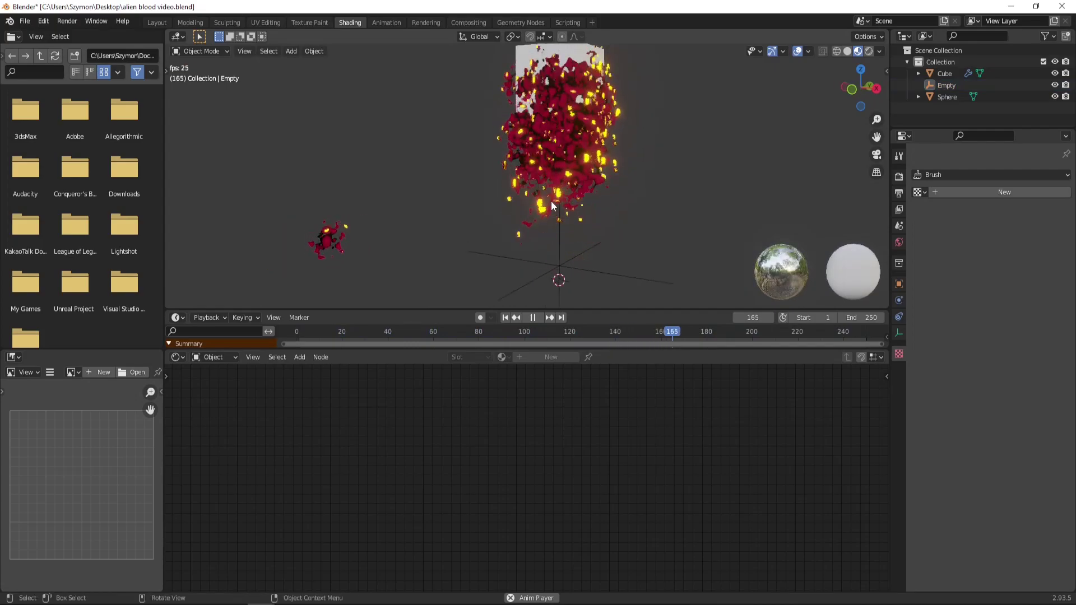
scroll(554, 194, down, 1)
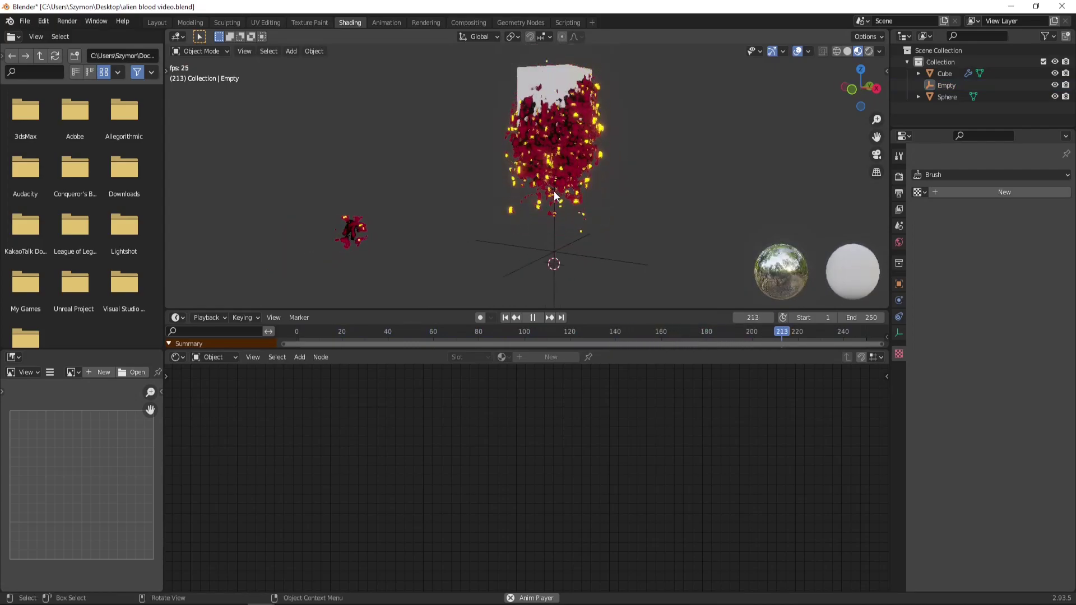
shift+middle_drag(599, 181, 586, 193)
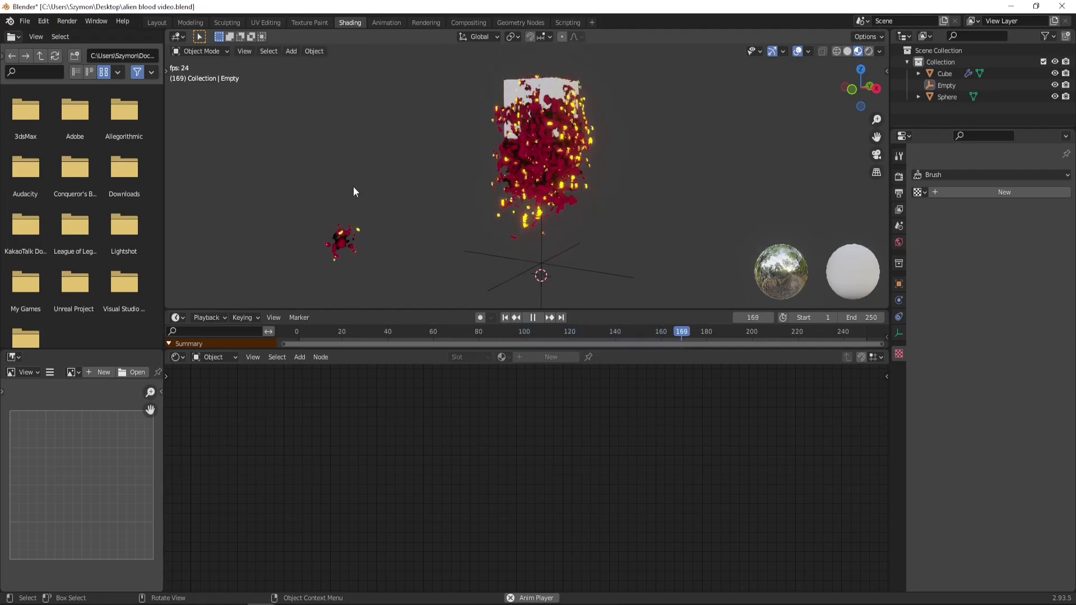
middle_drag(353, 186, 458, 194)
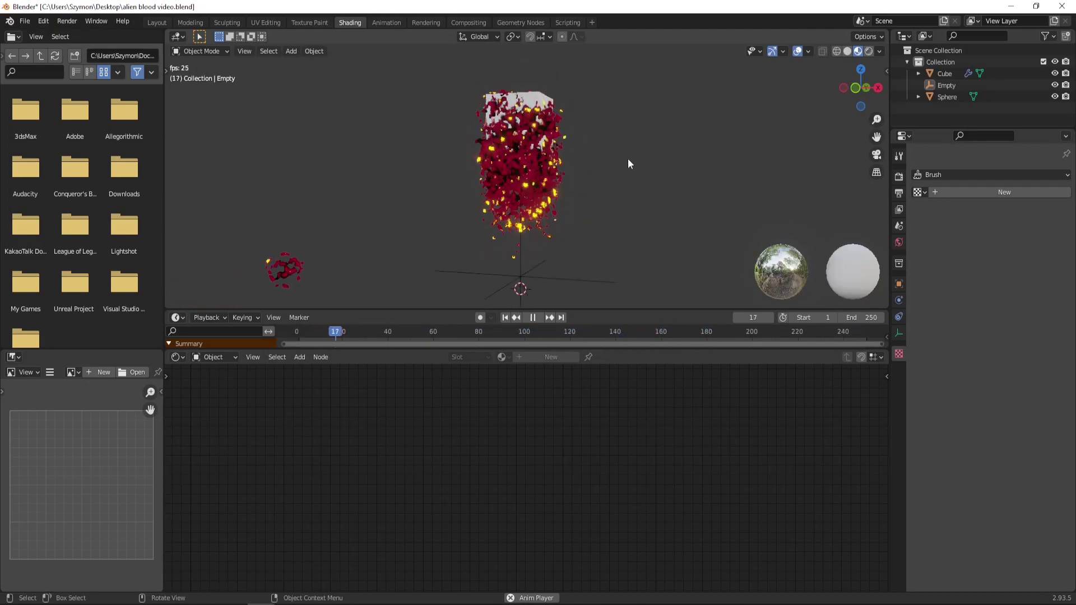
middle_drag(573, 206, 531, 194)
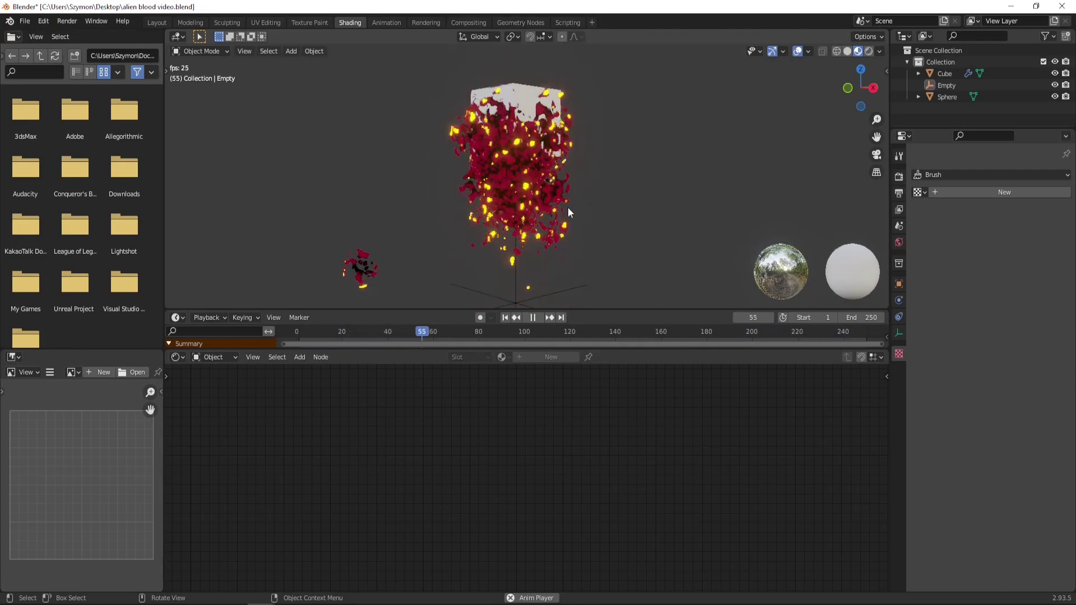
middle_drag(563, 204, 516, 229)
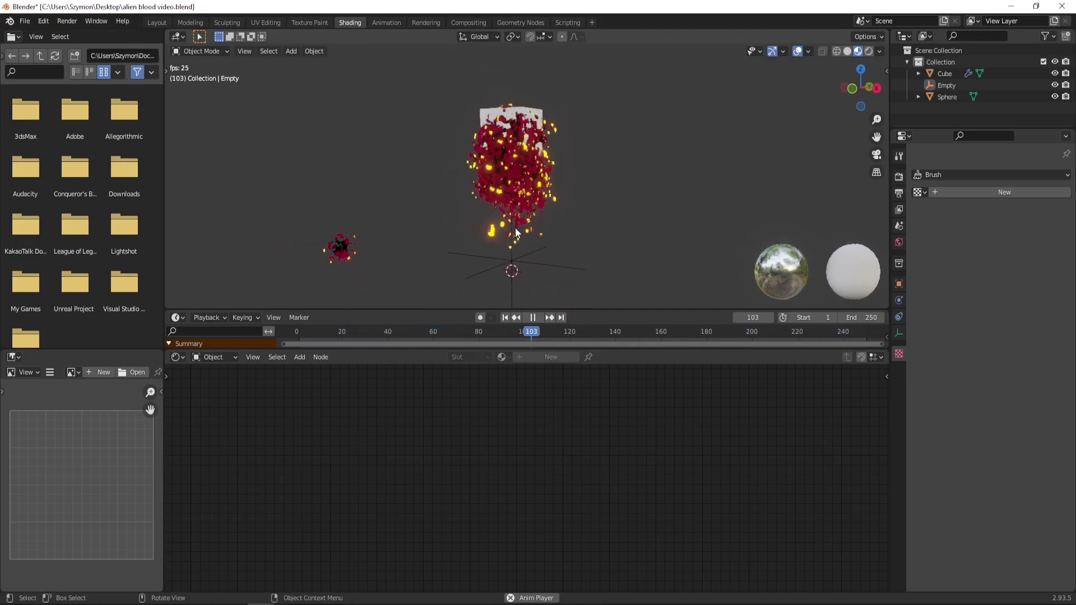